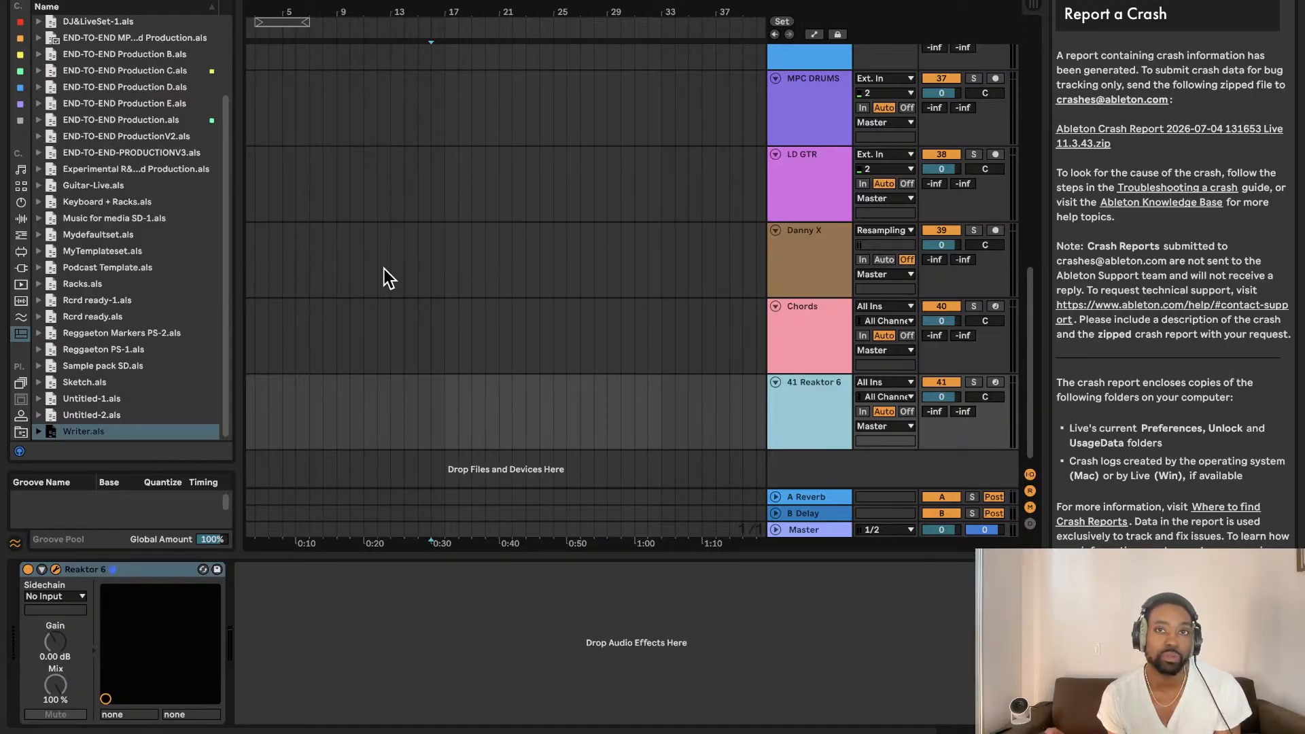
Step: Show the Reaktor 6 plug-in window for the device on track 41 and switch it to edit mode
click(307, 2)
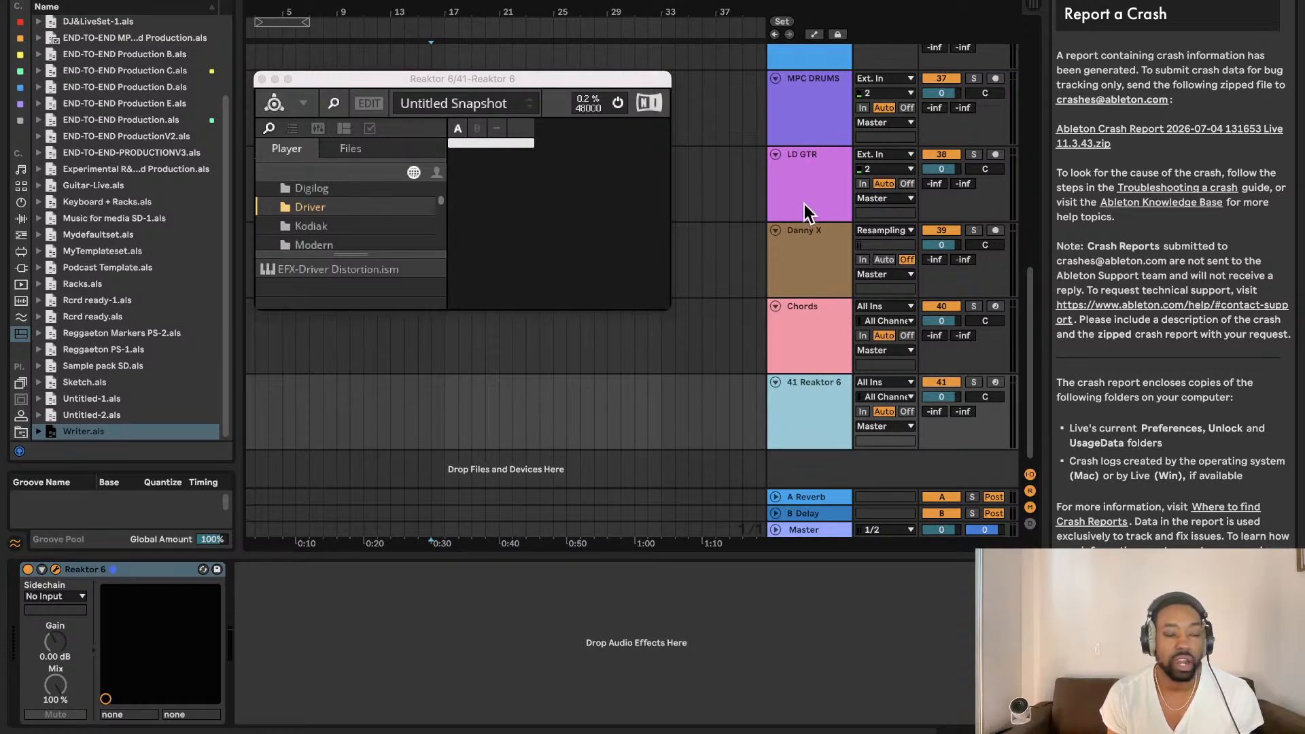
click(400, 79)
drag(400, 79, 404, 76)
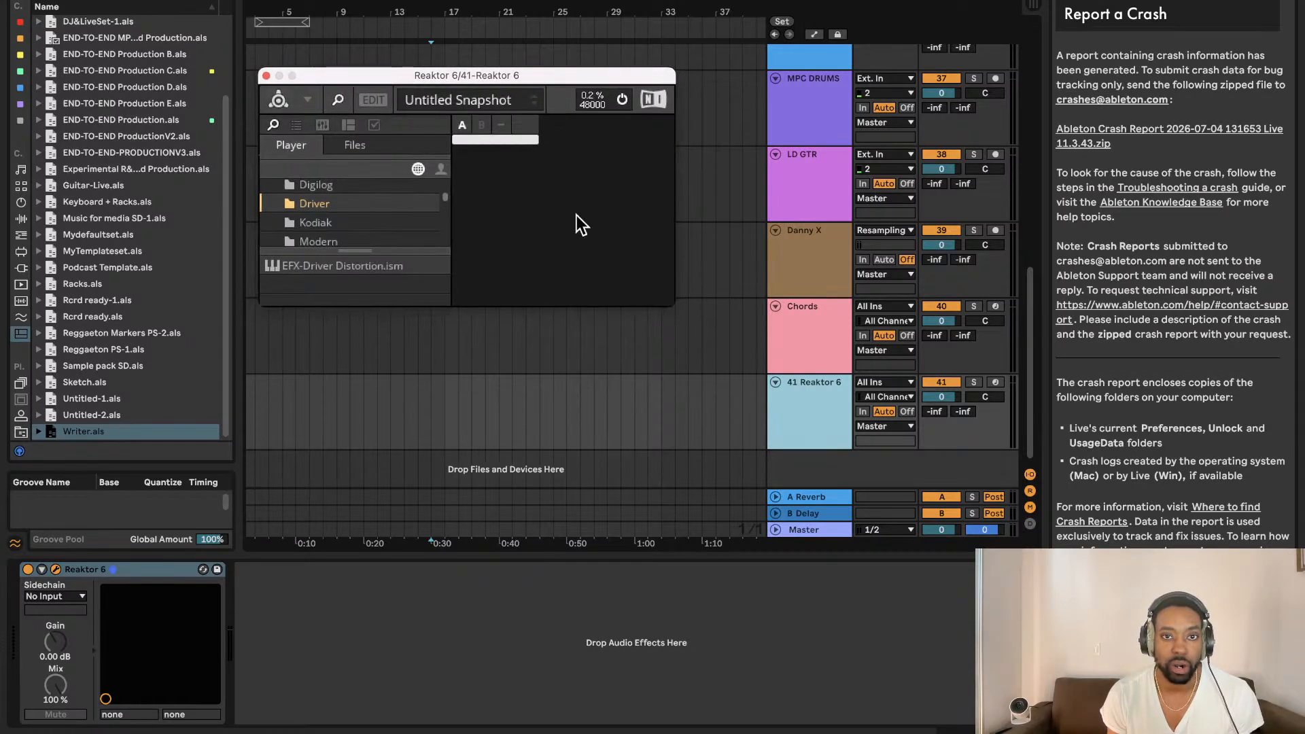
click(266, 75)
click(56, 569)
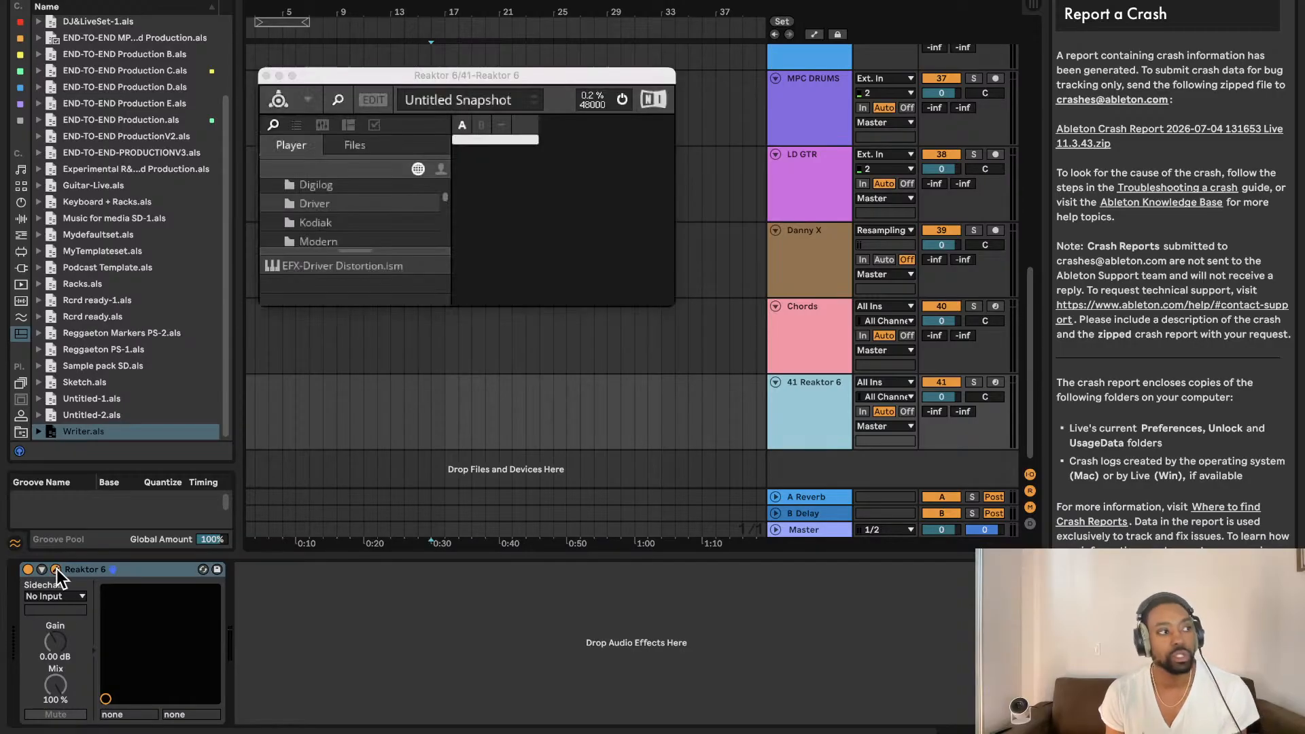
click(382, 99)
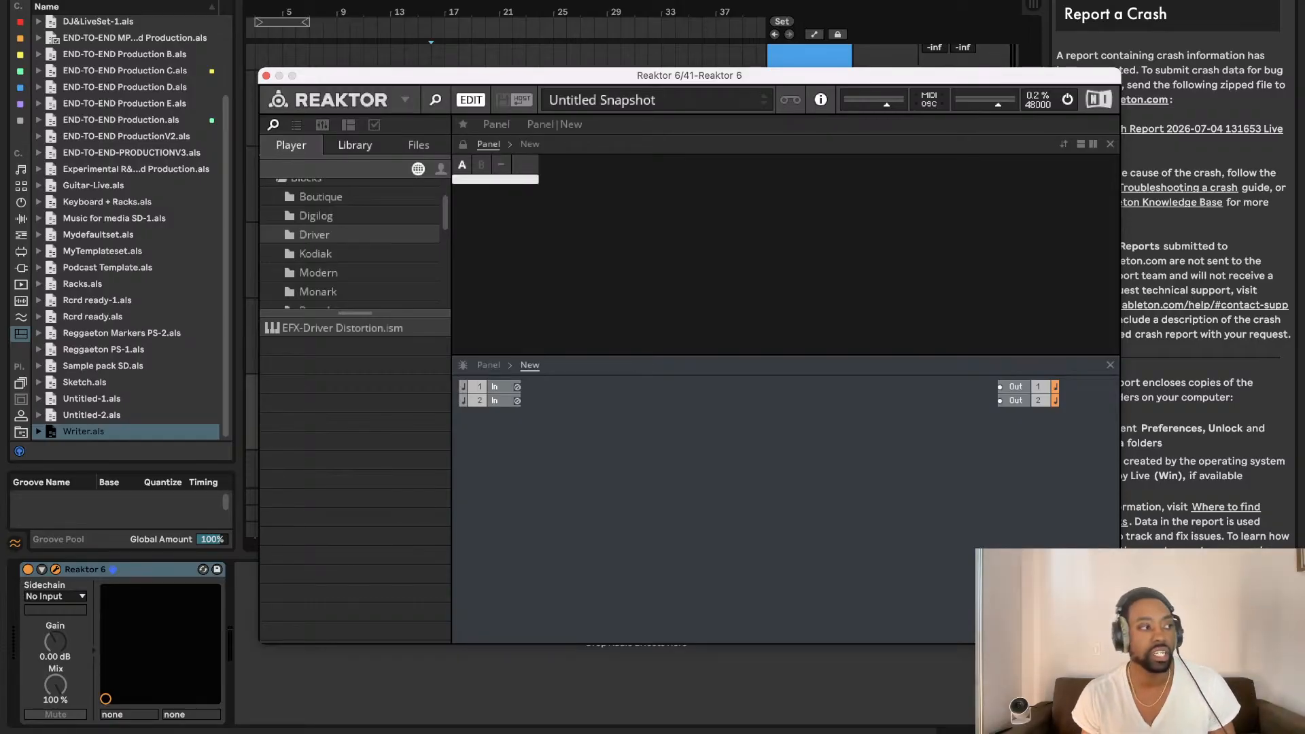
Step: Look over Reaktor's file commands for new, open and recent files
click(405, 100)
drag(440, 82, 354, 62)
mouse_move(334, 105)
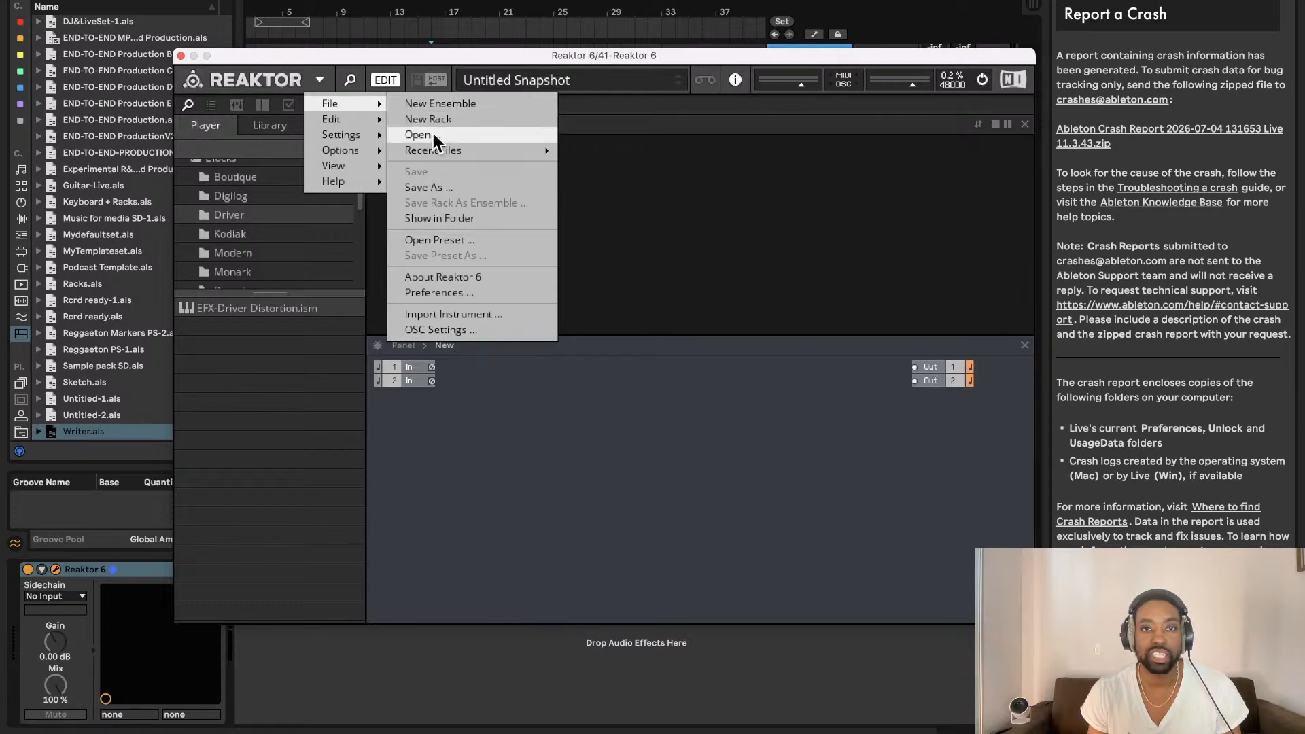
mouse_move(536, 147)
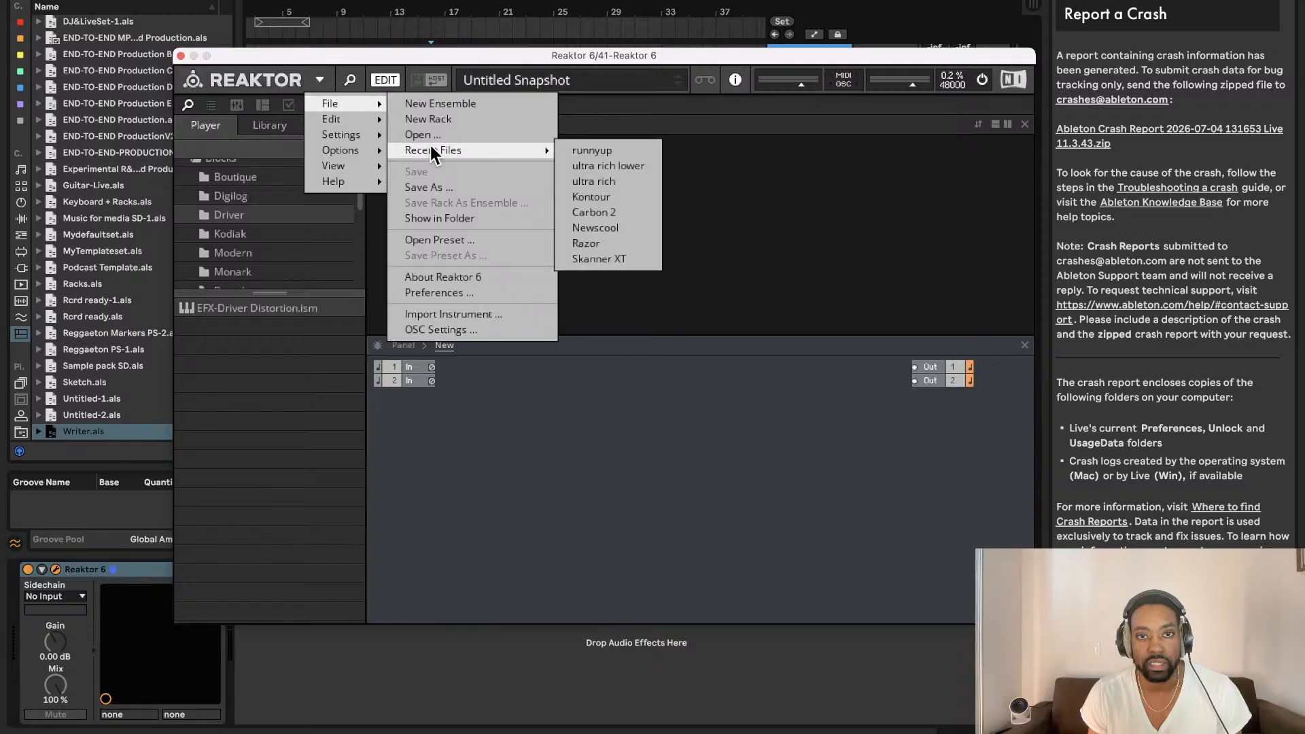
click(282, 371)
click(319, 80)
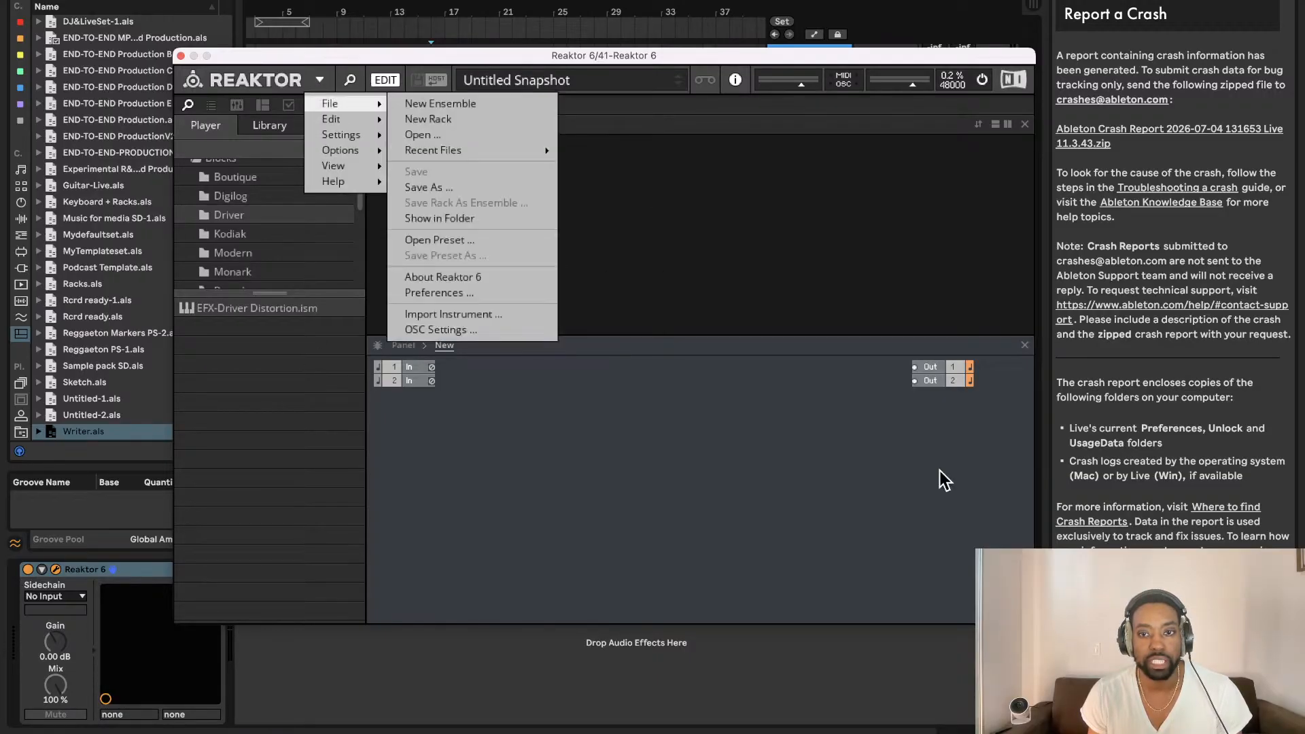
click(999, 649)
click(1003, 586)
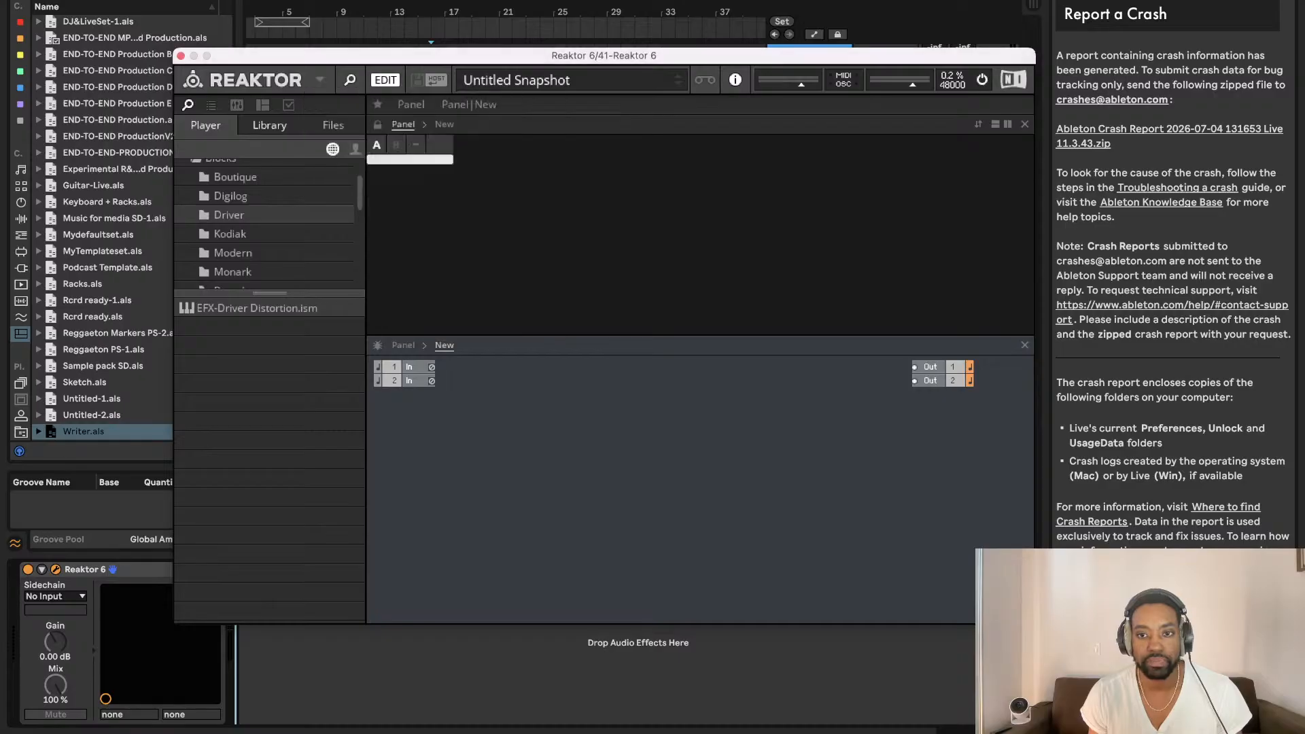
Step: Add the Util Note In block from the Blocks Base Util set to the ensemble structure
drag(1029, 618, 1088, 661)
key(F2)
key(F2)
drag(611, 42, 534, 3)
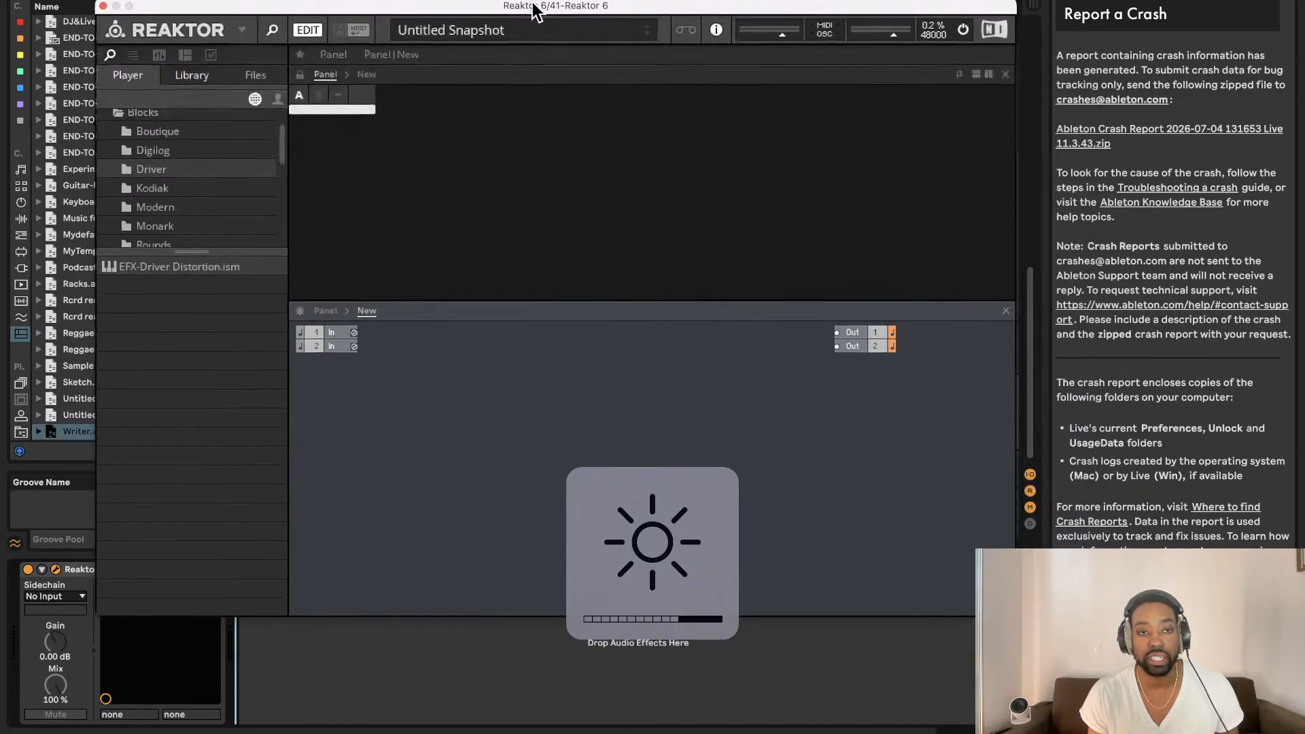
scroll(210, 208, up, 3)
click(111, 120)
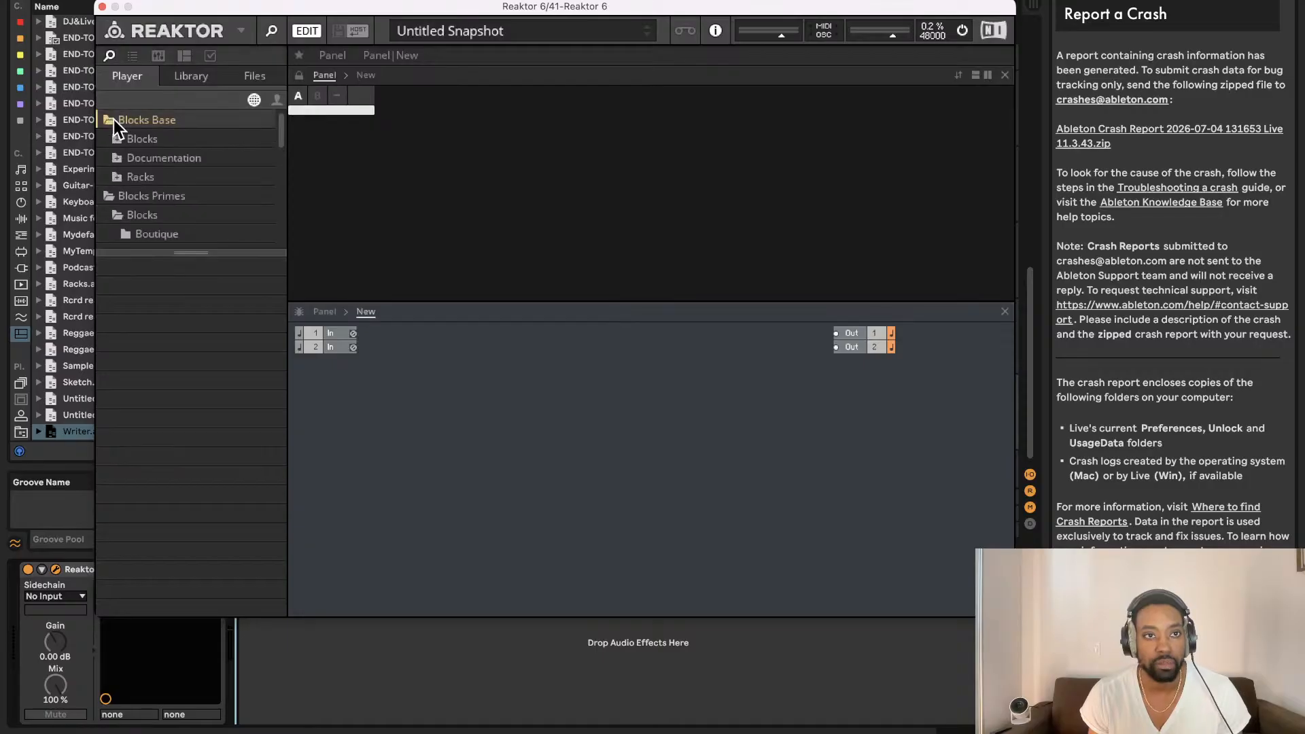
click(116, 139)
click(140, 176)
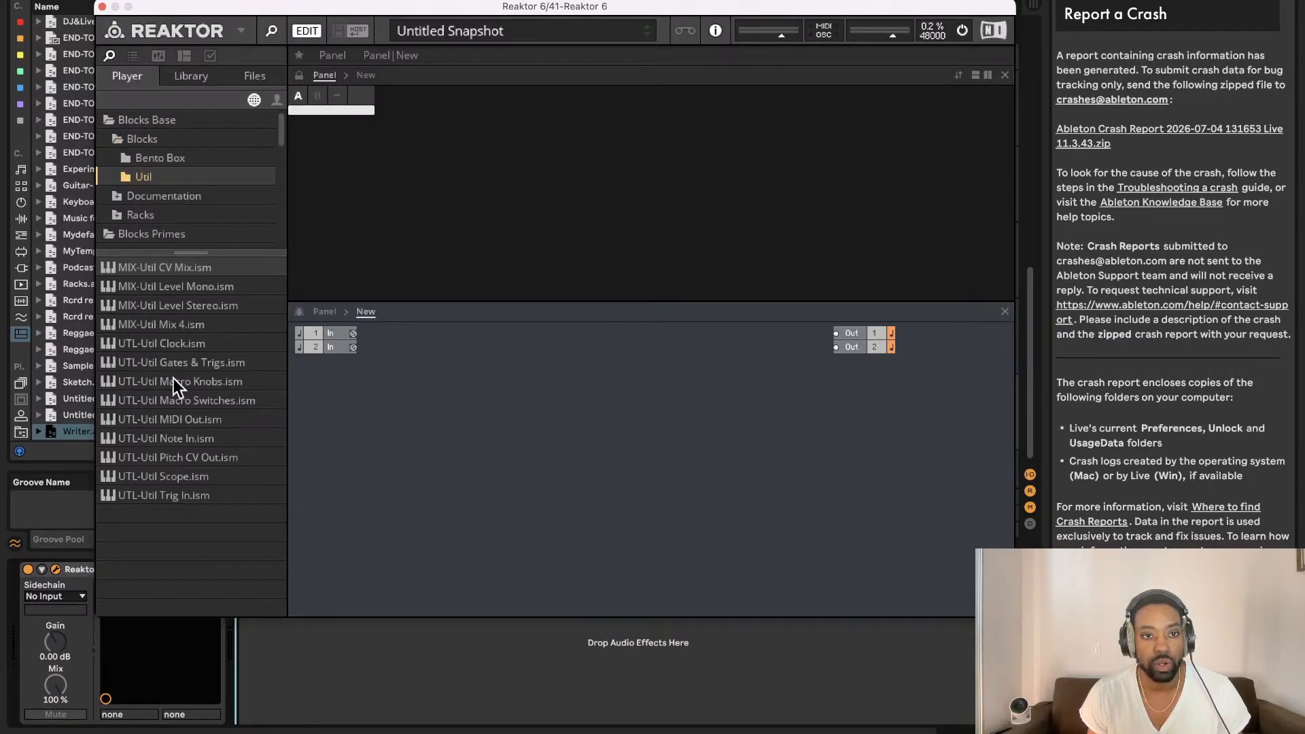
drag(184, 439, 407, 408)
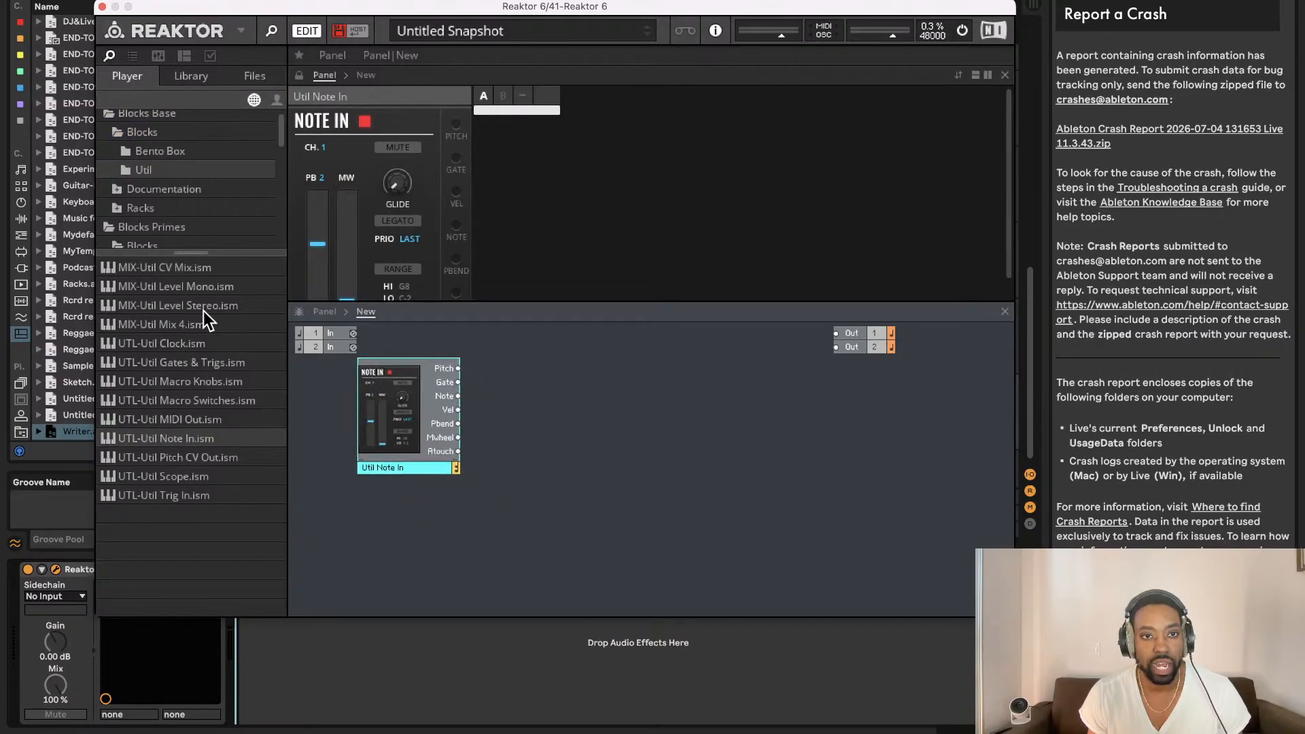
Step: Add Bento Box VCA, SVF Filter, ADSR Envelope and two Oscillator blocks, spacing them out in the structure
click(161, 151)
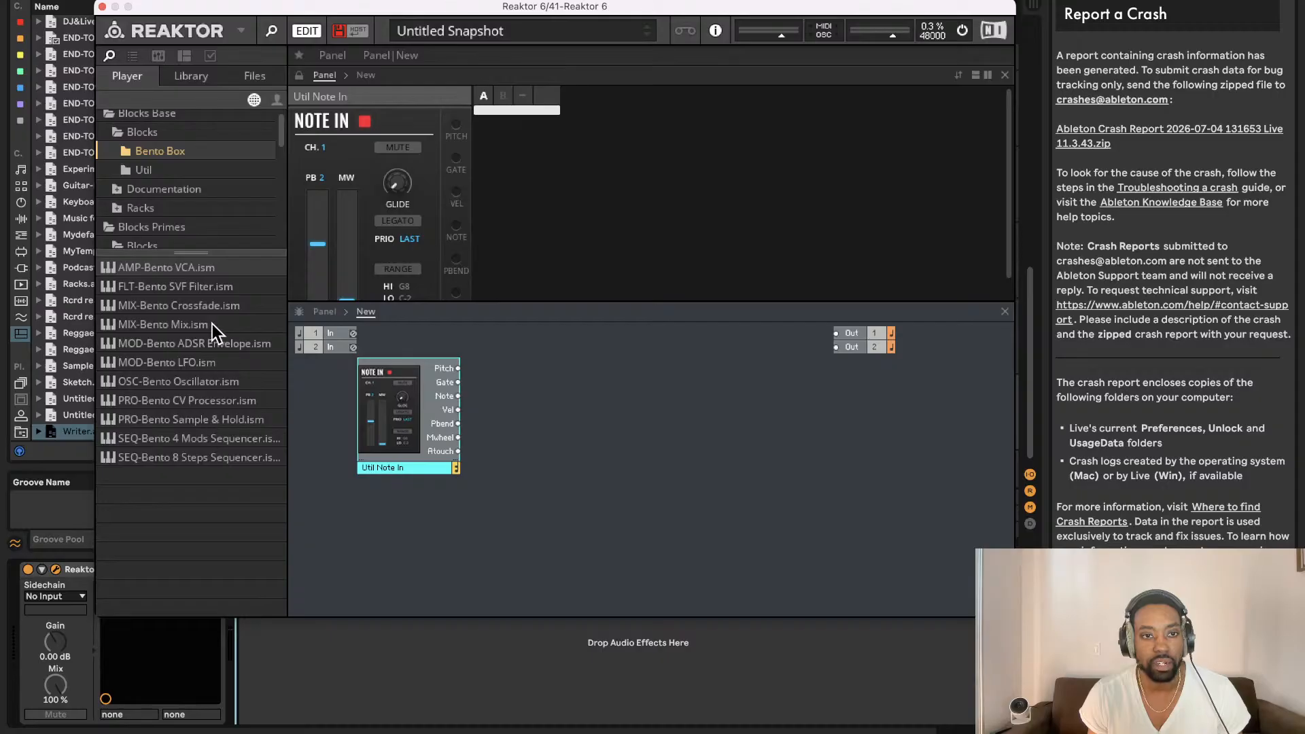
drag(195, 267, 734, 519)
drag(184, 286, 958, 496)
drag(202, 381, 564, 536)
drag(620, 458, 563, 430)
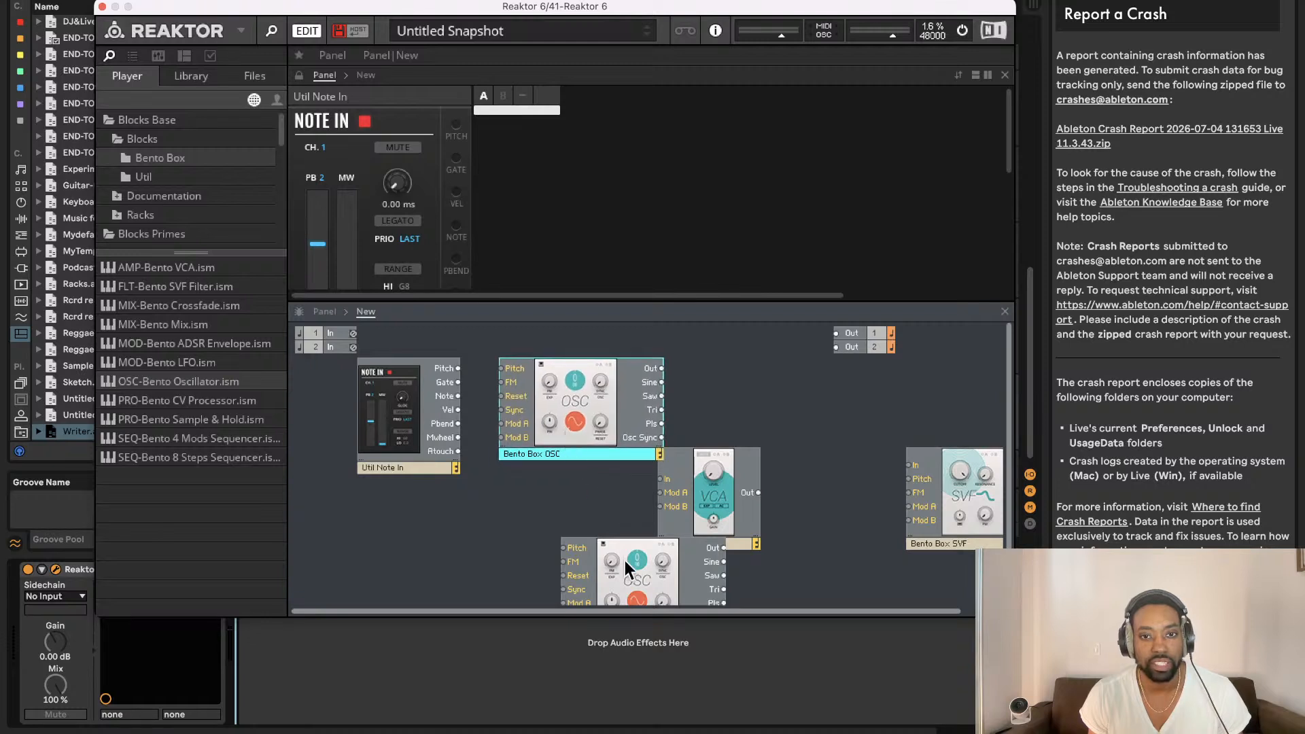
drag(626, 564, 548, 510)
drag(712, 503, 799, 474)
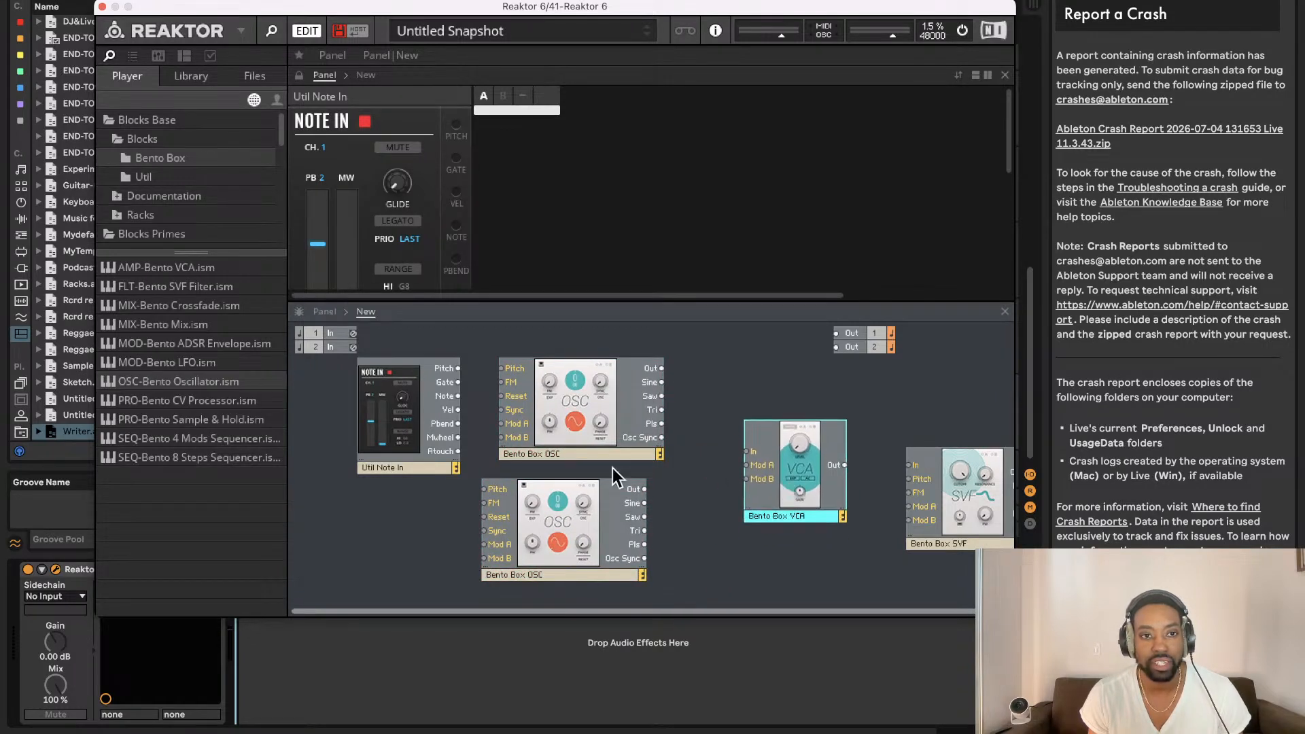
drag(184, 344, 686, 594)
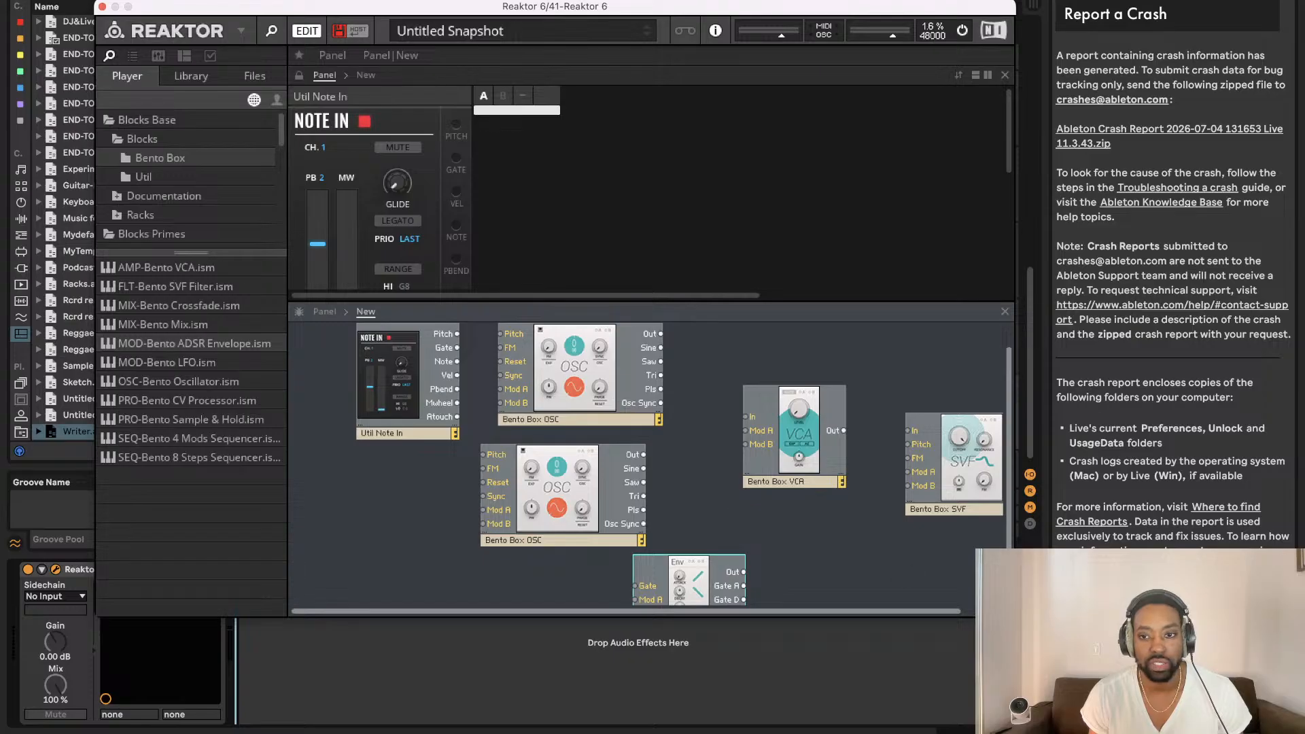
Step: Enlarge the Reaktor window, then wire Note In's Pitch to both oscillators and the upper oscillator's Out to the VCA's In
drag(1015, 616, 1088, 673)
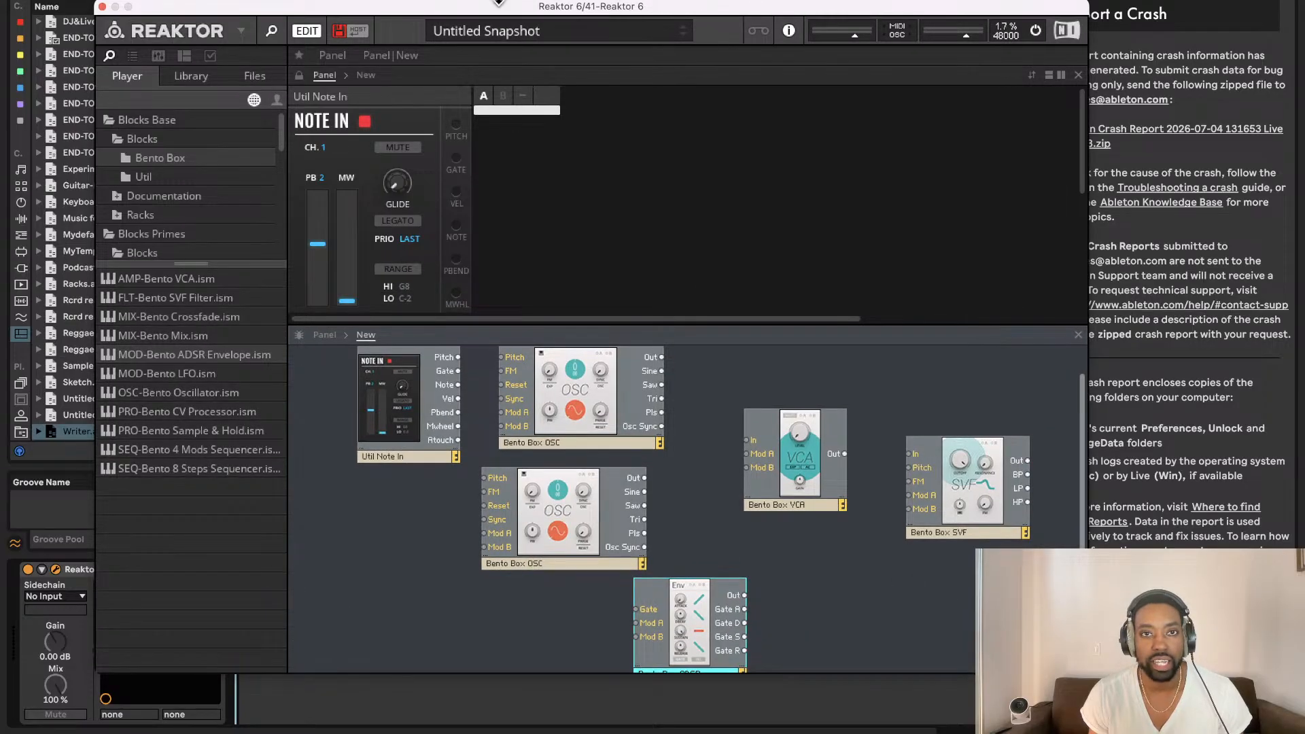
drag(500, 8, 464, 3)
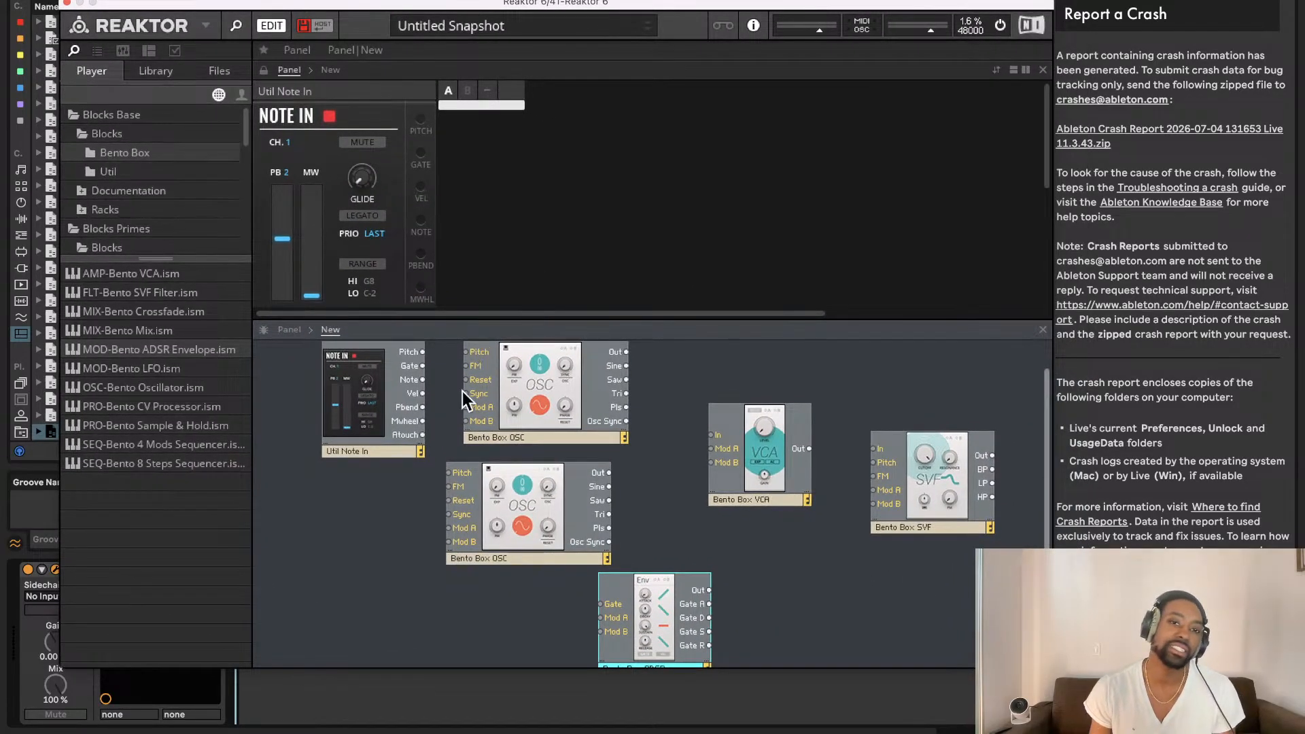
scroll(468, 415, up, 2)
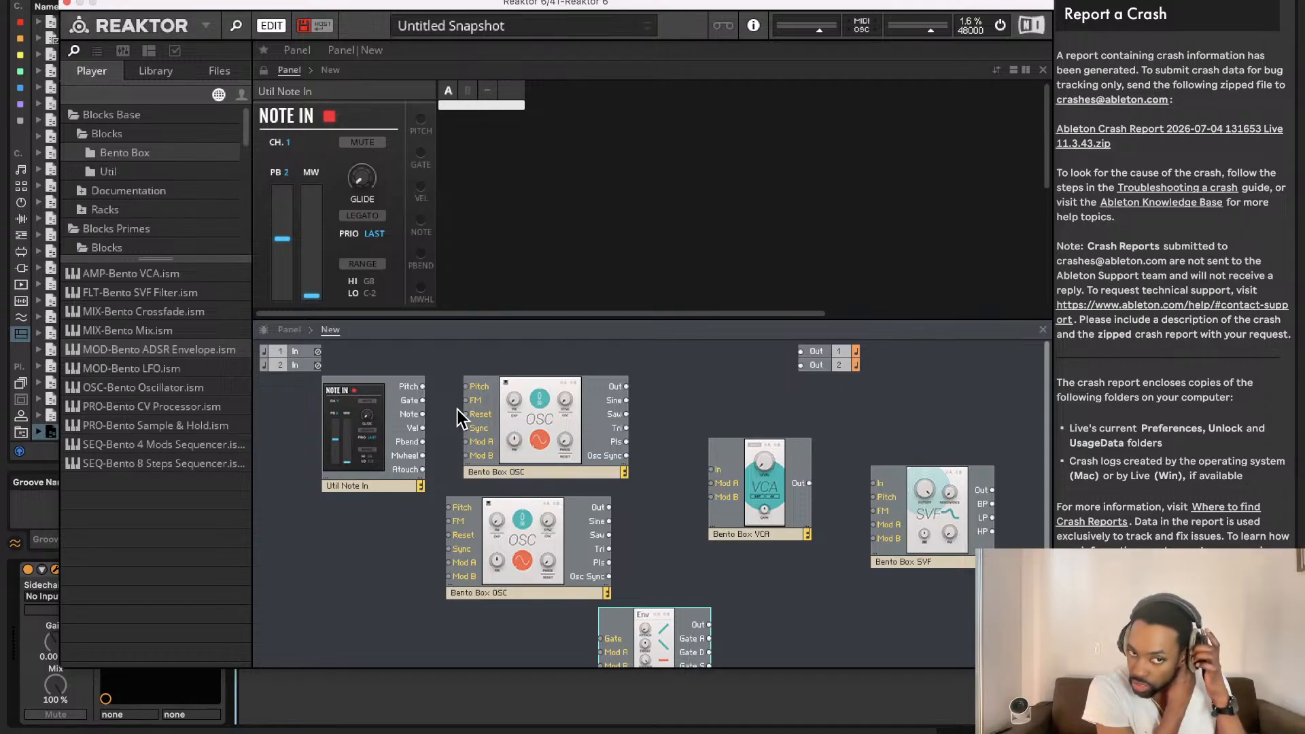
drag(423, 386, 450, 507)
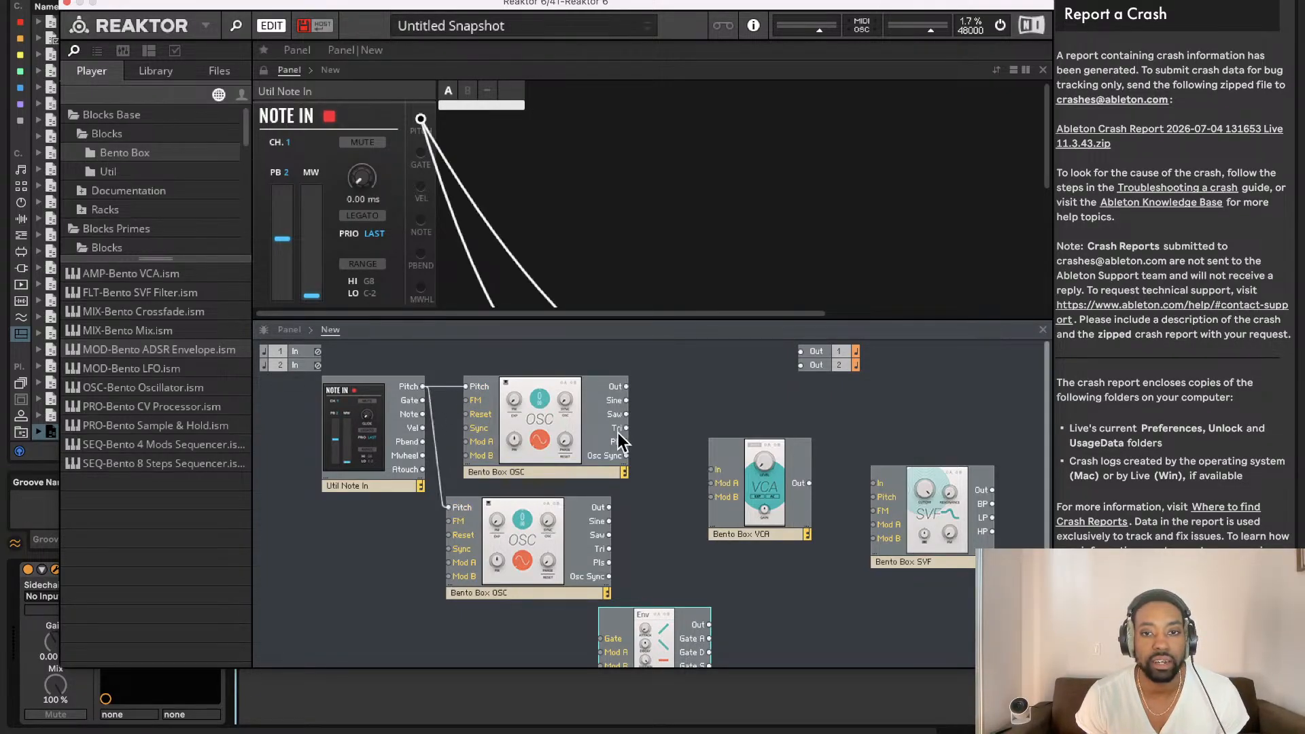
drag(627, 386, 711, 469)
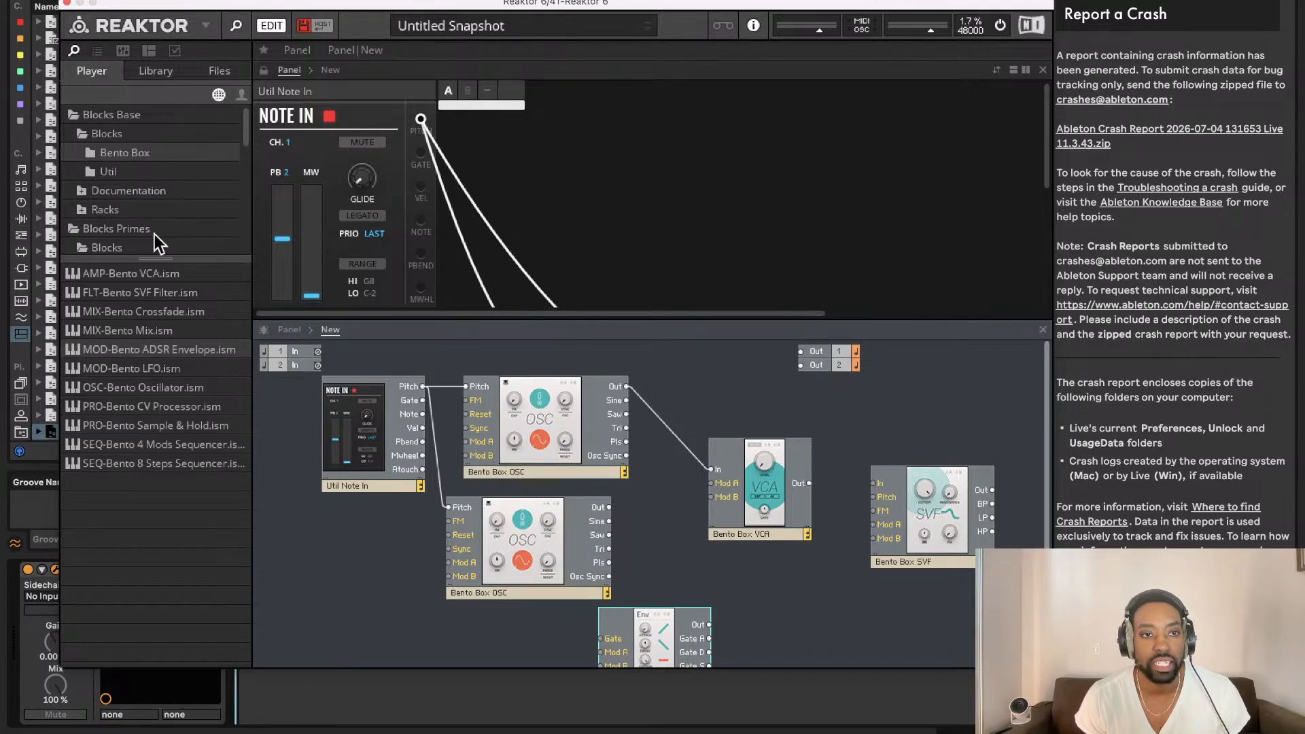
click(109, 171)
drag(157, 333, 658, 434)
key(BackSpace)
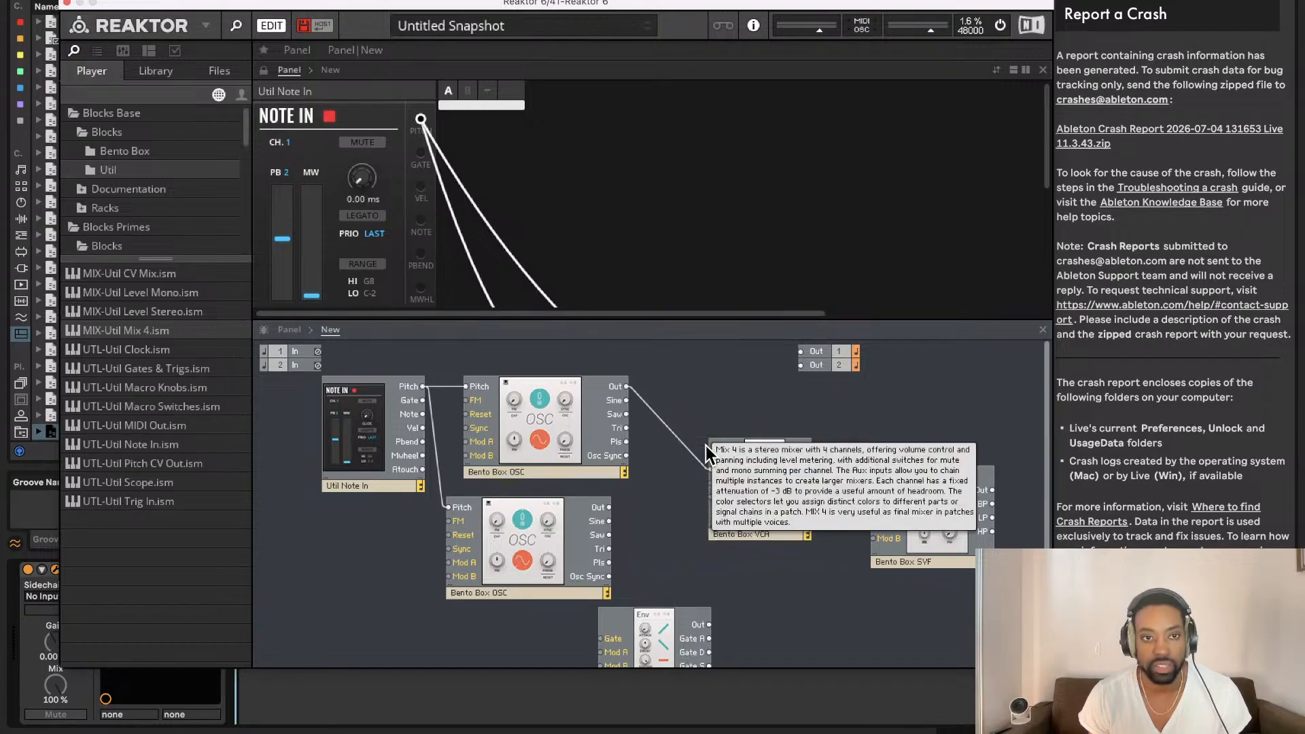
key(Up)
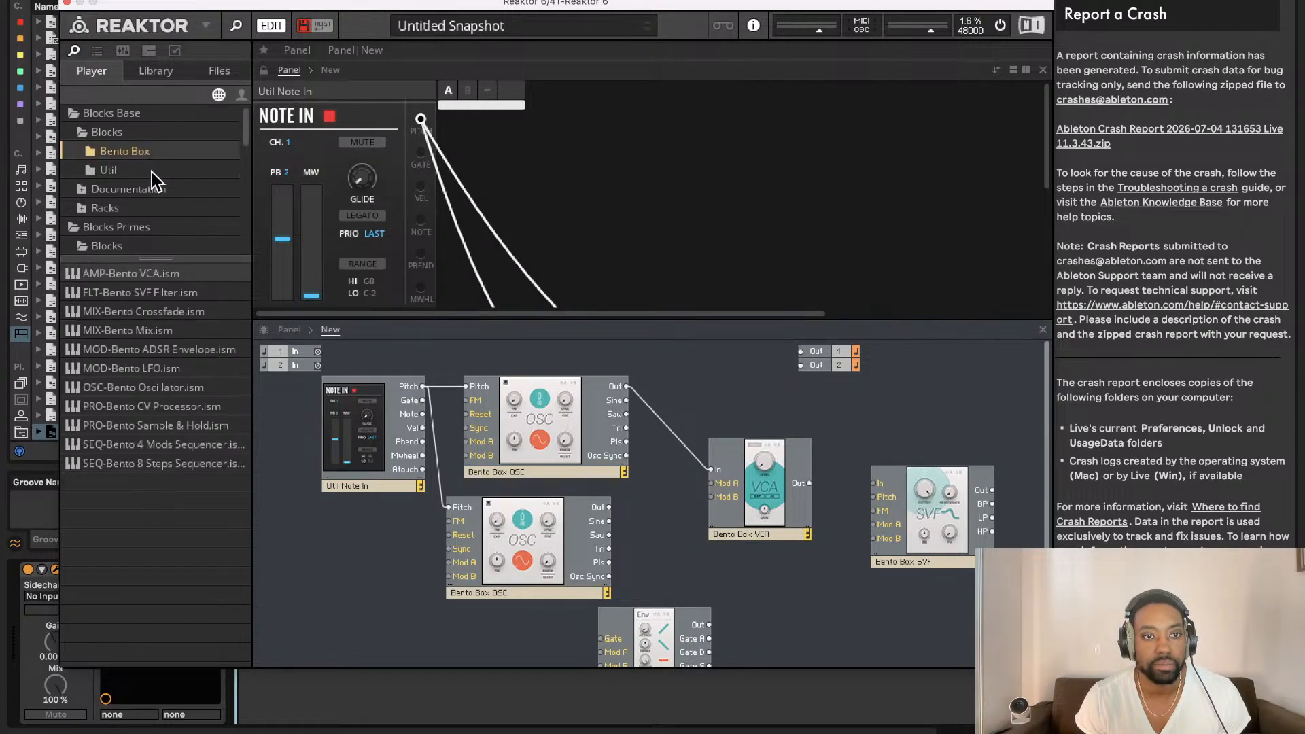
Step: Add a Bento Box Mix block and wire the two oscillators' Out ports to its In 1 and In 2
drag(158, 325, 642, 398)
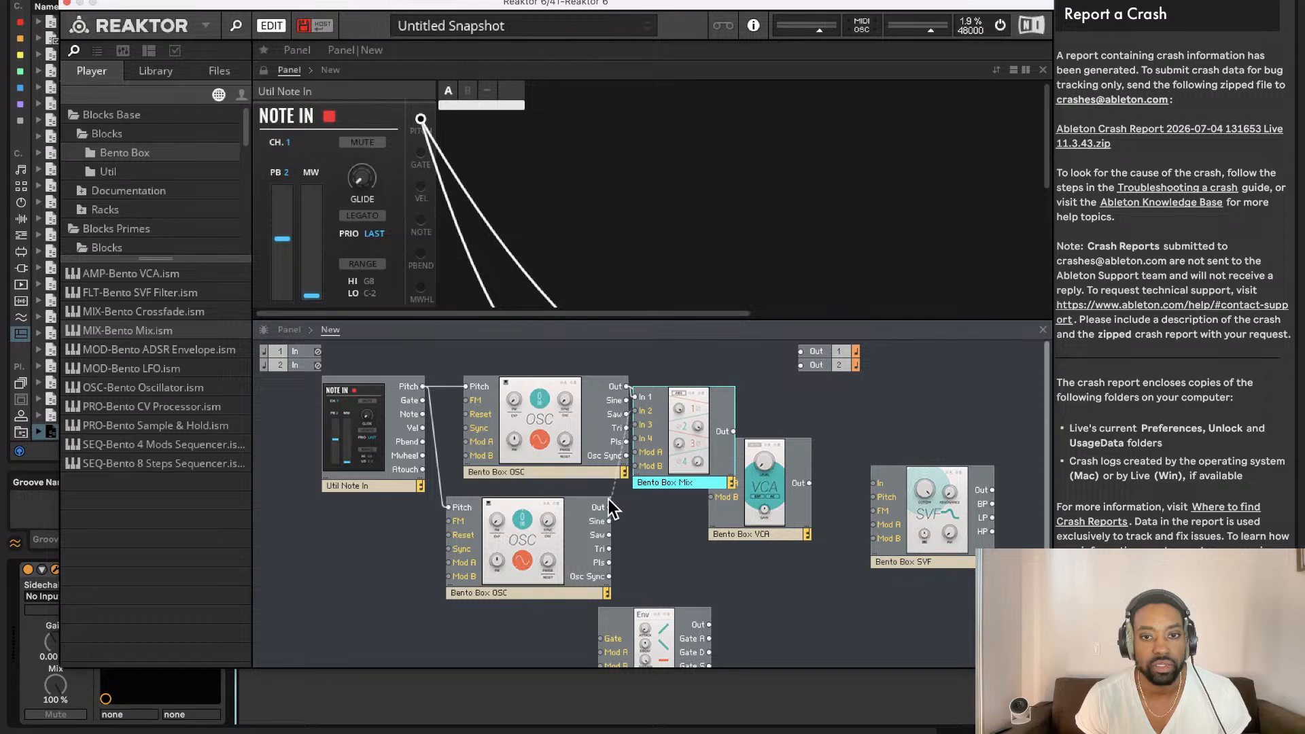
drag(608, 507, 682, 504)
Step: Rename the upper oscillator block as Bento Box OSC 1
double_click(581, 477)
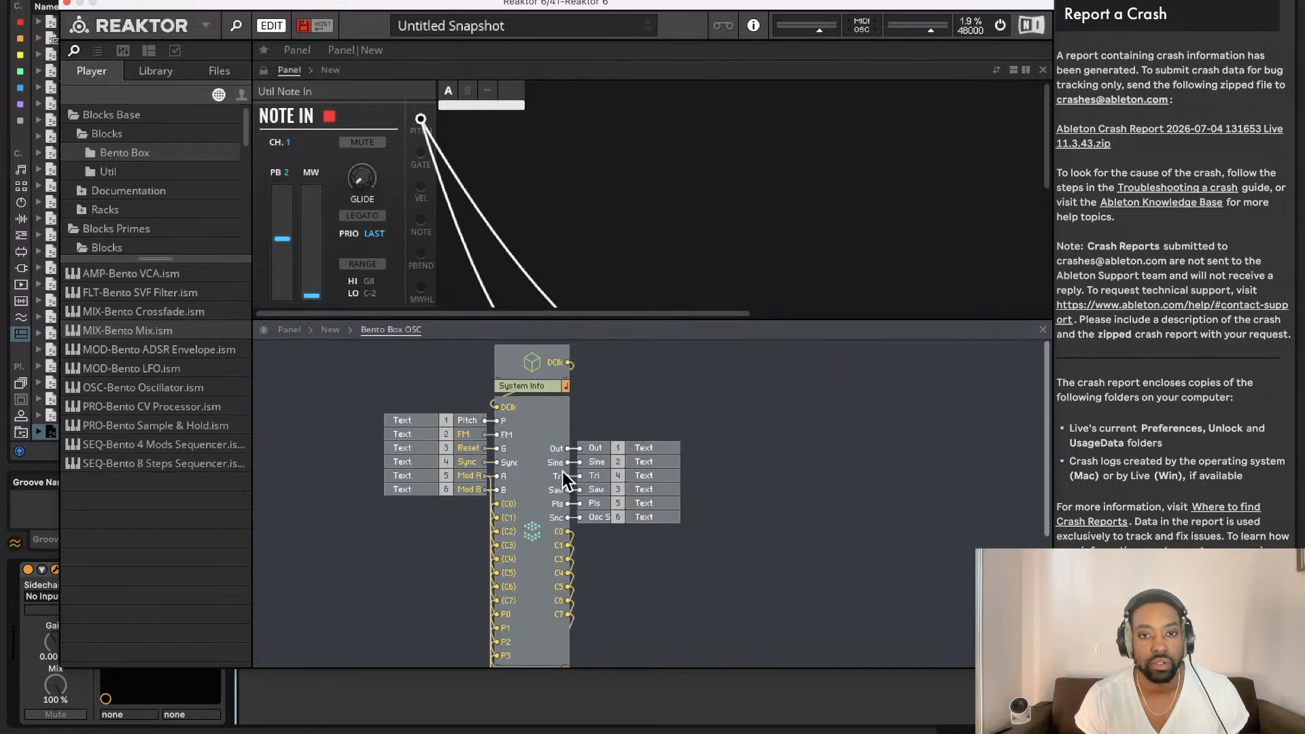
click(331, 330)
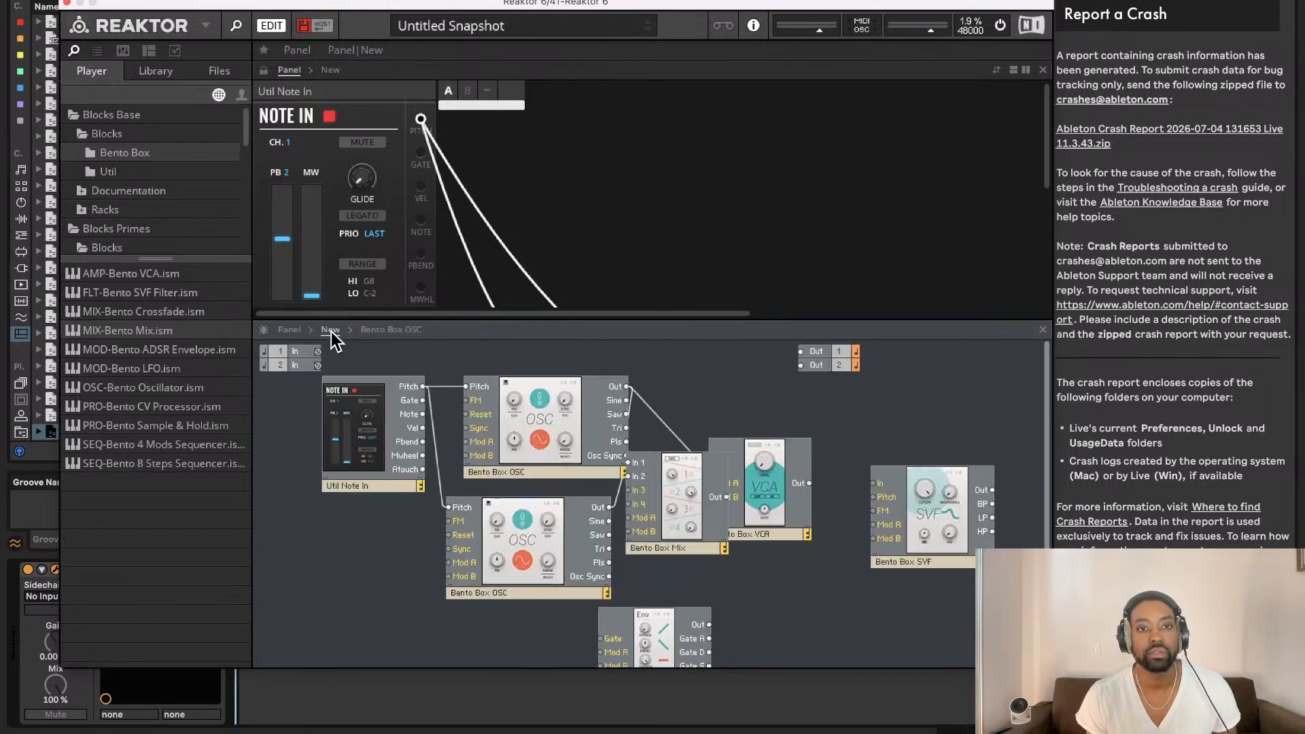
drag(561, 481, 547, 478)
double_click(547, 477)
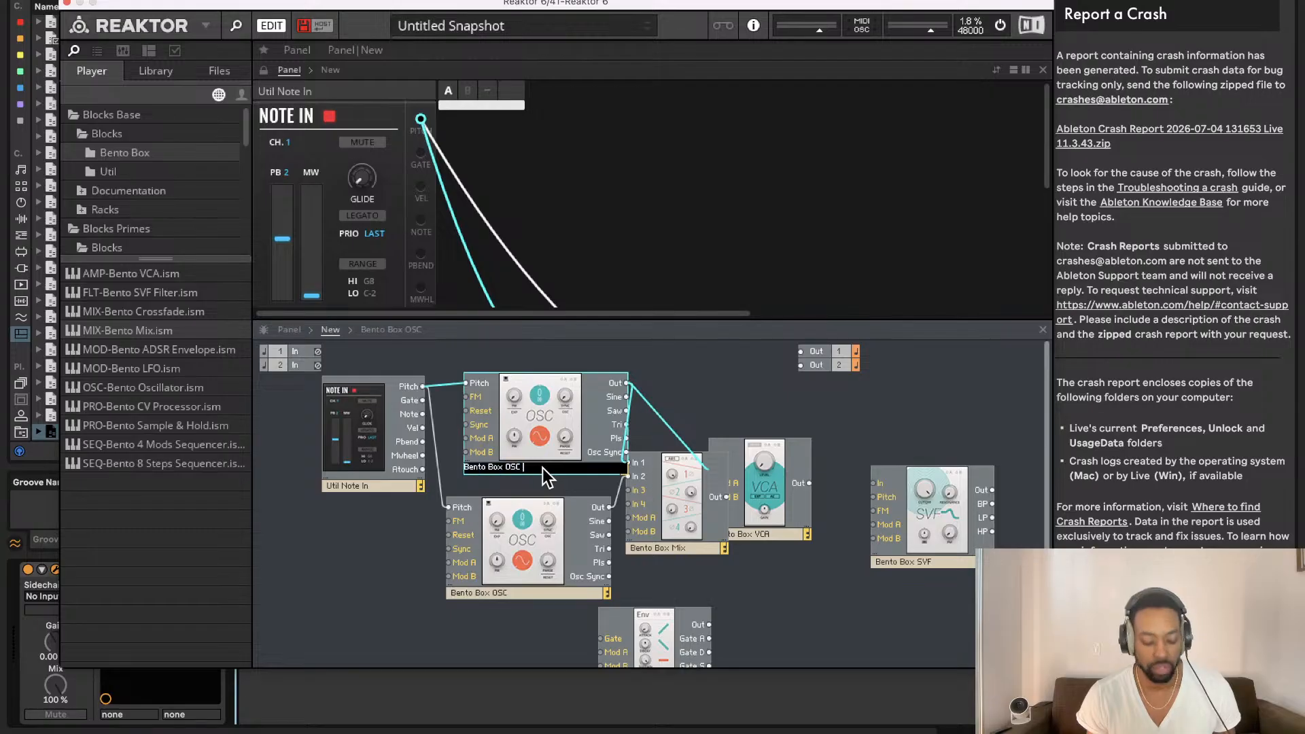
key(F2)
text(1)
click(525, 482)
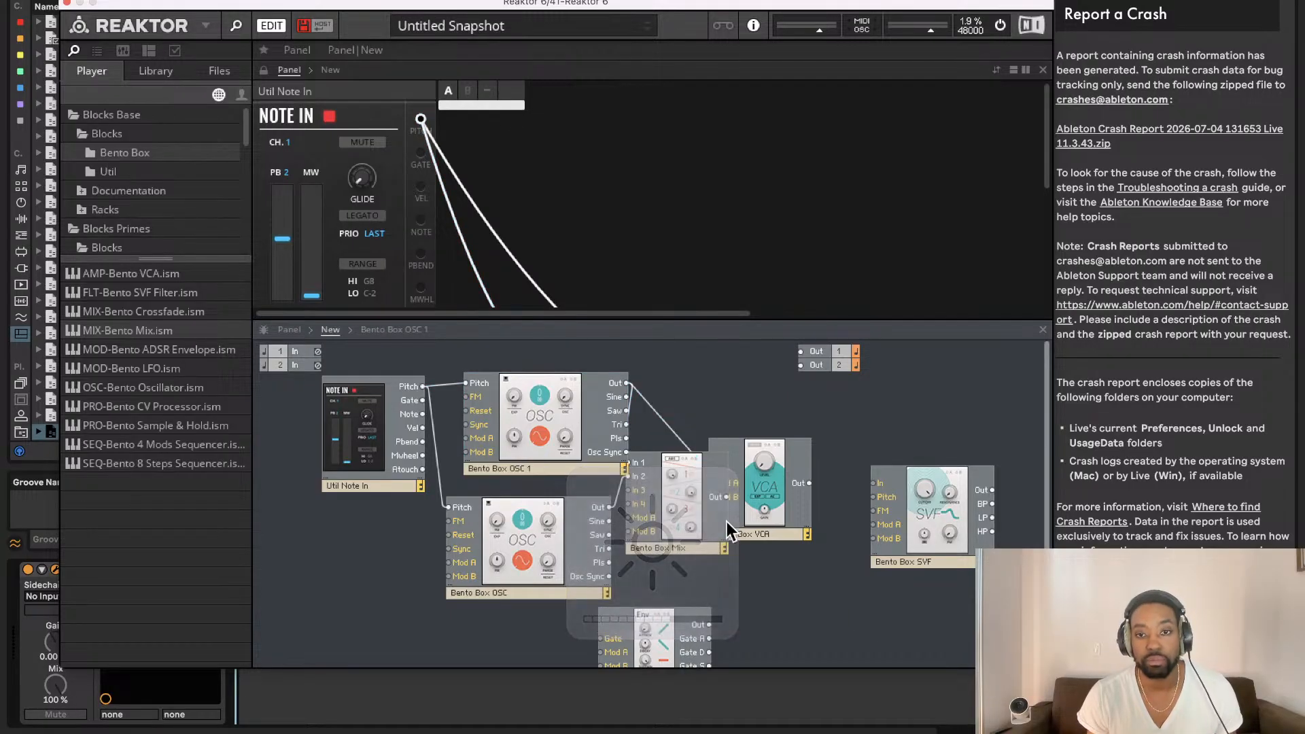
Step: Place the Mix block between the oscillators and the VCA, and wire Mix Out to the VCA and VCA Out to the SVF filter
drag(682, 501, 699, 424)
drag(771, 506, 816, 503)
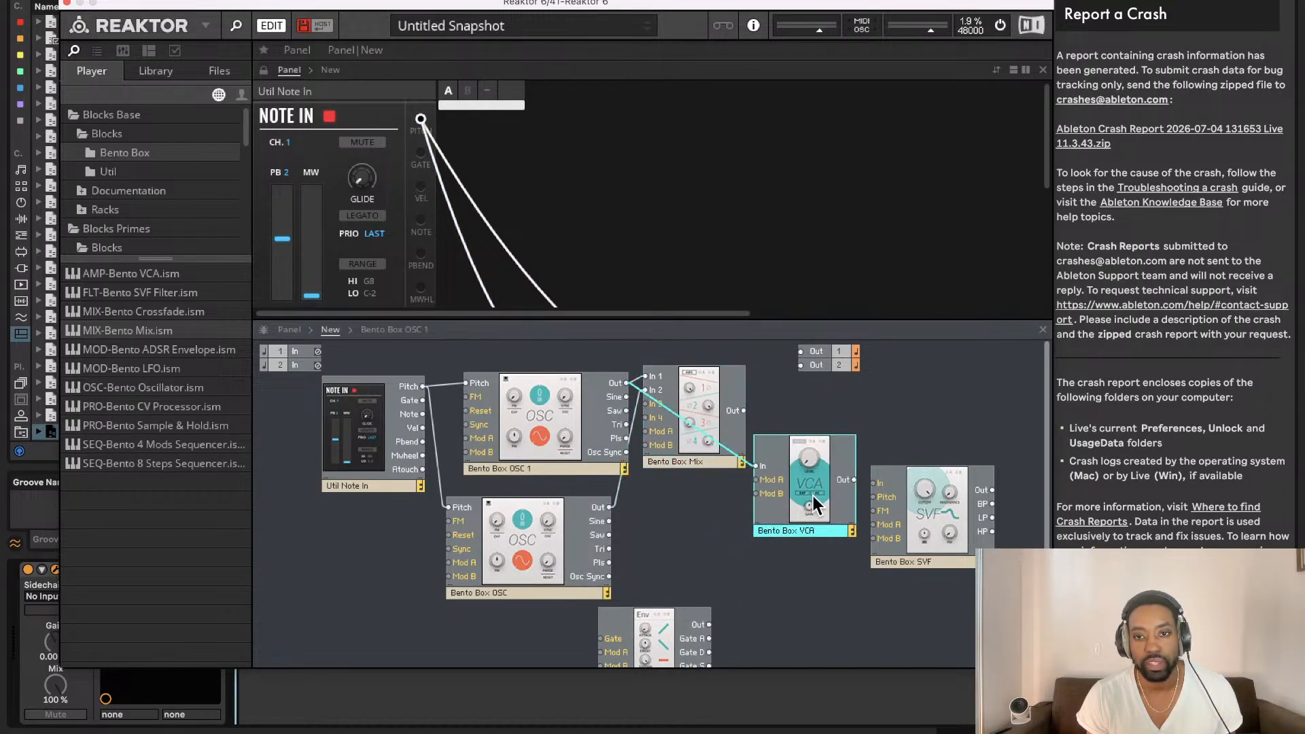
drag(724, 439, 721, 508)
mouse_move(853, 479)
mouse_down()
mouse_move(895, 483)
mouse_move(874, 483)
mouse_up()
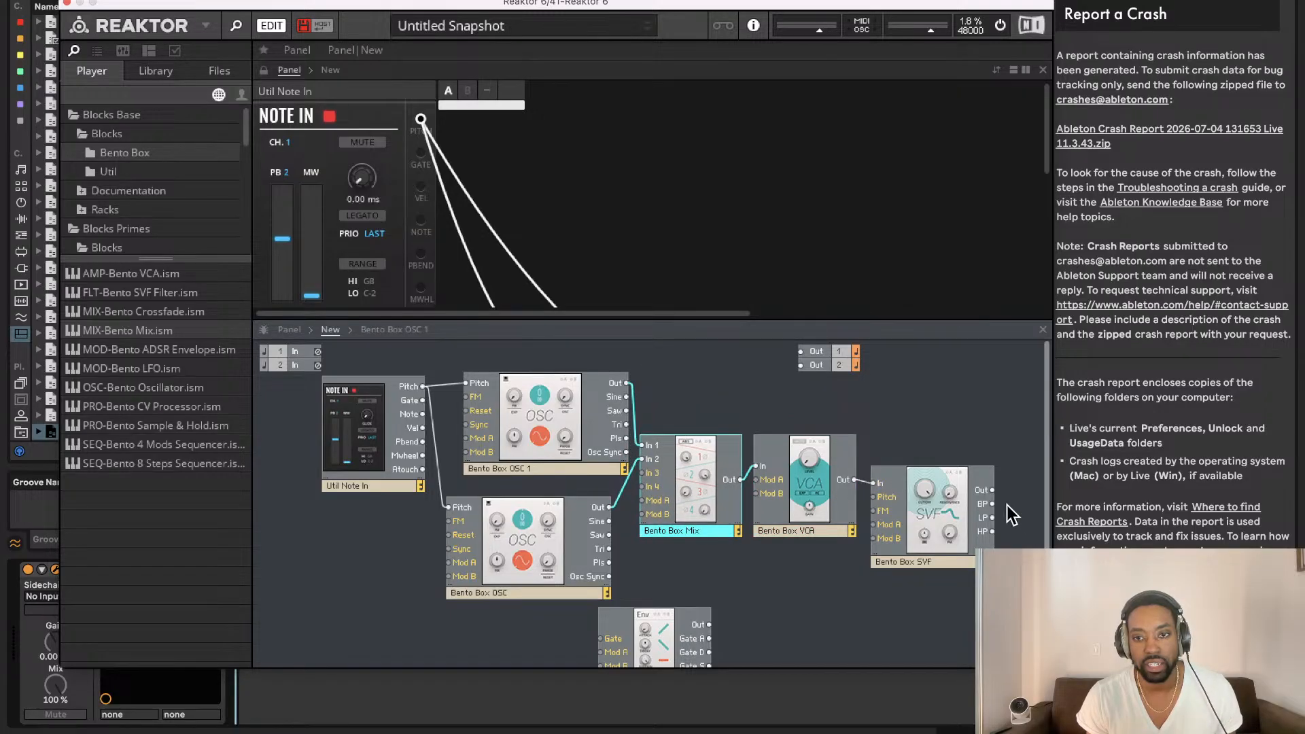
Step: Rearrange and rewire the chain so Mix feeds the SVF filter, the filter feeds the VCA, and the VCA feeds Out 1 and Out 2
drag(877, 563, 755, 656)
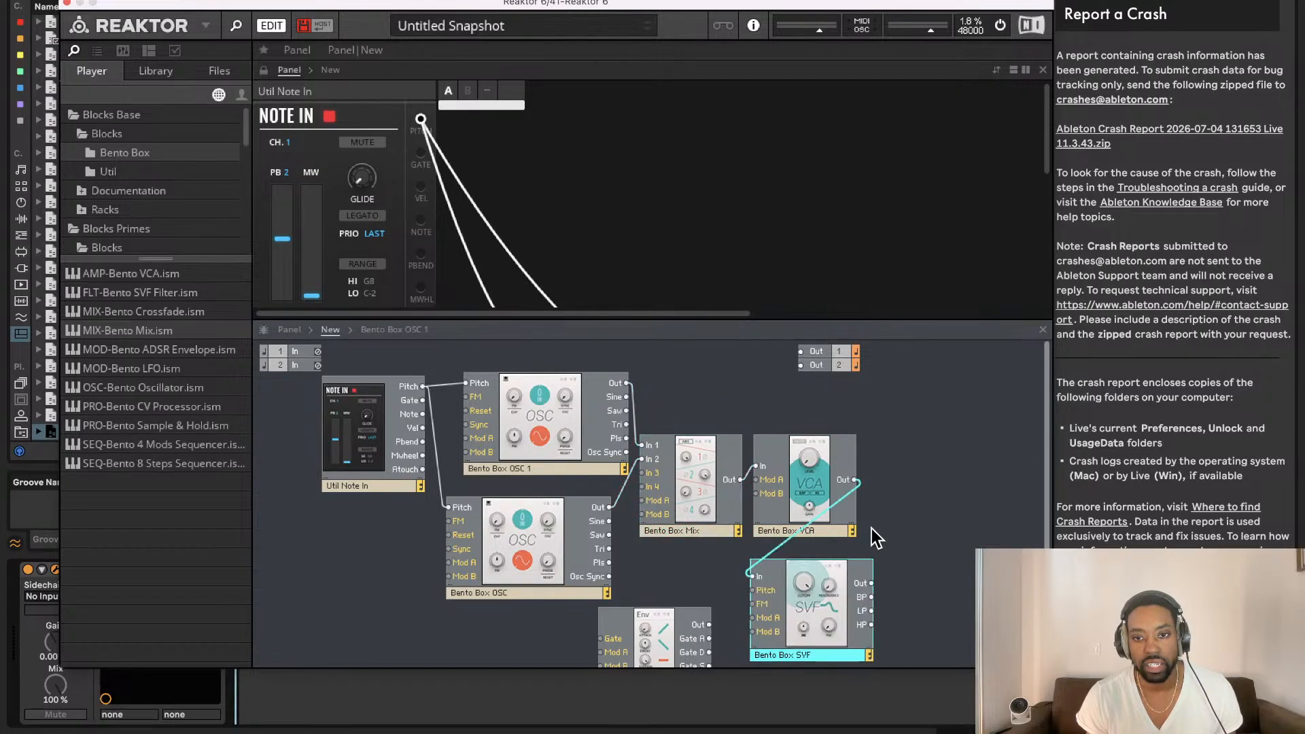
drag(771, 486, 944, 485)
drag(751, 575, 741, 480)
mouse_move(872, 583)
mouse_down()
mouse_move(928, 466)
mouse_move(897, 470)
mouse_move(945, 449)
mouse_move(802, 351)
mouse_up()
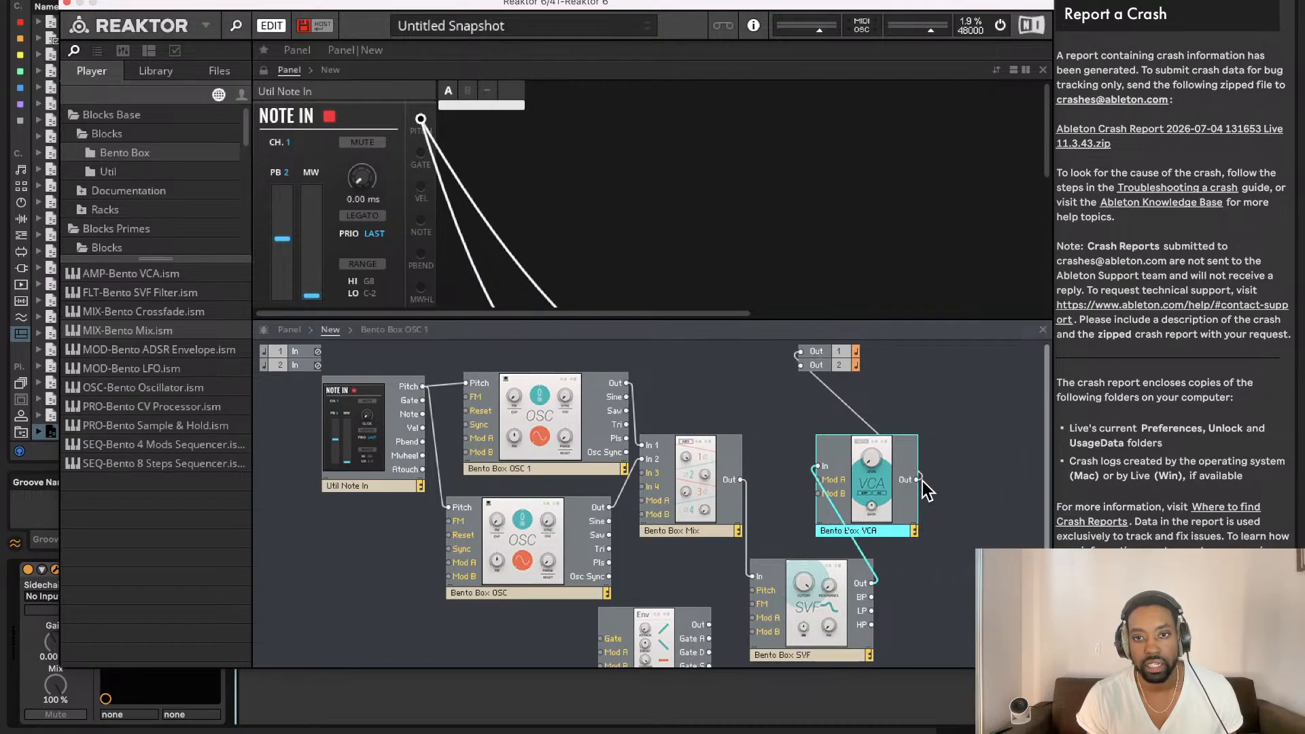
mouse_move(917, 479)
mouse_down()
mouse_move(809, 400)
mouse_move(800, 365)
mouse_up()
drag(870, 510, 938, 467)
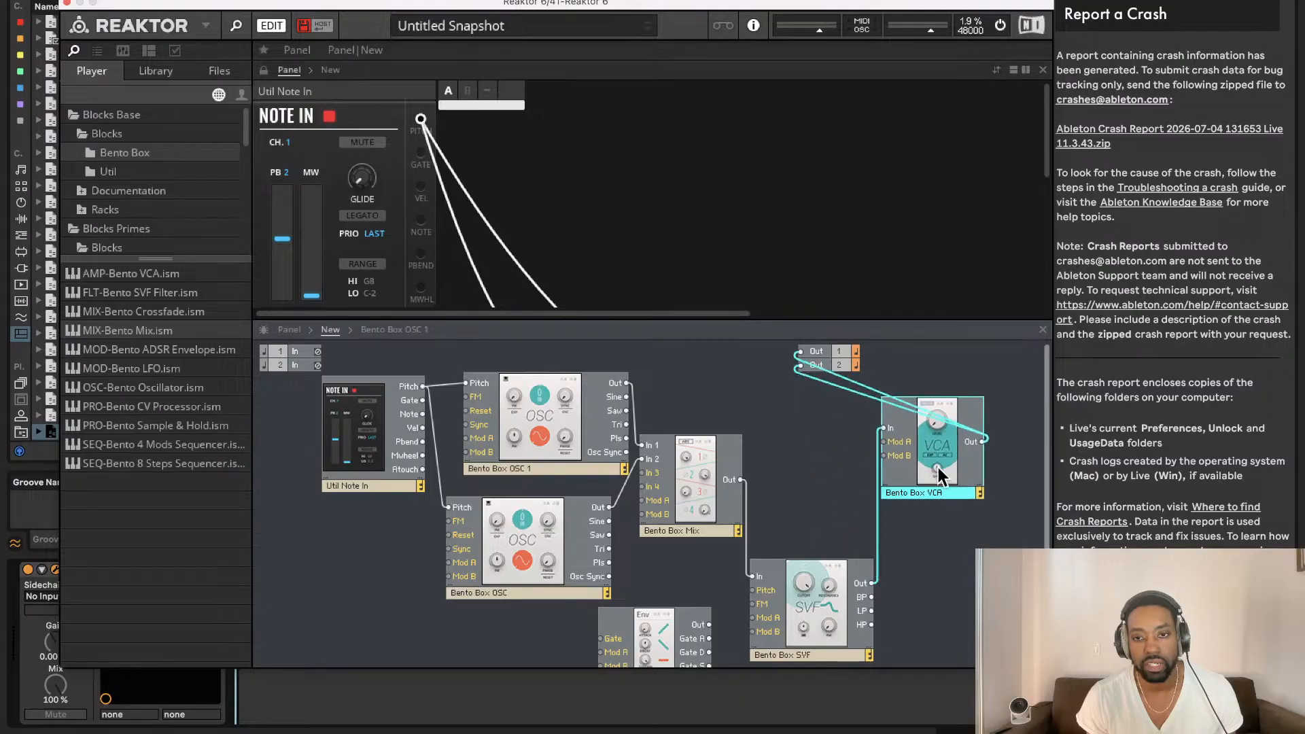
Step: Wire the envelope's Out to the SVF filter's Mod A and Note In's Gate to the envelope's Gate
drag(830, 595, 826, 556)
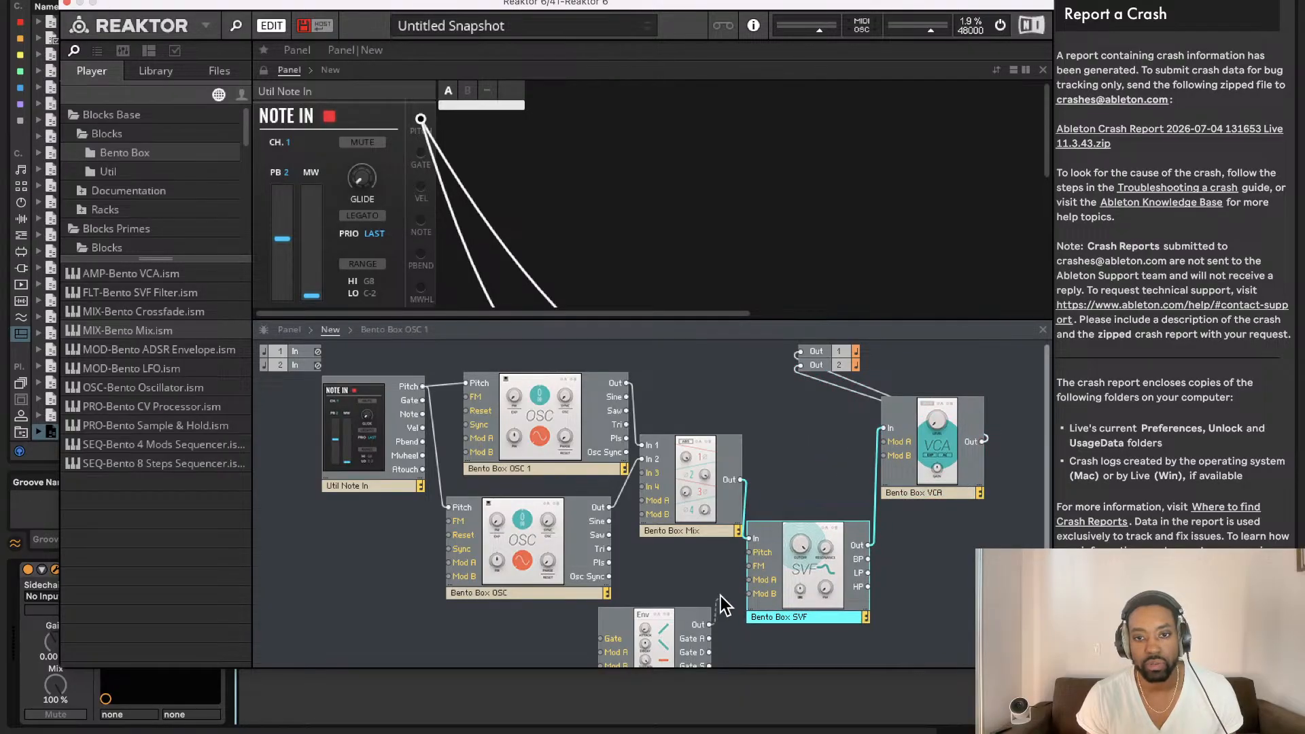
drag(749, 581, 749, 579)
drag(598, 647, 420, 405)
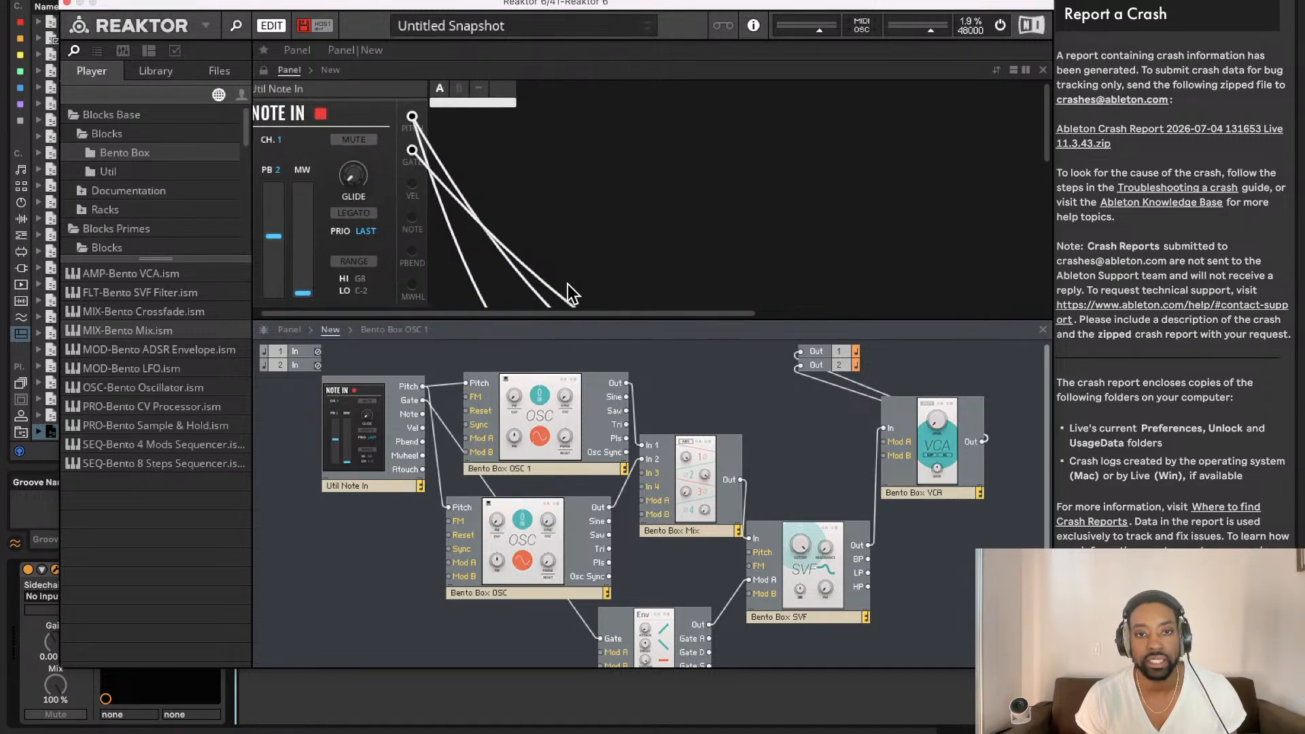
Step: Turn up the Mod A modulation amount on the VCA's Level knob and reposition the Reaktor window
scroll(568, 285, down, 5)
click(344, 151)
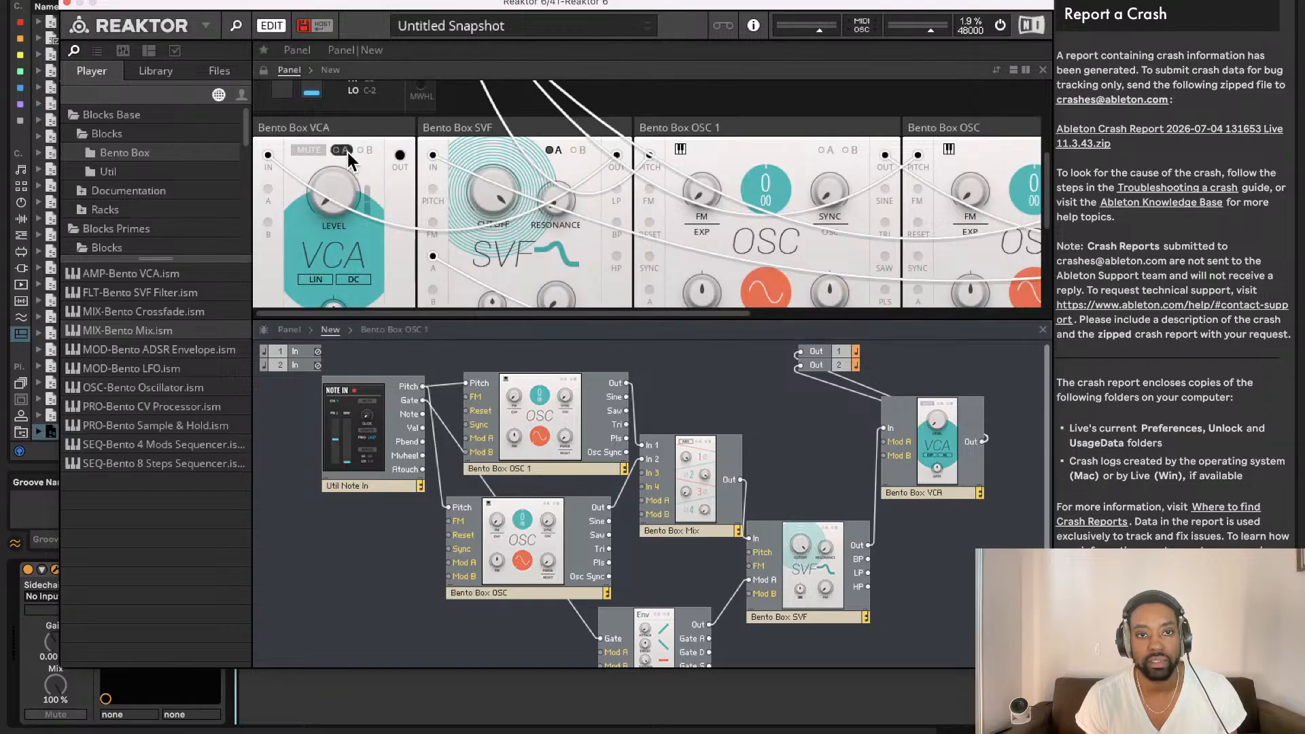
drag(367, 186, 364, 72)
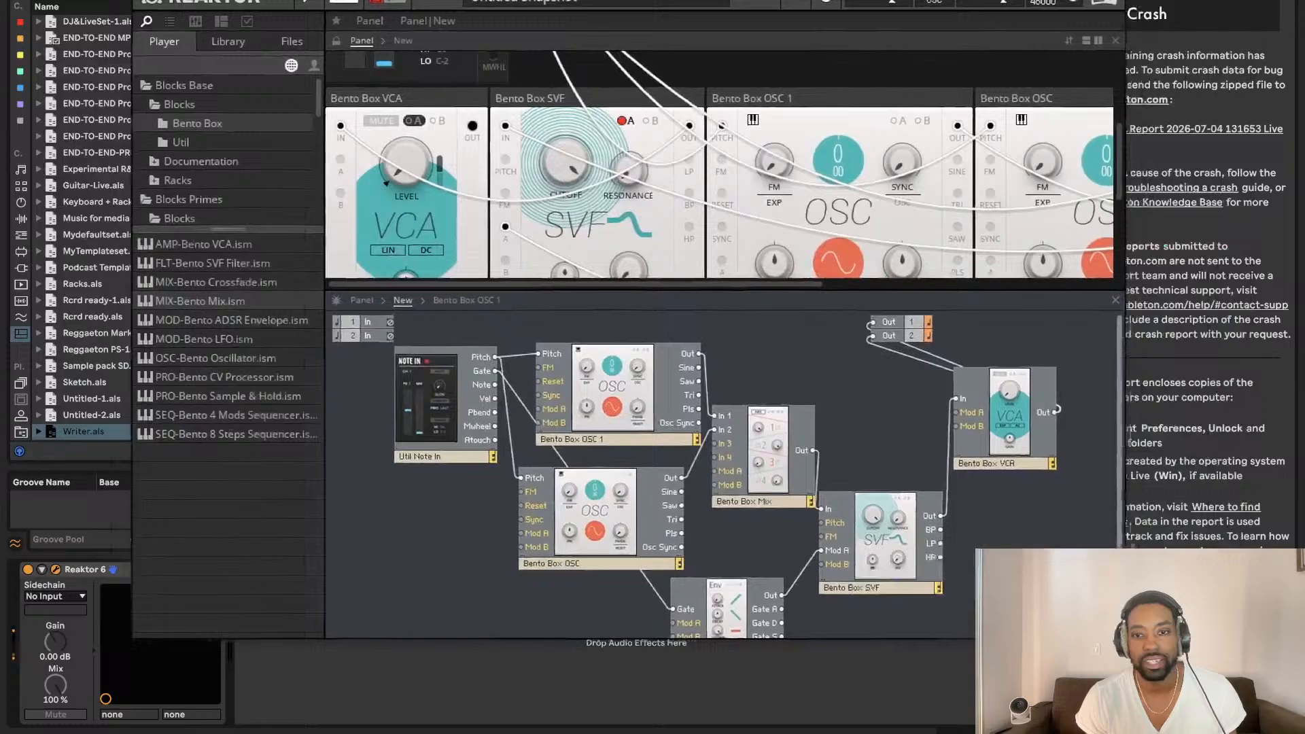
drag(926, 0, 796, 35)
drag(446, 226, 421, 442)
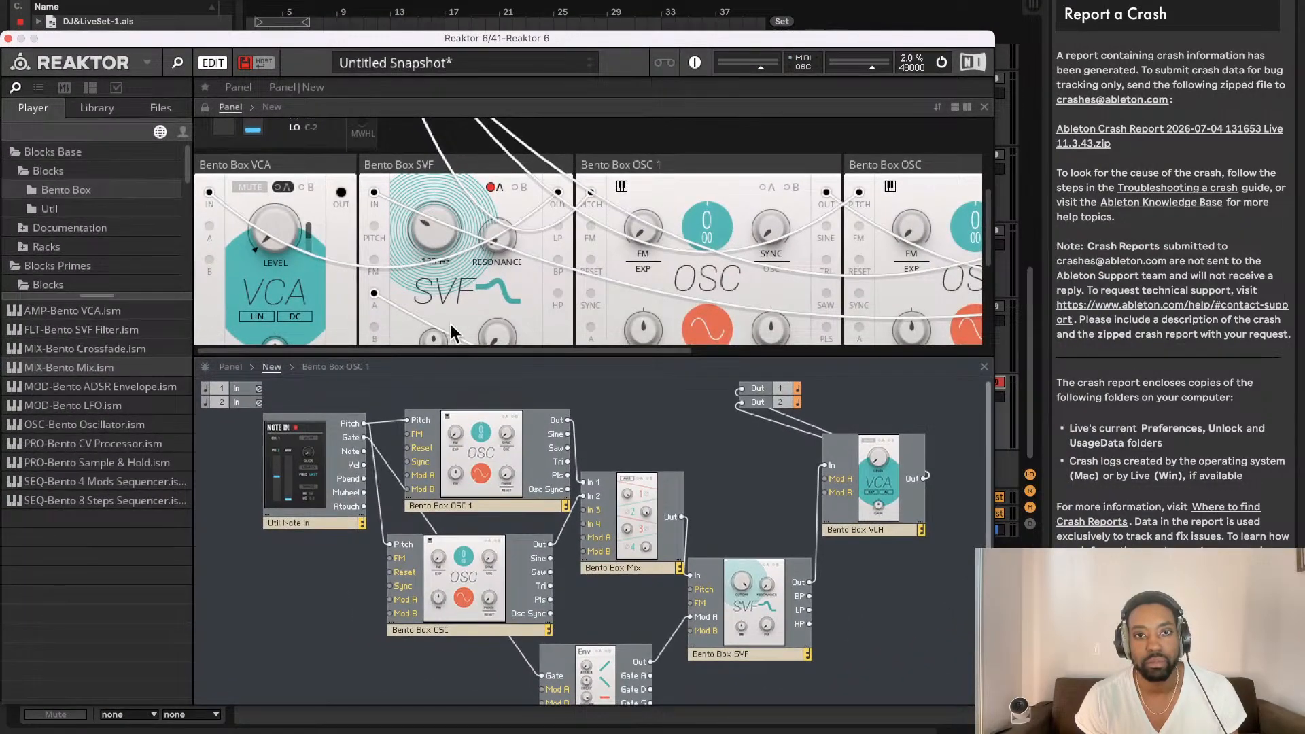
Step: Reroute the envelope's Out from the SVF filter's Mod A to the VCA's Mod A, with the filter placed between Mix and VCA
scroll(678, 533, down, 2)
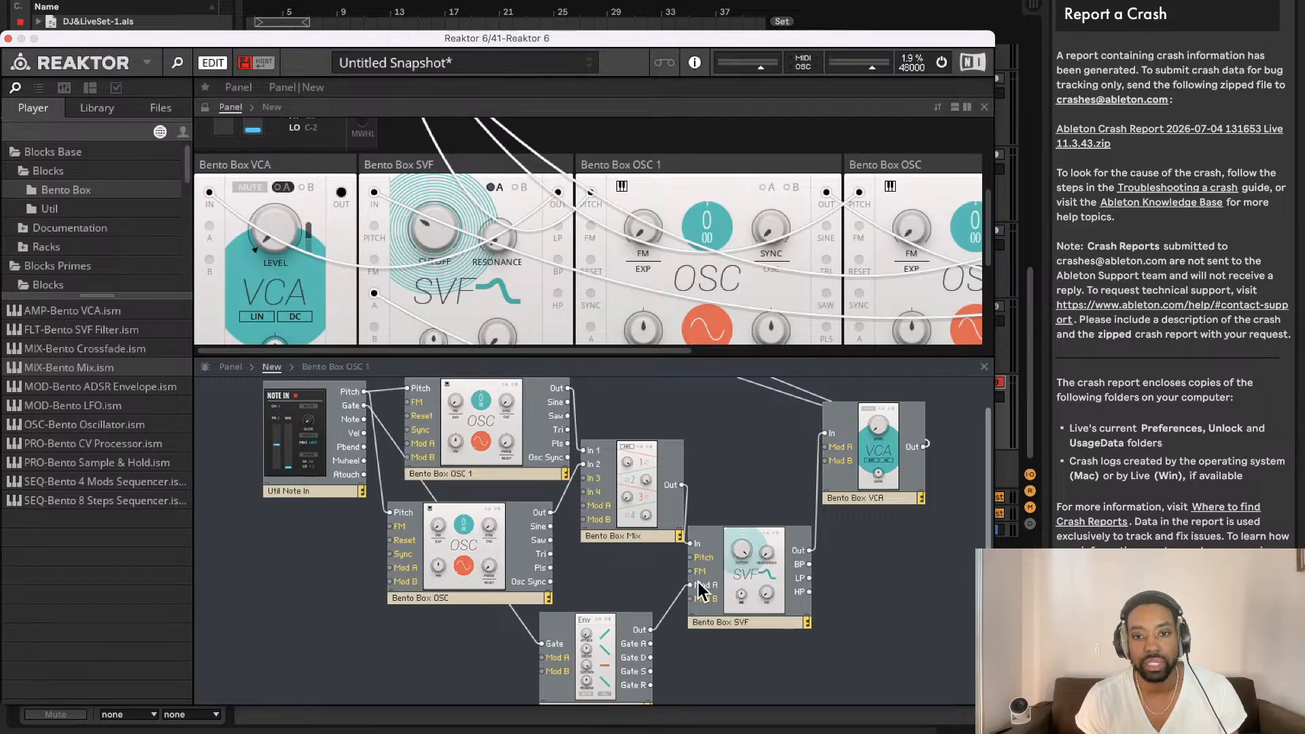
drag(651, 629, 829, 451)
drag(743, 600, 753, 514)
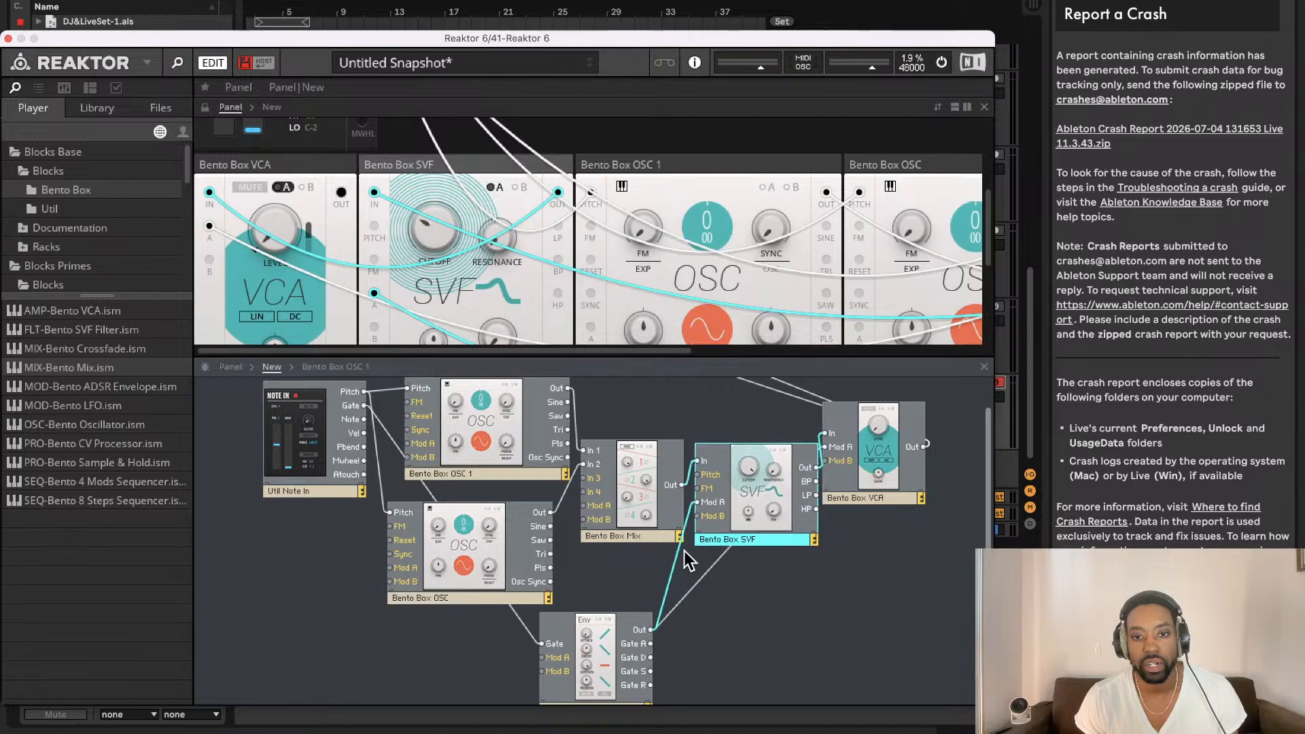
click(668, 575)
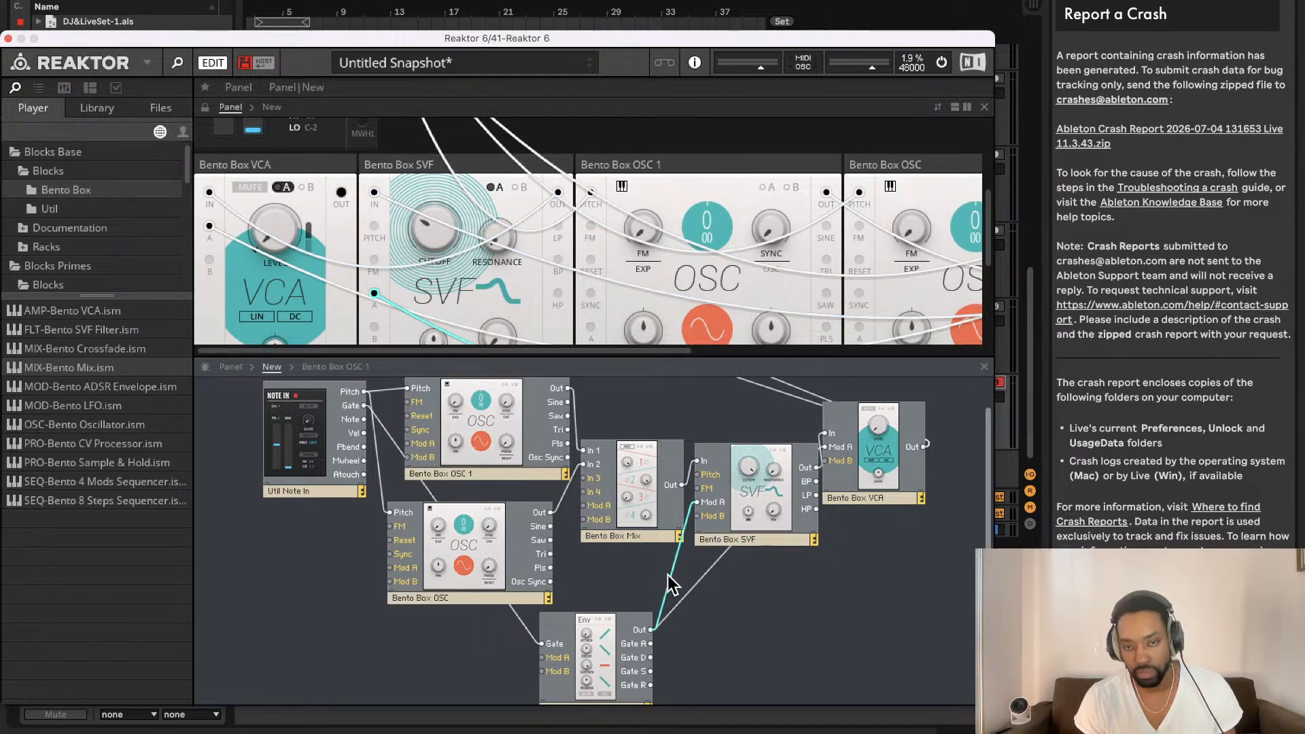
key(Delete)
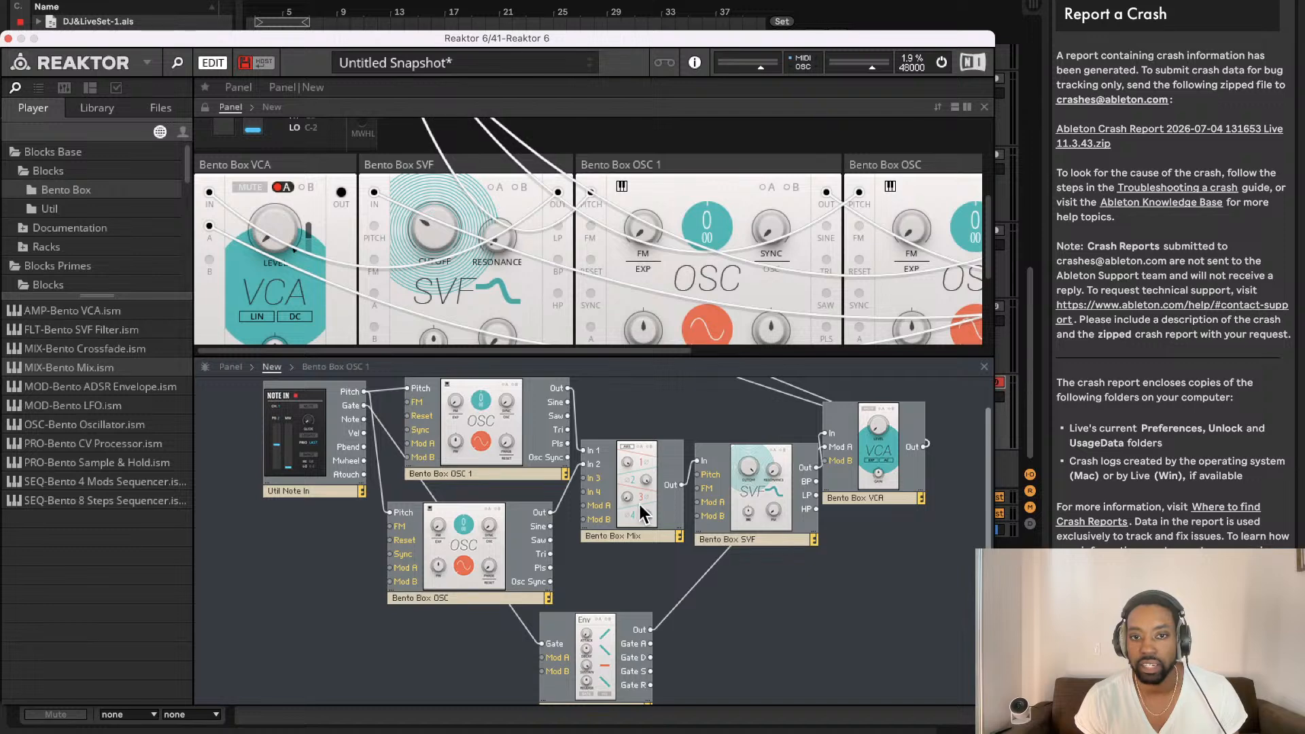
Step: Place the Out 1 terminal directly above Out 2 and wire the VCA's Out to it
scroll(486, 253, down, 3)
scroll(488, 269, up, 5)
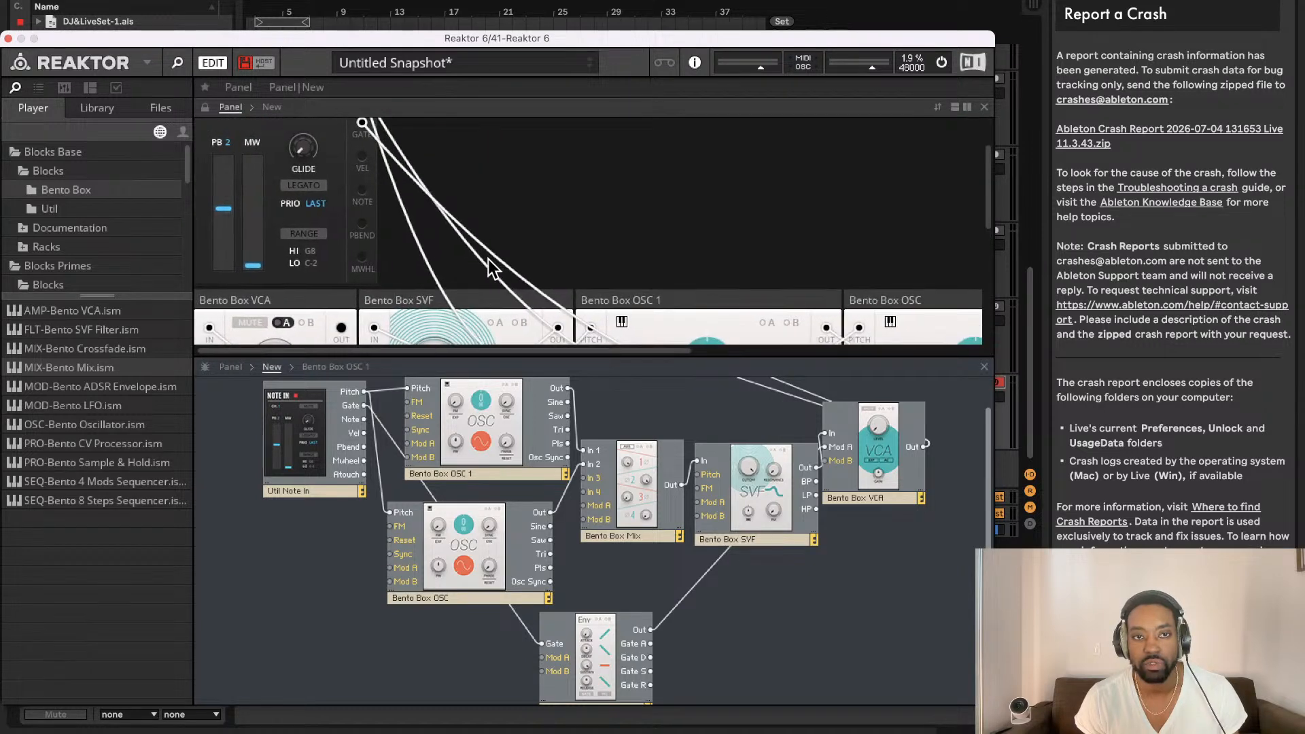
scroll(517, 275, up, 2)
drag(749, 357, 749, 361)
scroll(752, 390, up, 1)
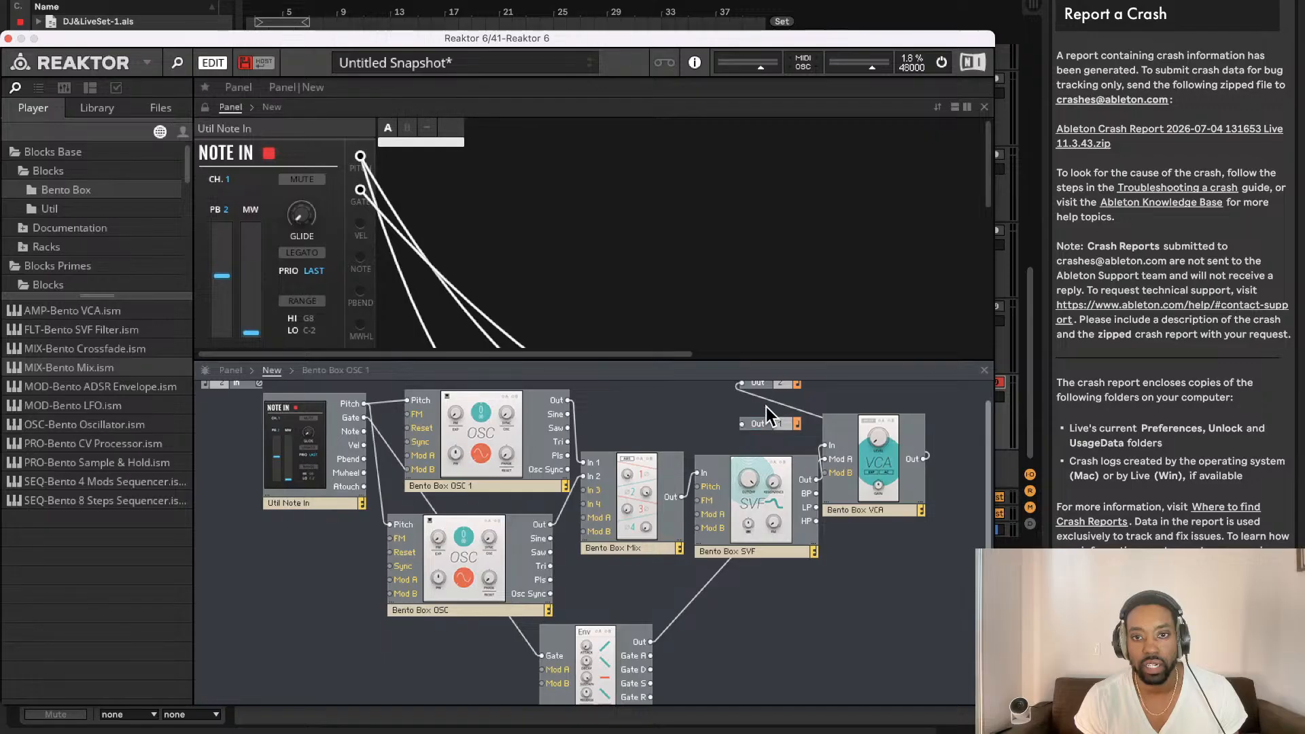
scroll(766, 406, up, 1)
drag(765, 439, 766, 392)
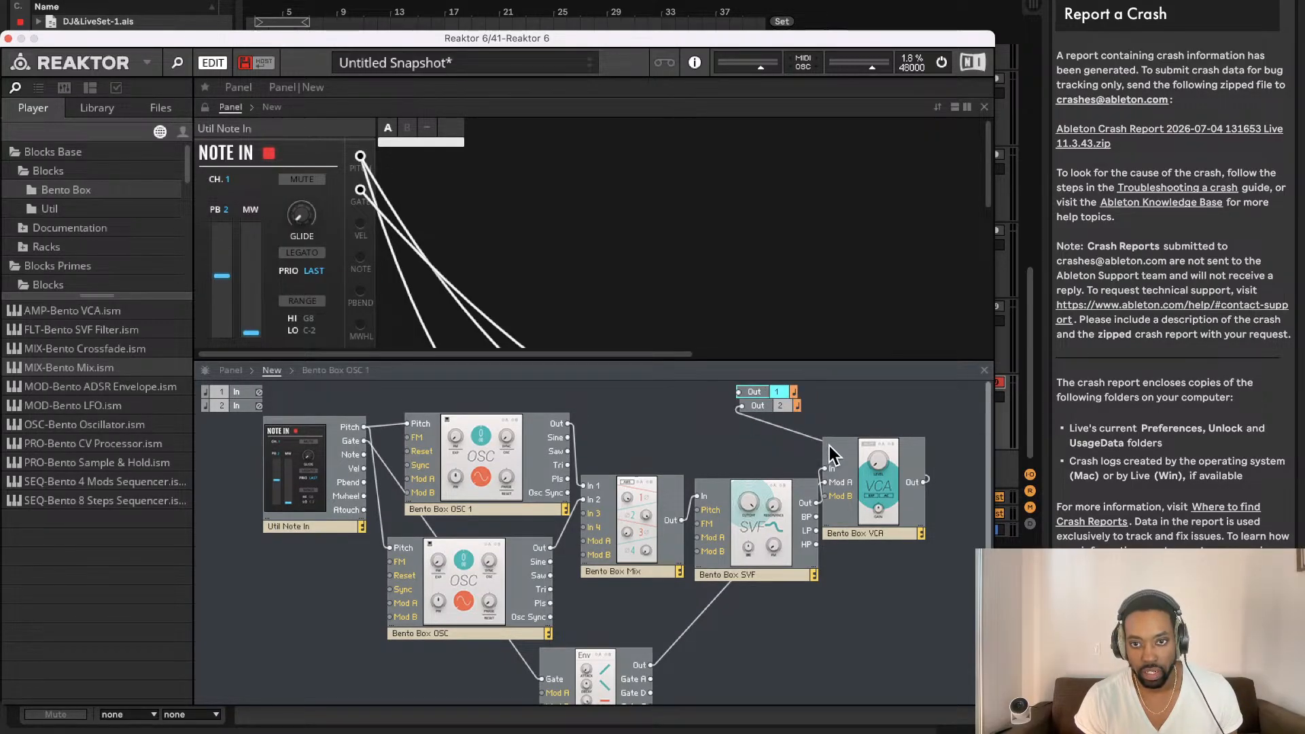
drag(926, 481, 764, 392)
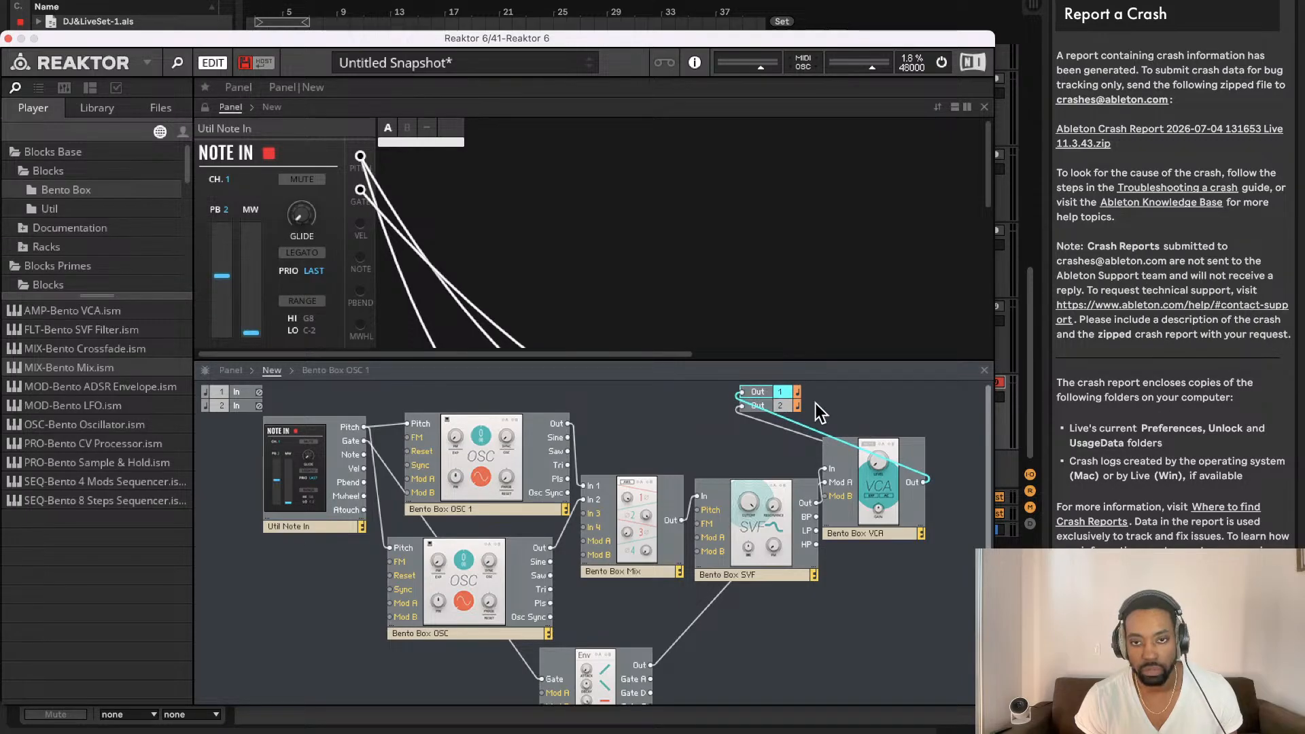
drag(781, 391, 782, 418)
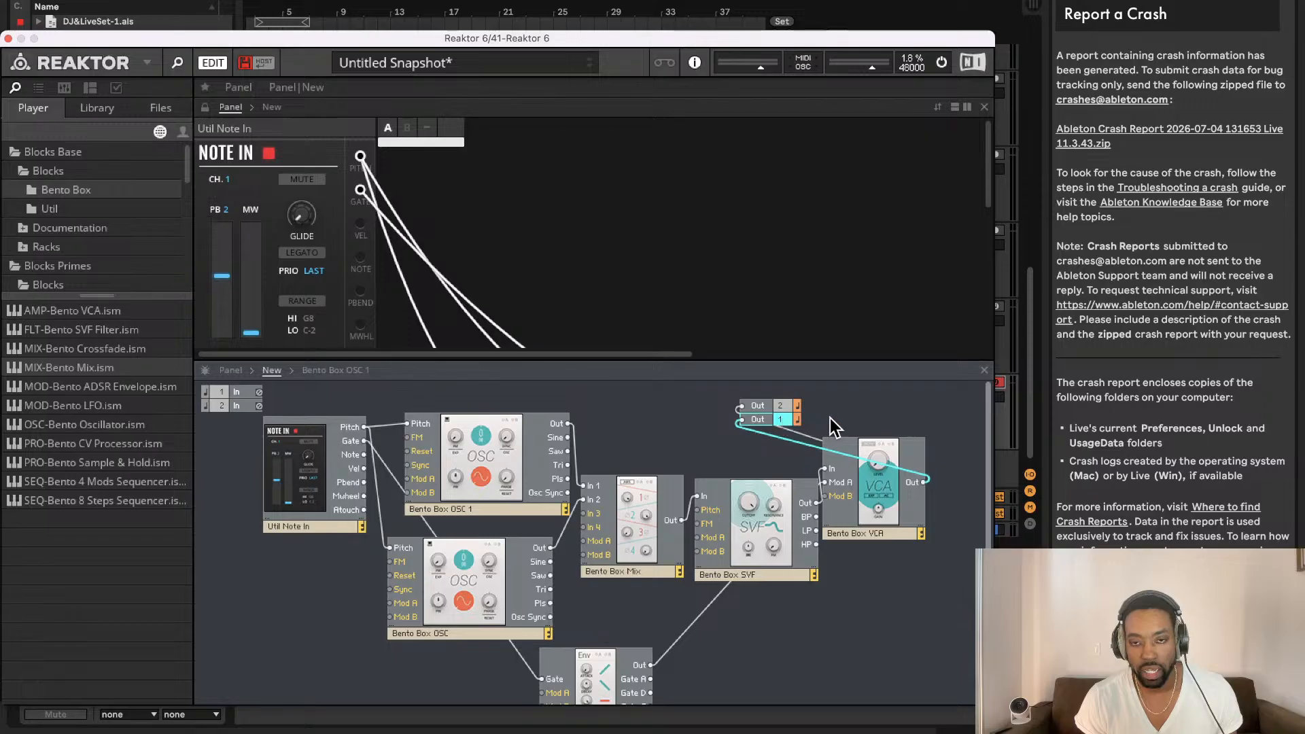
drag(781, 413, 778, 391)
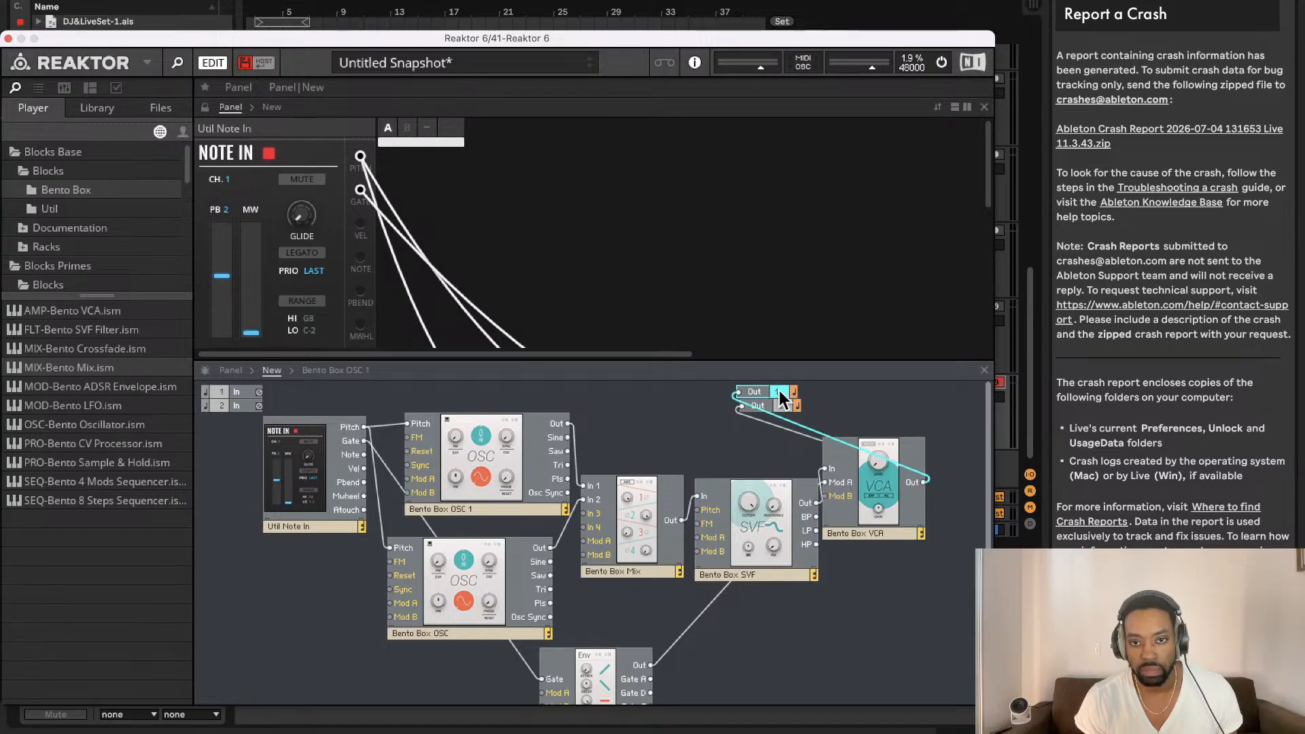
click(692, 303)
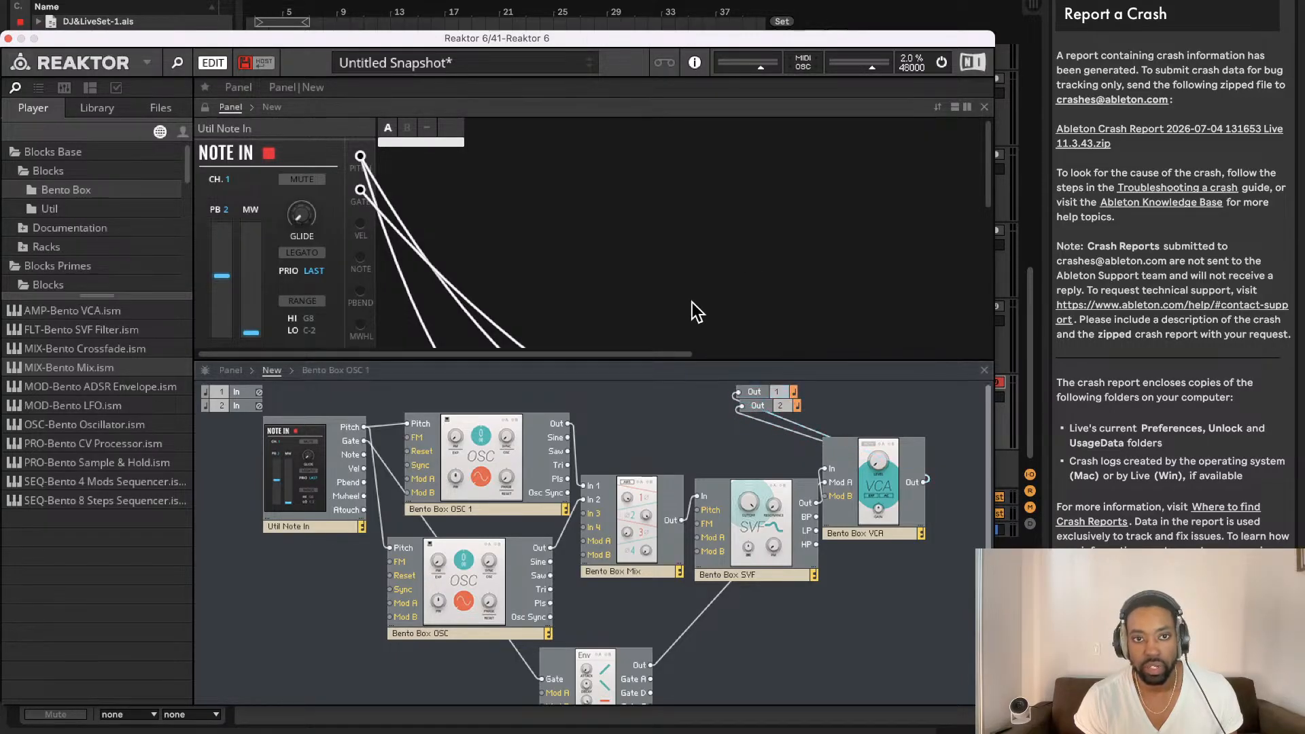
Step: In the panel view, move the Mix block ahead of the second oscillator and OSC 1 ahead of the SVF filter
scroll(689, 303, down, 5)
scroll(663, 294, down, 3)
scroll(683, 252, up, 5)
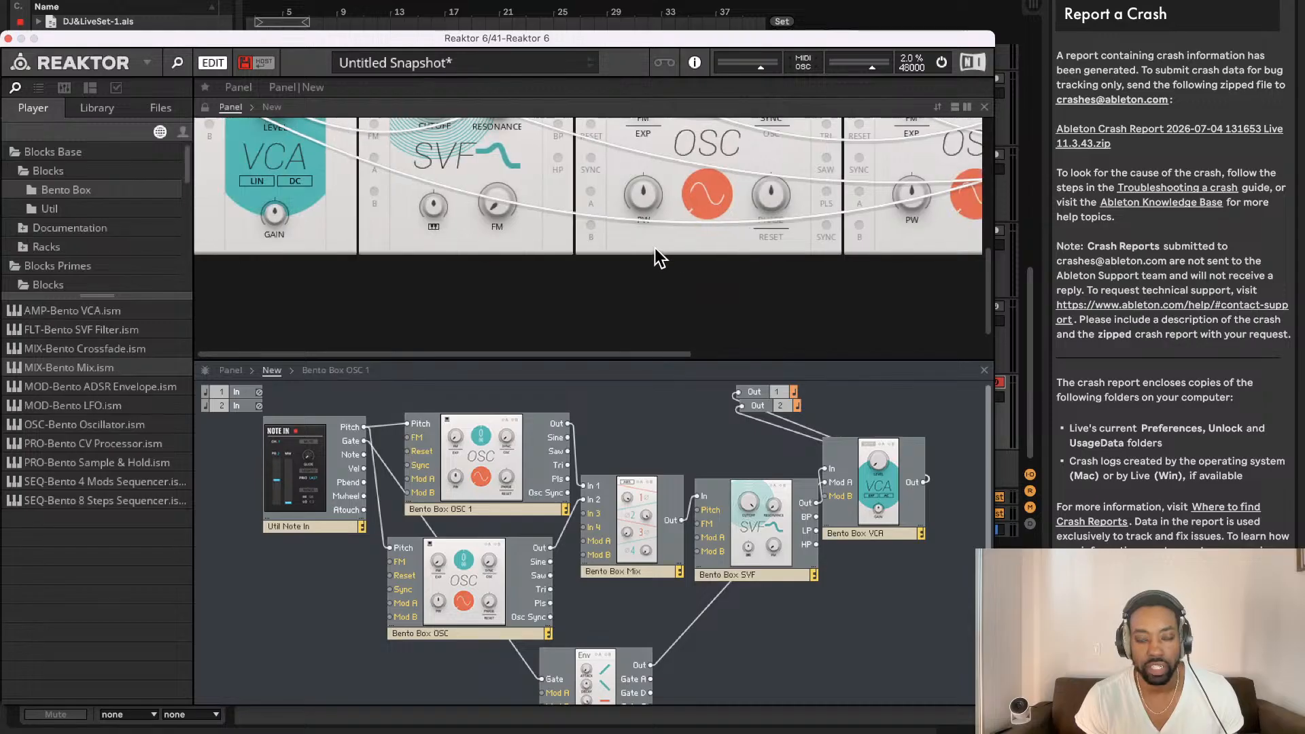
scroll(578, 252, down, 3)
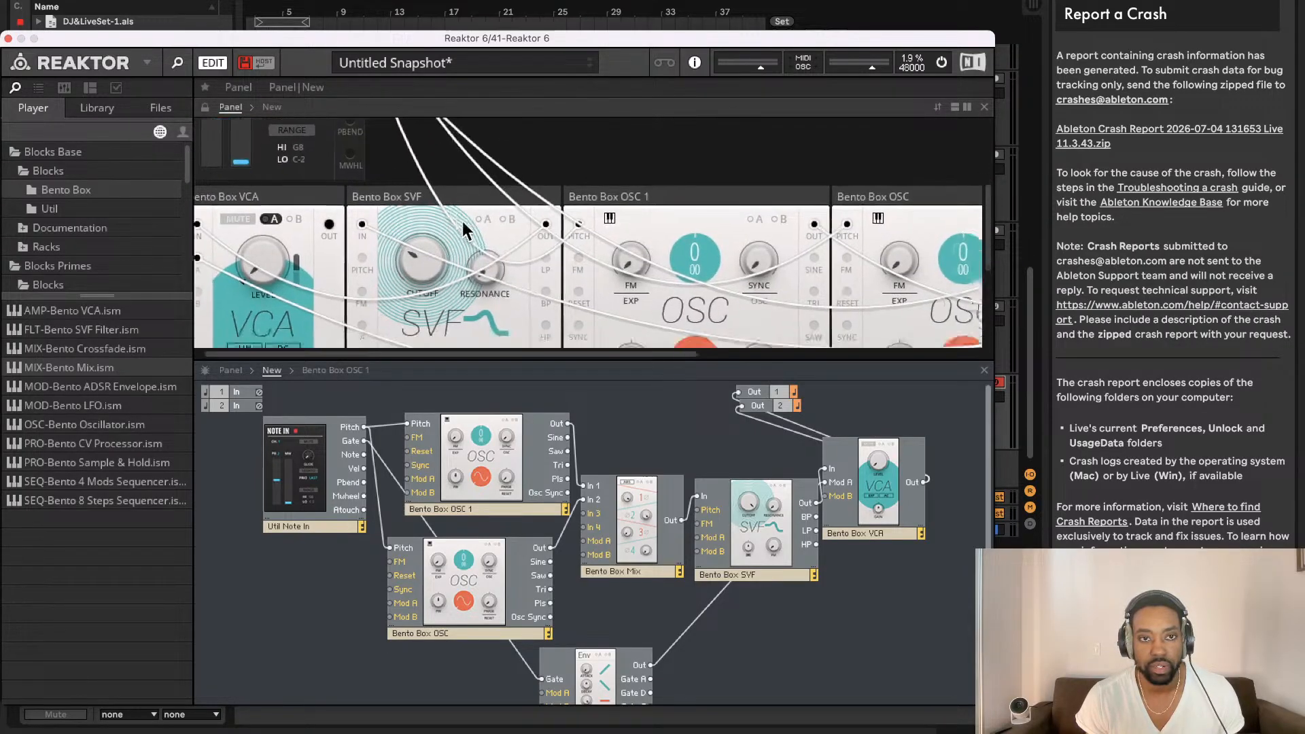
scroll(543, 227, right, 3)
scroll(540, 220, down, 1)
scroll(551, 217, right, 5)
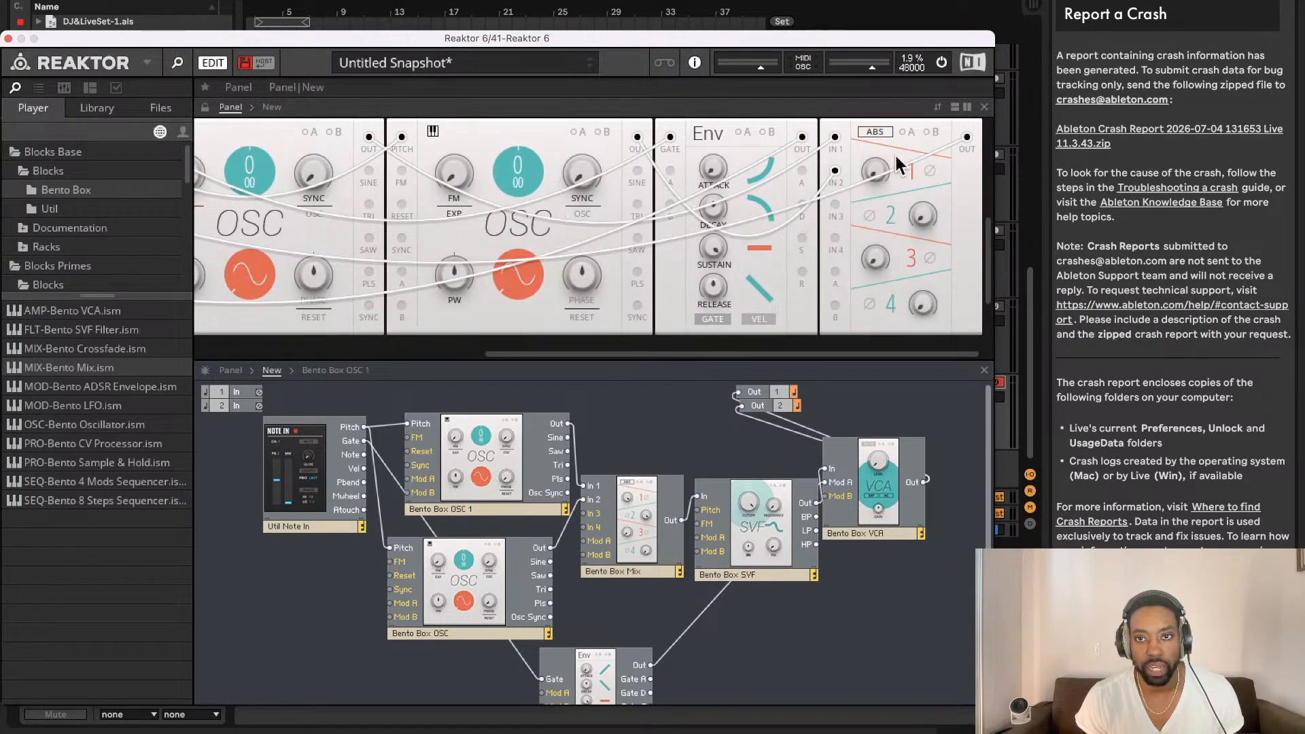
scroll(737, 119, up, 3)
drag(852, 166, 291, 170)
scroll(292, 173, left, 2)
drag(589, 171, 229, 178)
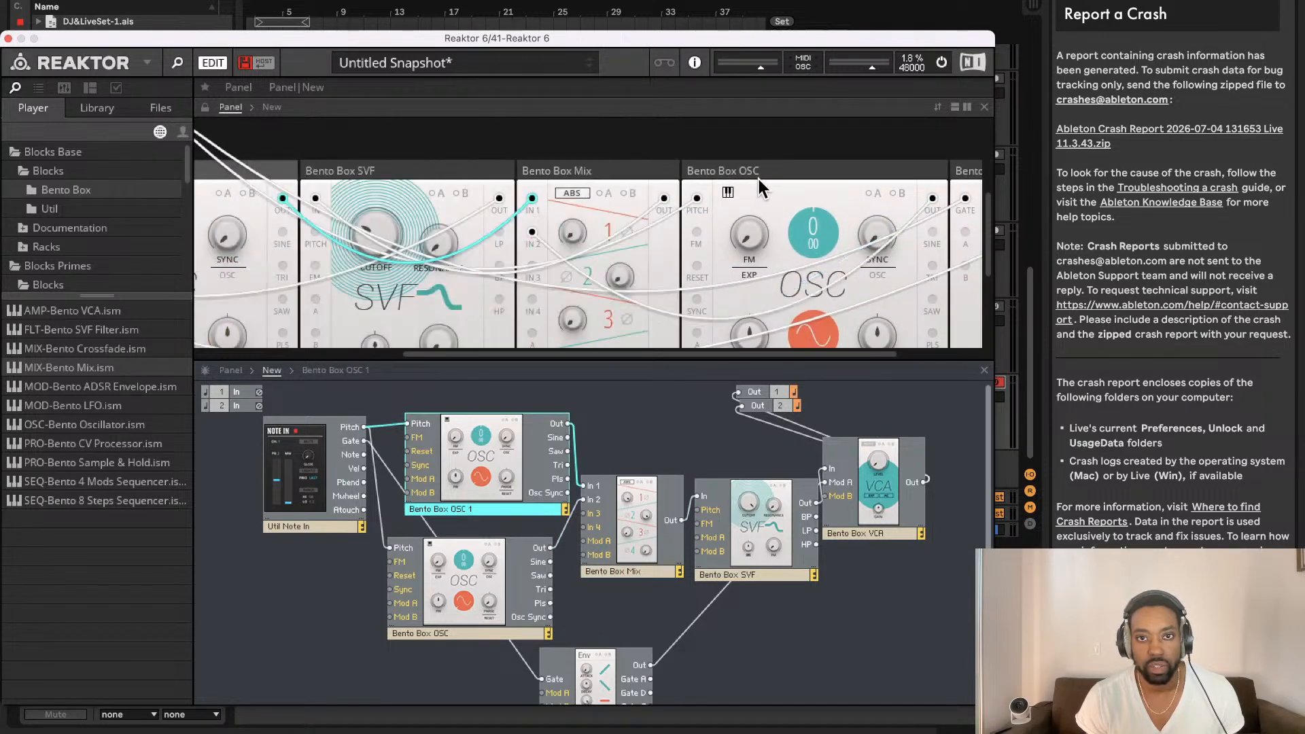
Step: Rearrange the panel blocks so Mix is followed by the SVF filter and the VCA
drag(728, 175, 1037, 193)
scroll(717, 178, left, 5)
scroll(746, 206, right, 5)
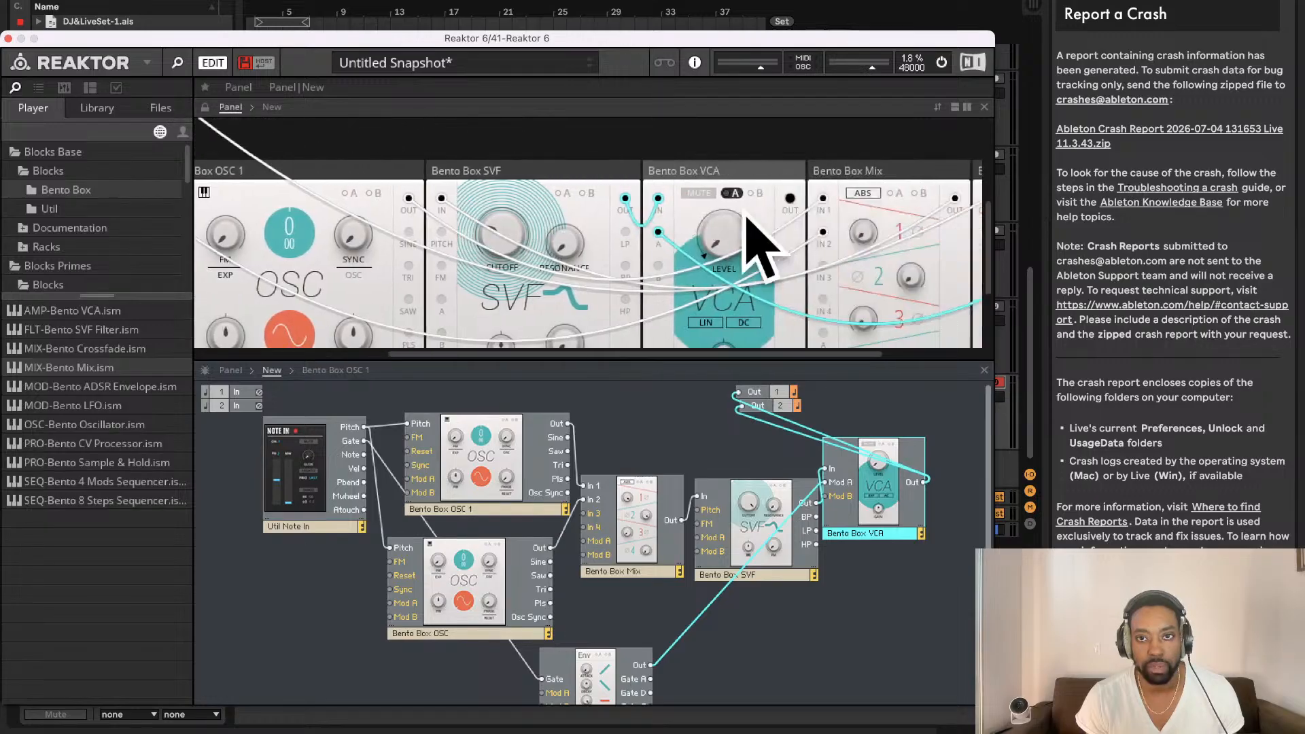
drag(658, 169, 989, 167)
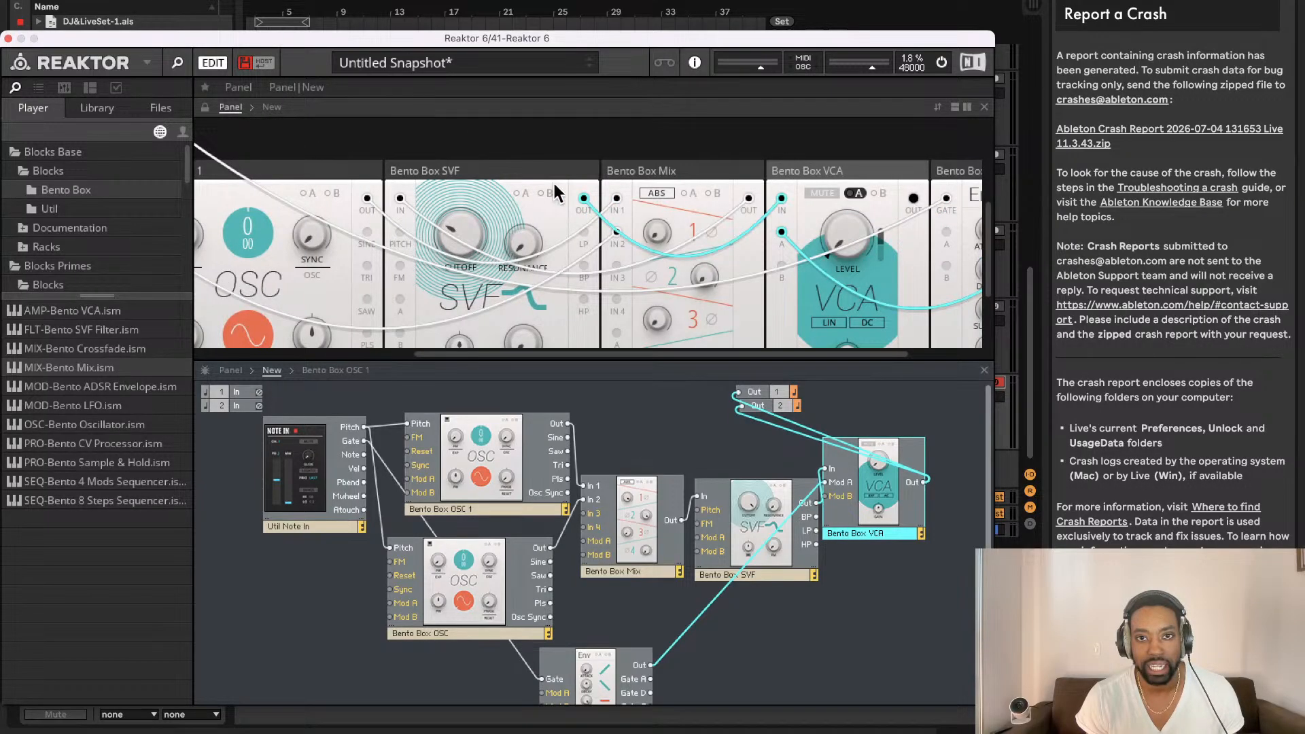
drag(554, 193, 676, 190)
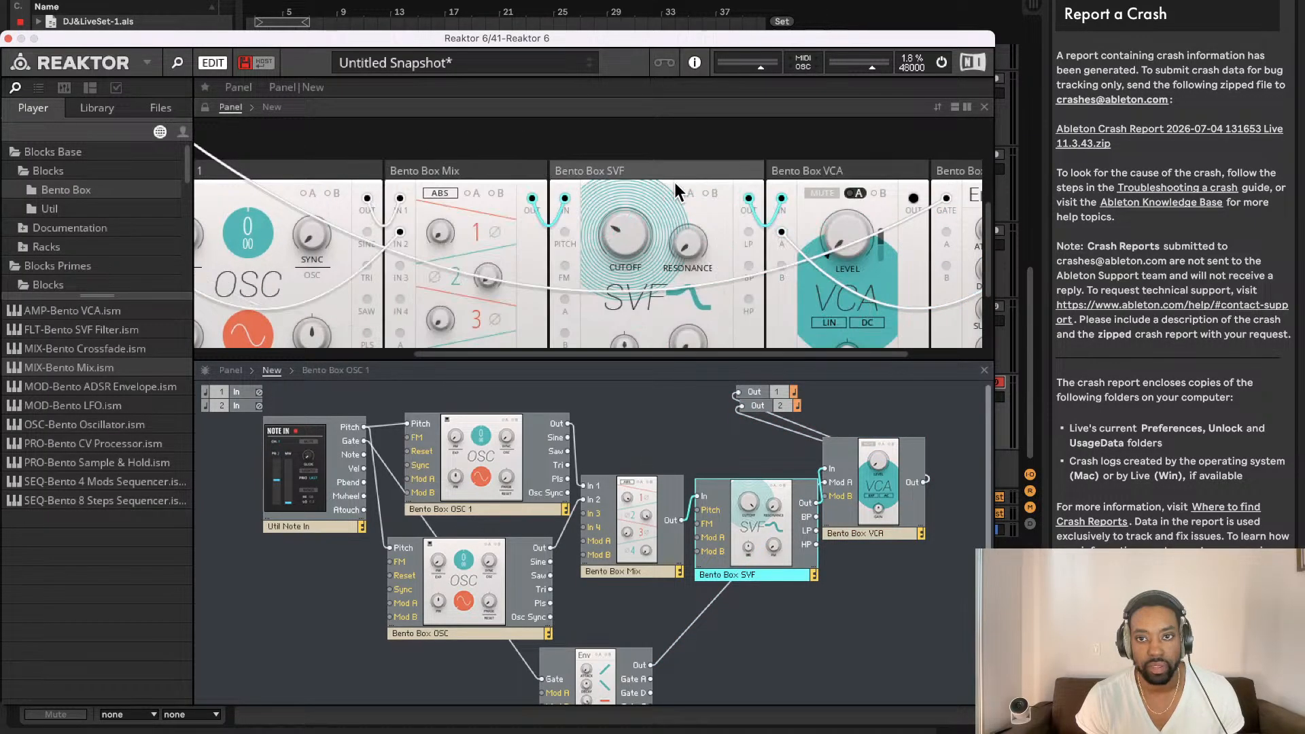
Step: Enlarge the panel view and order its blocks as OSC 1, OSC and ADSR, ahead of Mix
scroll(676, 190, right, 3)
drag(871, 168, 272, 169)
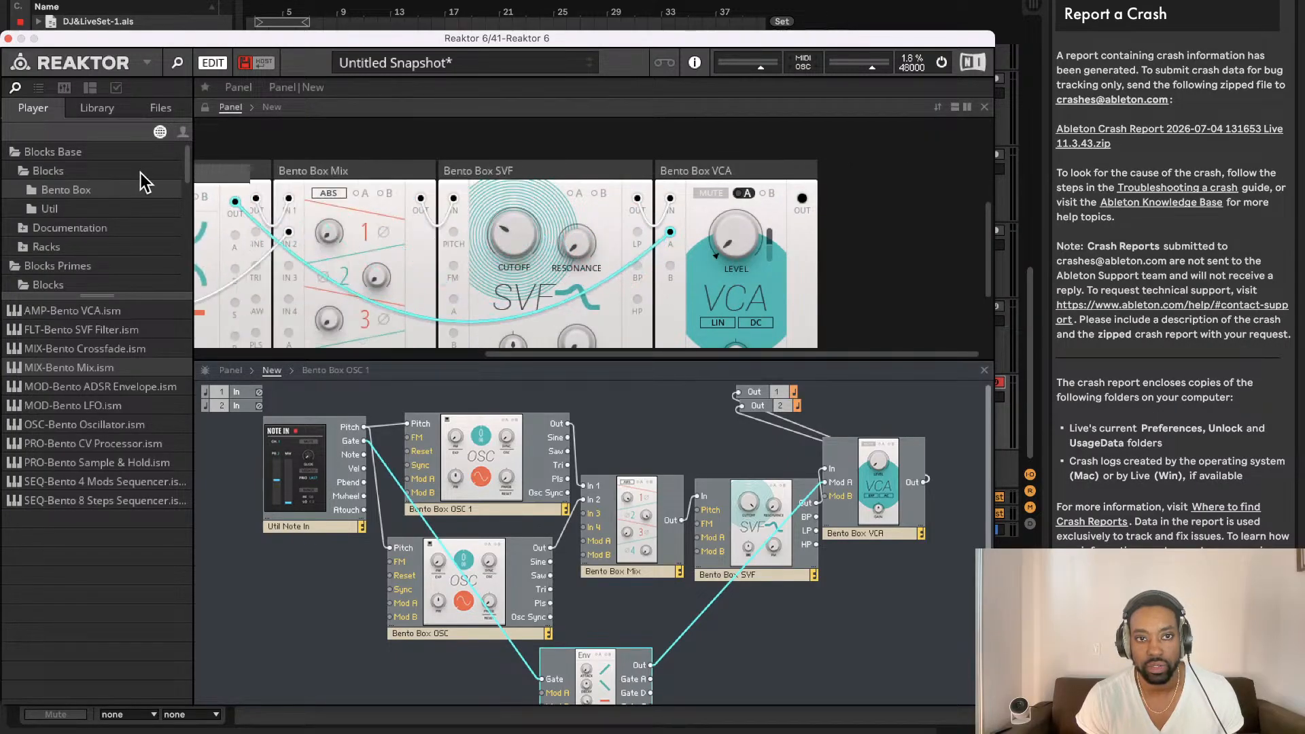
scroll(329, 189, left, 5)
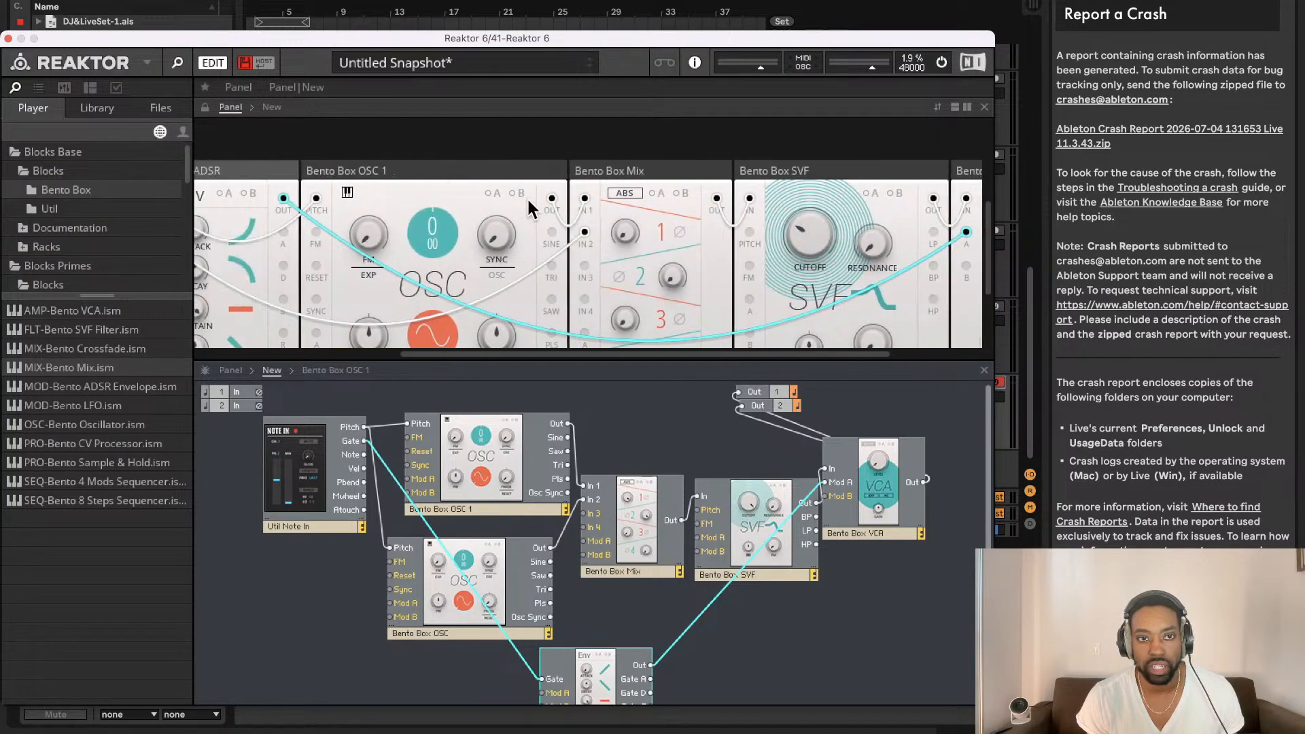
scroll(528, 197, left, 4)
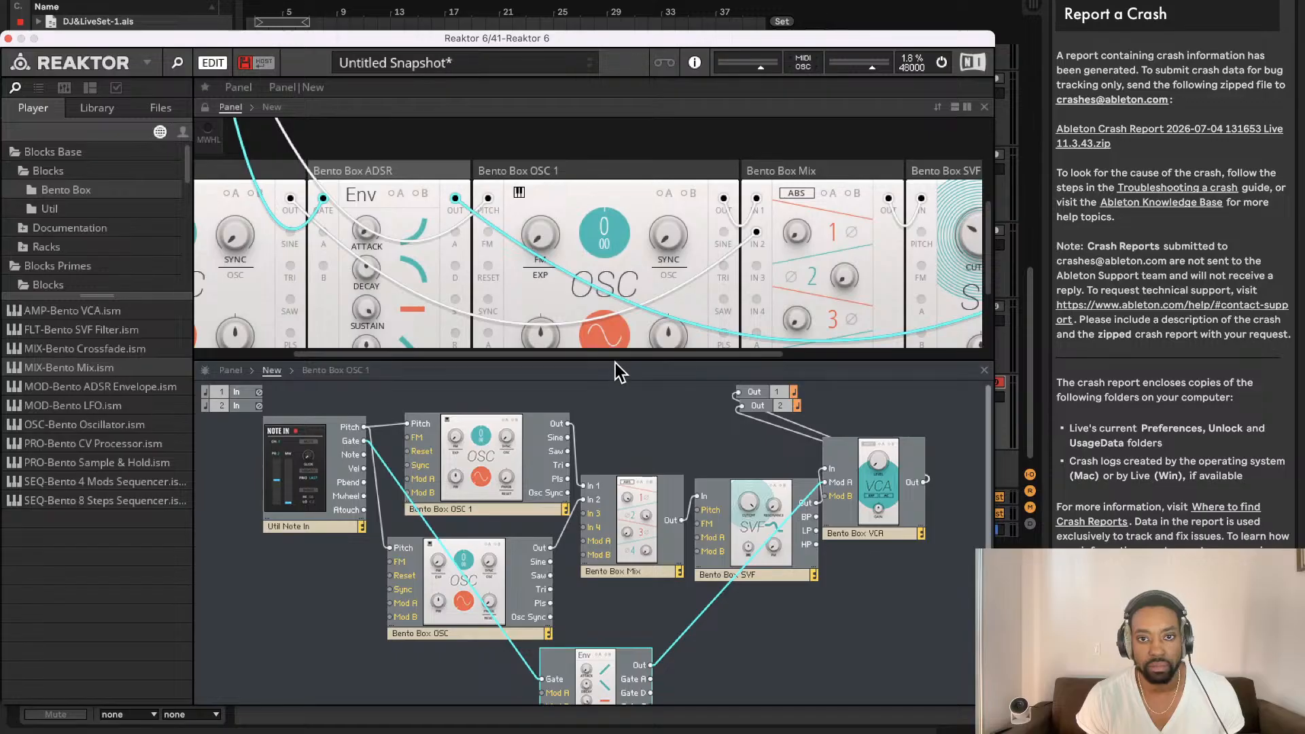
drag(615, 363, 620, 520)
scroll(514, 308, left, 4)
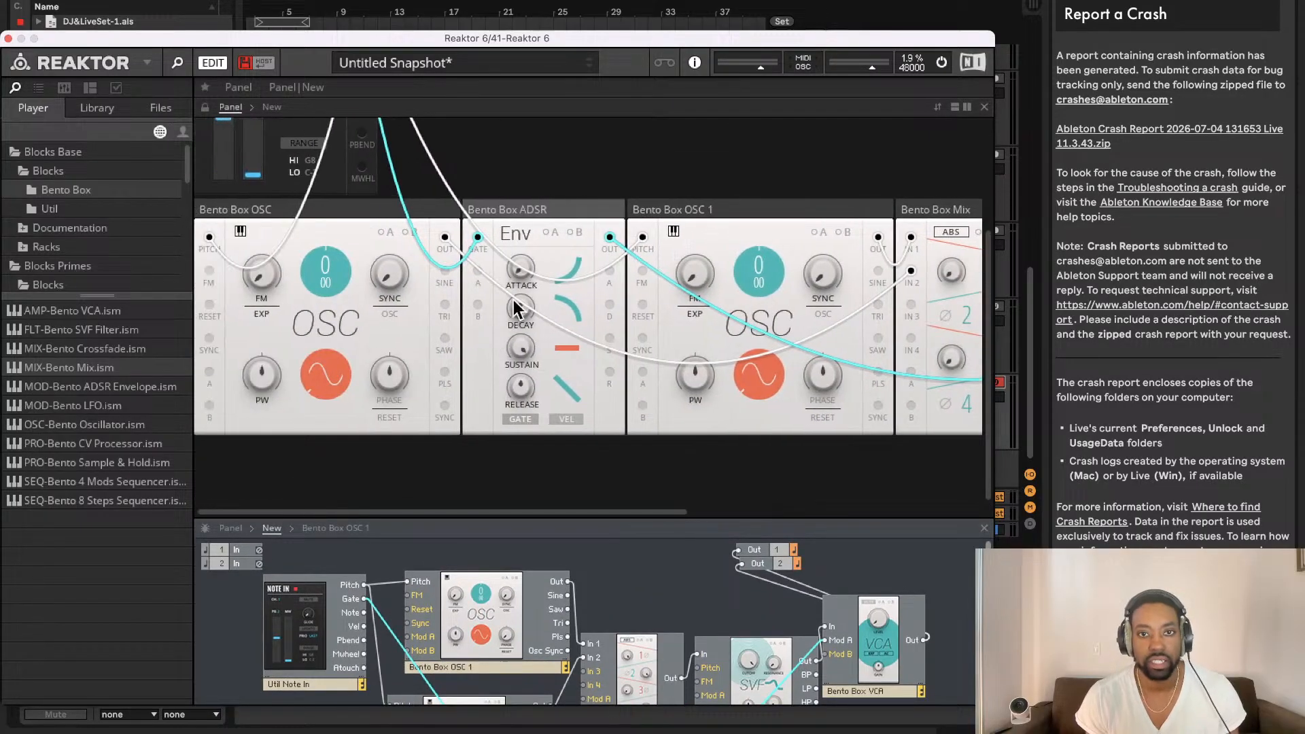
drag(755, 222, 279, 231)
drag(718, 203, 184, 195)
scroll(865, 281, right, 7)
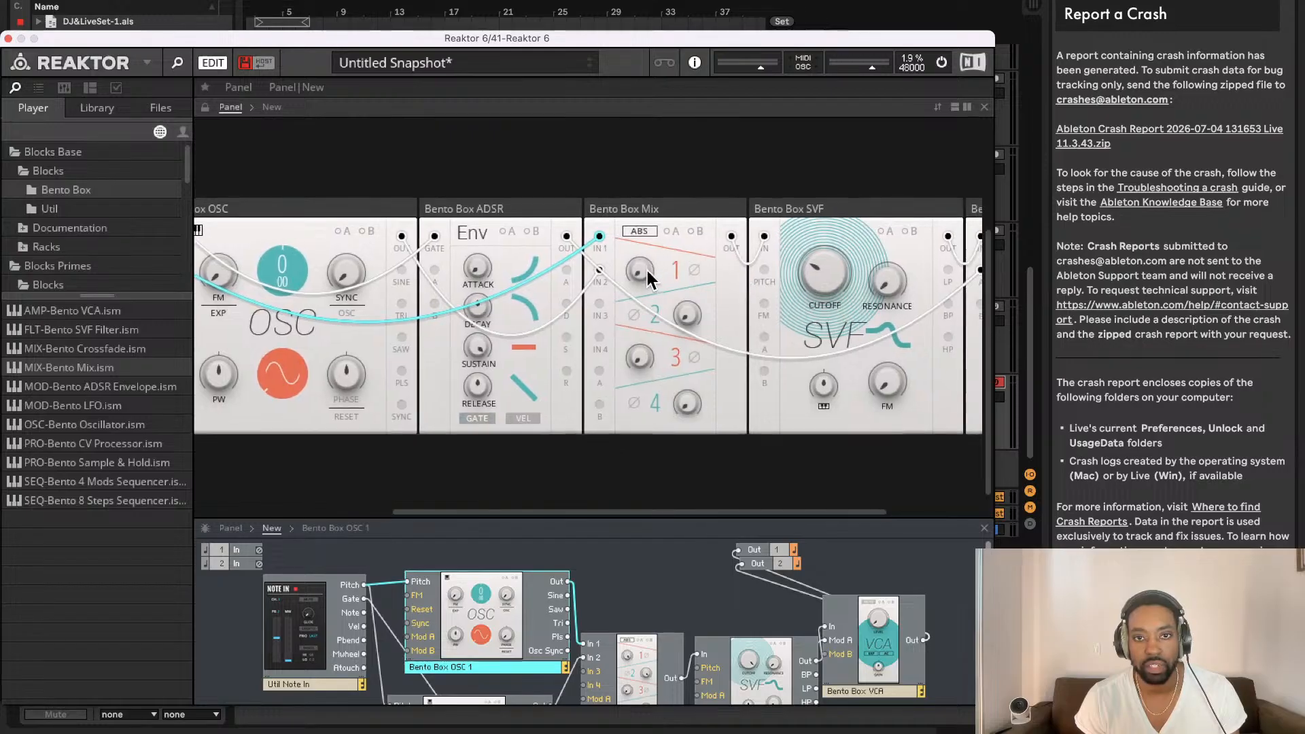
Step: Change the second oscillator's waveform to a sawtooth
scroll(692, 242, up, 1)
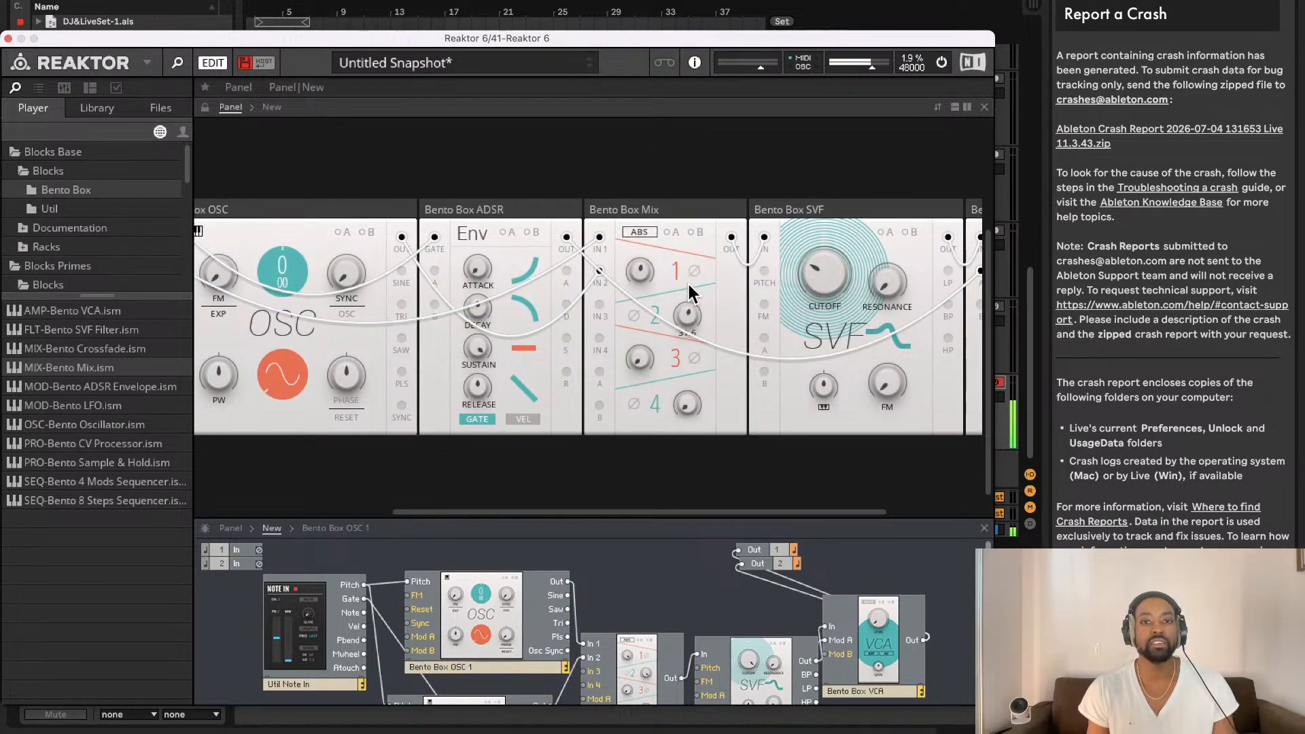
scroll(684, 291, down, 1)
scroll(238, 333, down, 1)
scroll(238, 333, right, 1)
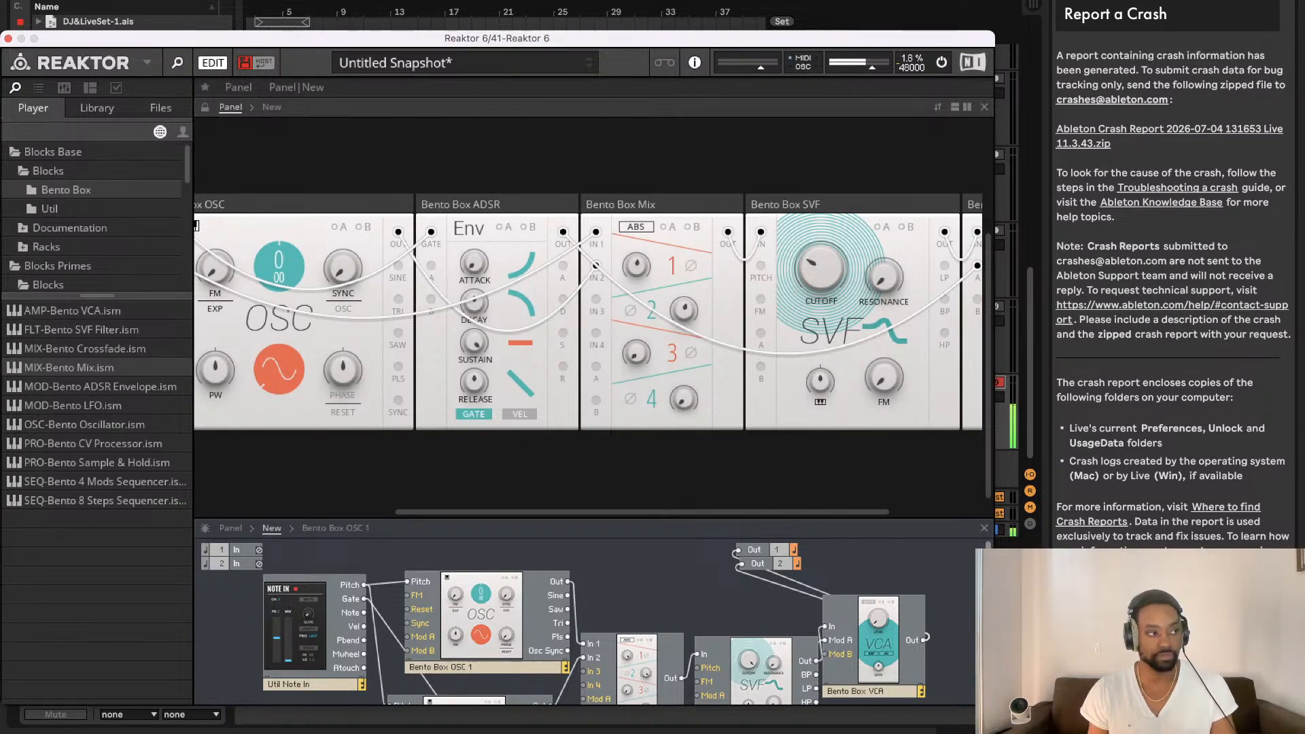
scroll(690, 329, left, 8)
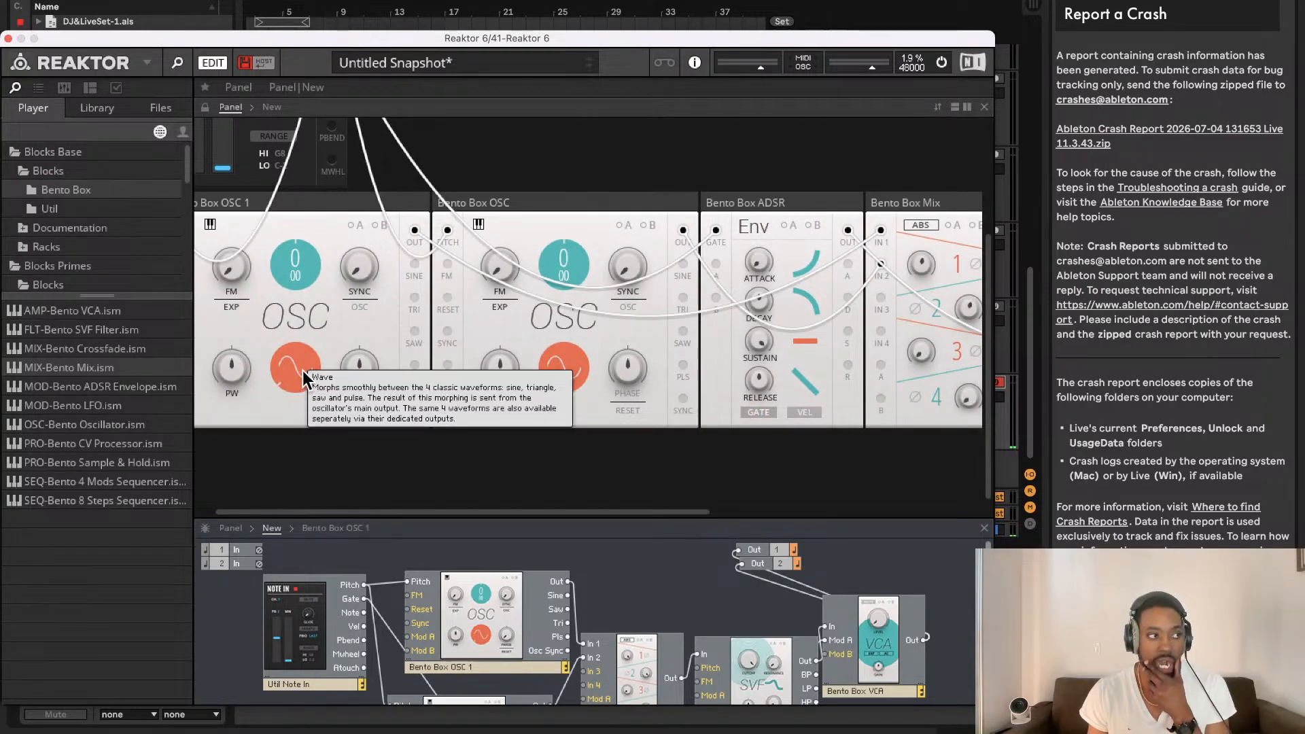
click(579, 359)
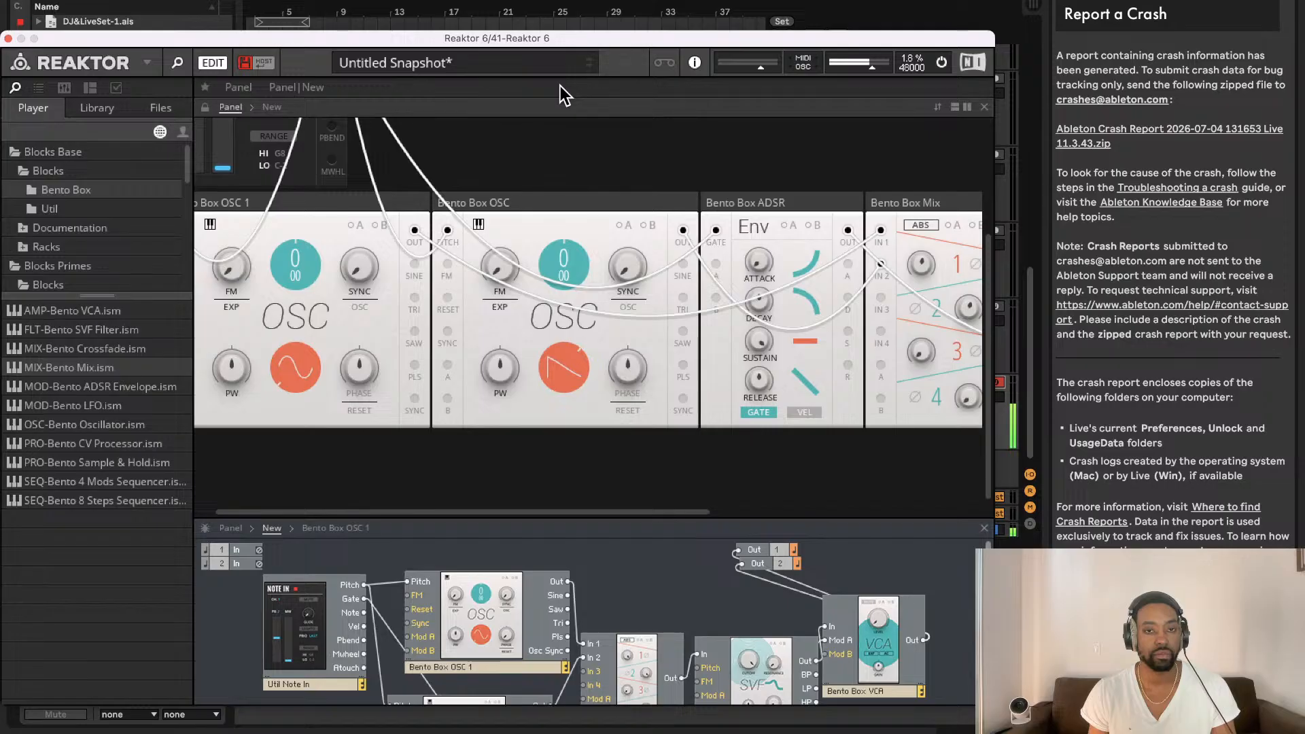
scroll(746, 283, right, 10)
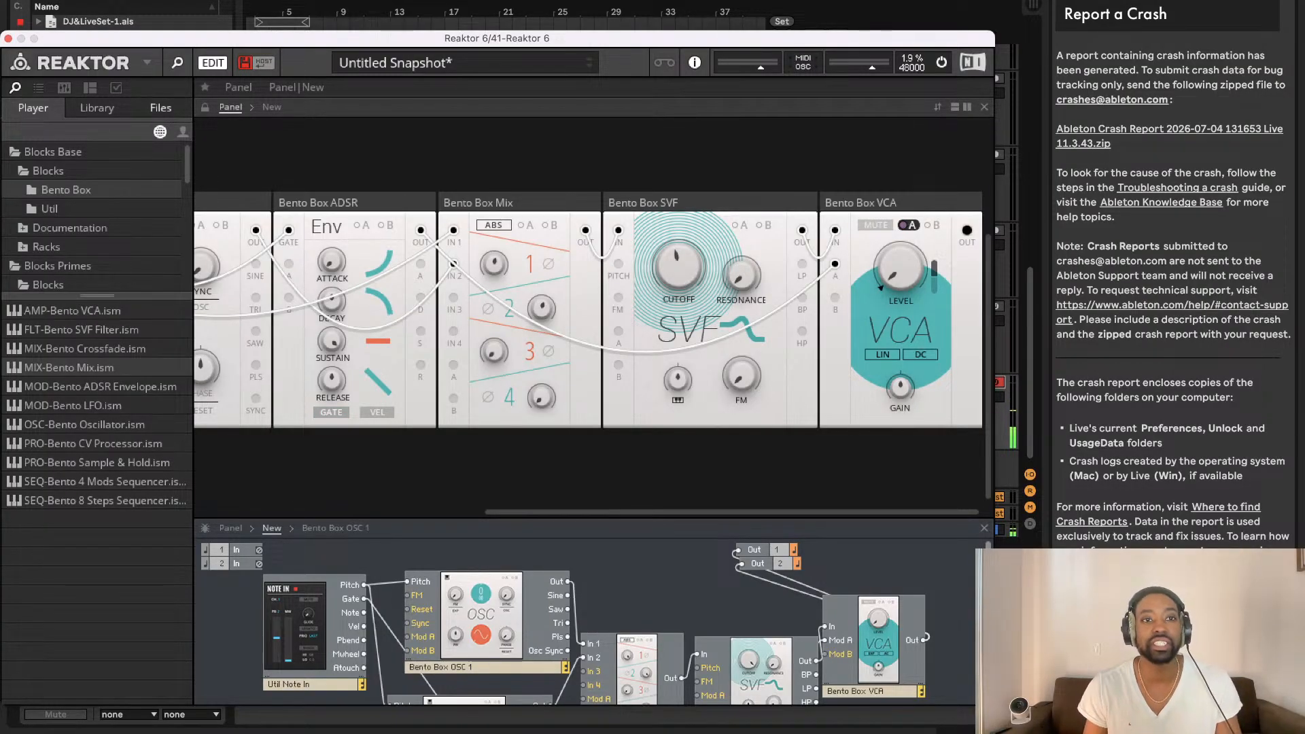
Step: Close the Reaktor window, search the plug-ins for "satur" and add FabFilter Saturn 2 after Reaktor 6 on the Reaktor track
click(7, 39)
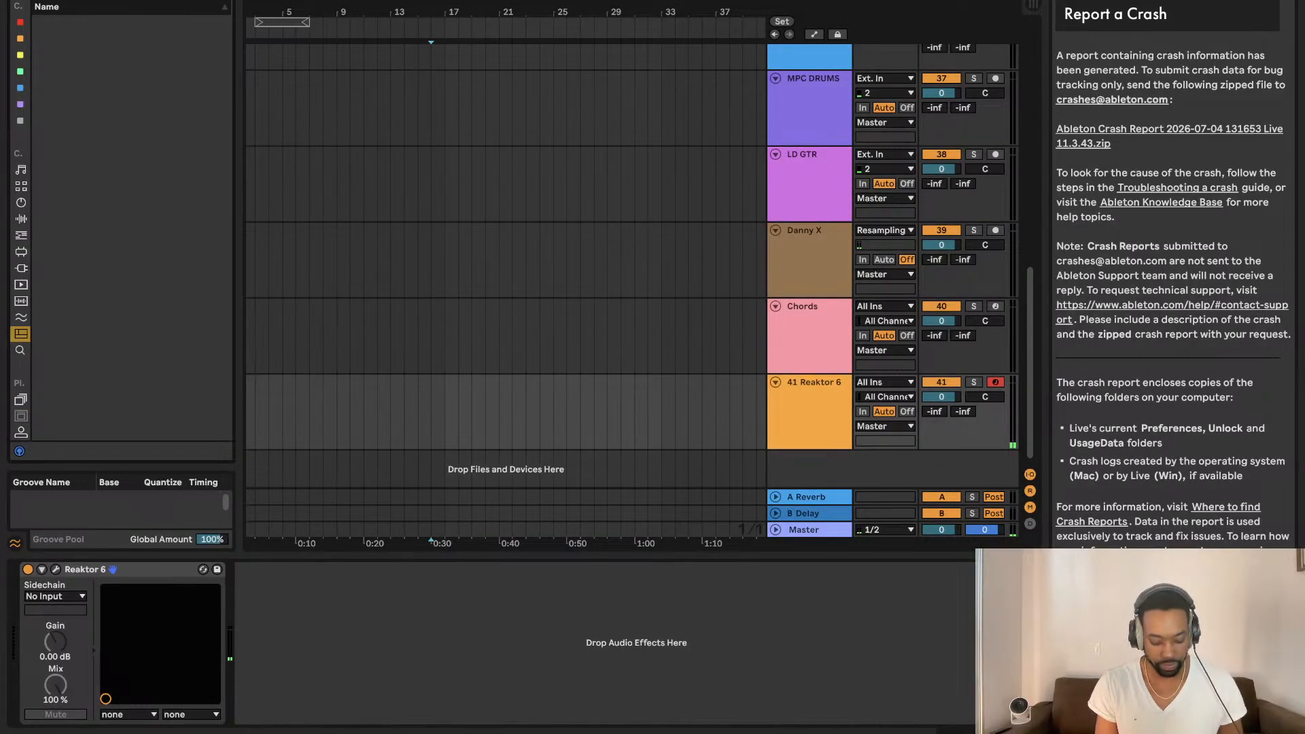
text(sat)
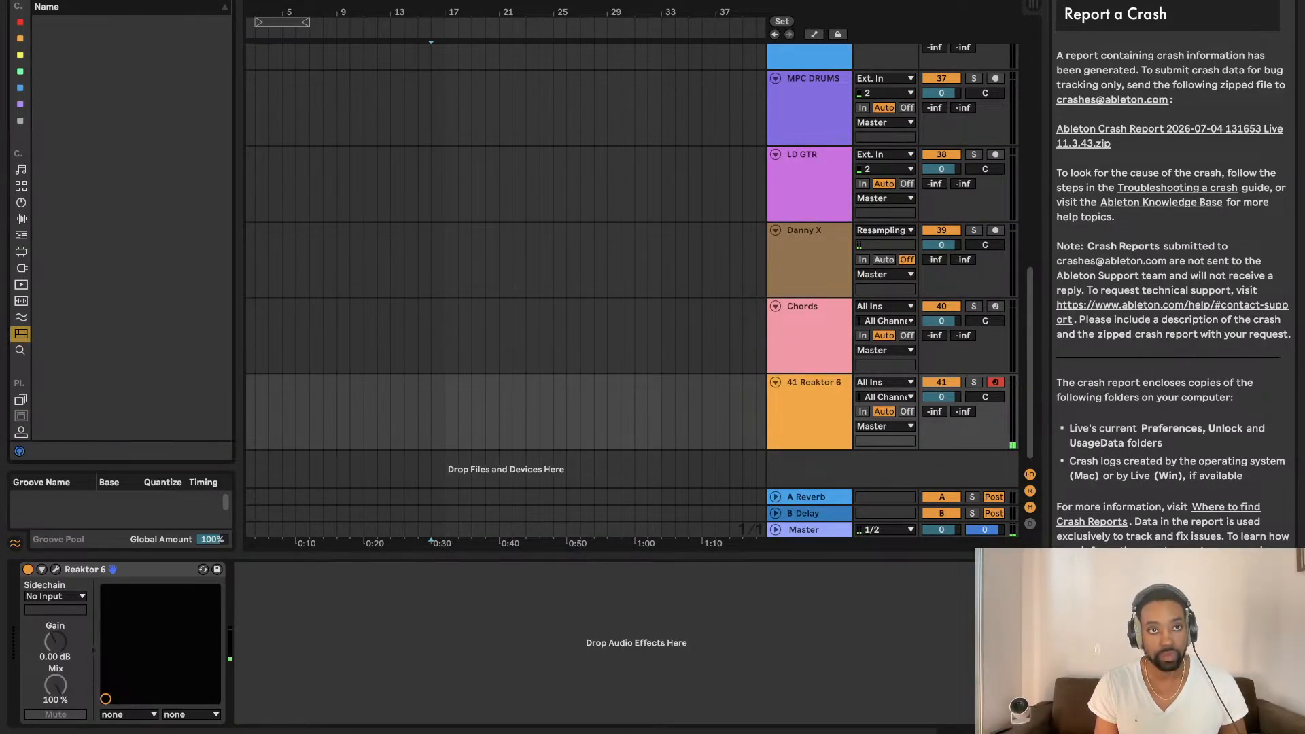
click(20, 269)
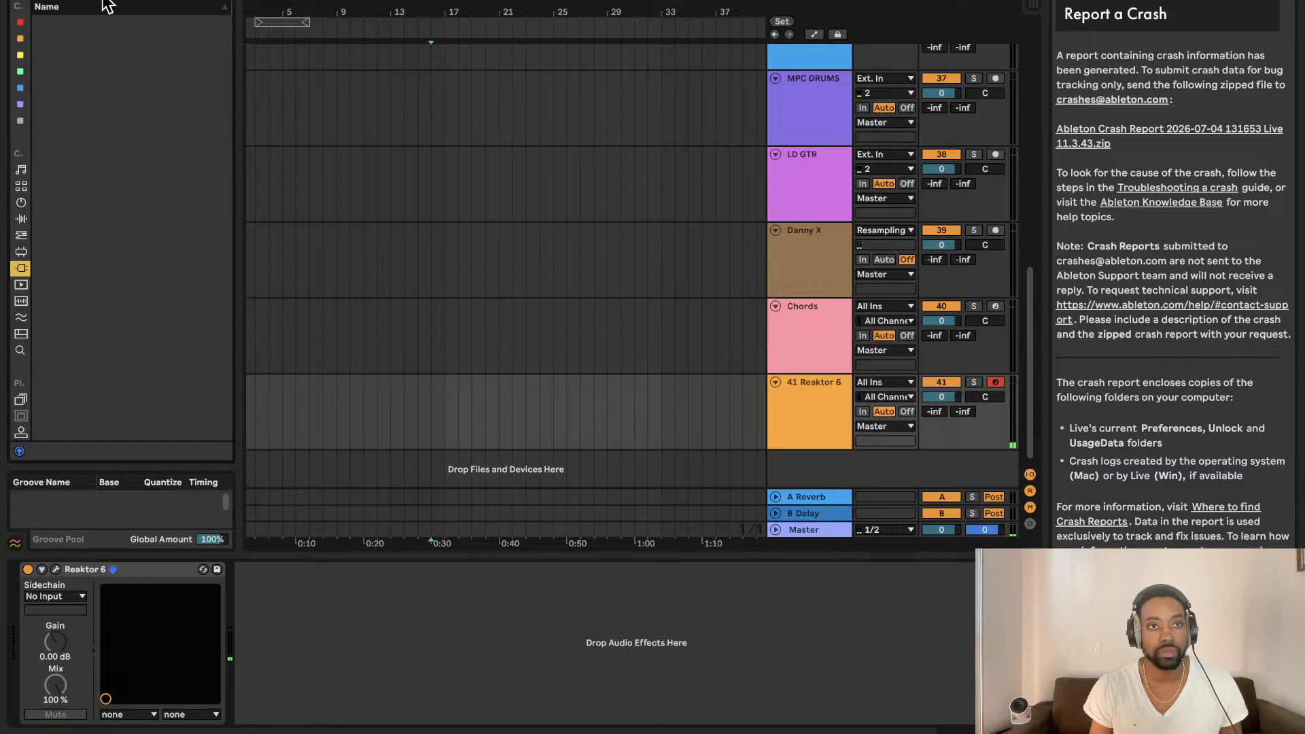
click(226, 1)
text(satura)
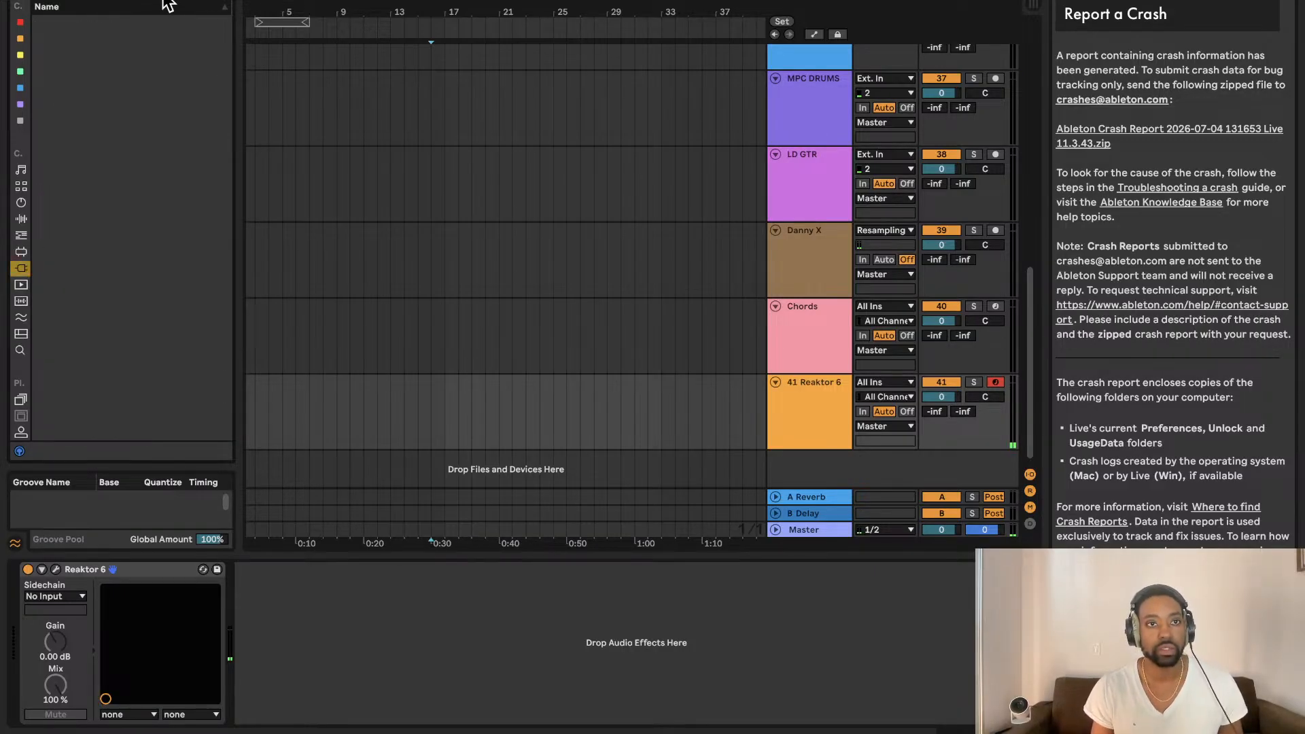
key(BackSpace)
drag(107, 53, 489, 647)
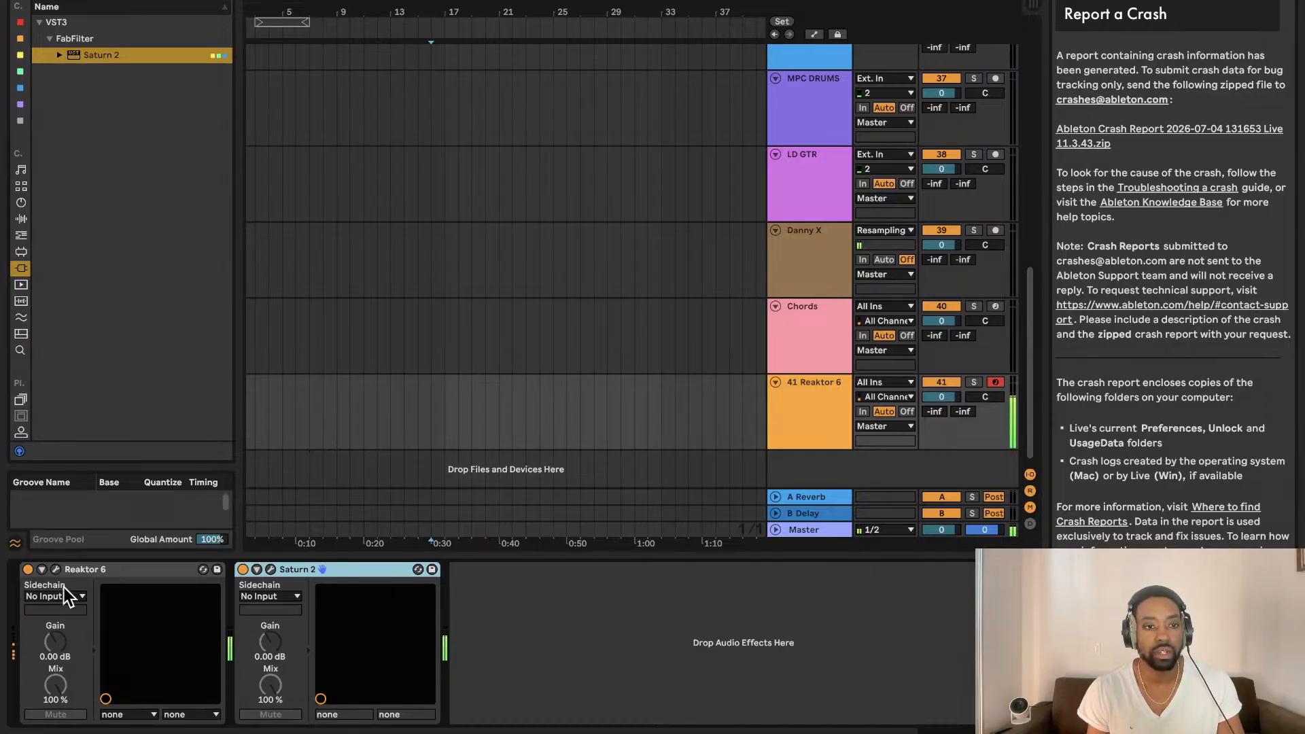
Step: Reopen the Reaktor window and examine the ADSR, Mix and SVF blocks in the panel view
click(56, 570)
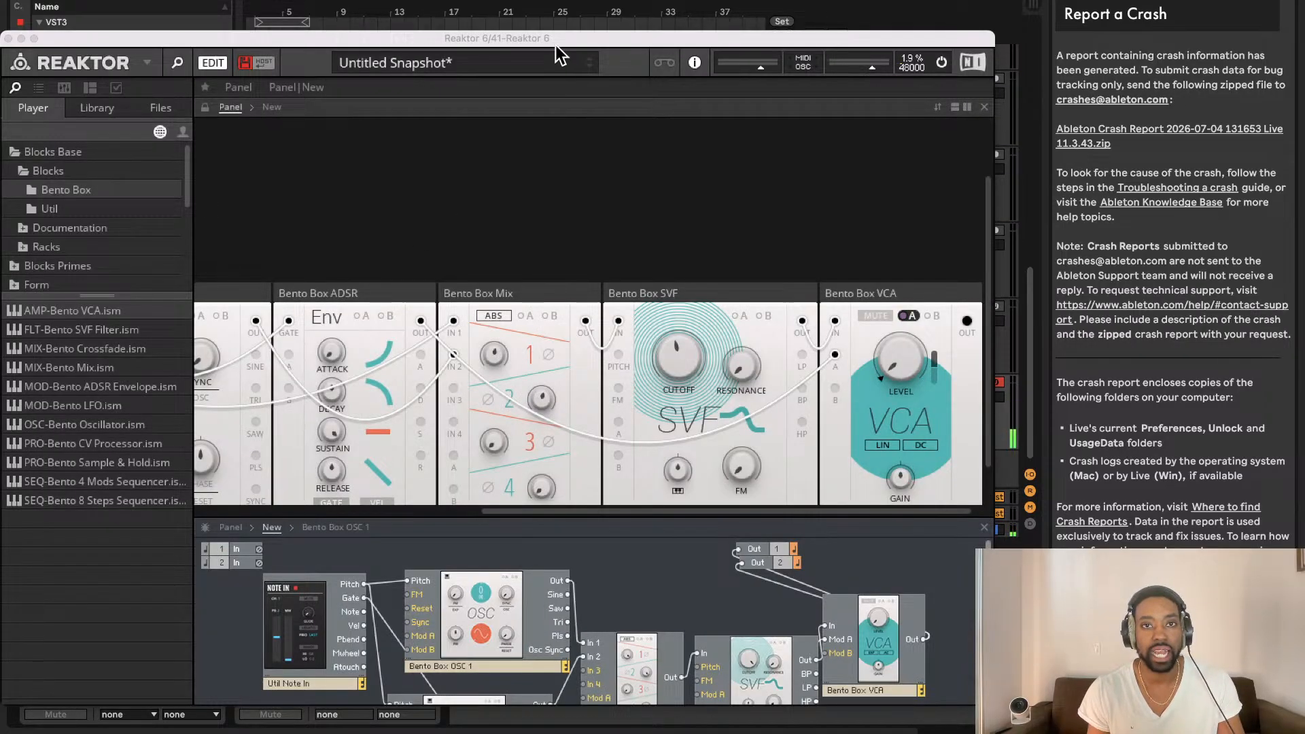
drag(556, 45, 591, 12)
scroll(467, 345, left, 5)
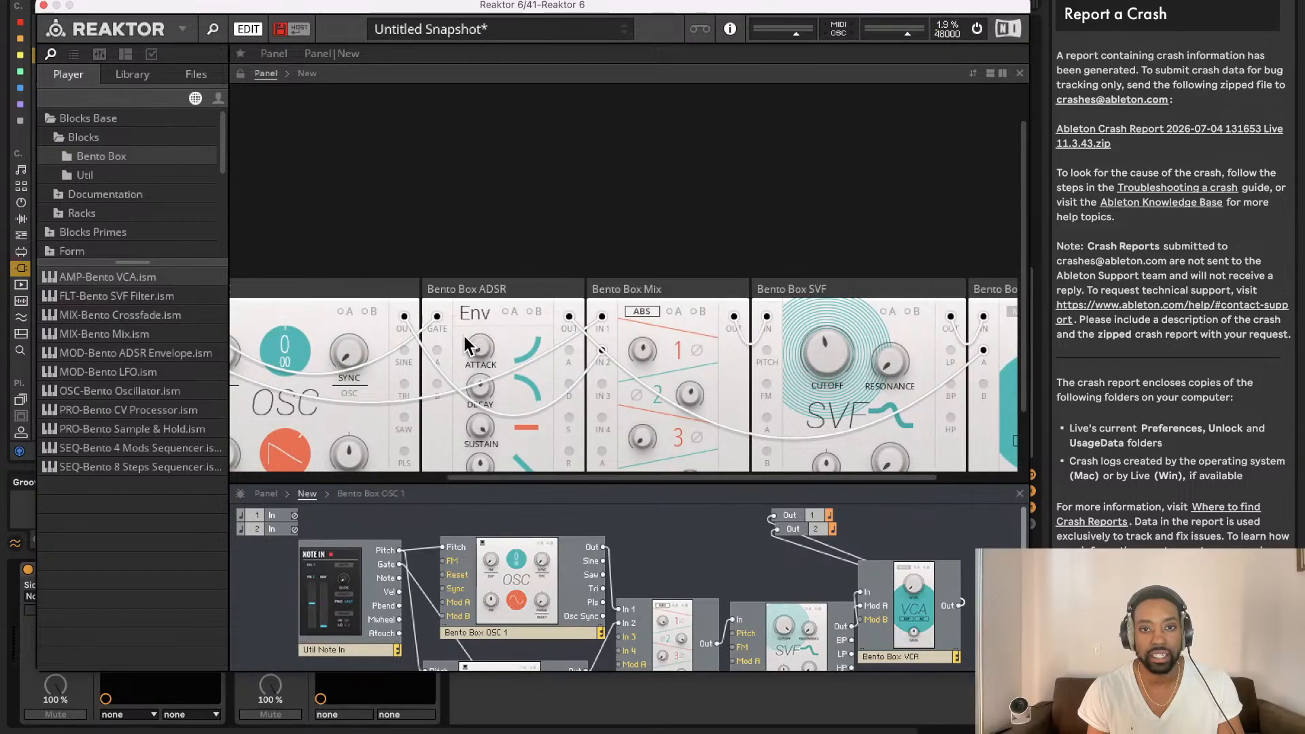
mouse_move(480, 341)
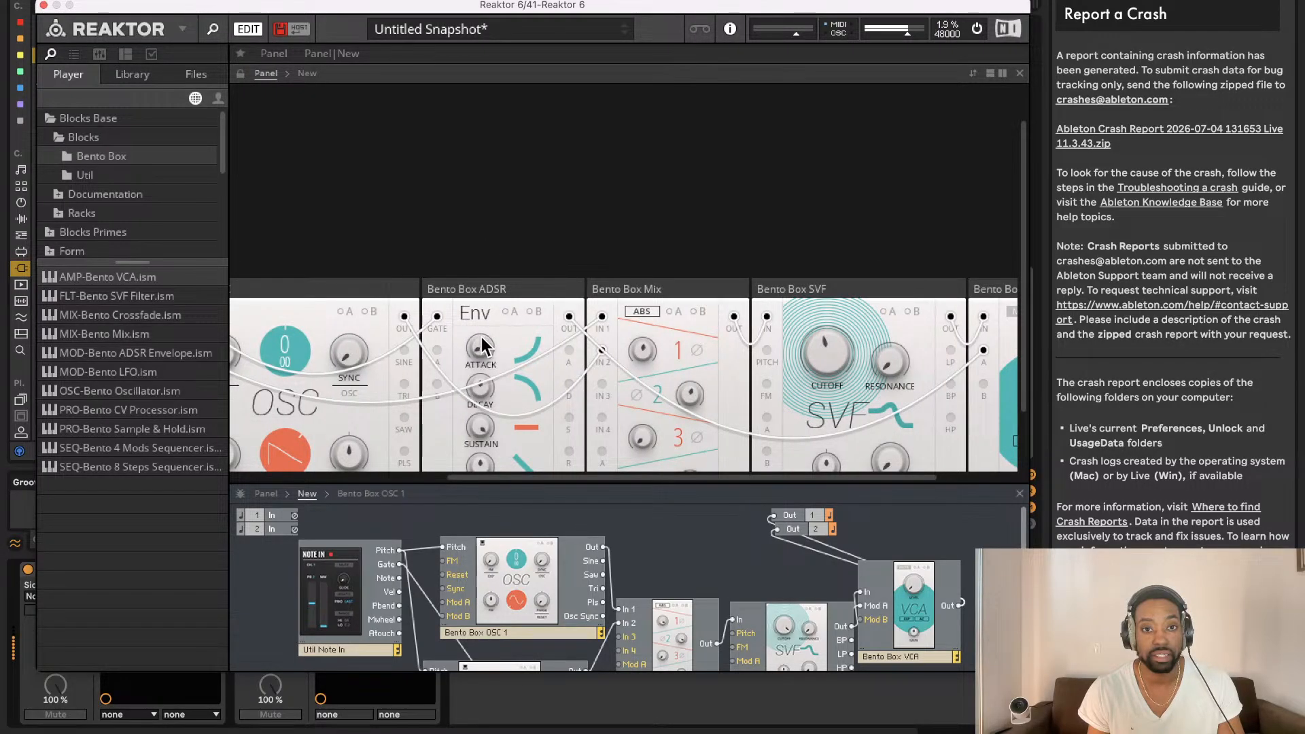
scroll(497, 336, down, 3)
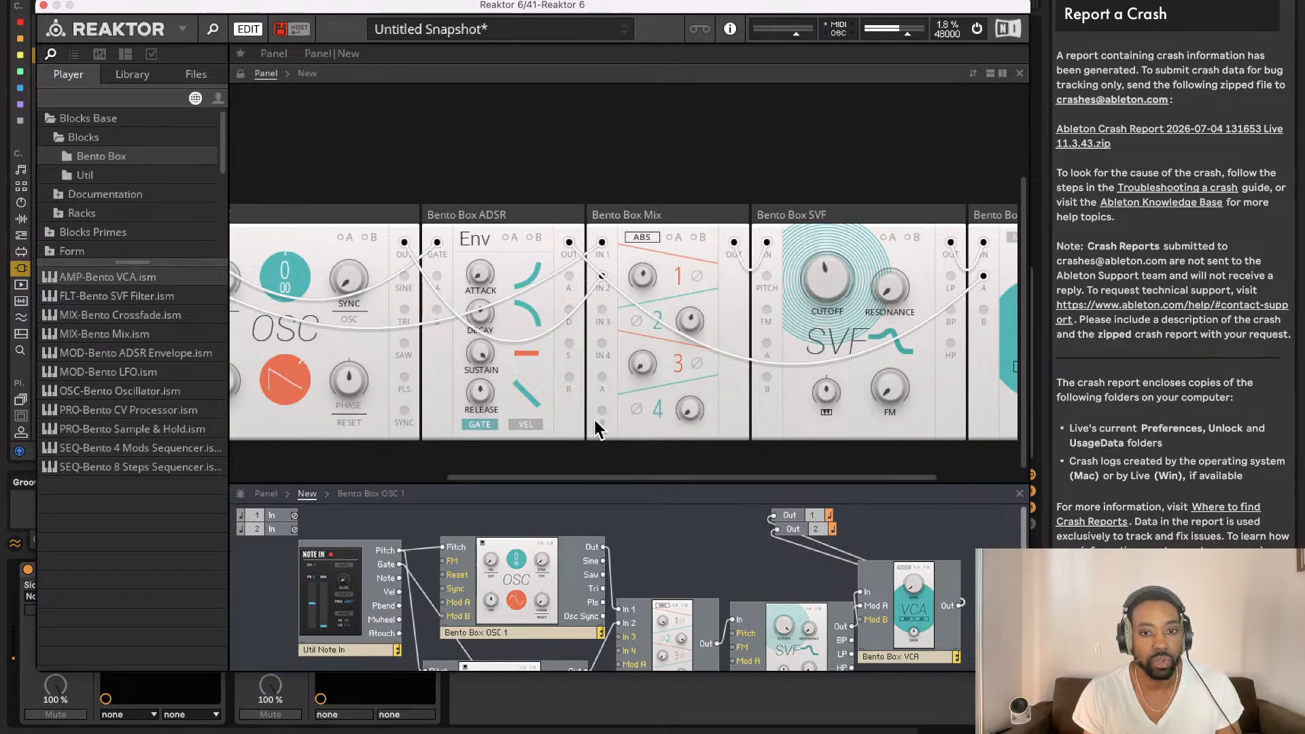
click(43, 6)
Step: Open Saturn 2 and raise the Band 1 drive to about 75%
click(323, 571)
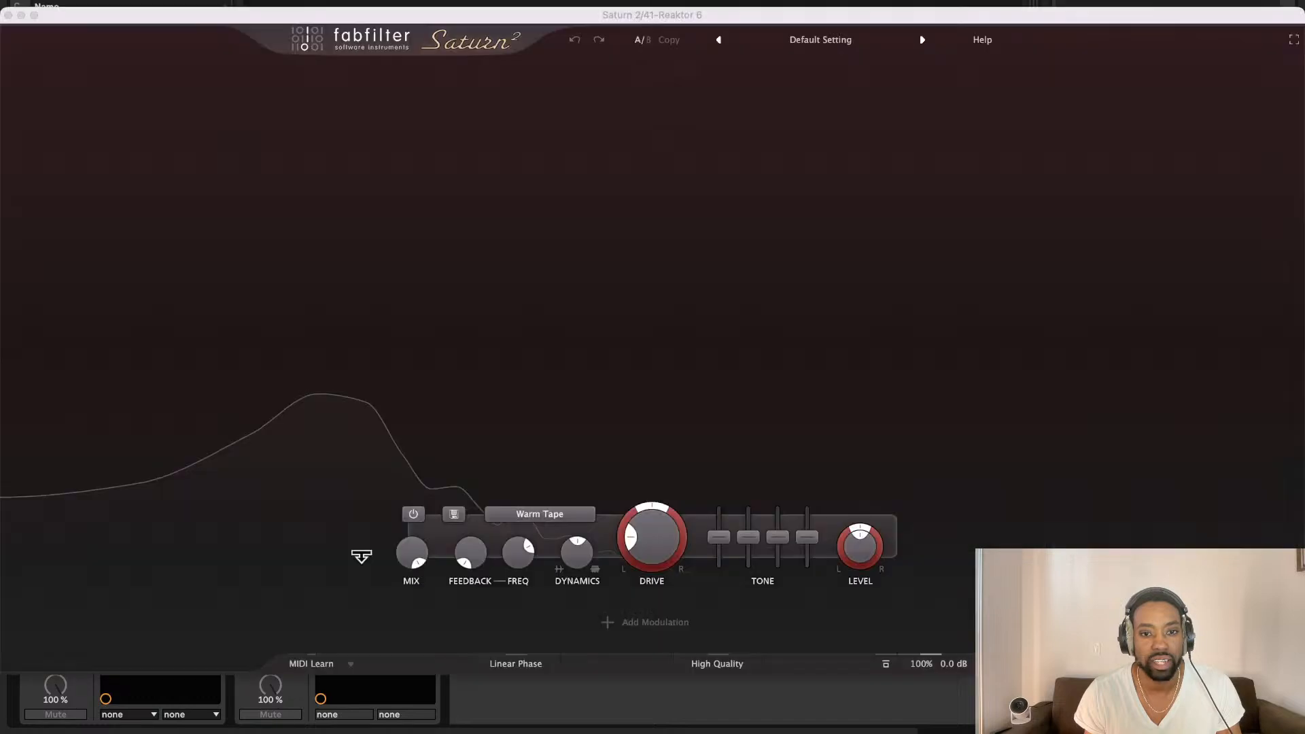
drag(665, 543, 666, 484)
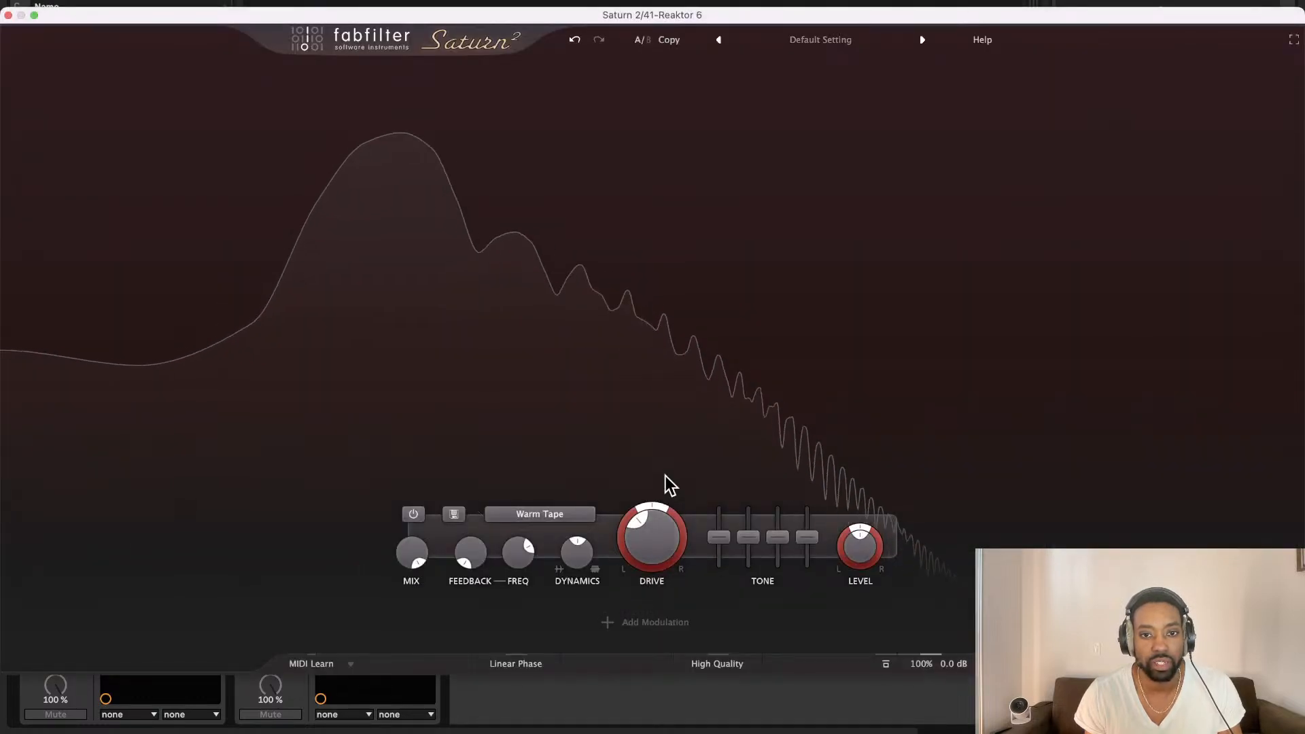
drag(652, 537, 673, 452)
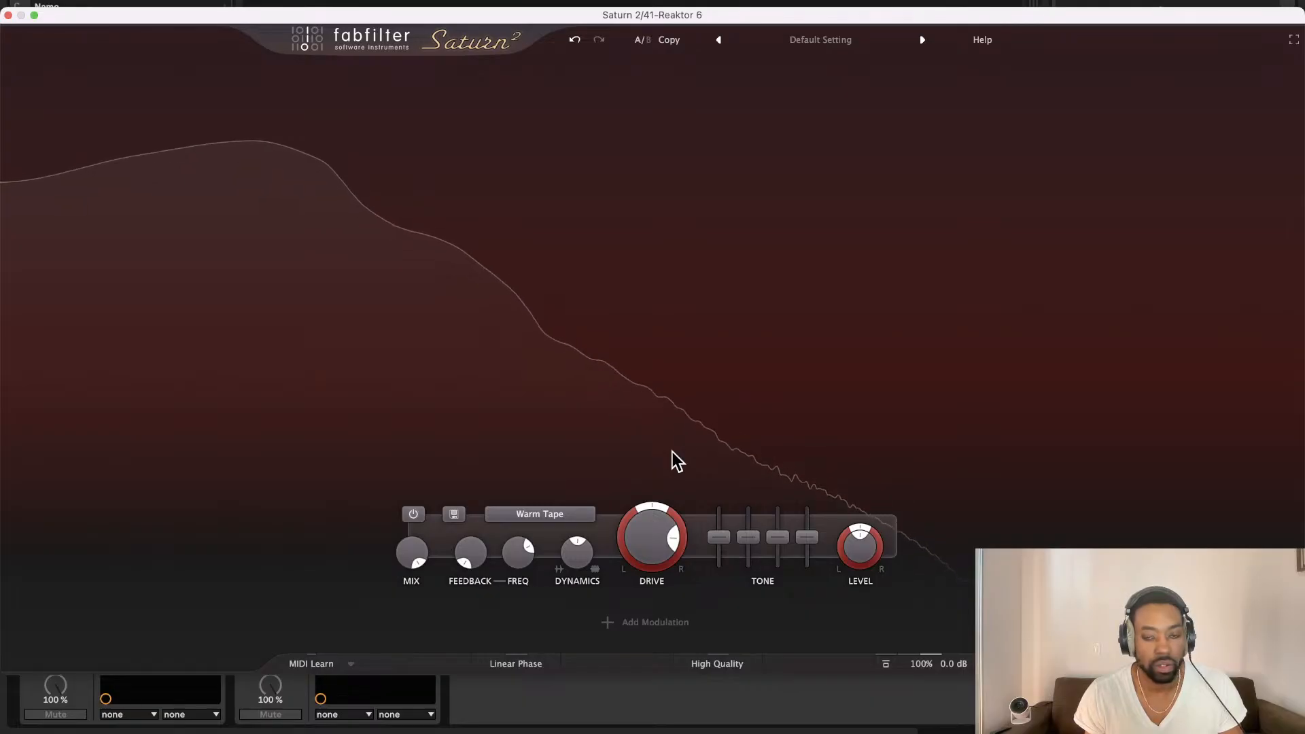
drag(657, 521, 656, 555)
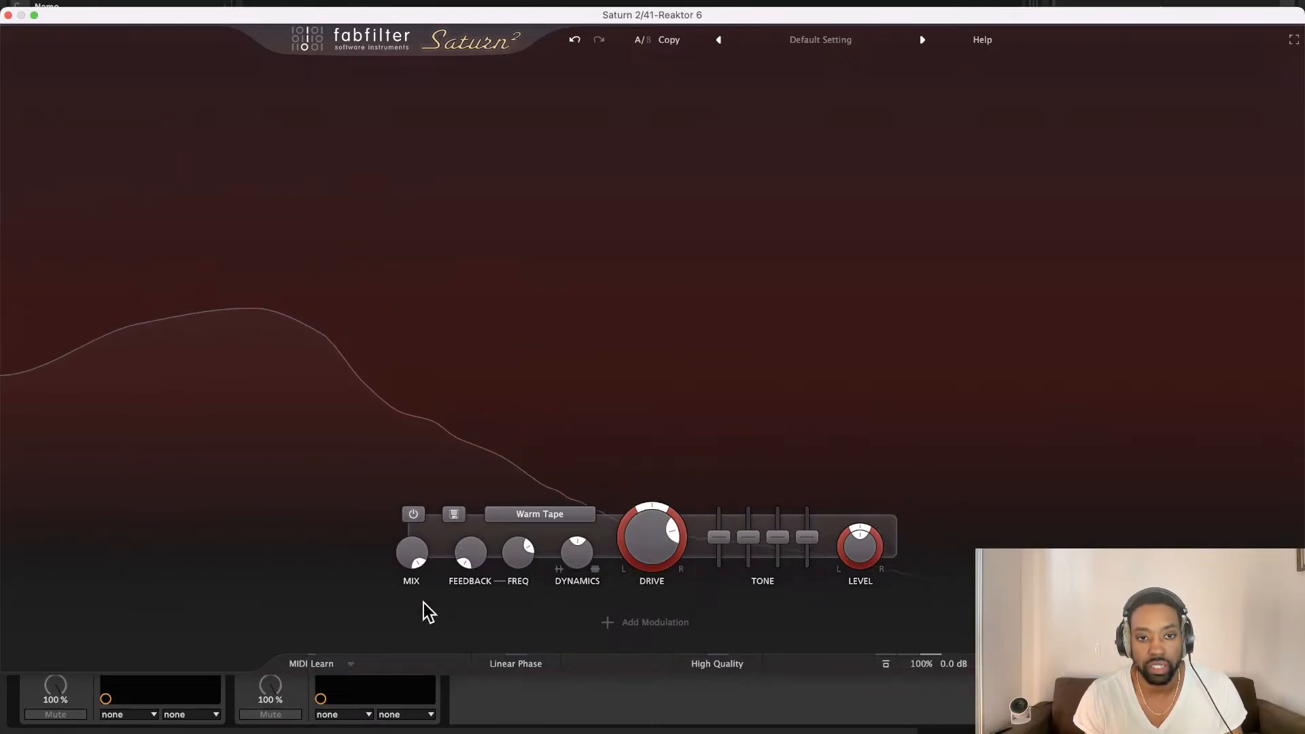
Step: Compare the synth's sound with the Warm Tape saturation band bypassed and re-enabled
drag(410, 642, 457, 163)
drag(411, 548, 408, 501)
click(411, 514)
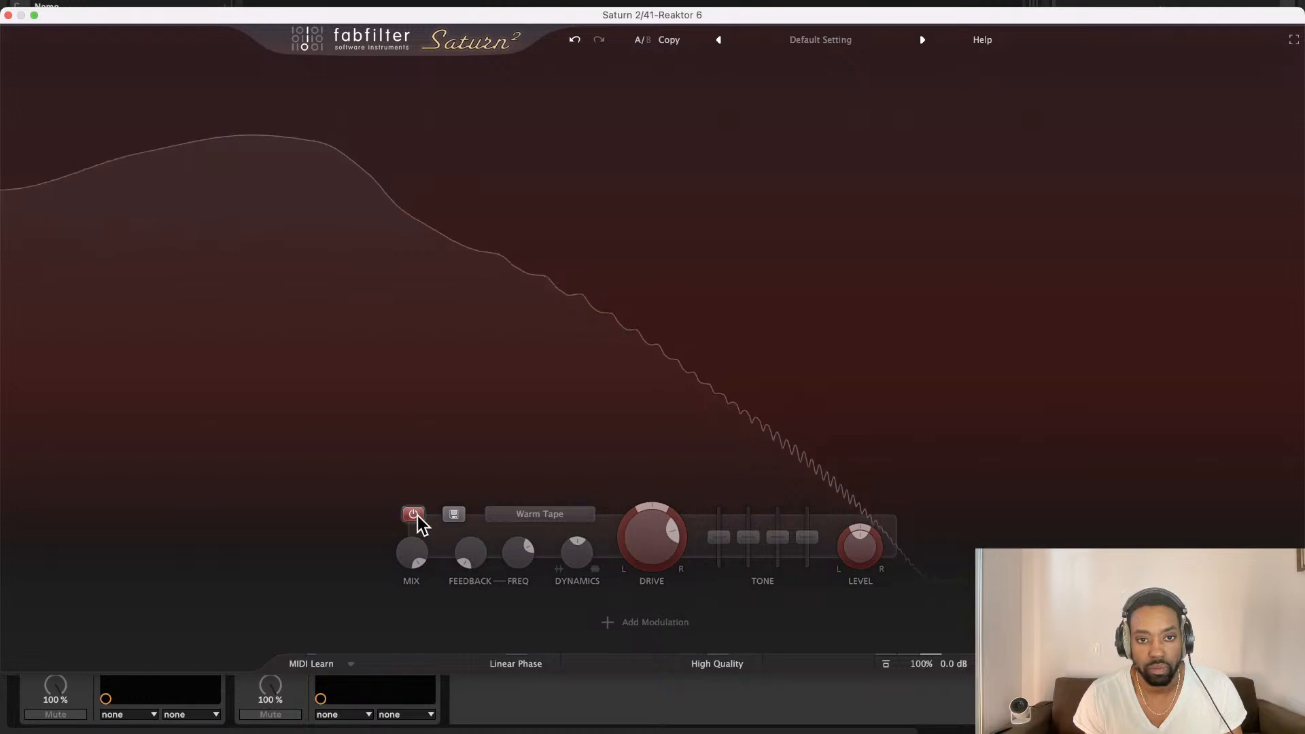
click(416, 516)
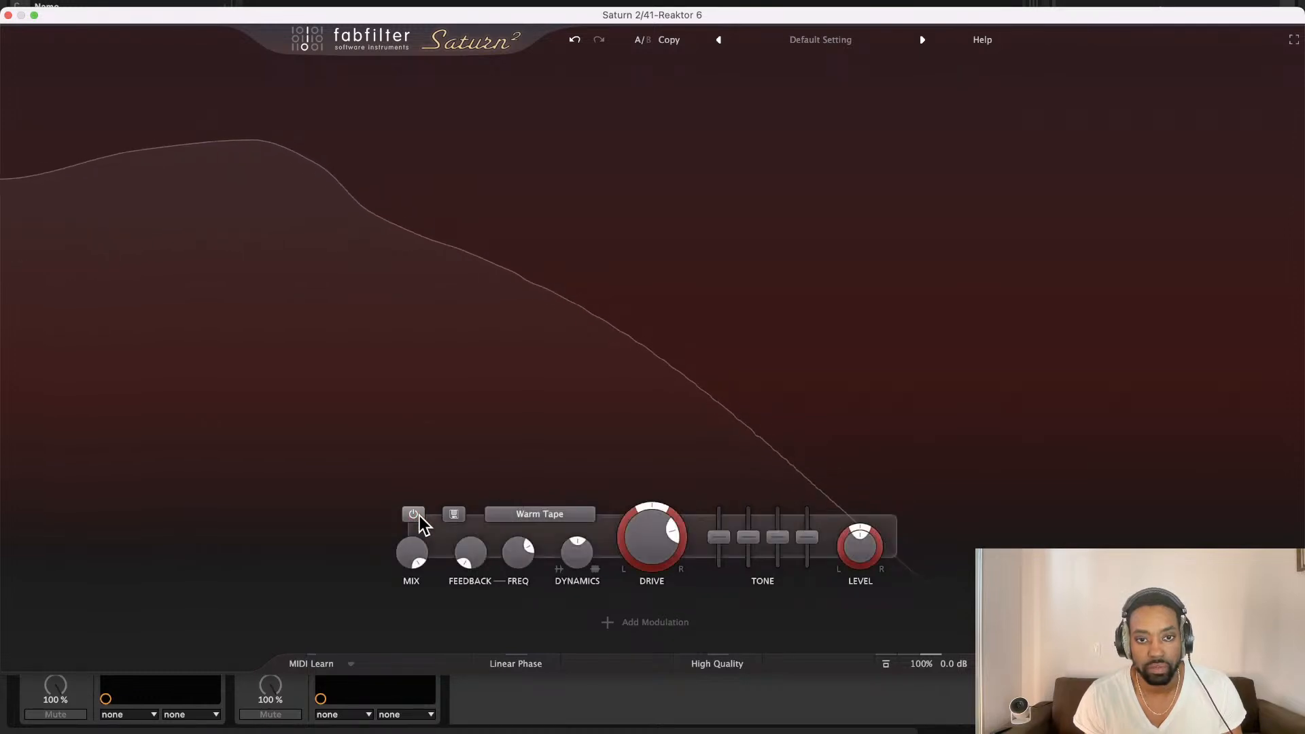
Step: Try the Smooth Amp and Screaming Amp saturation styles on the Saturn 2 band
click(539, 515)
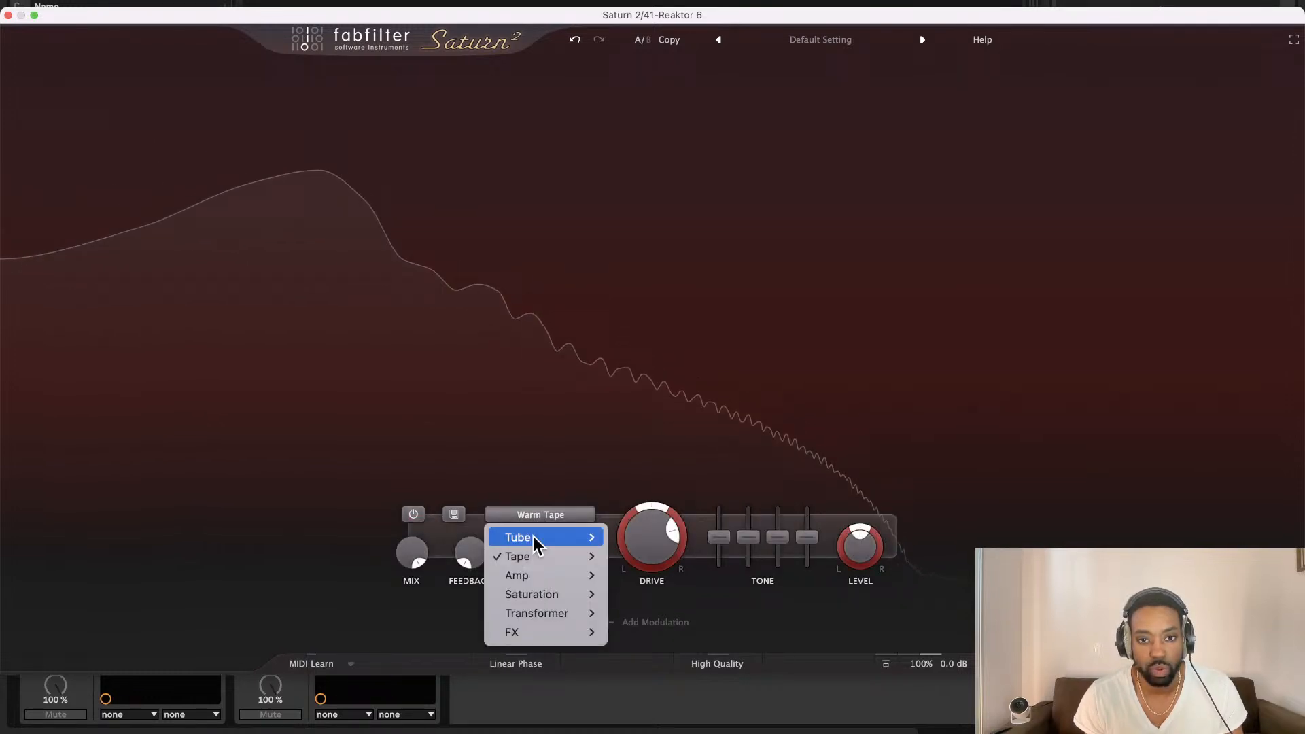
click(531, 578)
click(544, 515)
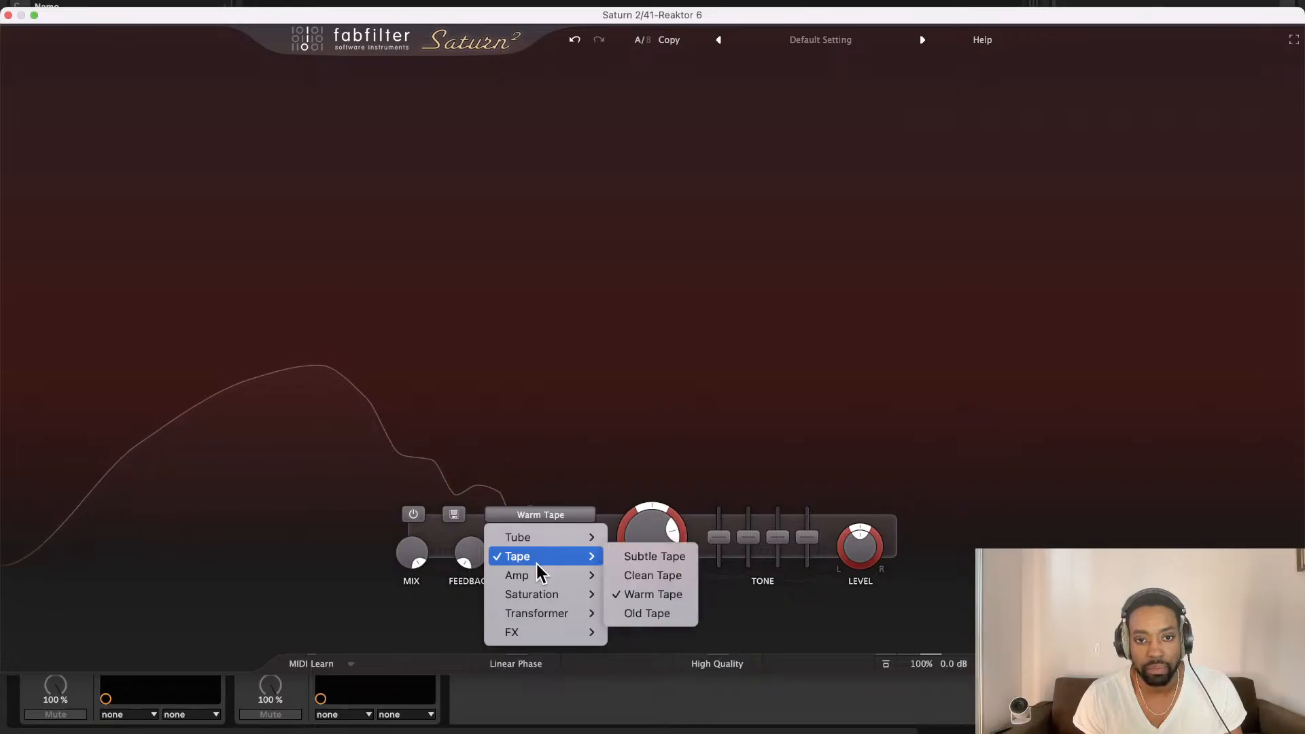
mouse_move(537, 575)
click(683, 653)
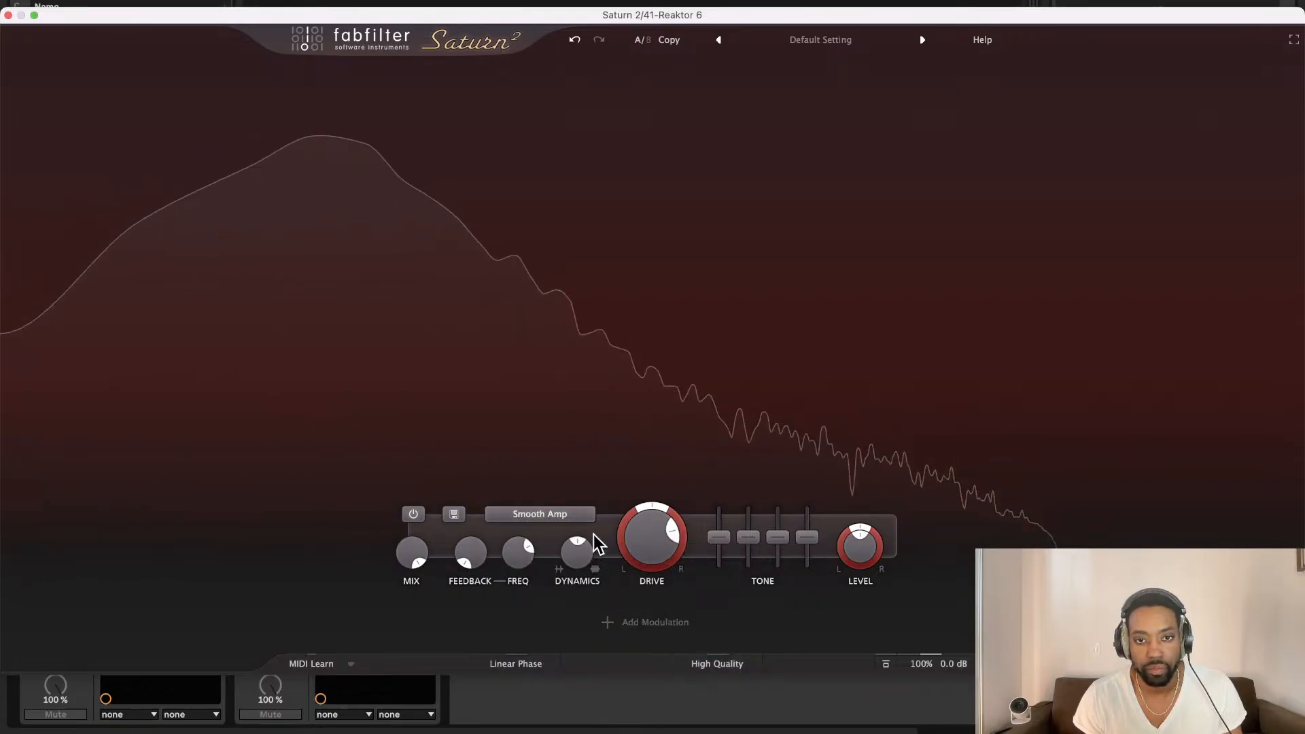
click(575, 518)
mouse_move(588, 575)
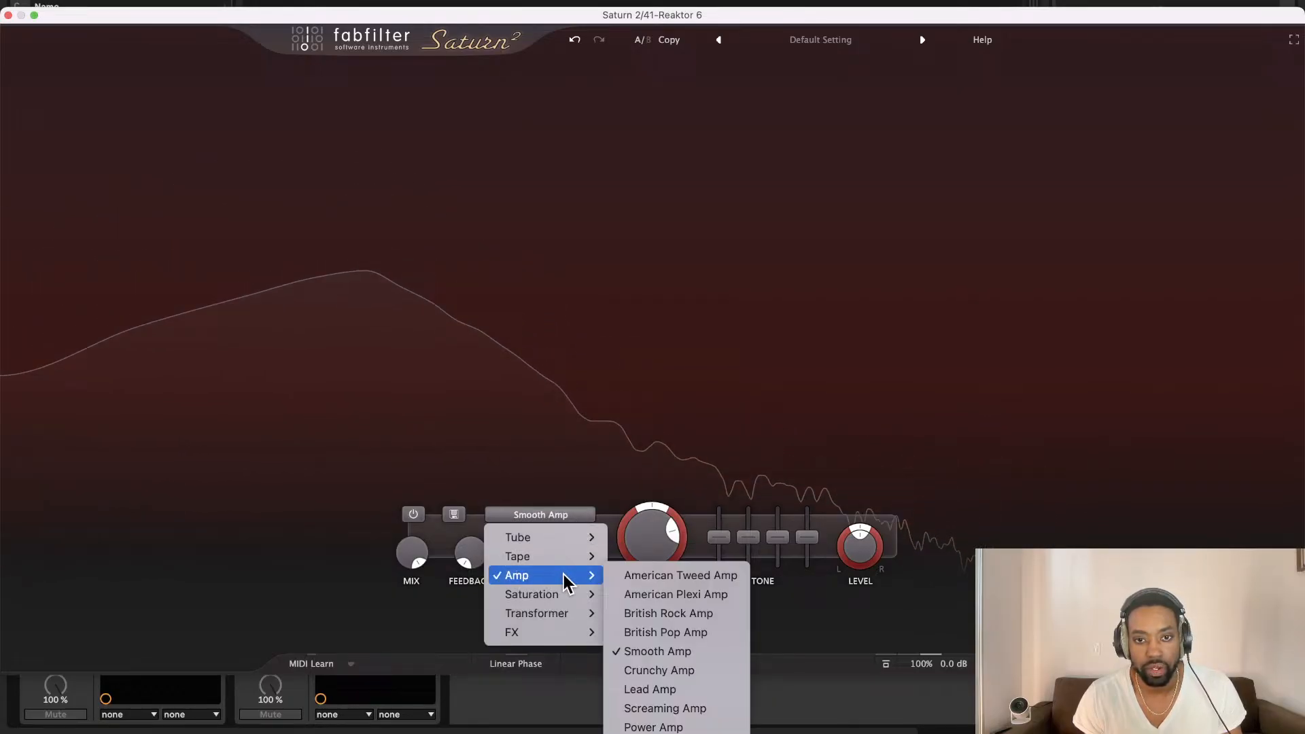
click(715, 705)
Step: Try the American Tweed Amp and Power Amp saturation styles on the band
click(584, 517)
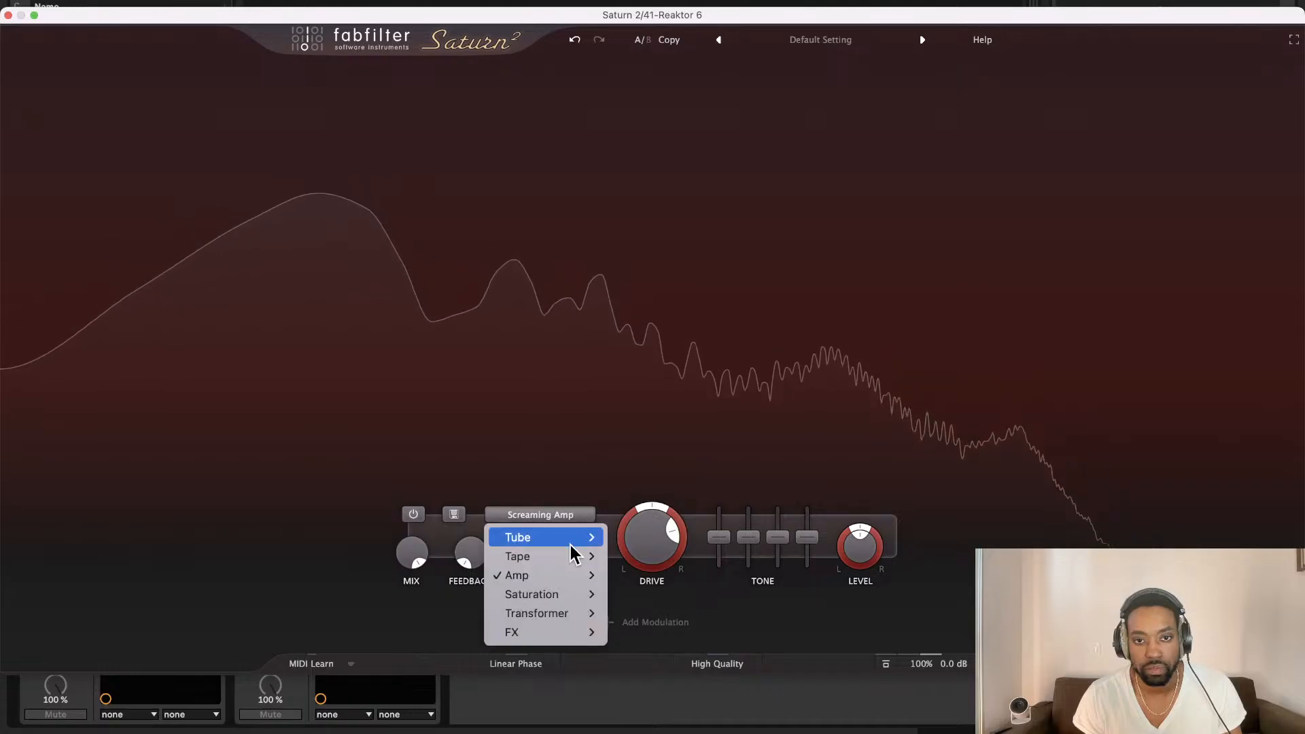
mouse_move(584, 576)
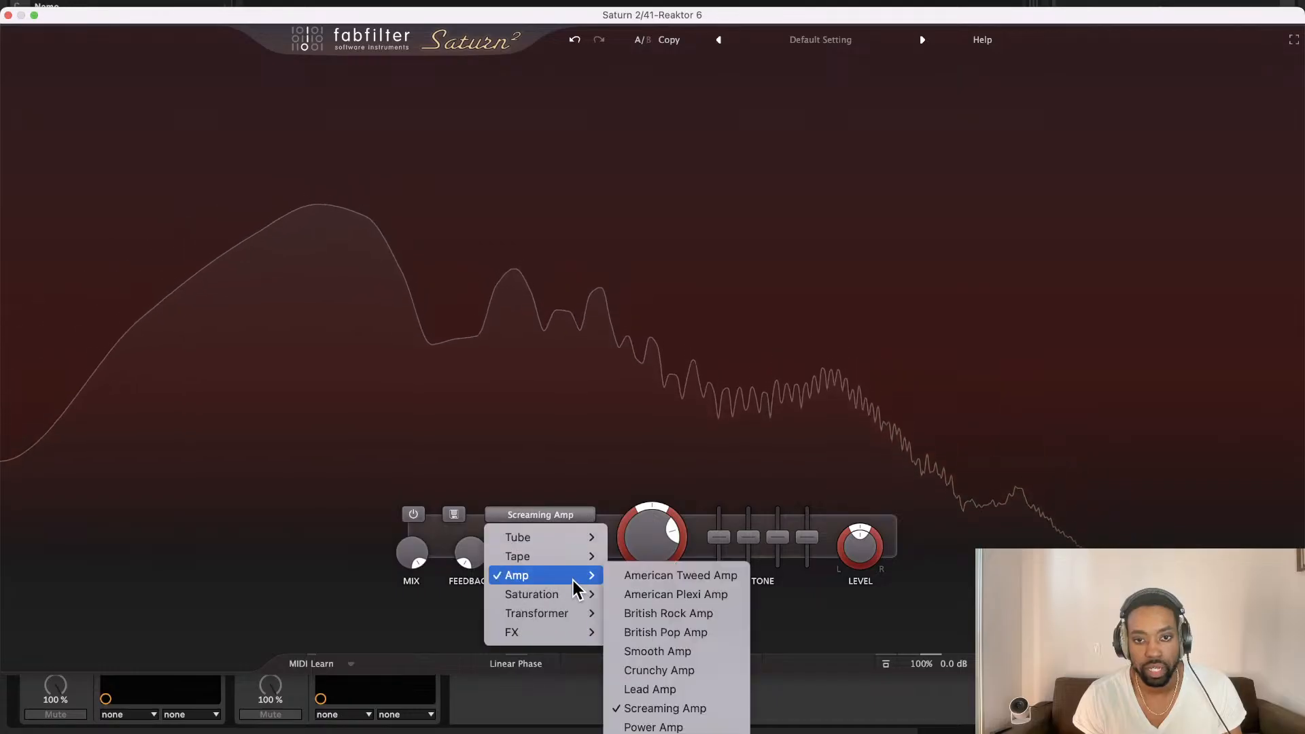
click(707, 577)
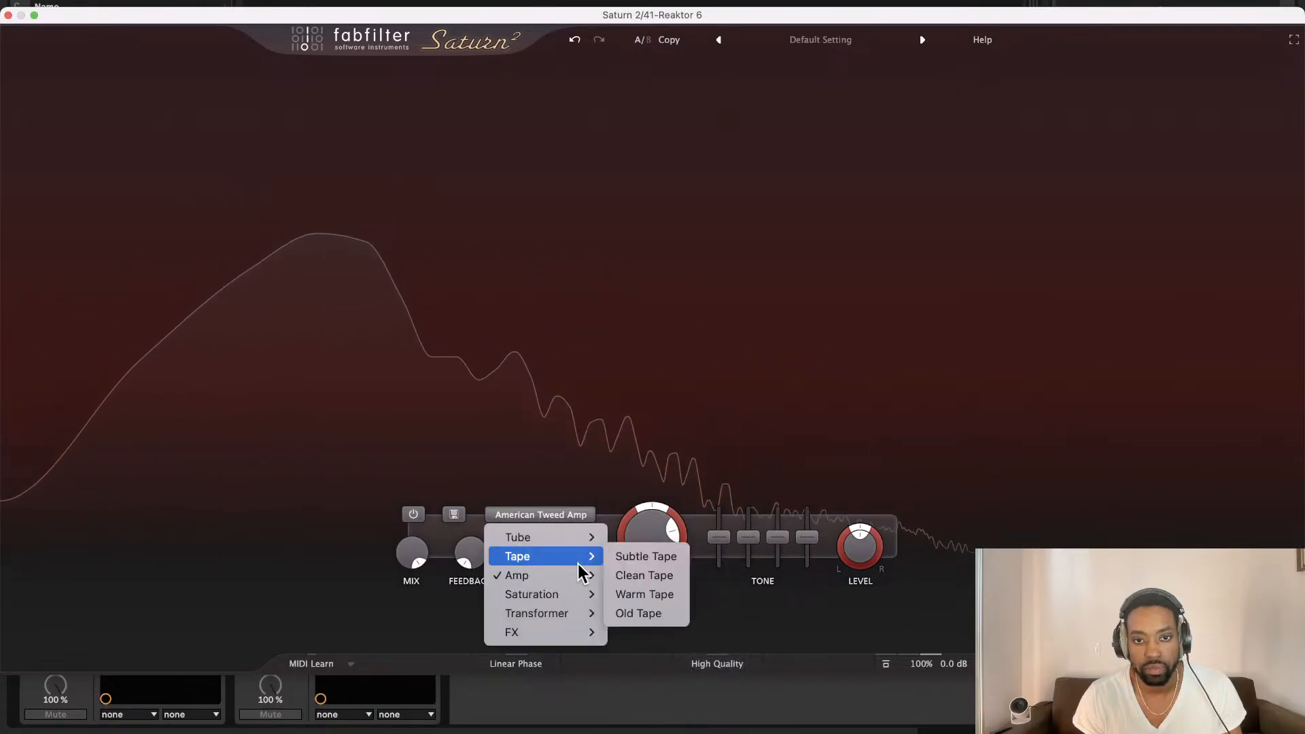
mouse_move(582, 575)
click(718, 727)
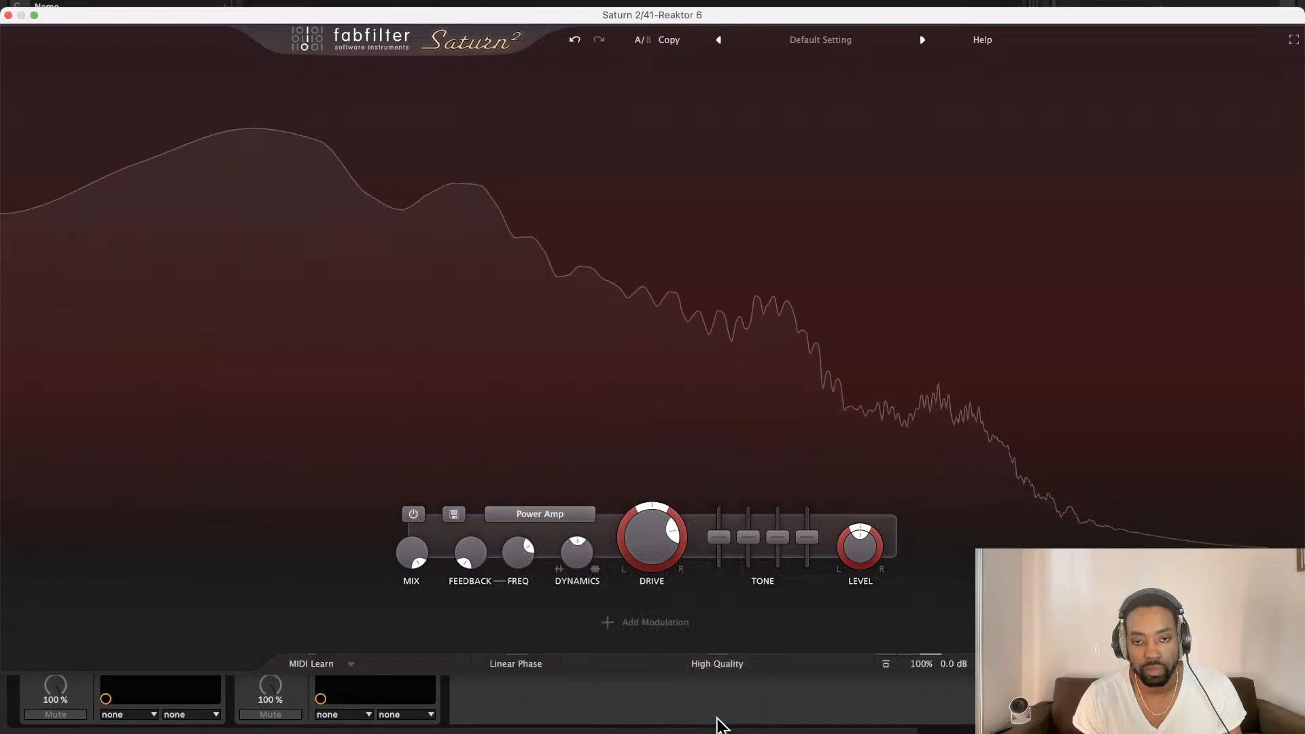
Step: Try the Clean Tube and Broken Tube saturation styles on the band
click(565, 517)
mouse_move(562, 539)
click(644, 555)
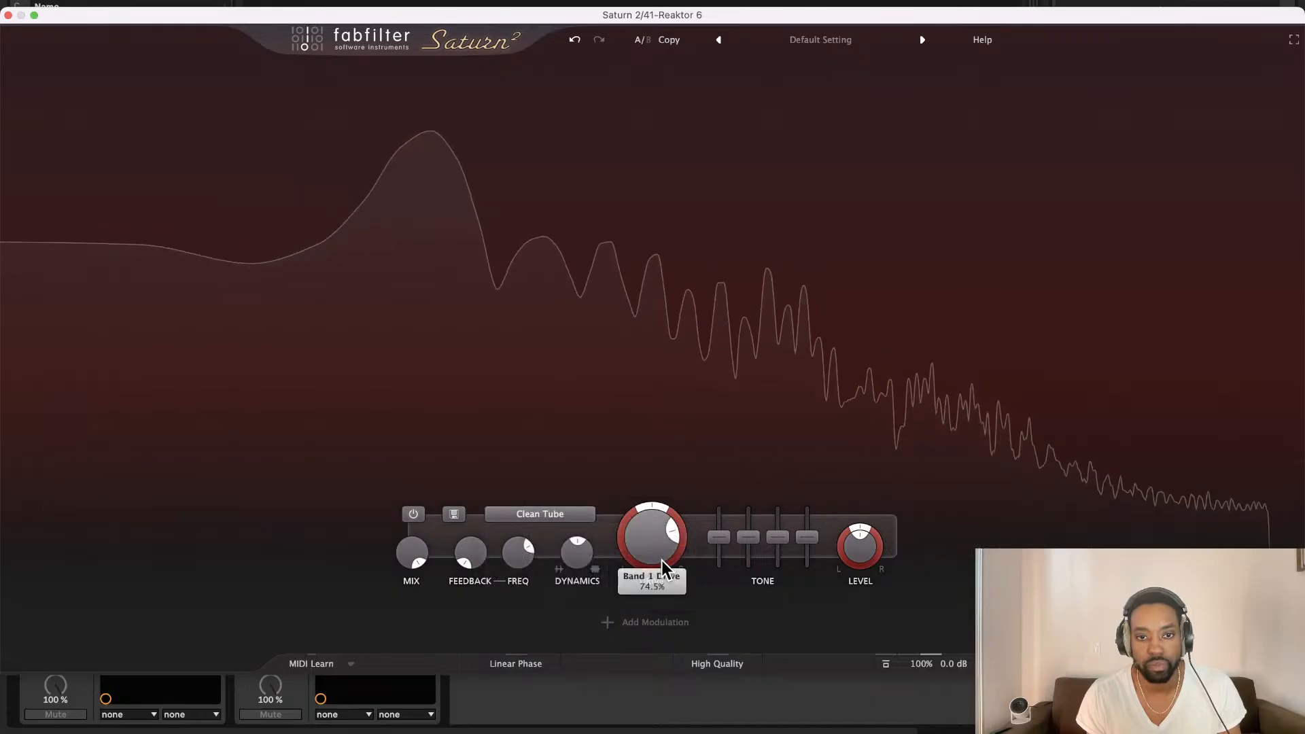
click(564, 515)
mouse_move(567, 538)
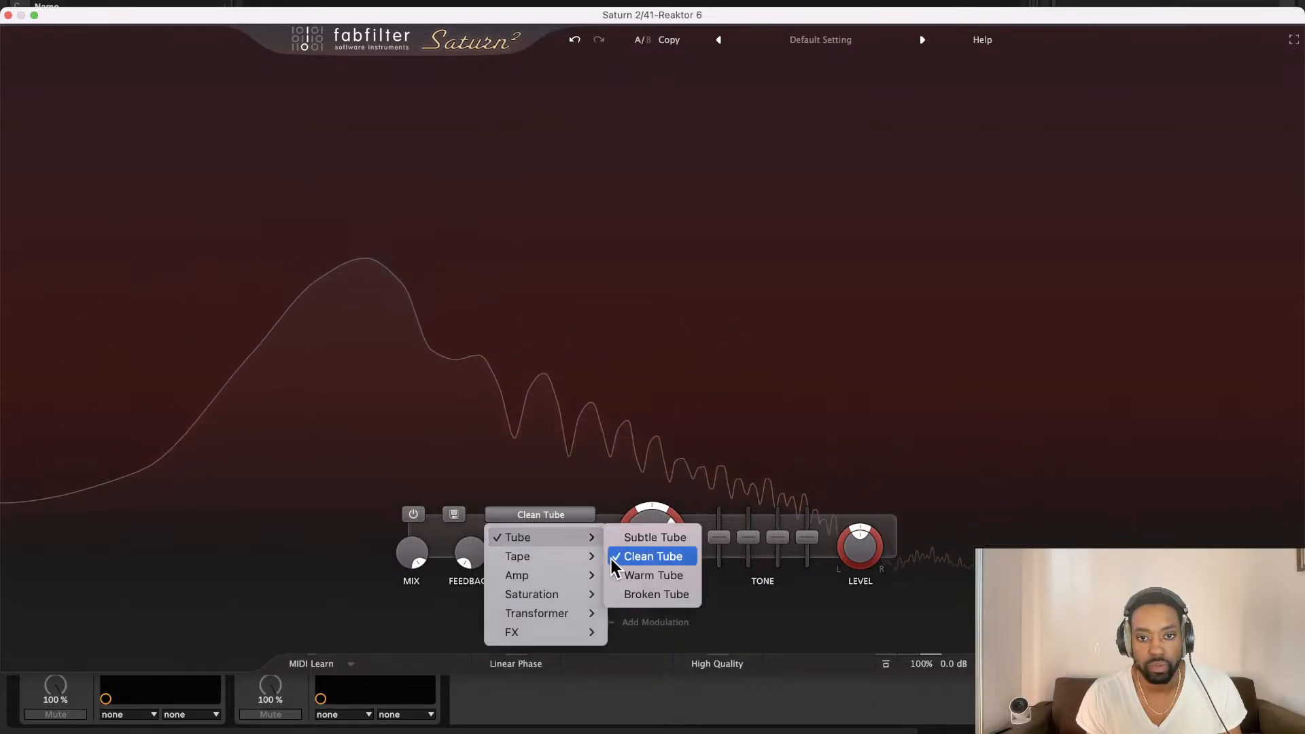
click(622, 594)
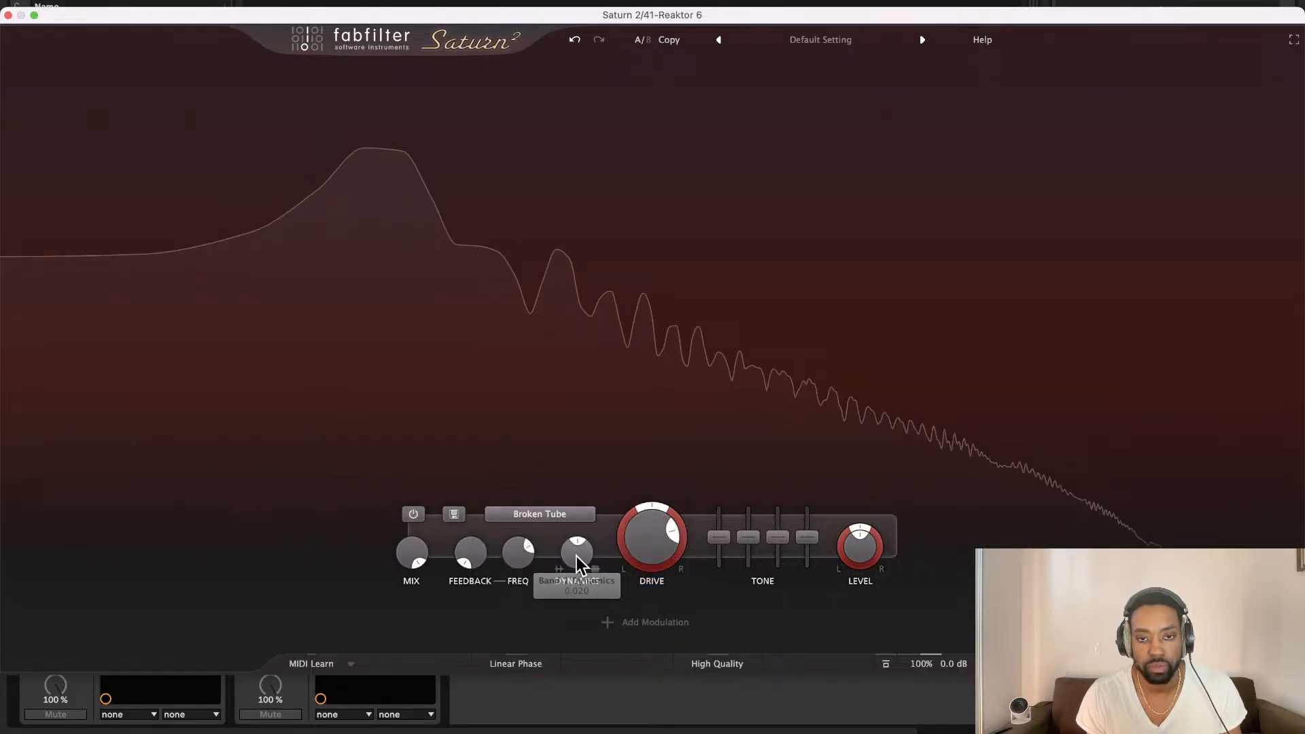
Step: Set the band's saturation style to Subtle Tube and close the Saturn 2 window
click(564, 515)
mouse_move(602, 538)
click(645, 541)
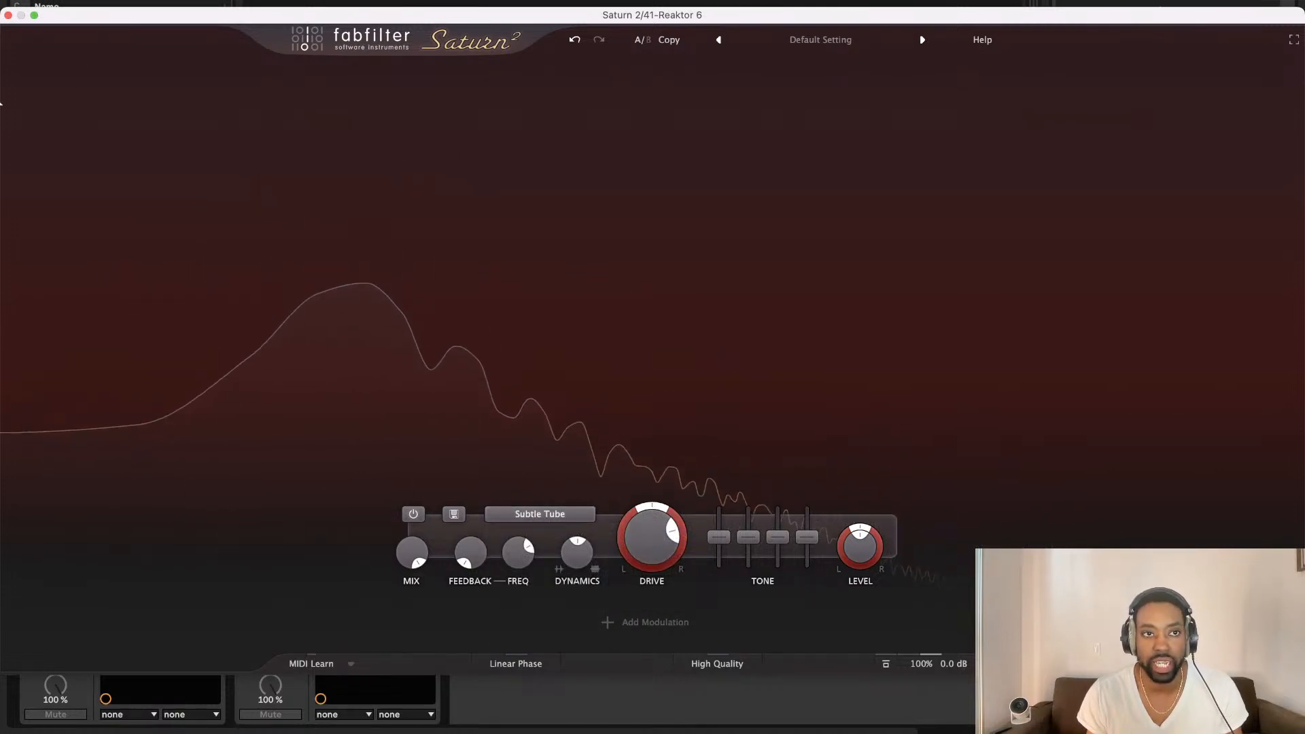
click(8, 15)
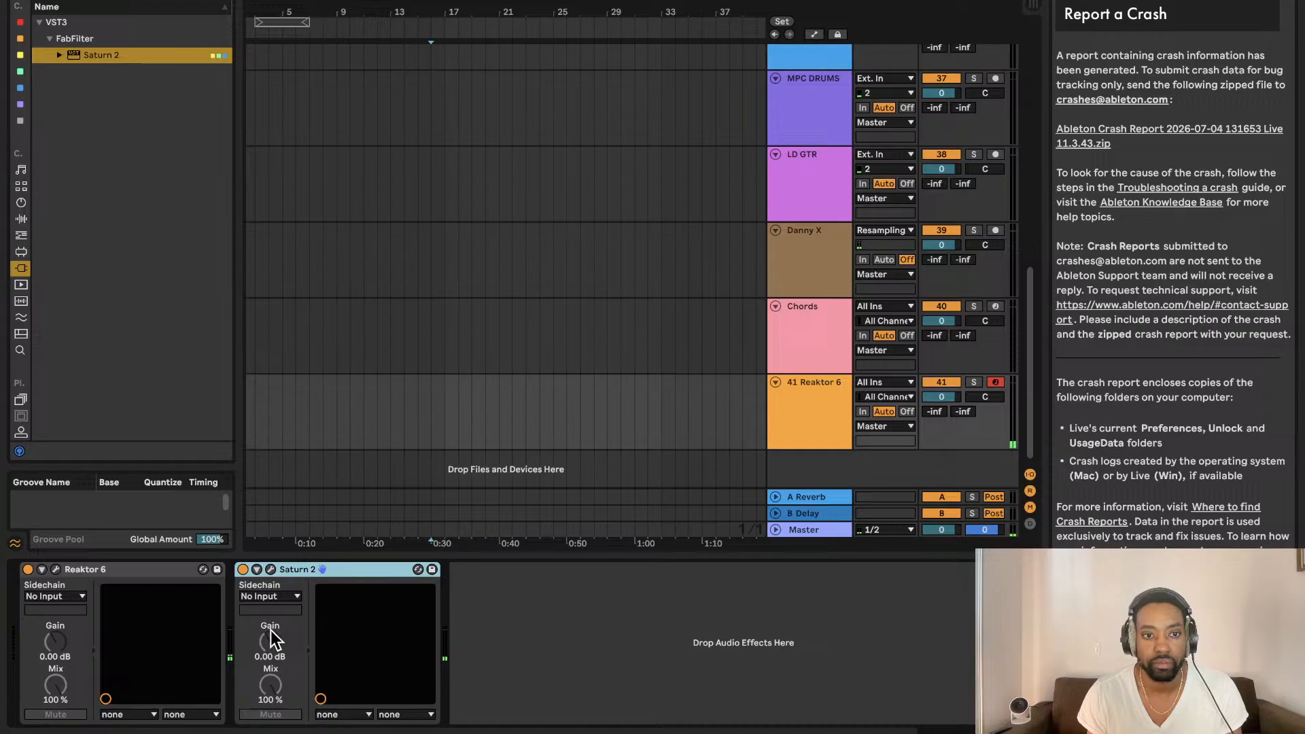
Step: Reopen the Reaktor synth and audition the ADSR block's sustain and release controls, leaving its window closed
click(55, 569)
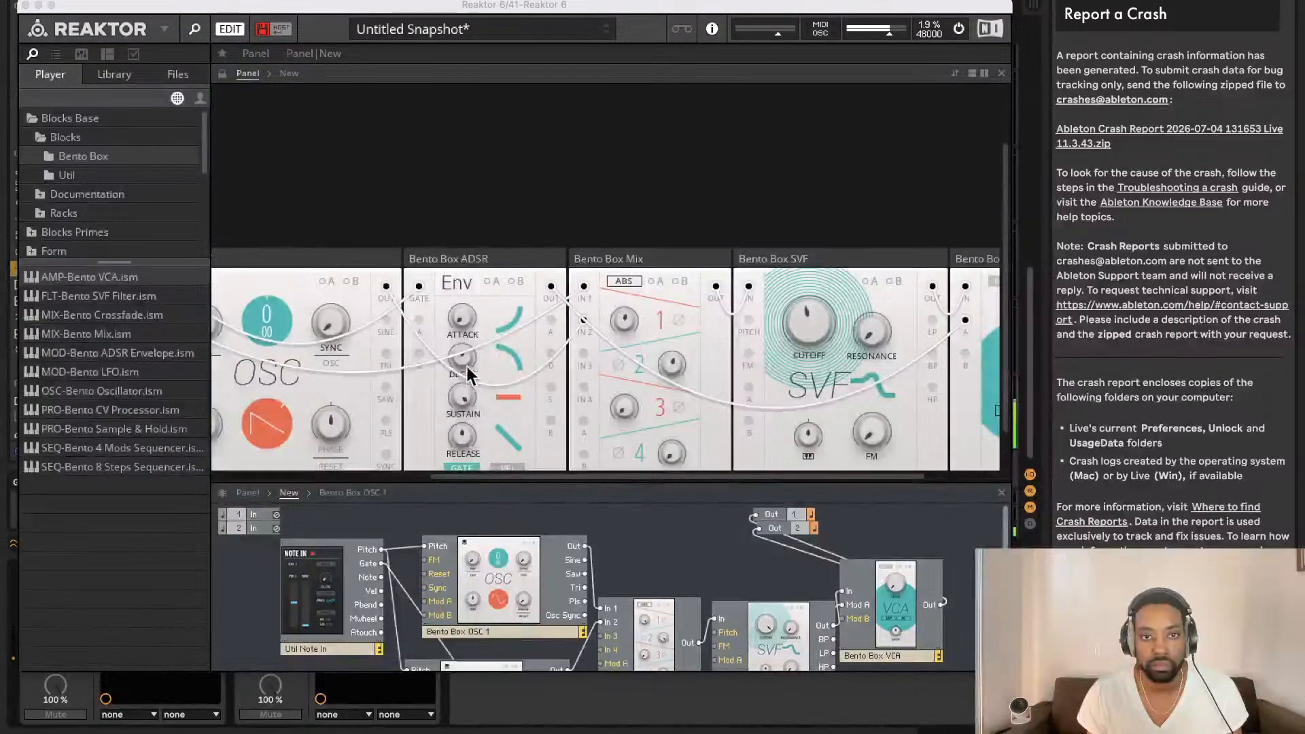
drag(459, 394, 460, 416)
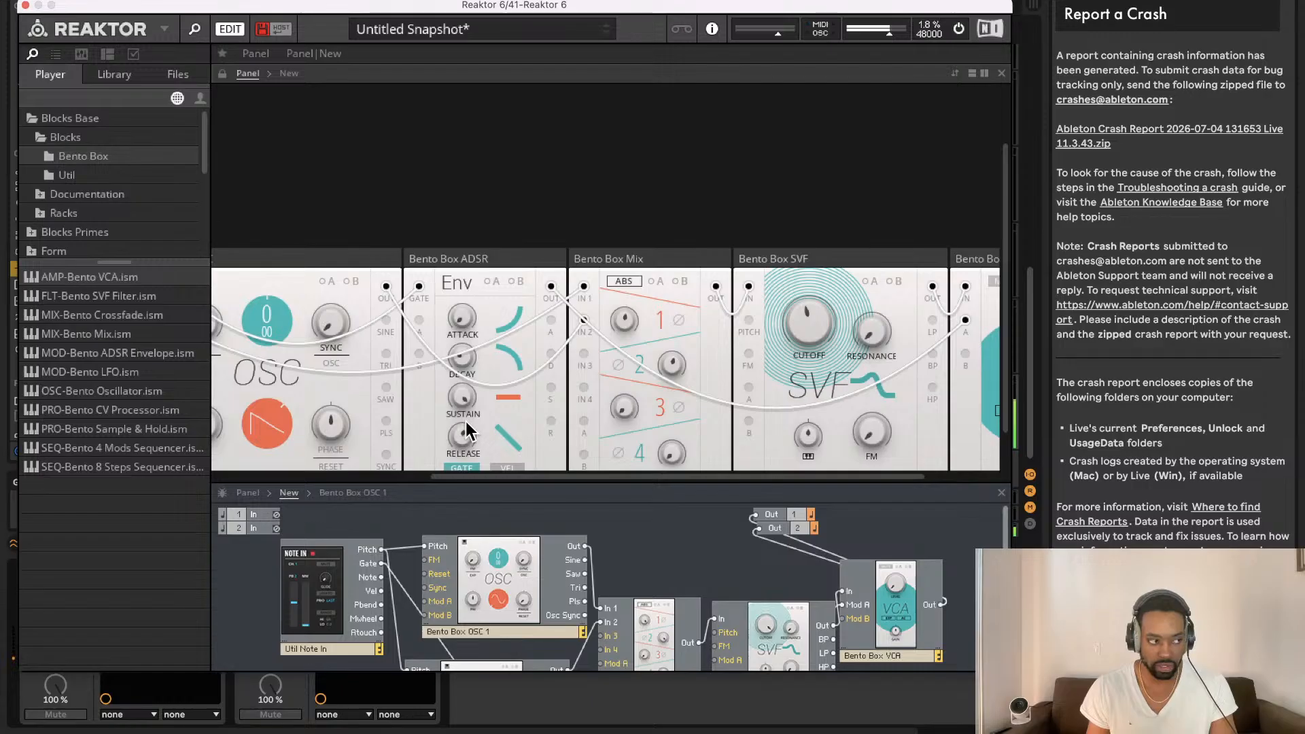
drag(468, 431, 467, 424)
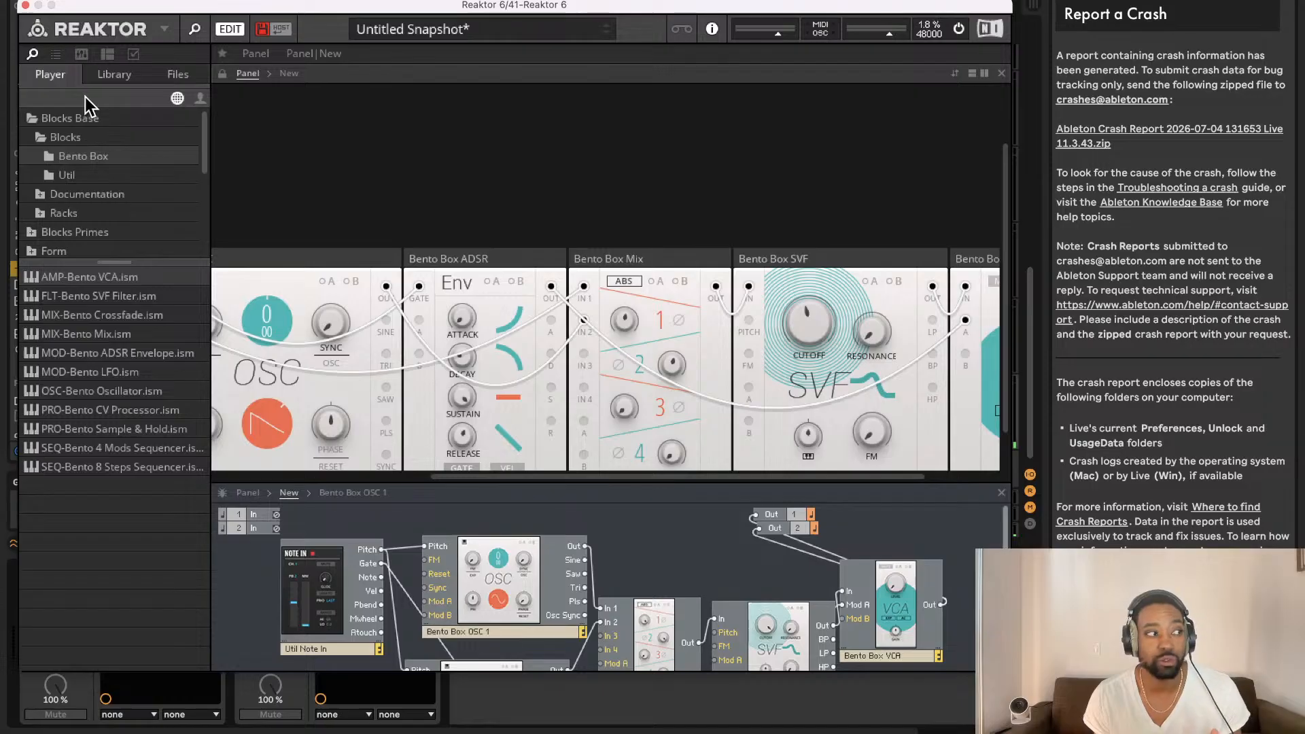
click(24, 6)
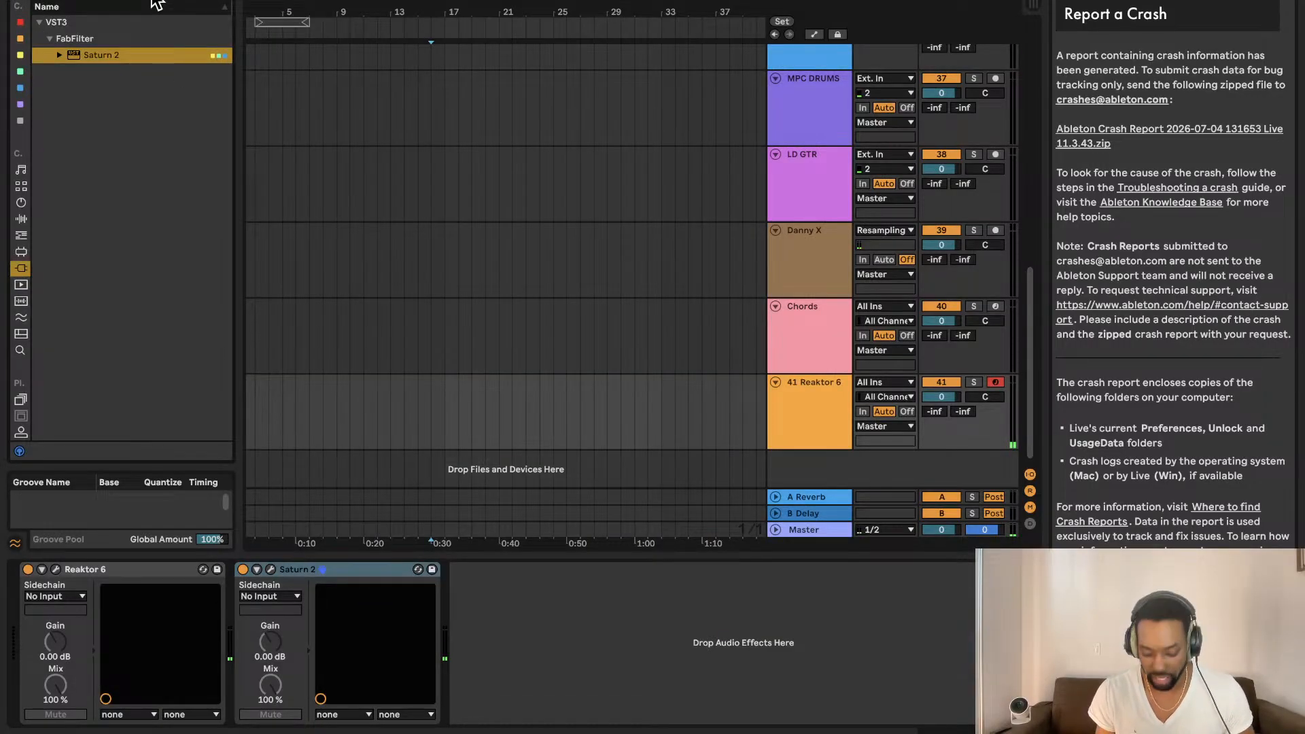
Step: Search the browser for "kick", switch to the drums category and select a Kick Wood .adg preset
key(BackSpace)
text(kick)
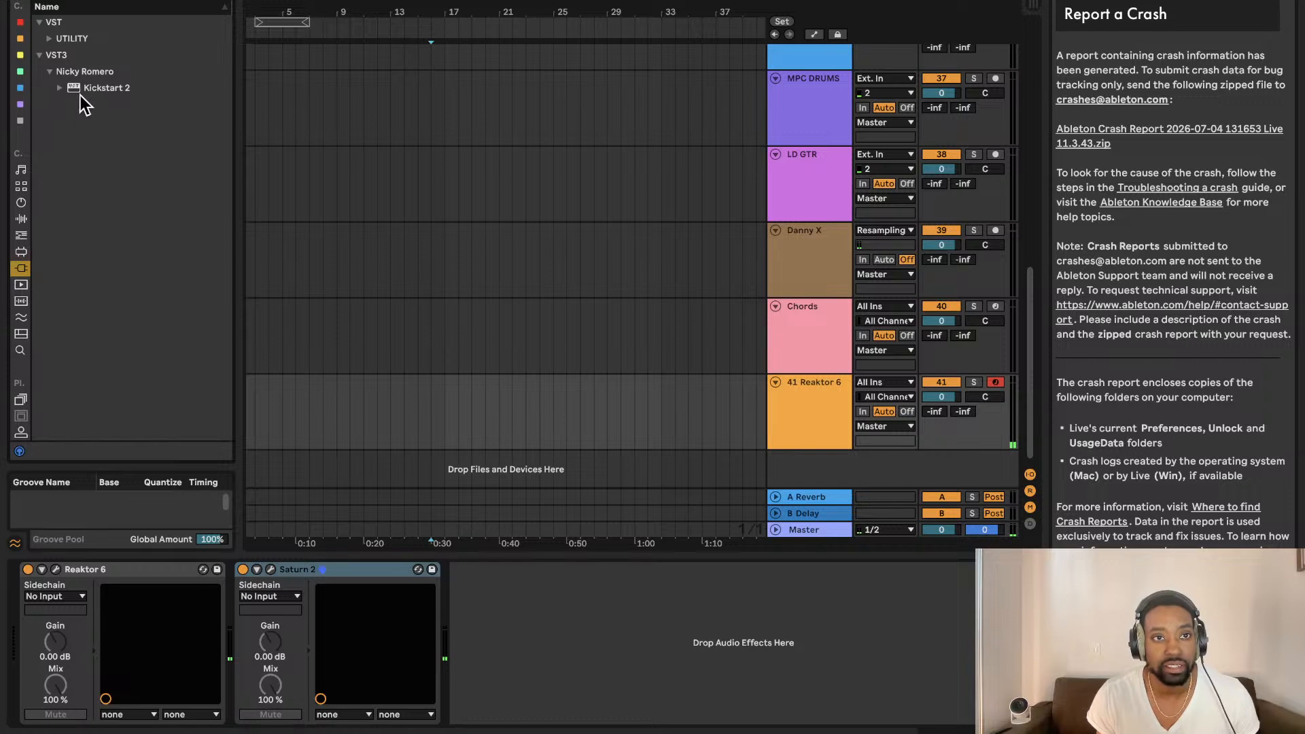
click(23, 238)
click(22, 219)
click(22, 203)
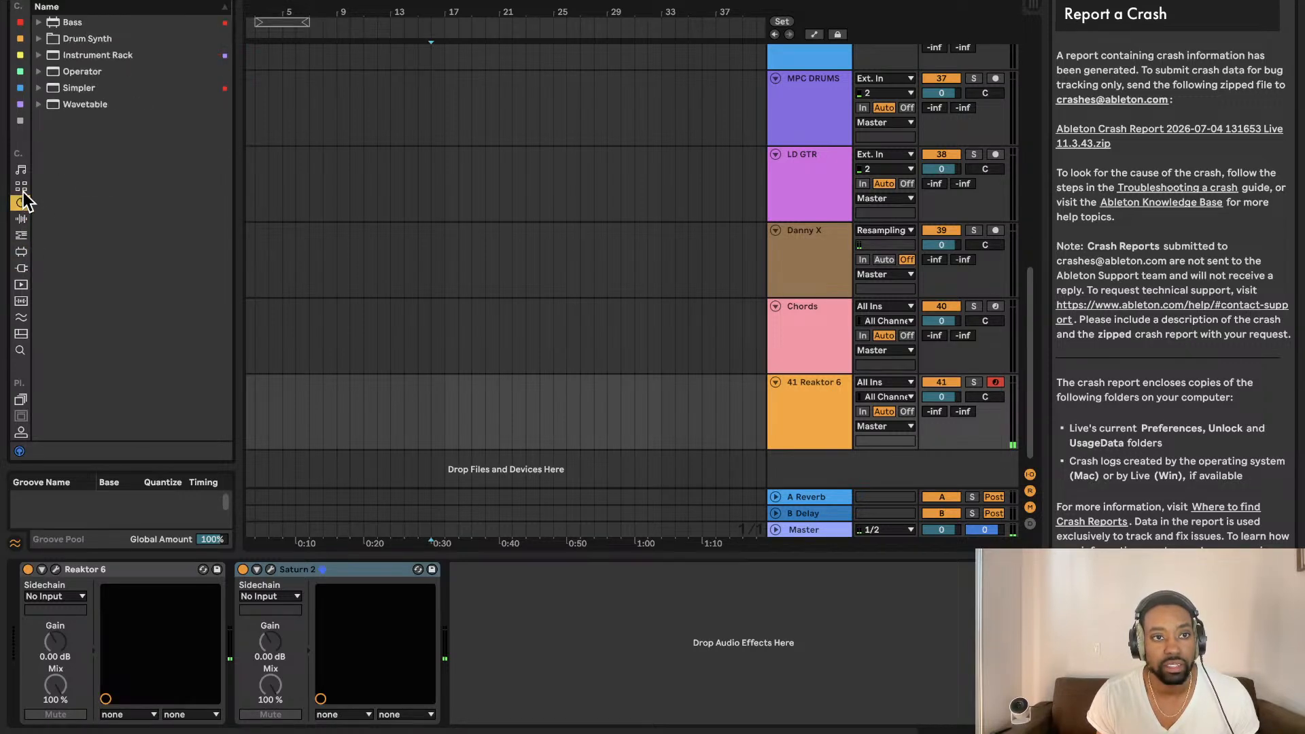
click(23, 190)
click(114, 74)
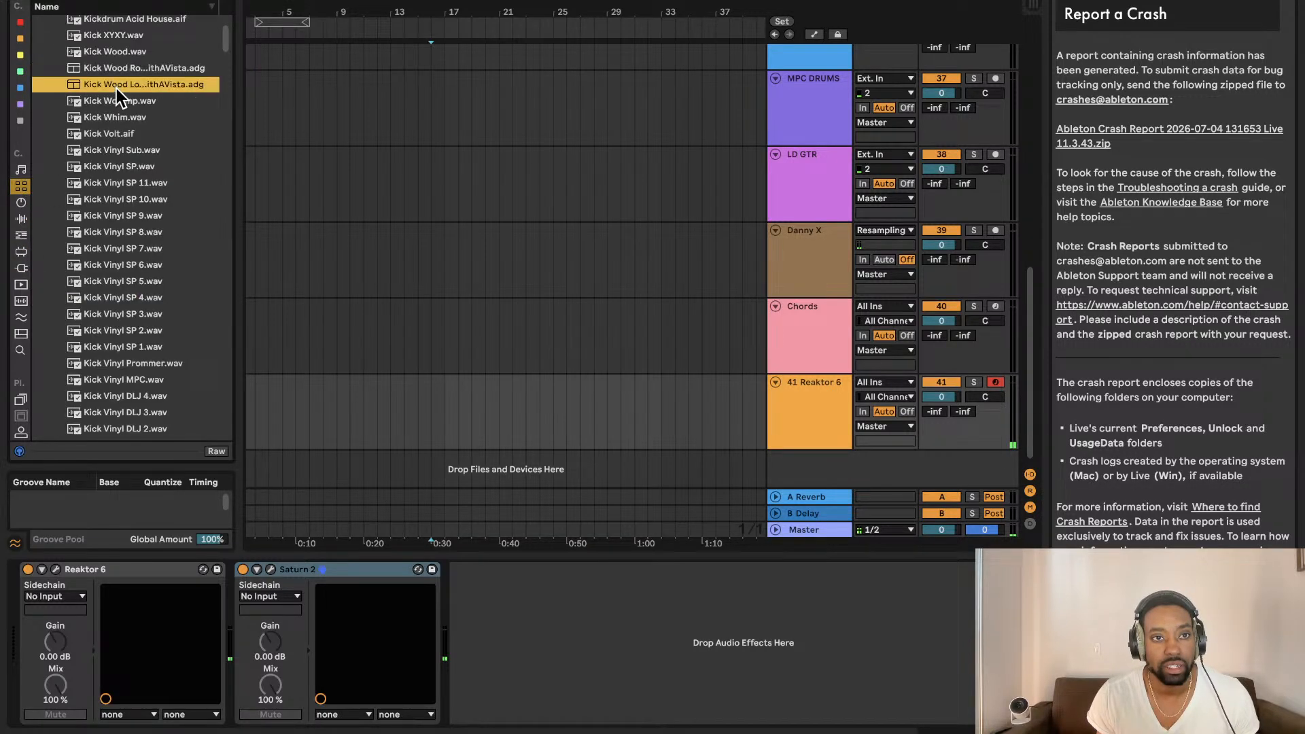
Step: Compare the Kick Wood presets, place Kick Wood.wav on a new audio track at bar 8 and set that track's volume to -4.5
click(116, 87)
click(119, 71)
click(114, 84)
click(113, 52)
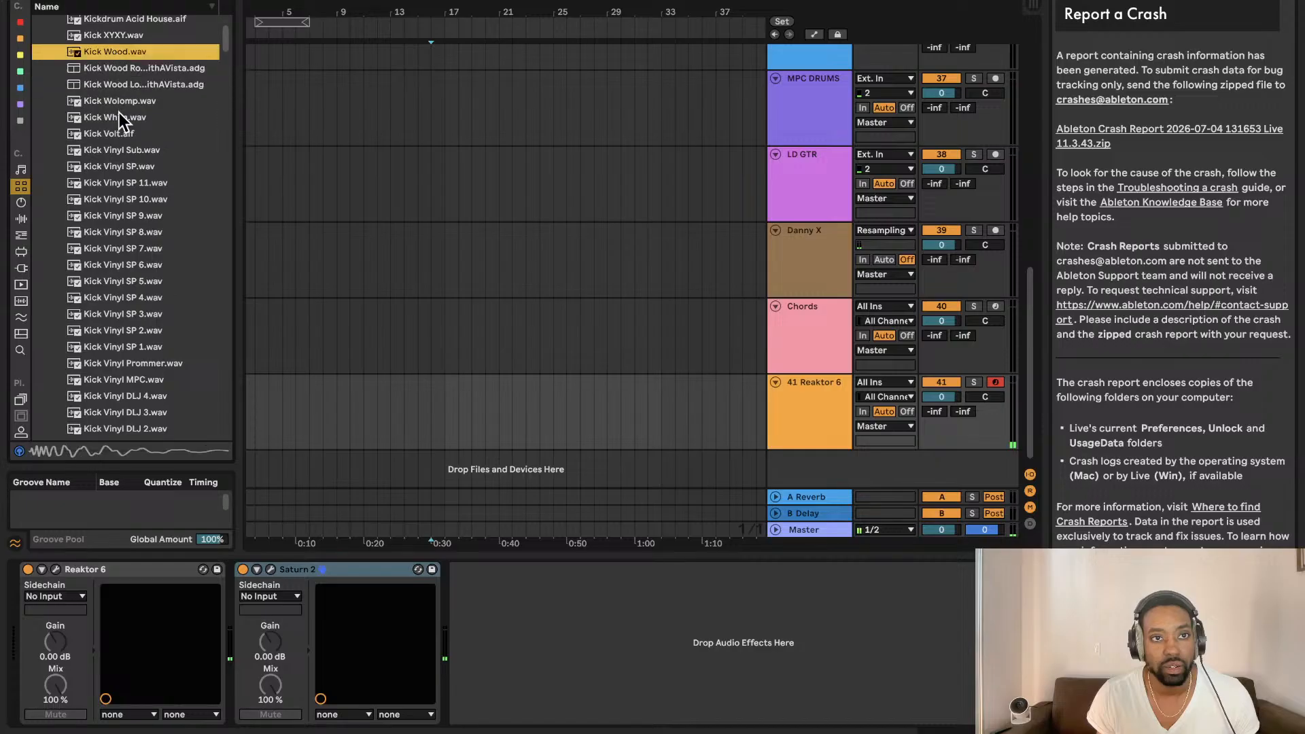
drag(116, 48, 327, 469)
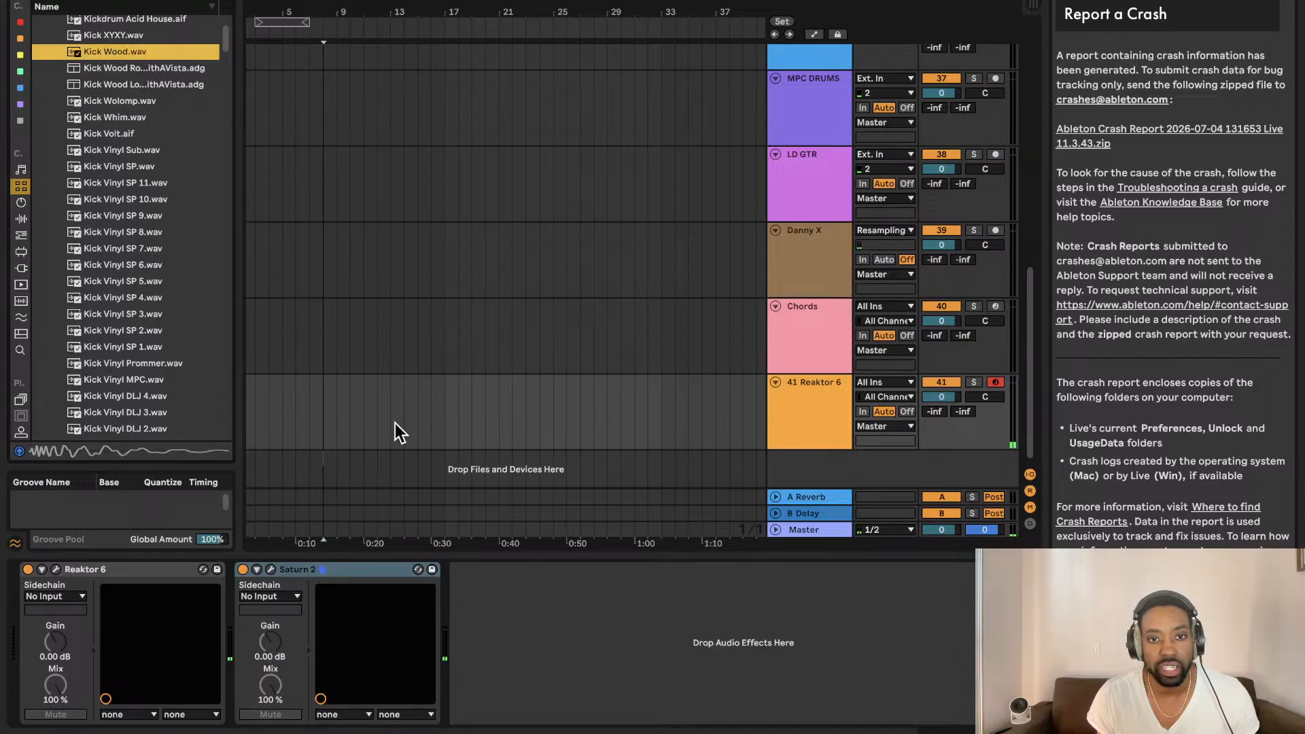
scroll(356, 414, up, 5)
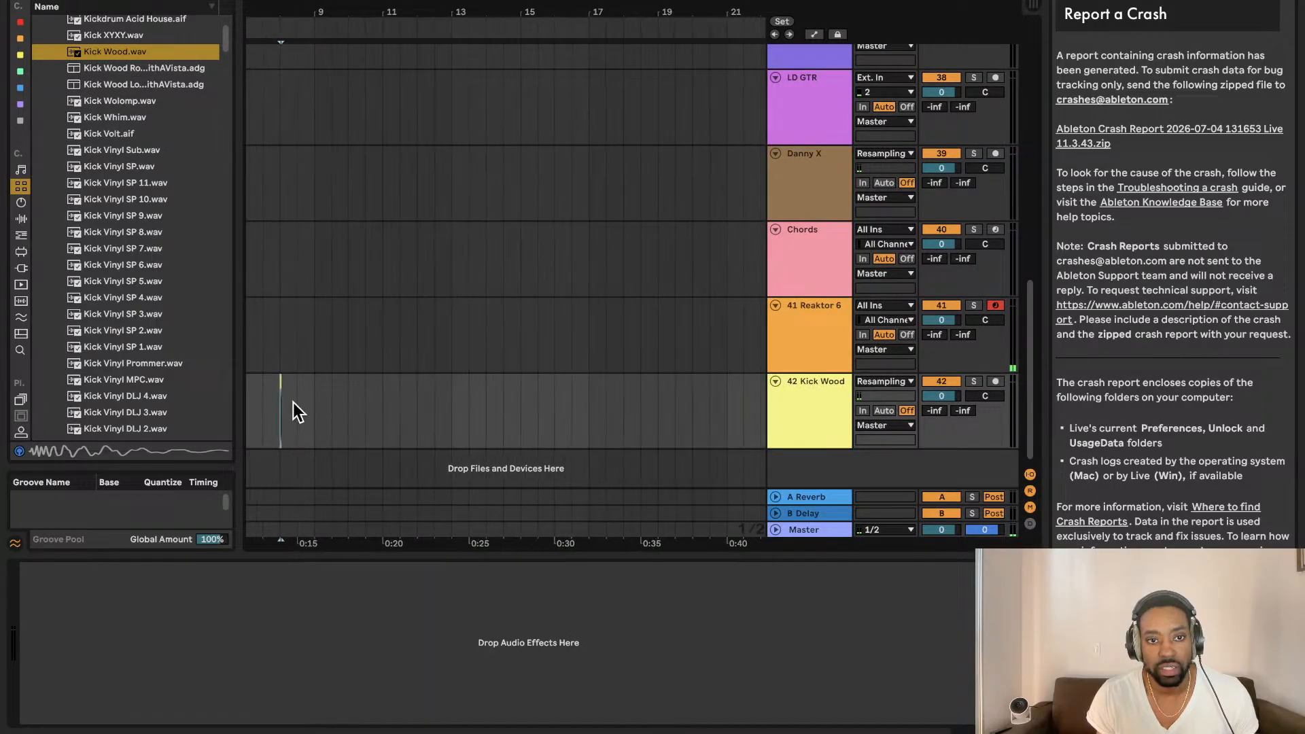
scroll(294, 402, up, 5)
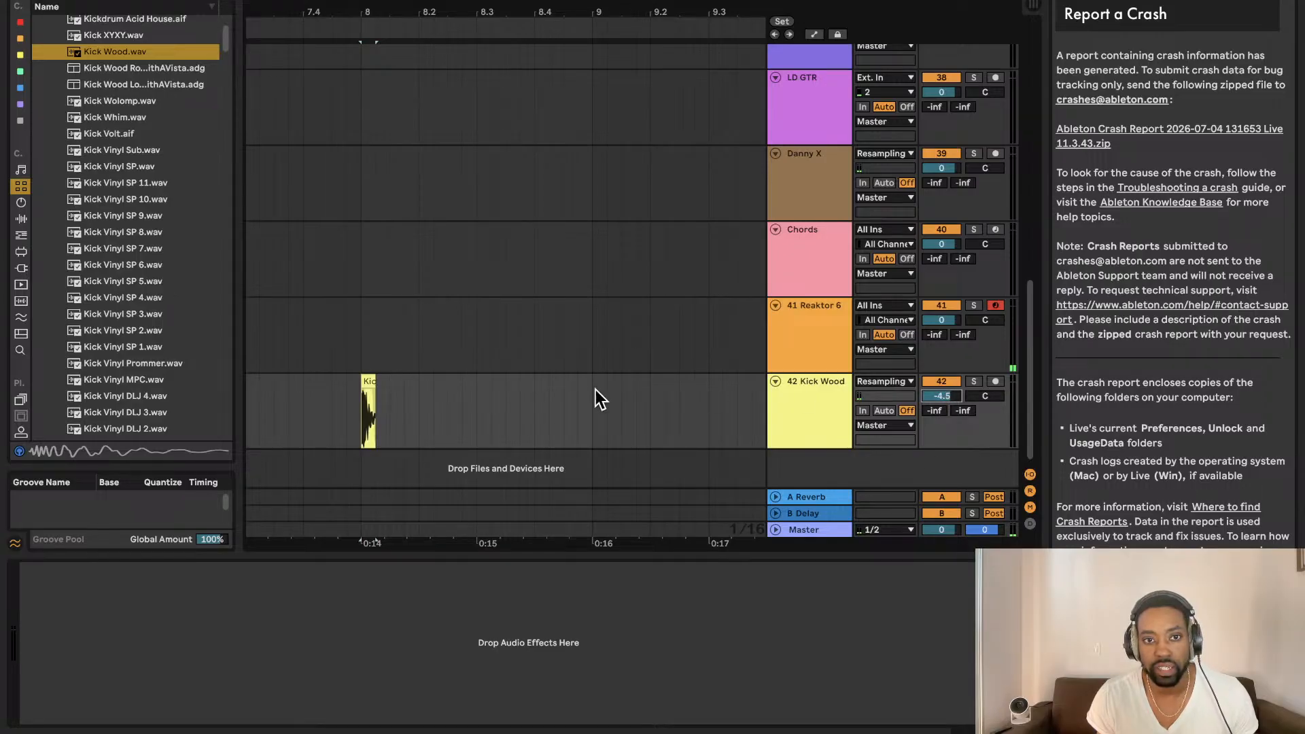
Step: Audition the Kick Wood clip, copy it one bar ahead to bar 9 and add another copy at 9.2
click(365, 380)
key(space)
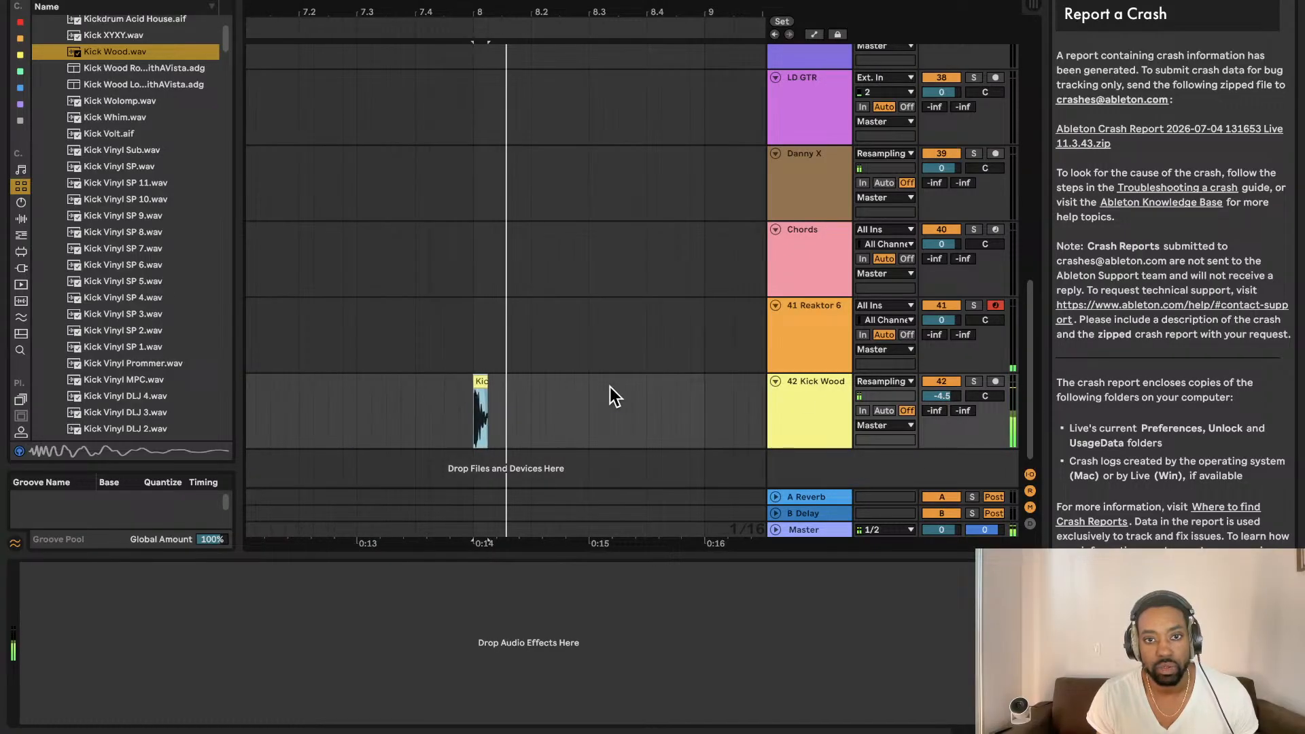
key(space)
drag(482, 389, 730, 422)
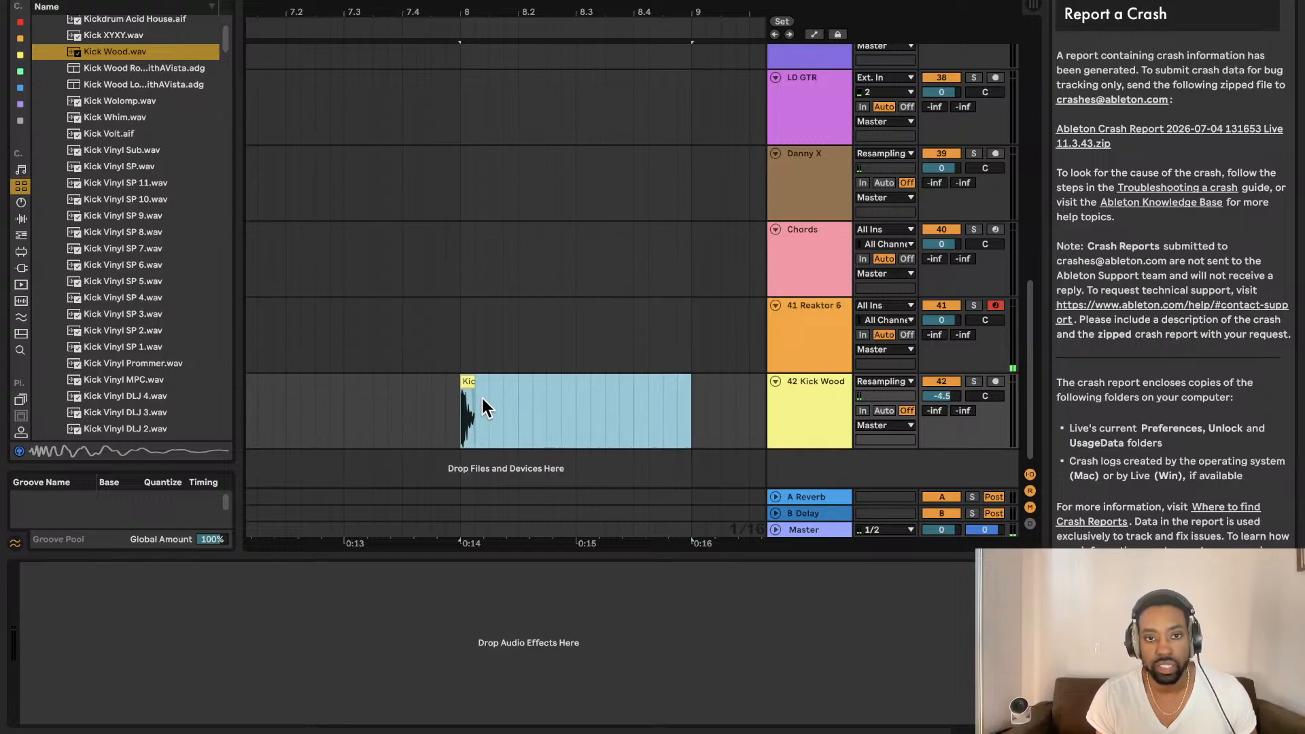
key(super+d)
drag(447, 393, 492, 383)
key(super+d)
Step: Play the kicks and set the master cue volume to -9.0 in the Session view, returning to the Arrangement
key(space)
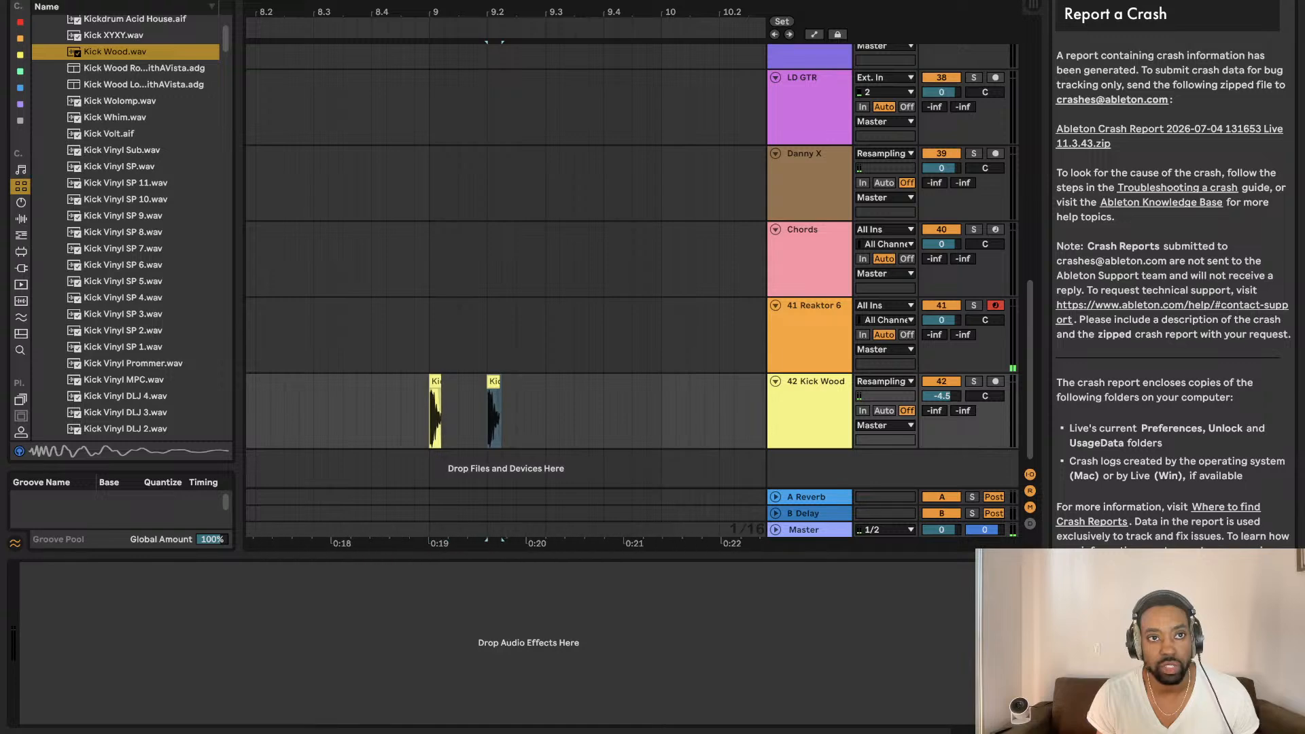
key(Tab)
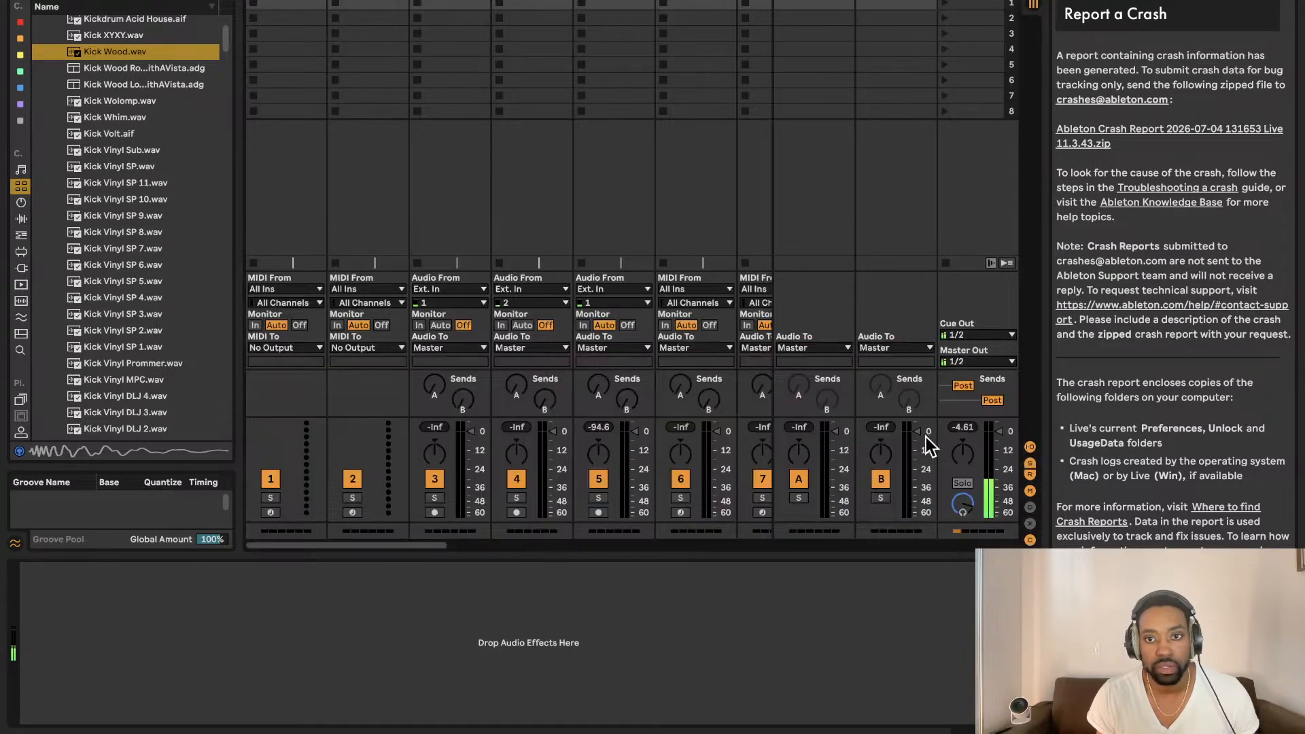
key(Tab)
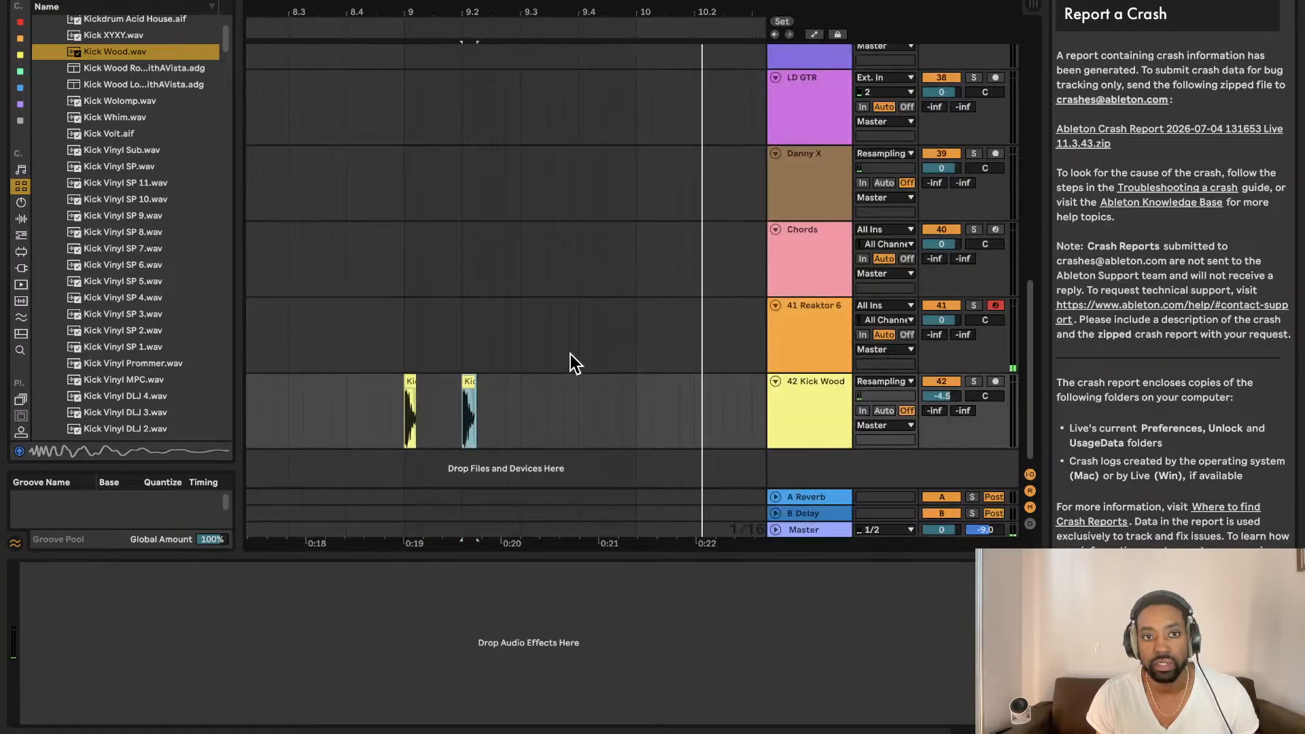
key(space)
Step: Move the bar 9 kick directly behind the bar 8 kick and play the pair
scroll(462, 391, left, 3)
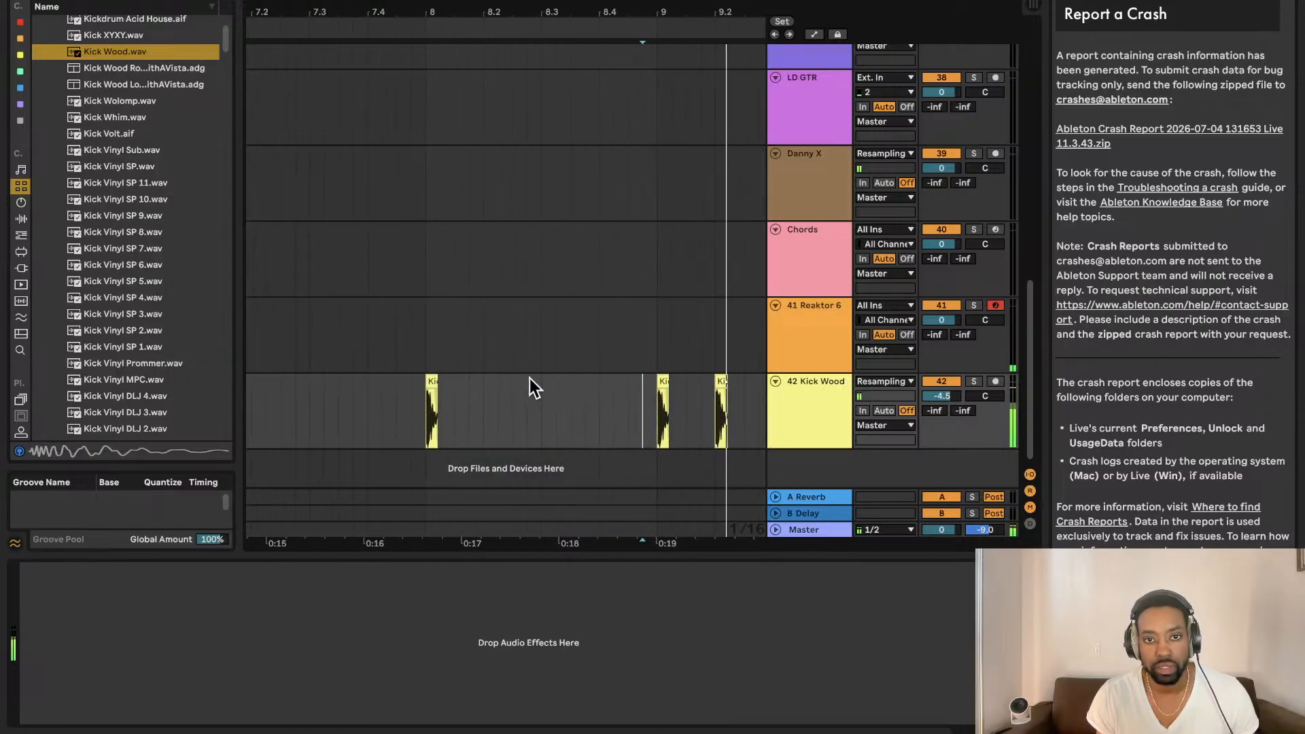
click(661, 380)
drag(662, 380, 430, 396)
click(417, 410)
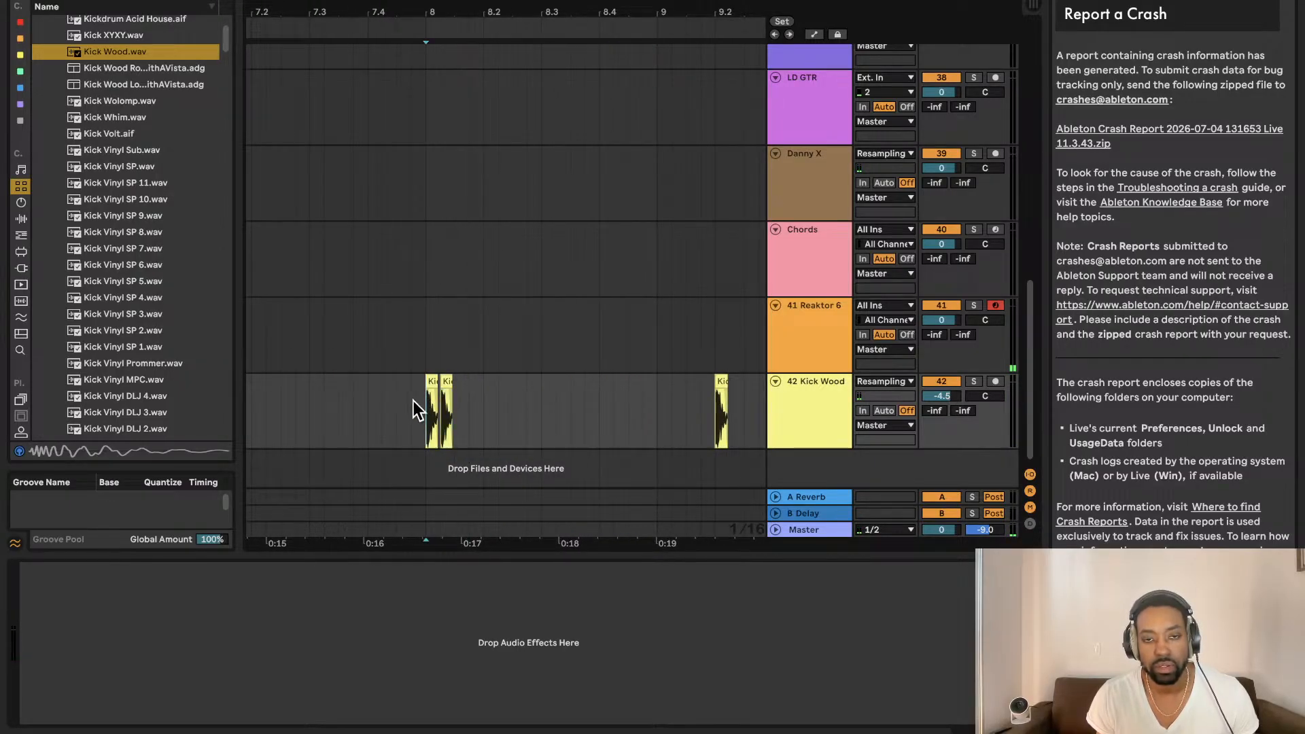
click(423, 401)
key(space)
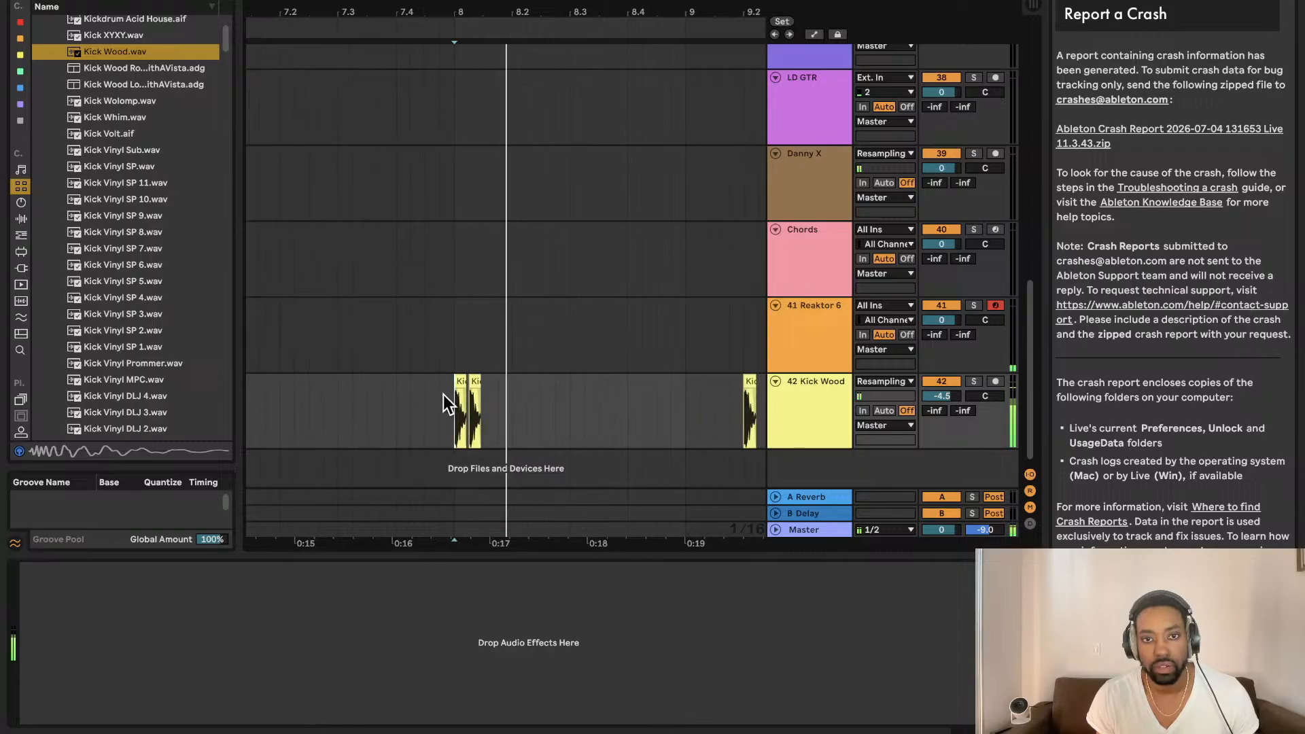
key(space)
Step: Shift the second kick to 8.1.3, auditioning its spacing from the first kick
scroll(469, 386, up, 5)
drag(458, 384, 483, 408)
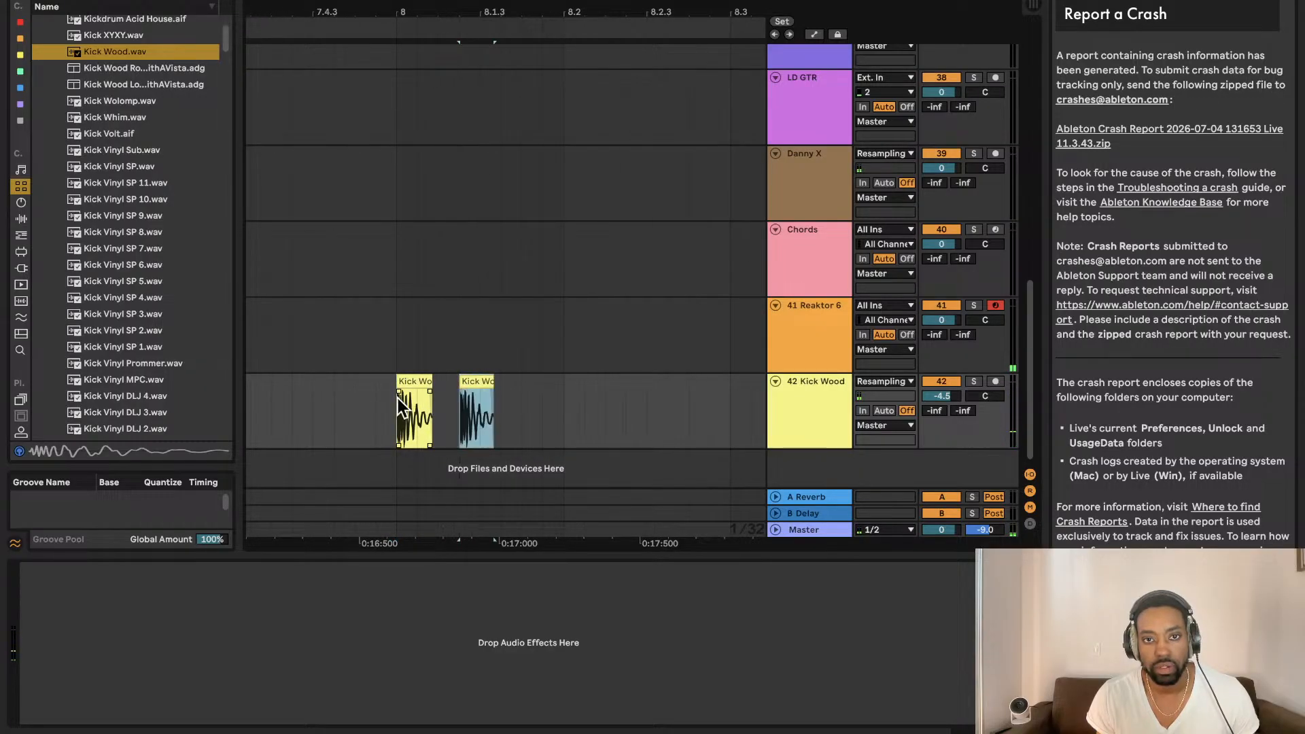
click(382, 403)
key(space)
key(space)
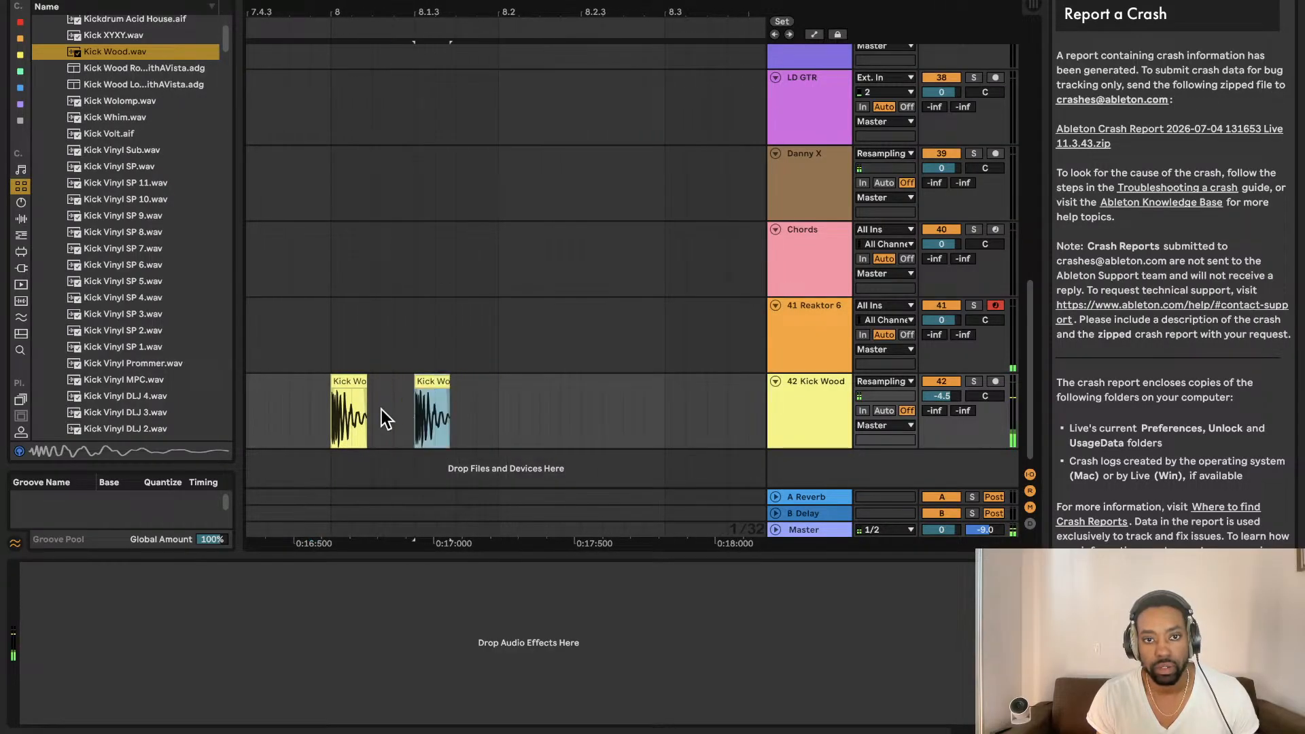
click(339, 410)
key(space)
key(space)
scroll(381, 400, down, 3)
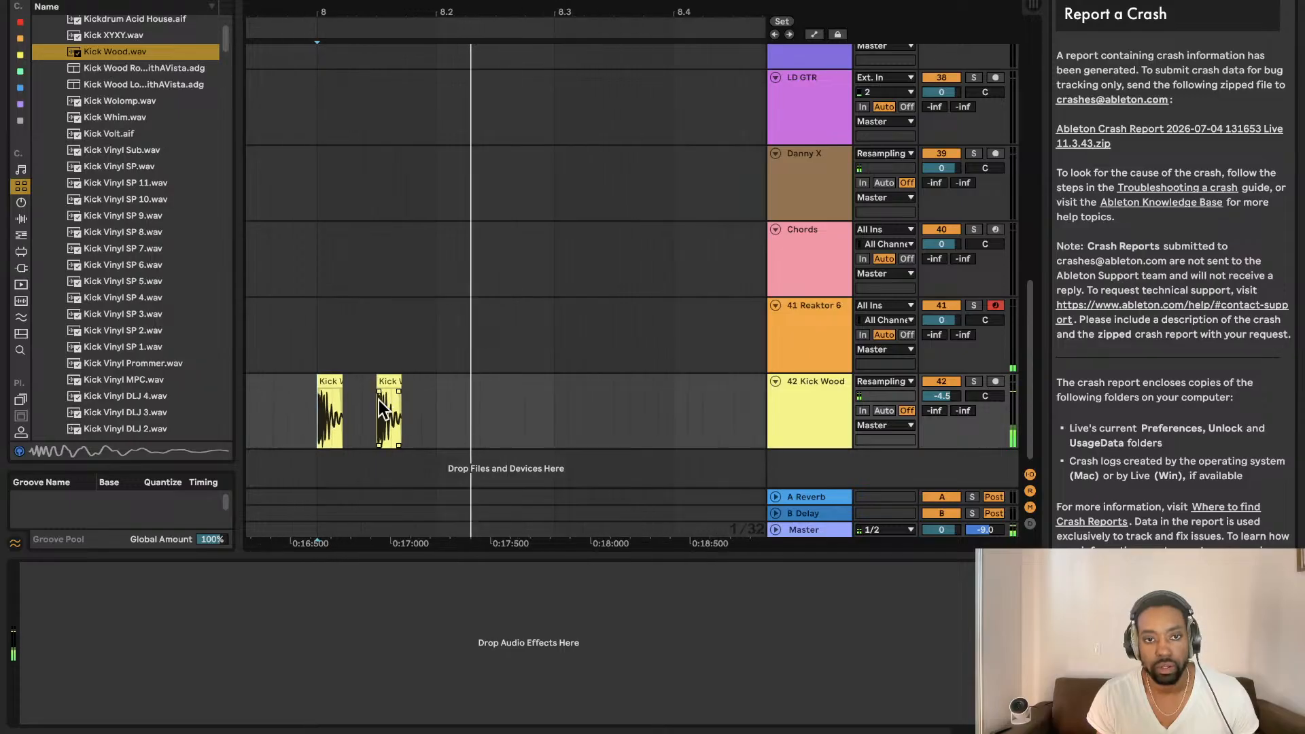
Step: Replay the two-kick pattern from bar 8 to judge its timing
click(321, 403)
key(space)
key(space)
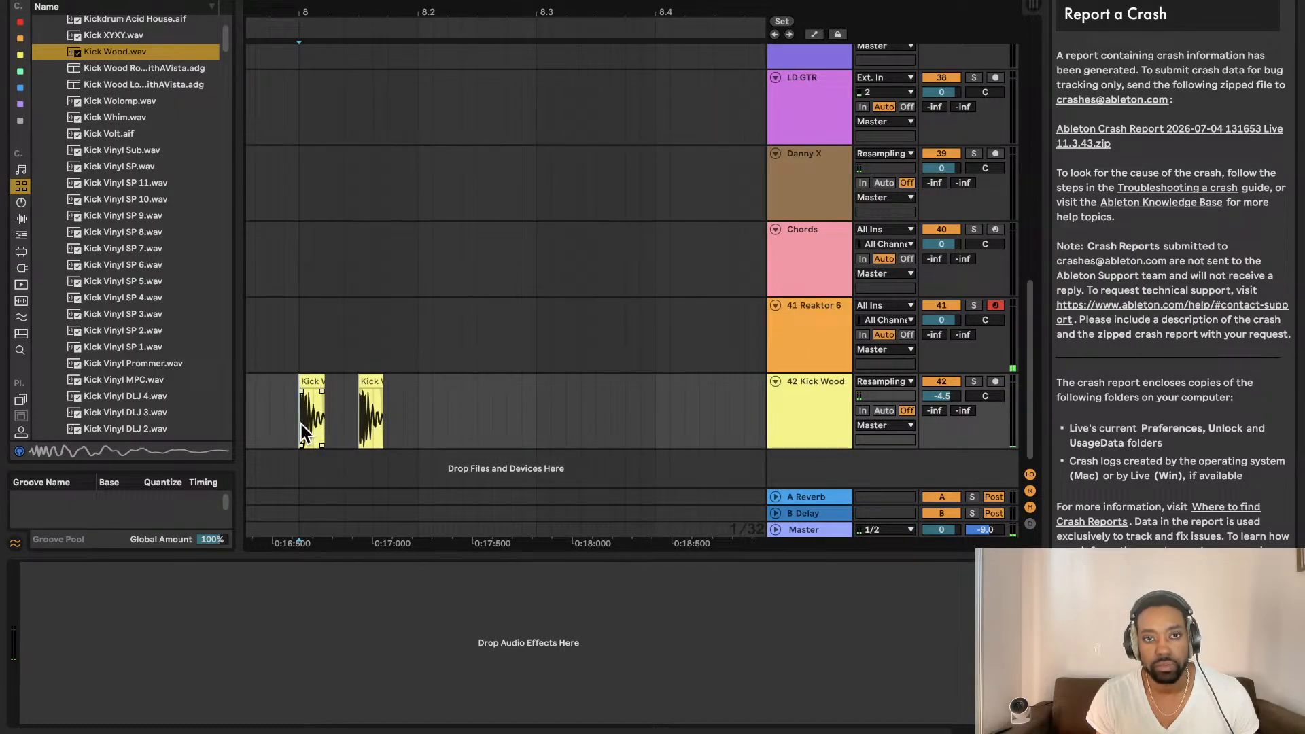
key(space)
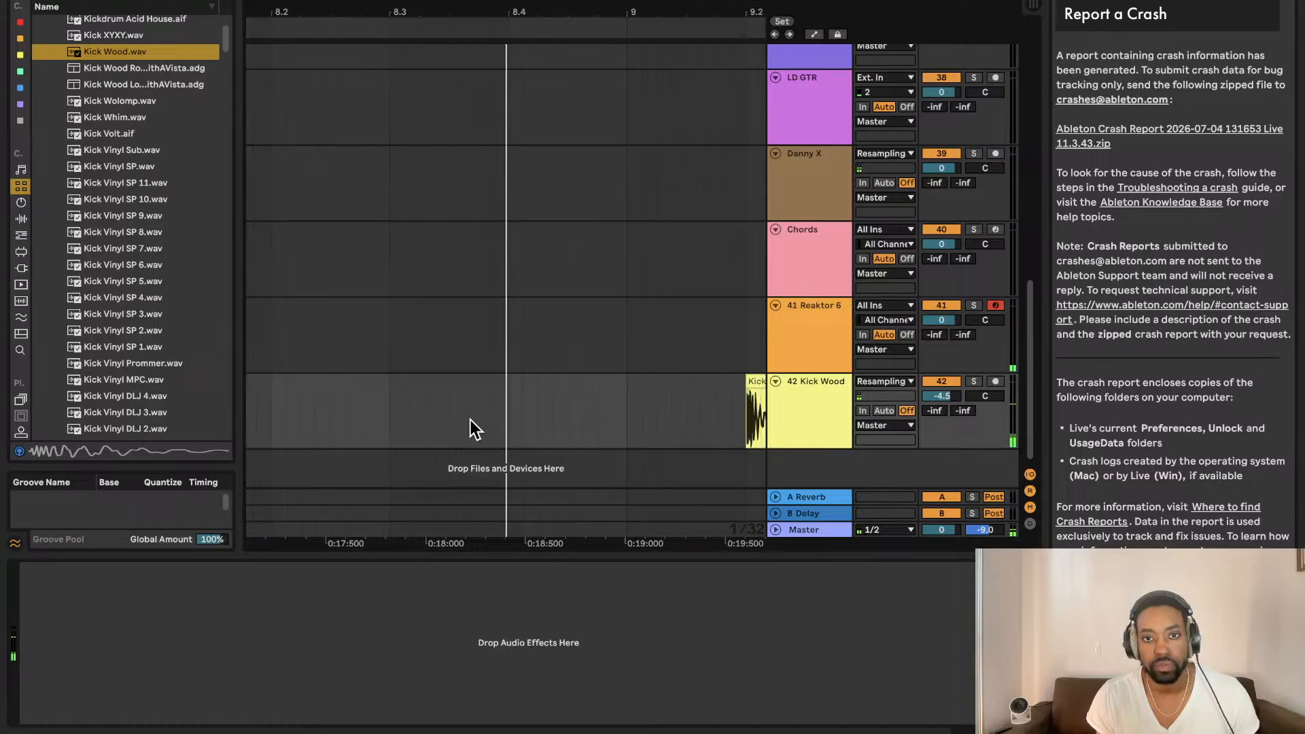
key(space)
scroll(493, 397, left, 5)
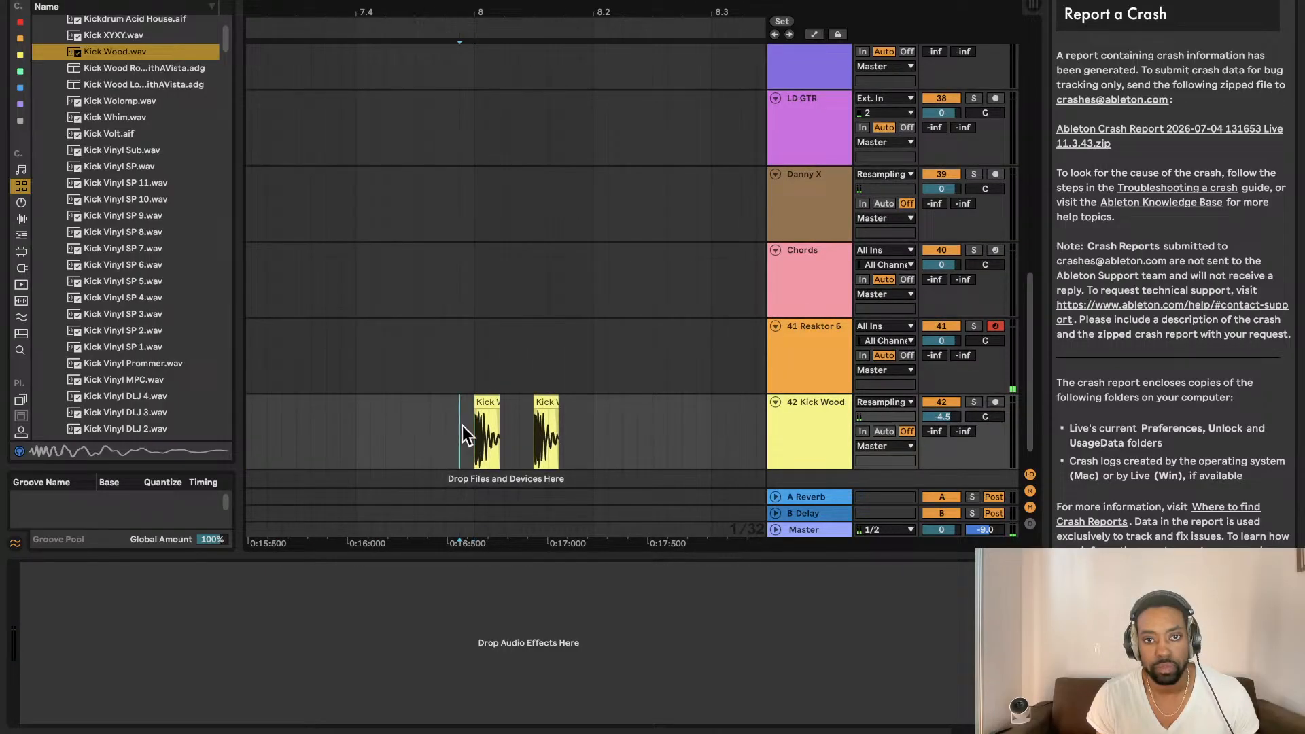
key(space)
Step: Try the second kick just after beat 8.2 and on beat 8.2, listening to each placement
click(454, 400)
drag(454, 399, 528, 393)
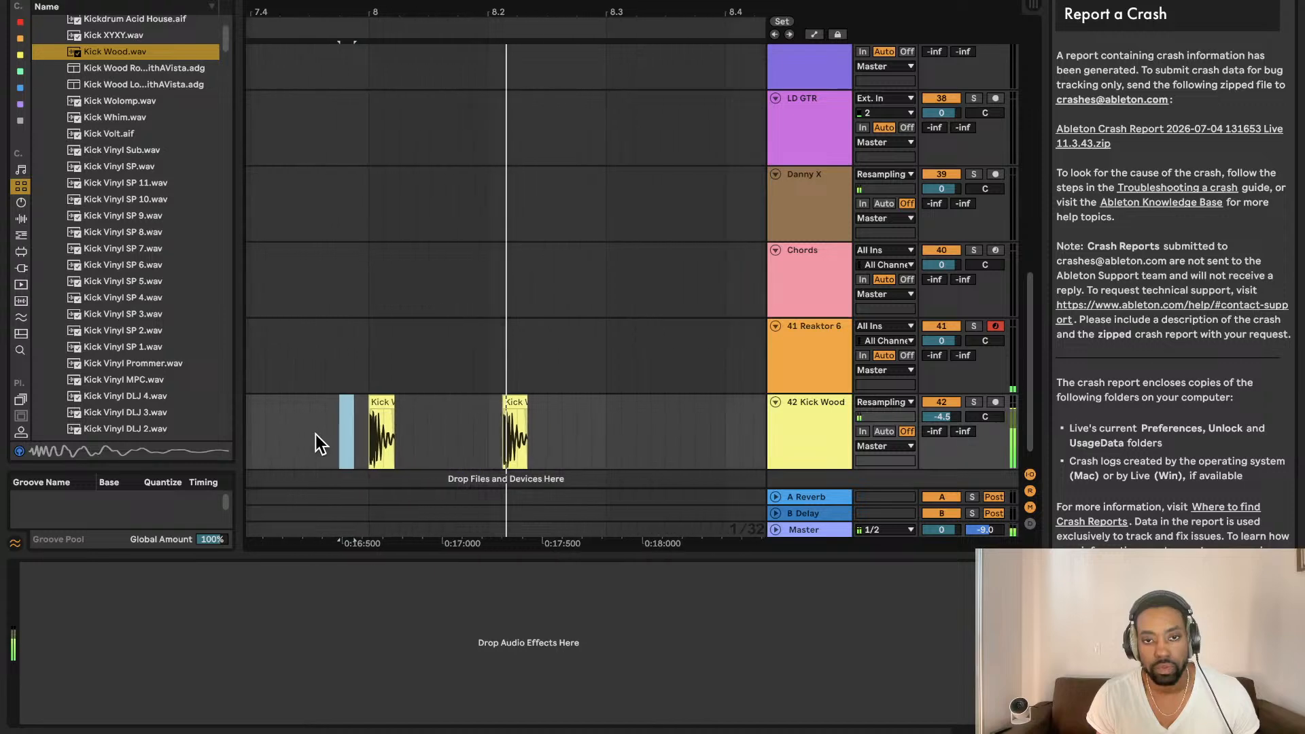
key(space)
drag(431, 400, 415, 401)
click(283, 435)
key(space)
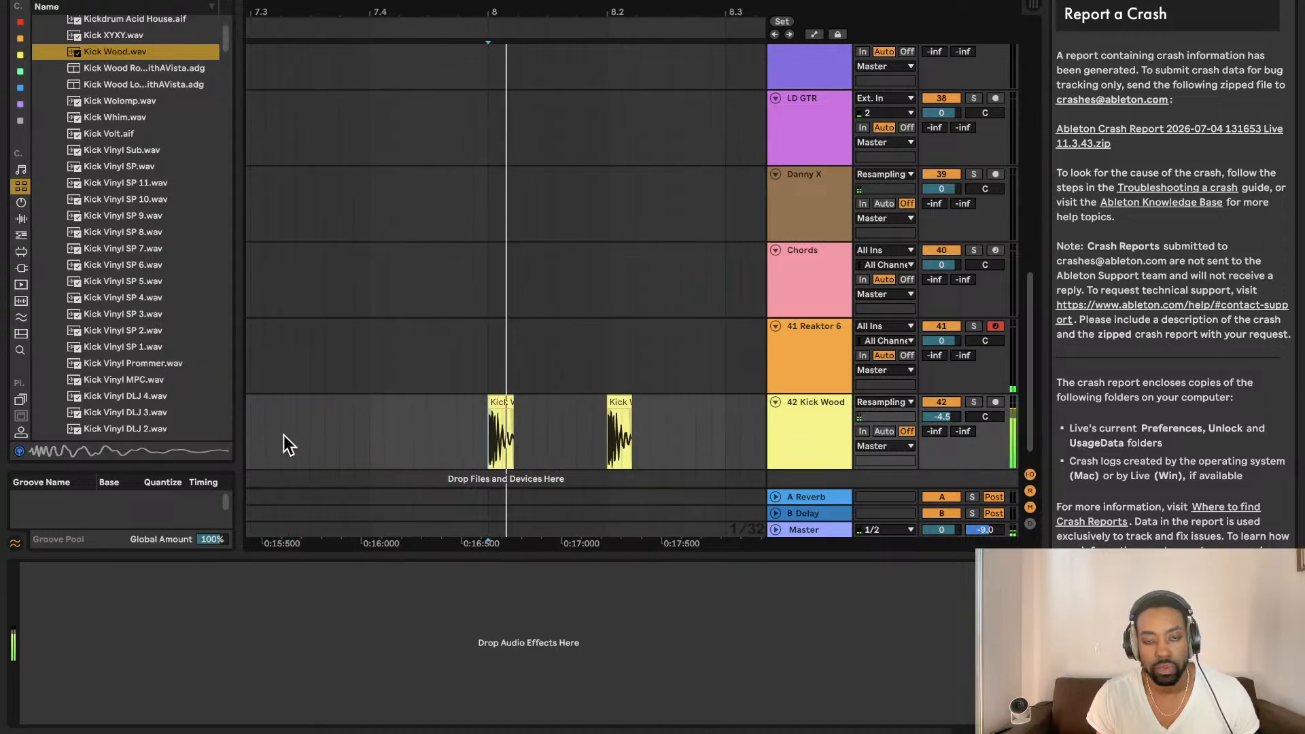
key(space)
Step: Undo the trial moves of the second kick, redo its placement at 8.1.3 and play the pair
key(super+z)
key(super+z)
key(super+z)
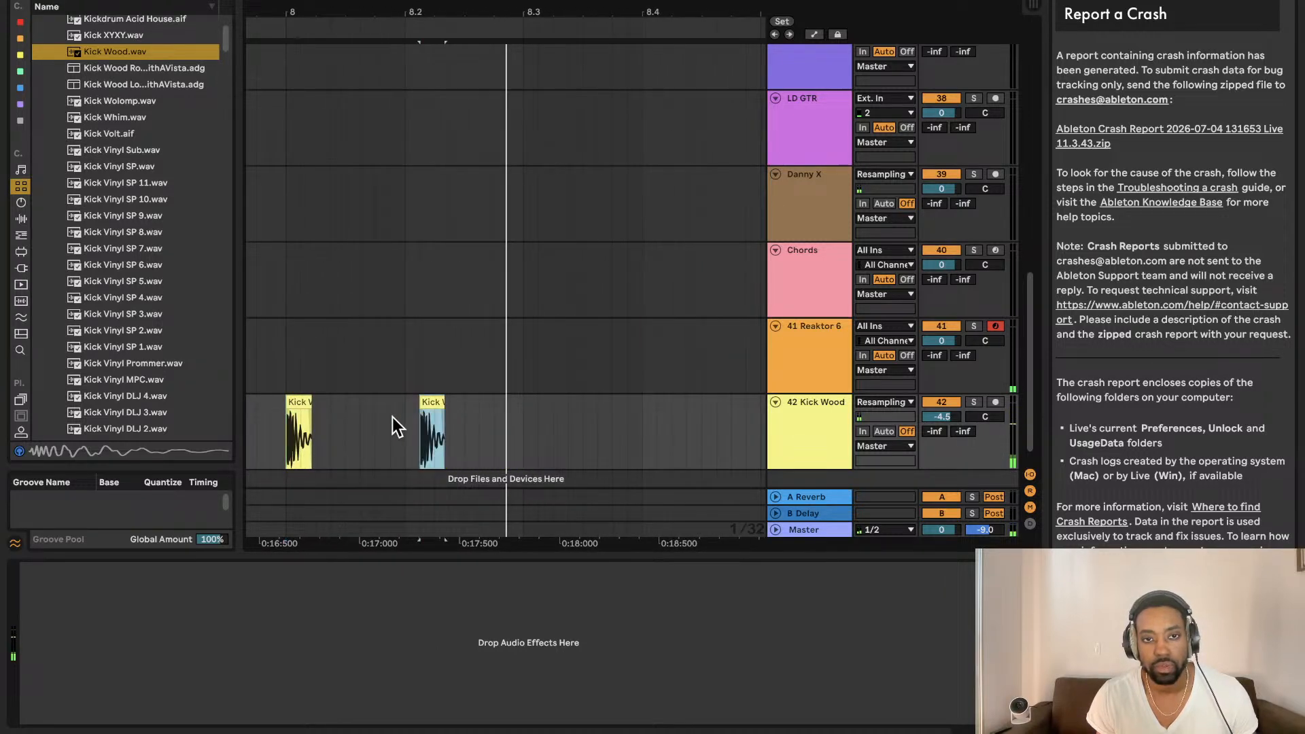
key(space)
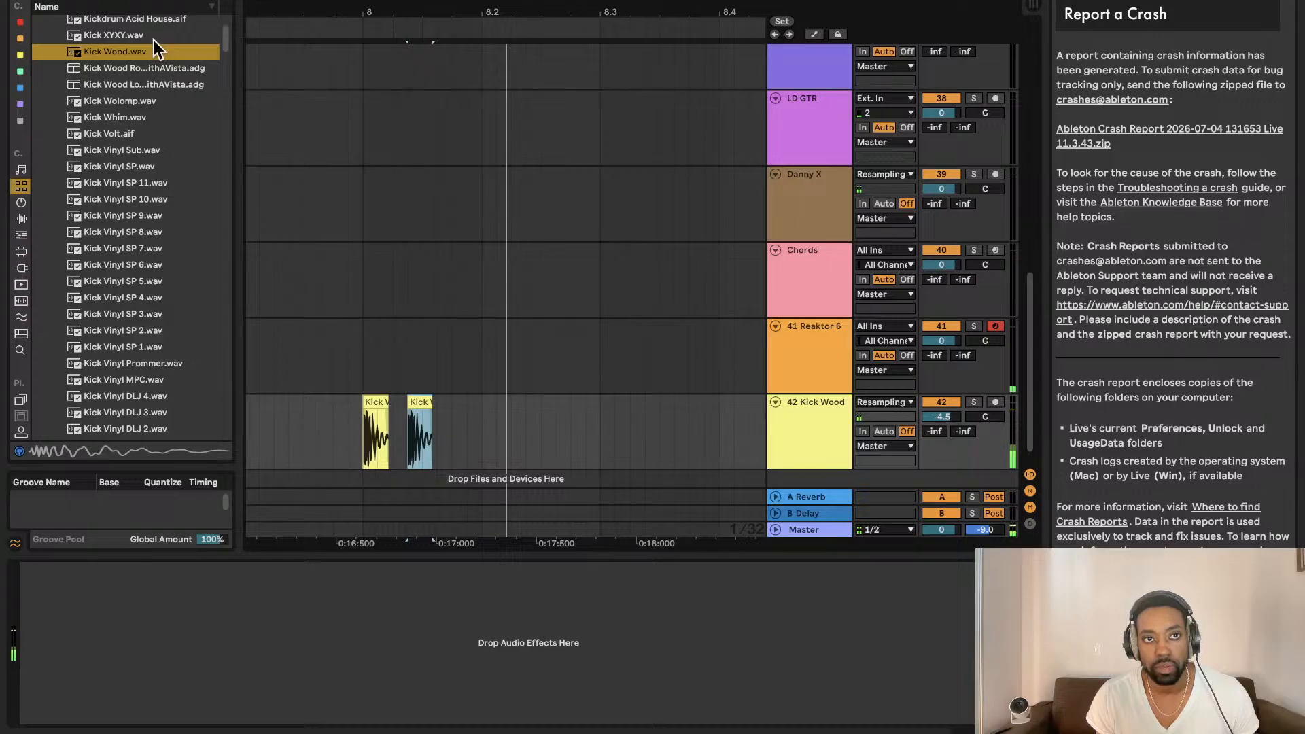
click(127, 0)
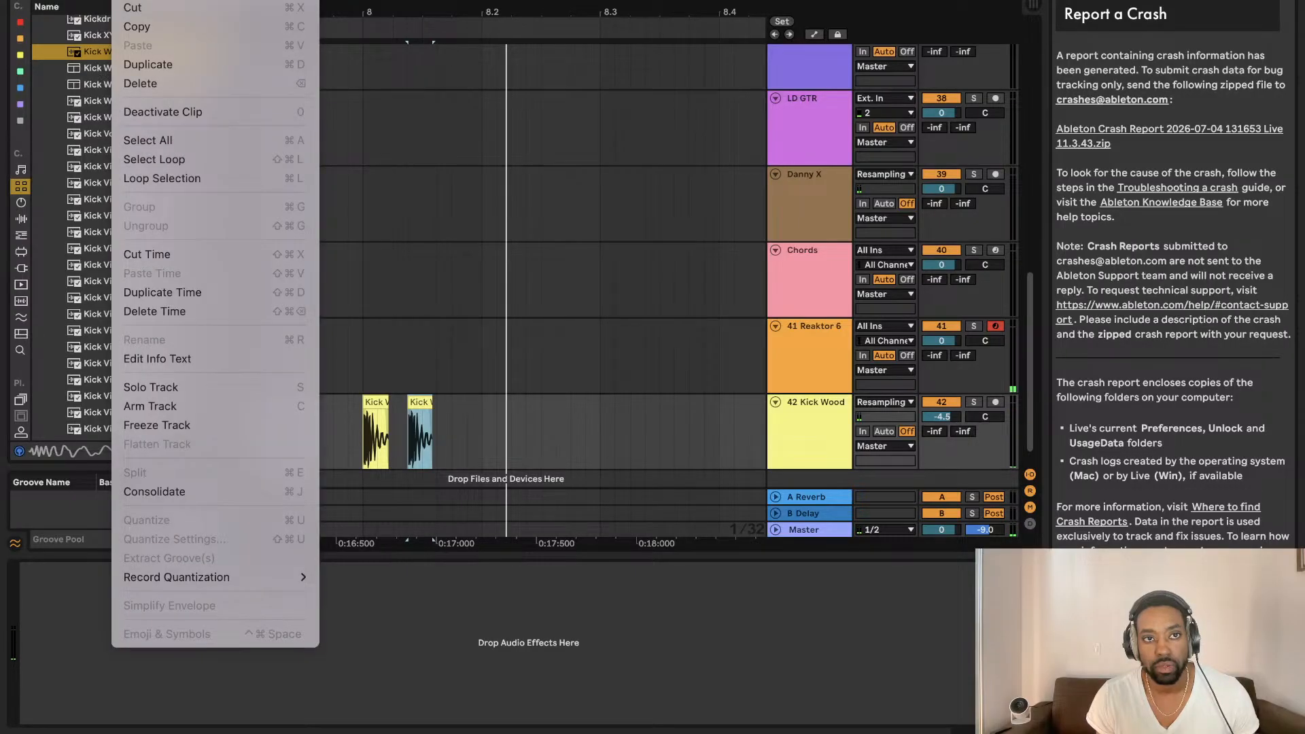
click(140, 0)
key(space)
key(space)
click(337, 419)
key(space)
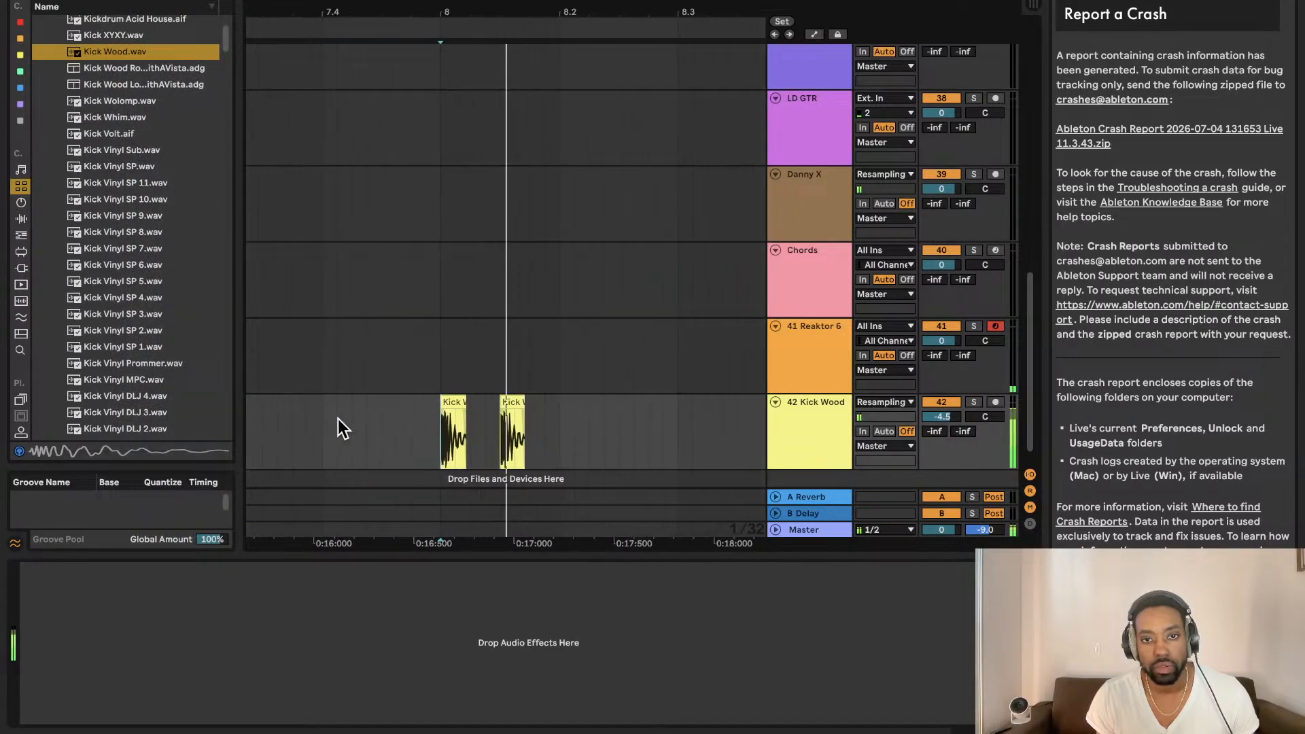
Step: Try duplicating the two-kick group right after itself, play it and undo the duplication
drag(499, 416, 326, 427)
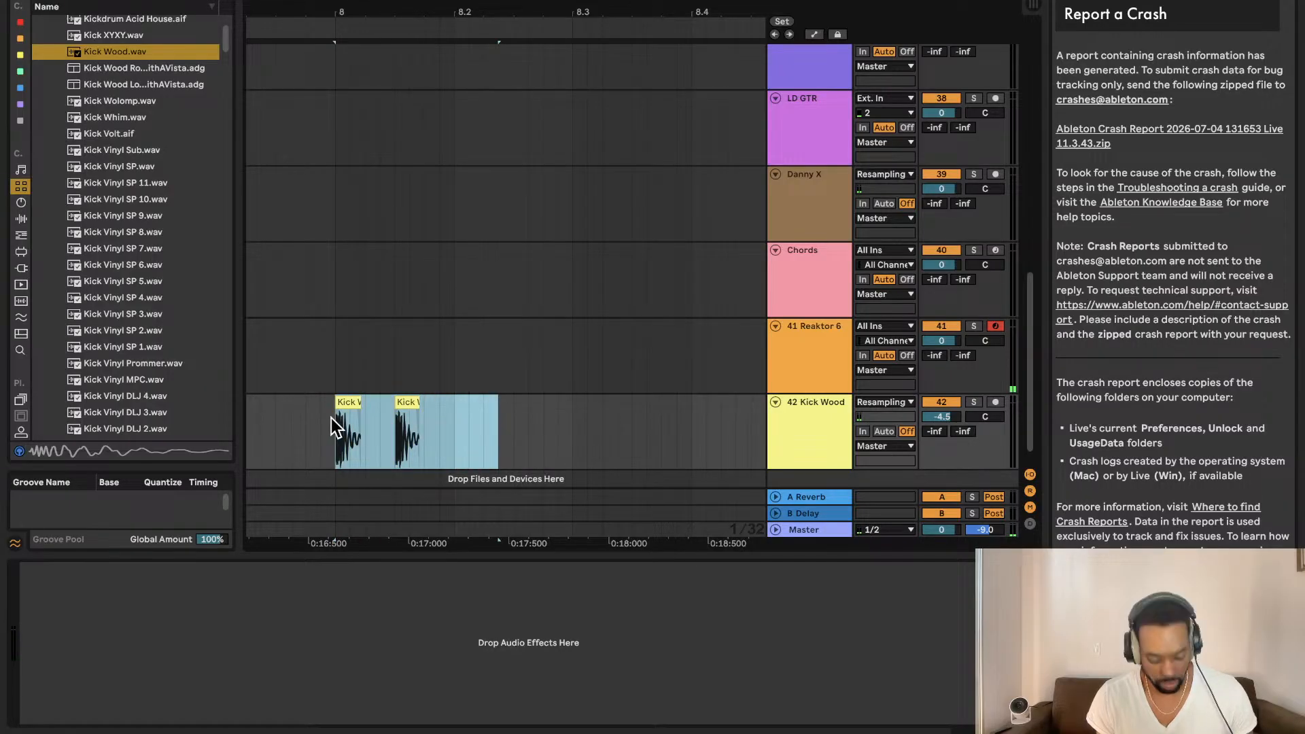
key(ctrl+d)
click(335, 434)
key(space)
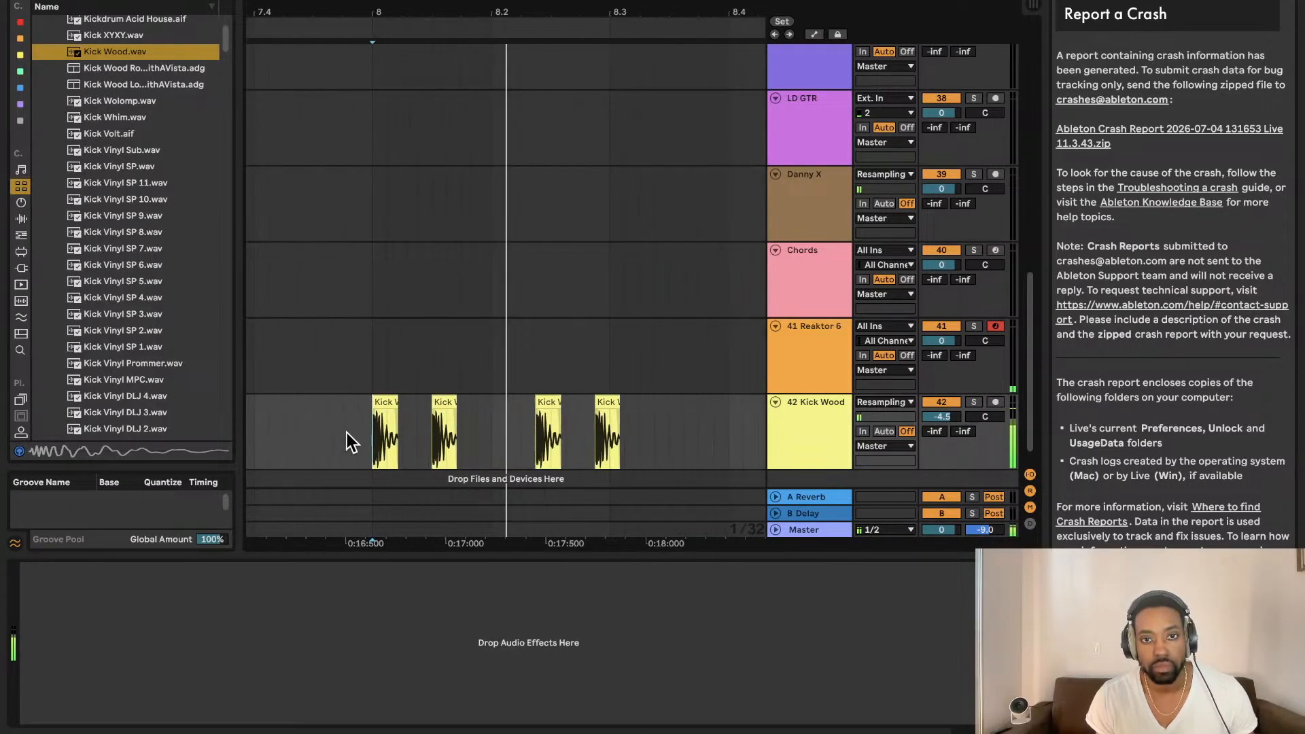
key(ctrl+z)
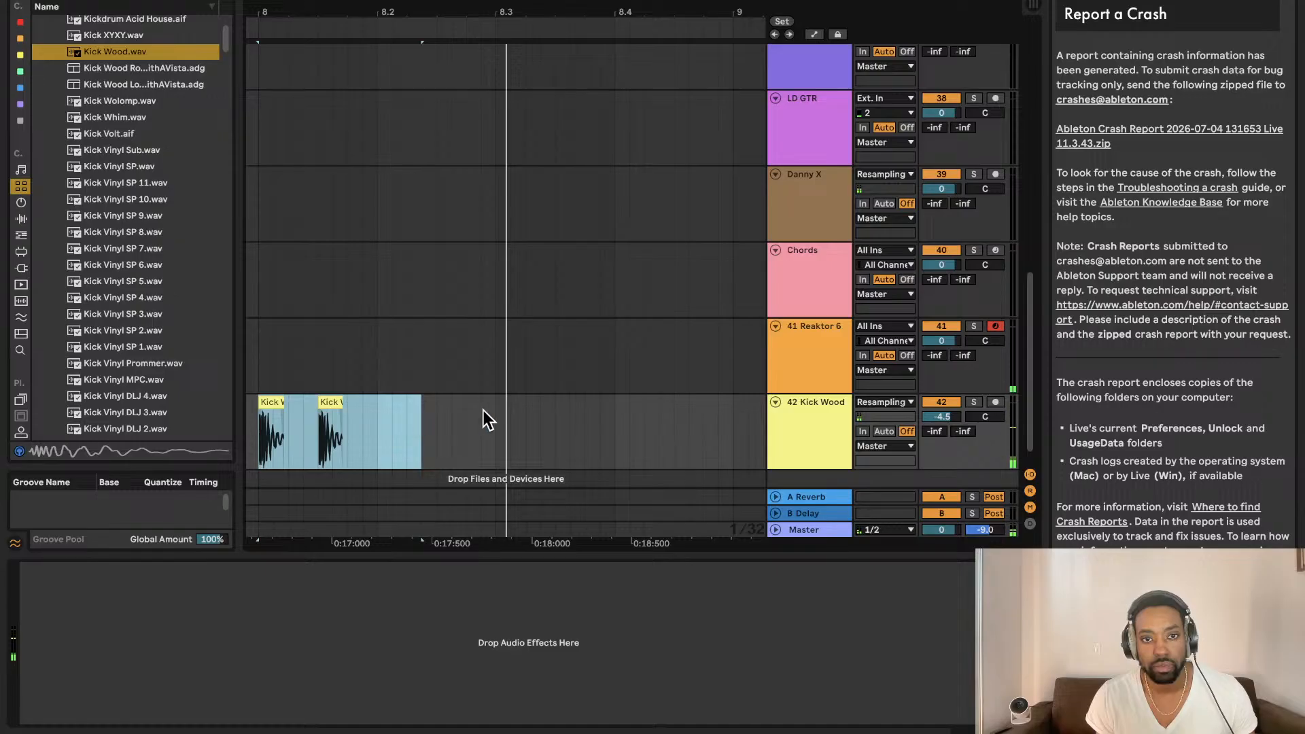
Step: Play the pattern through and move the kick at 9.2 back to the start of bar 9
click(262, 433)
key(space)
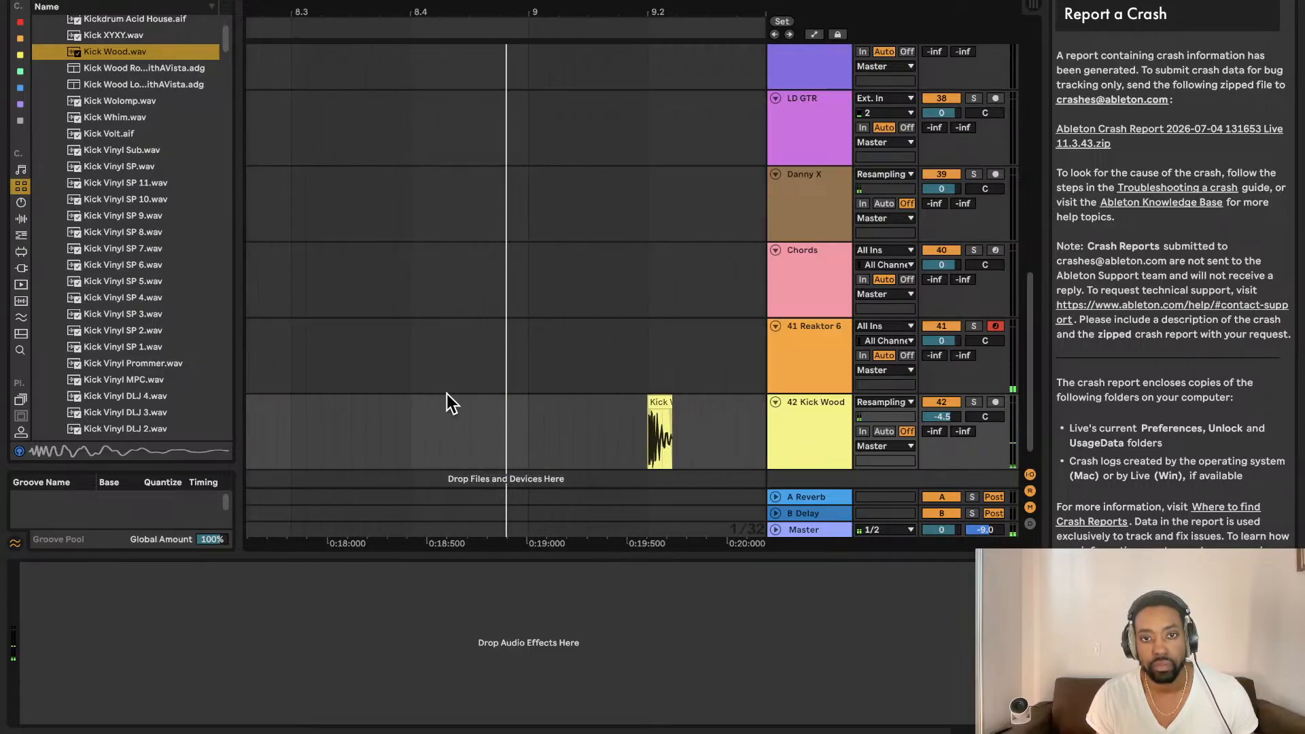
scroll(497, 404, left, 2)
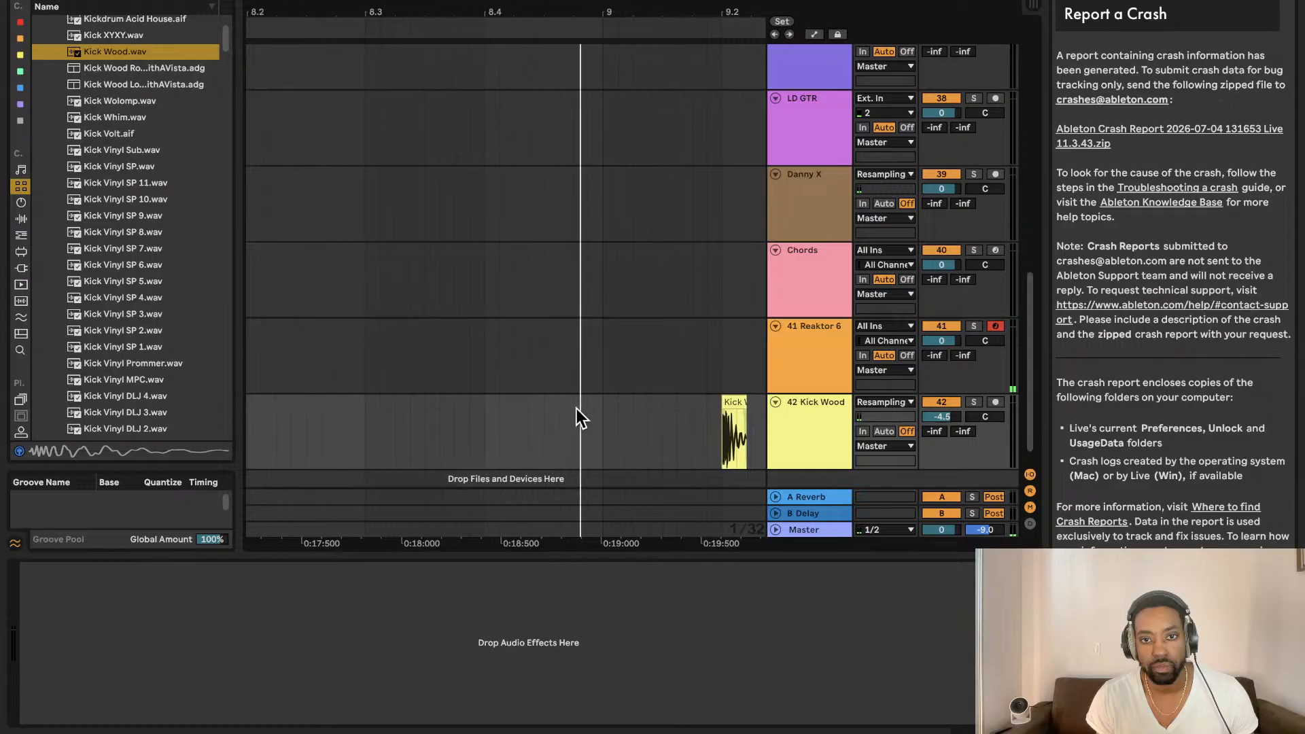
scroll(594, 409, down, 3)
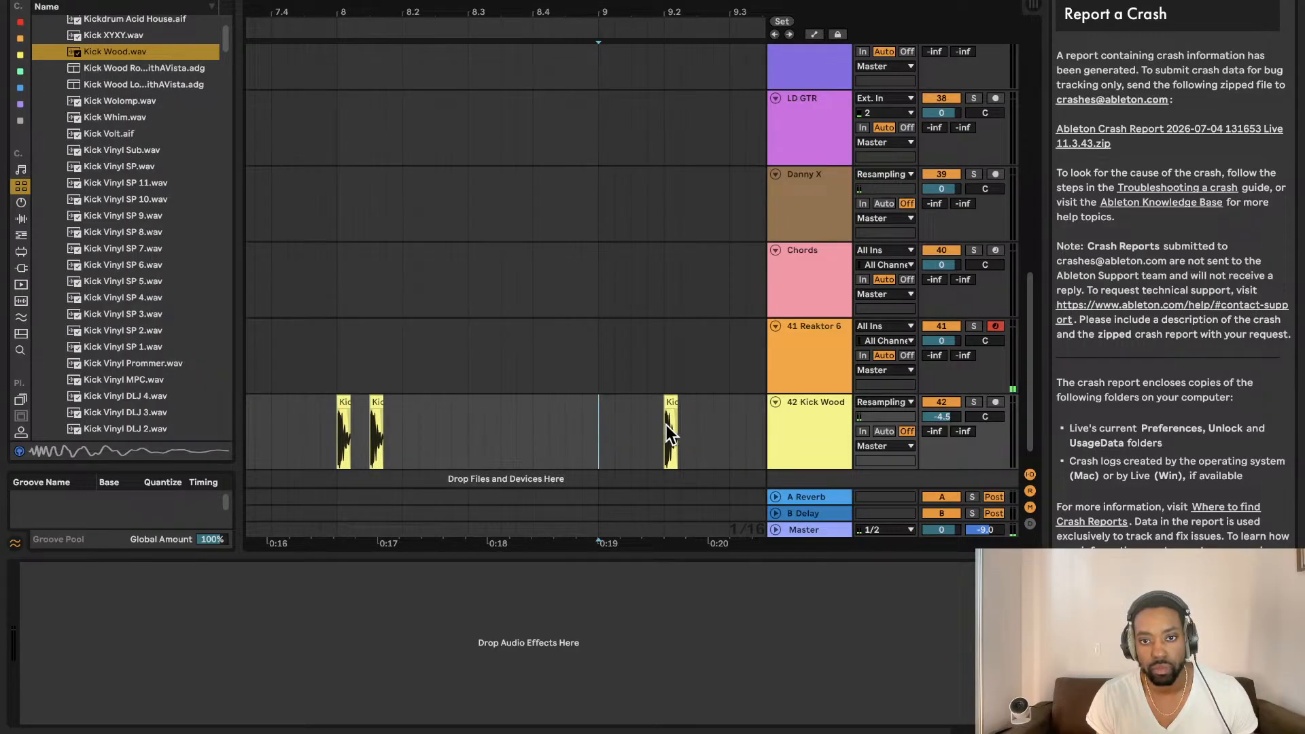
drag(666, 426, 360, 421)
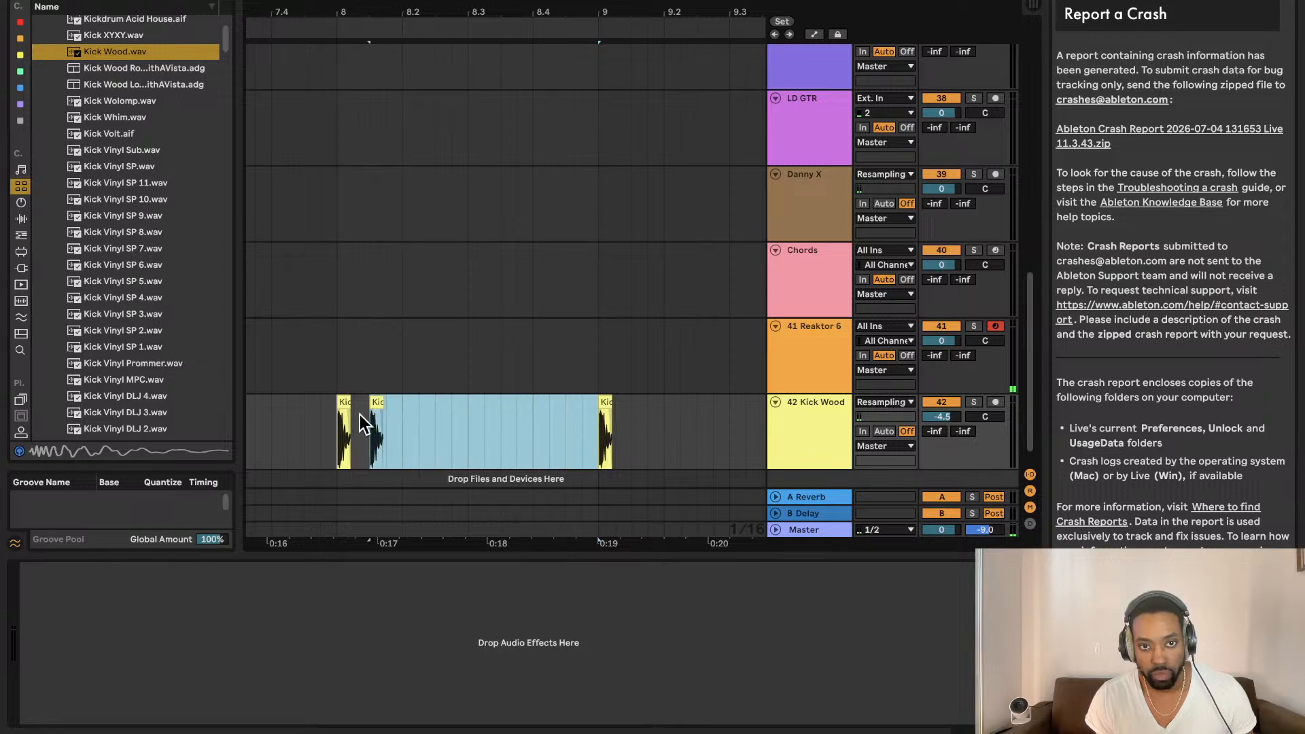
Step: Loop the range from bar 8 to bar 9 and play the kick pattern
key(super+l)
key(space)
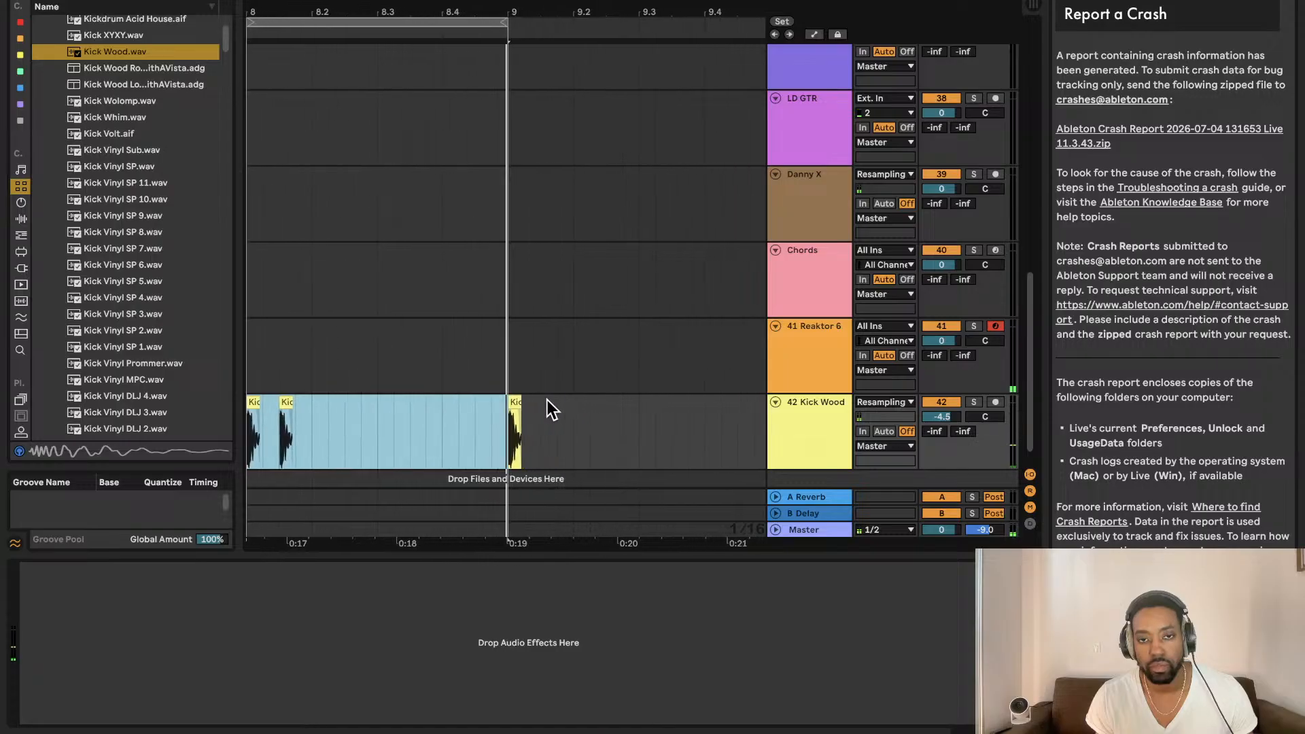
click(503, 408)
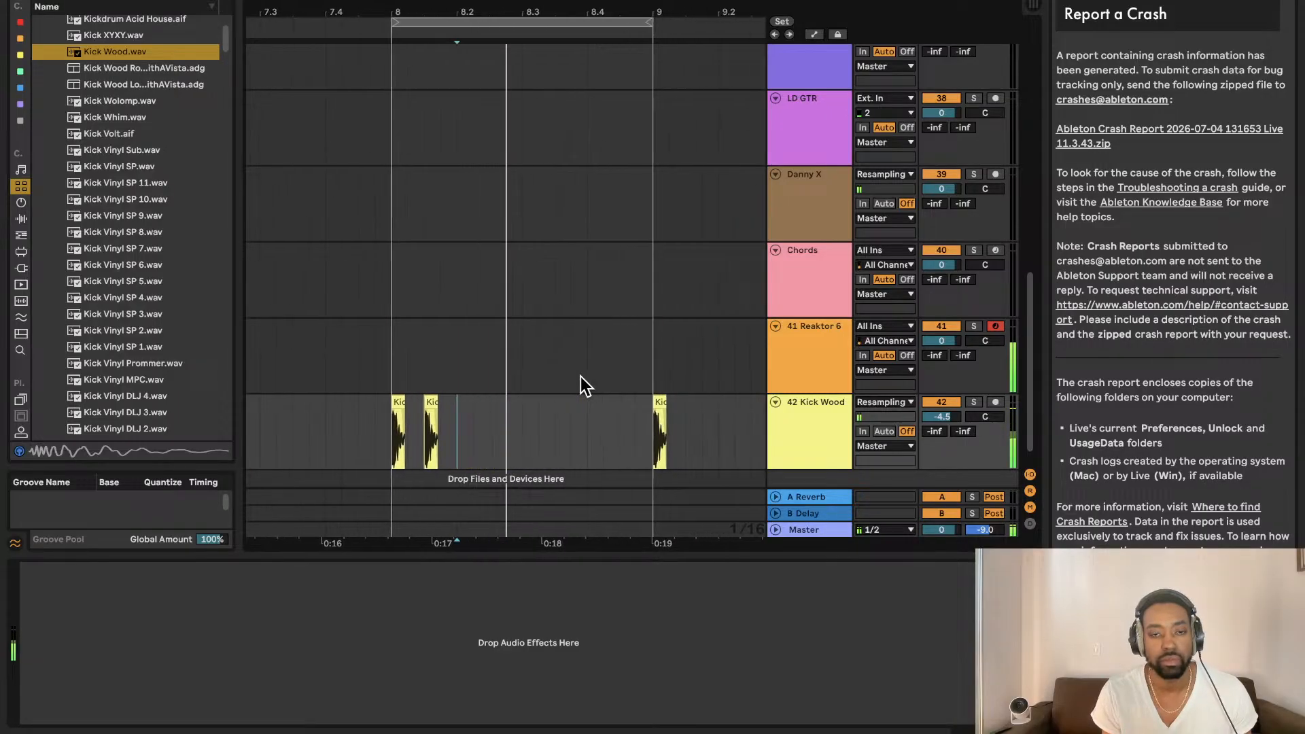
Step: Capture the notes just played on the Reaktor 6 track as a one-bar MIDI clip at bar 8
scroll(581, 311, right, 1)
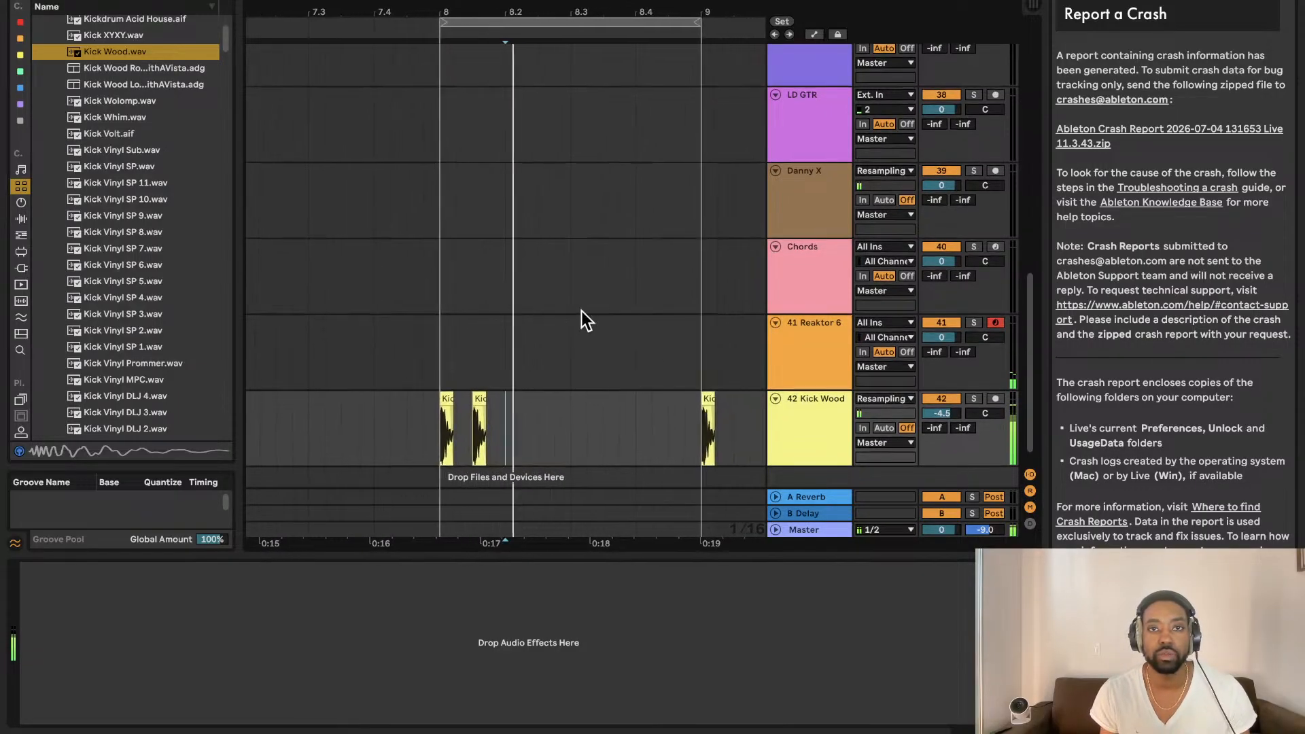
key(super+shift+c)
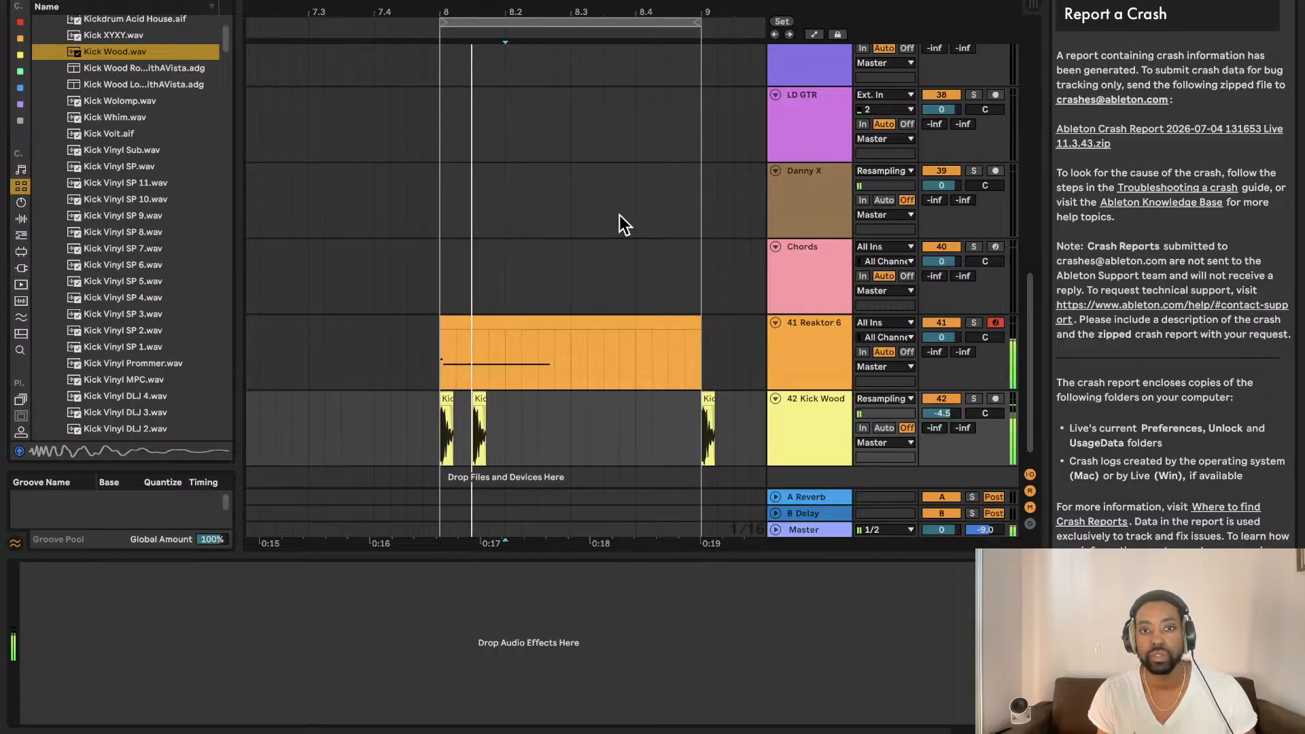
Step: Try moving the captured Reaktor 6 clip onto the Chords track and return it to bar 8 of its own track
drag(522, 326, 681, 312)
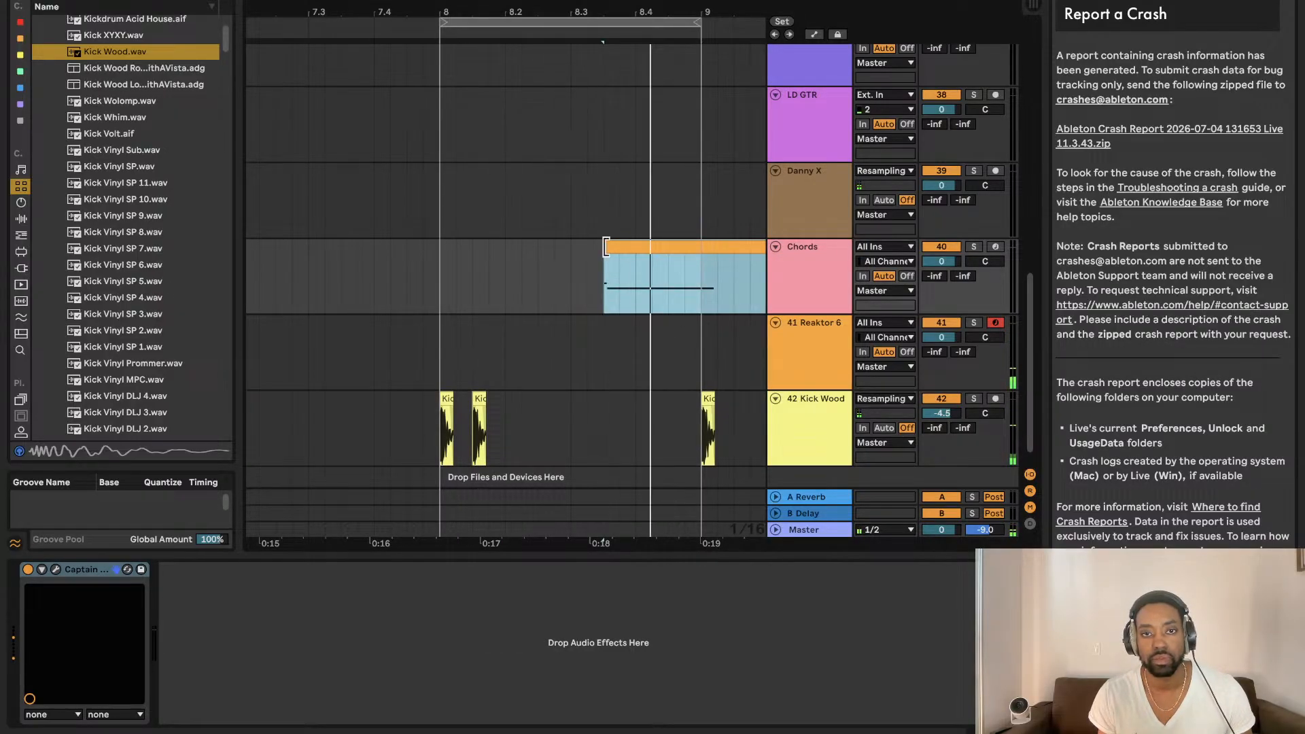
drag(614, 249, 442, 248)
key(ctrl+z)
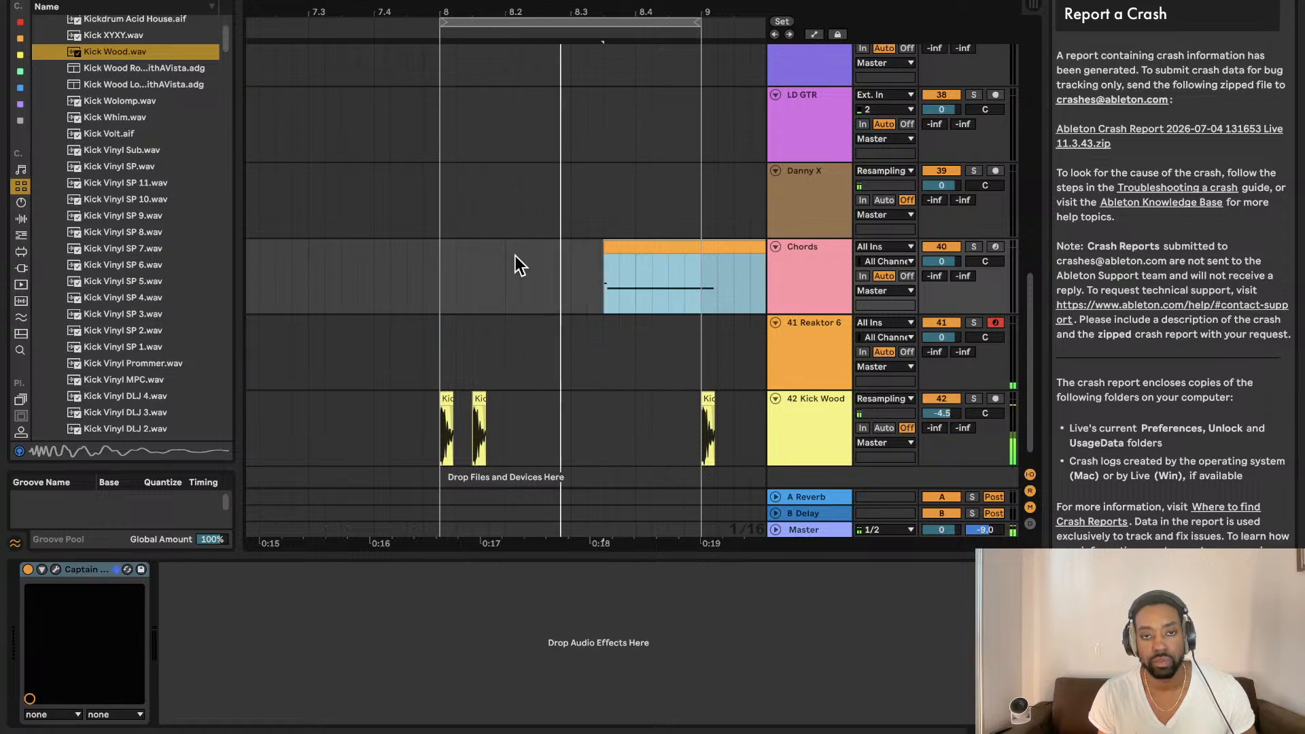
drag(609, 253, 446, 329)
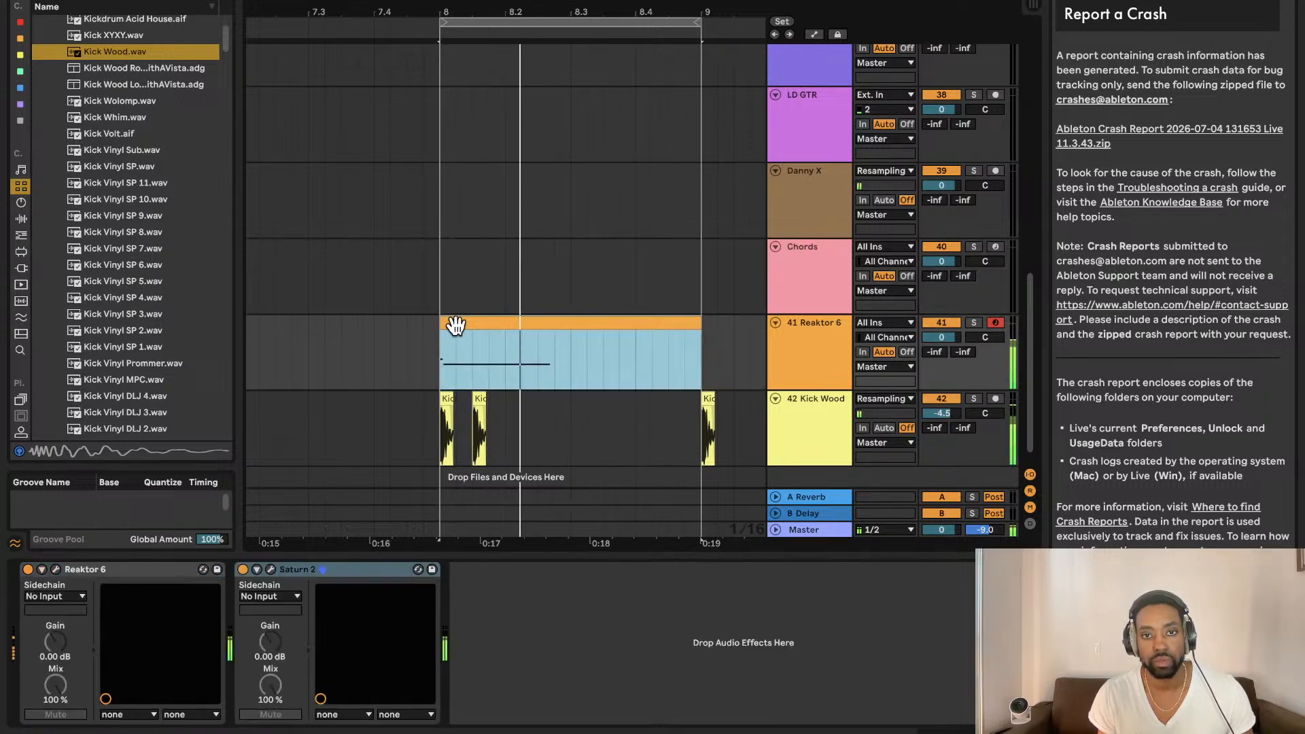
Step: View the notes of the captured Reaktor 6 clip and return to the track's device chain
double_click(579, 321)
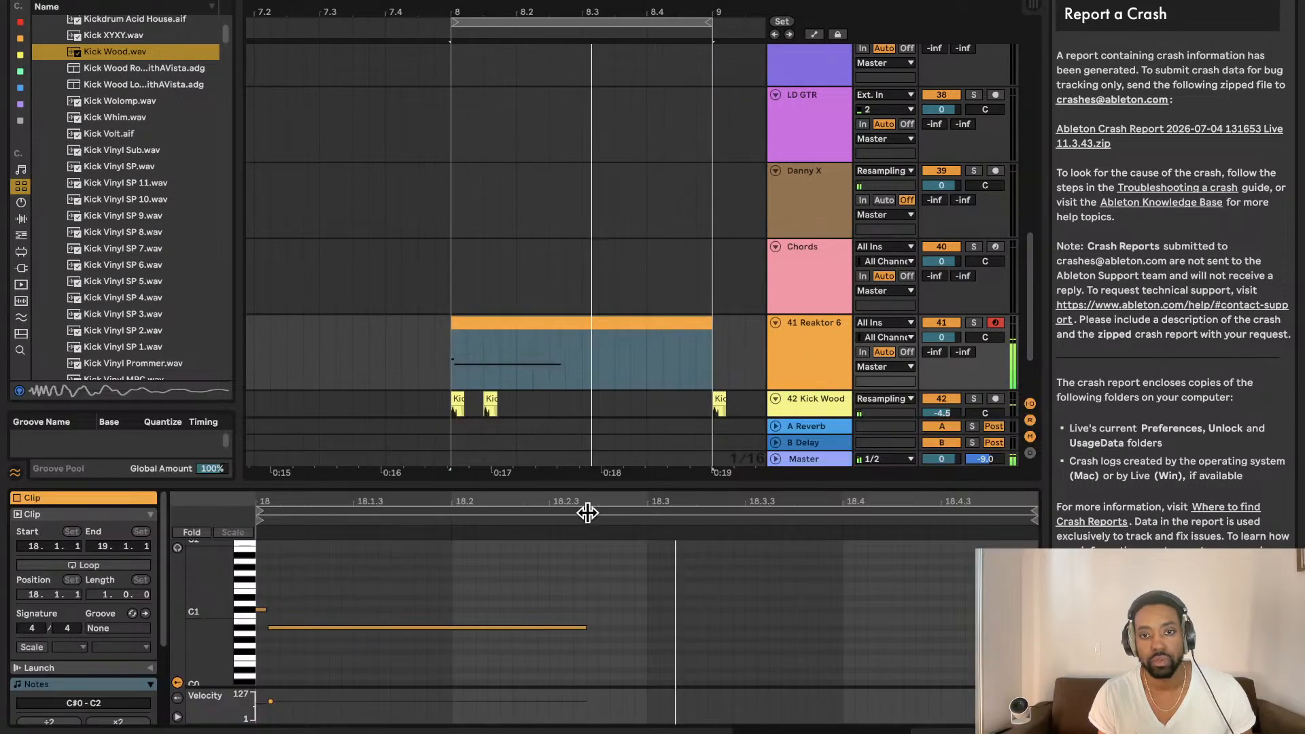
scroll(607, 341, down, 4)
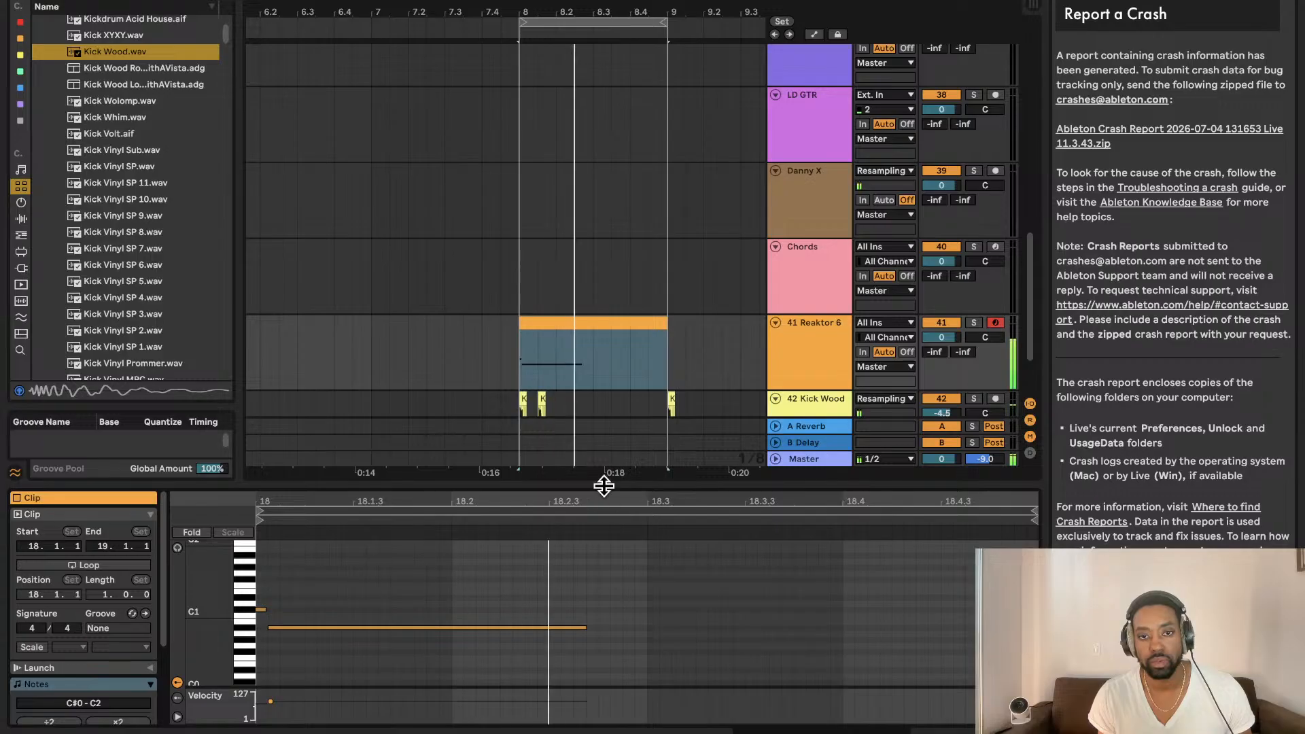
drag(604, 485, 582, 697)
double_click(592, 483)
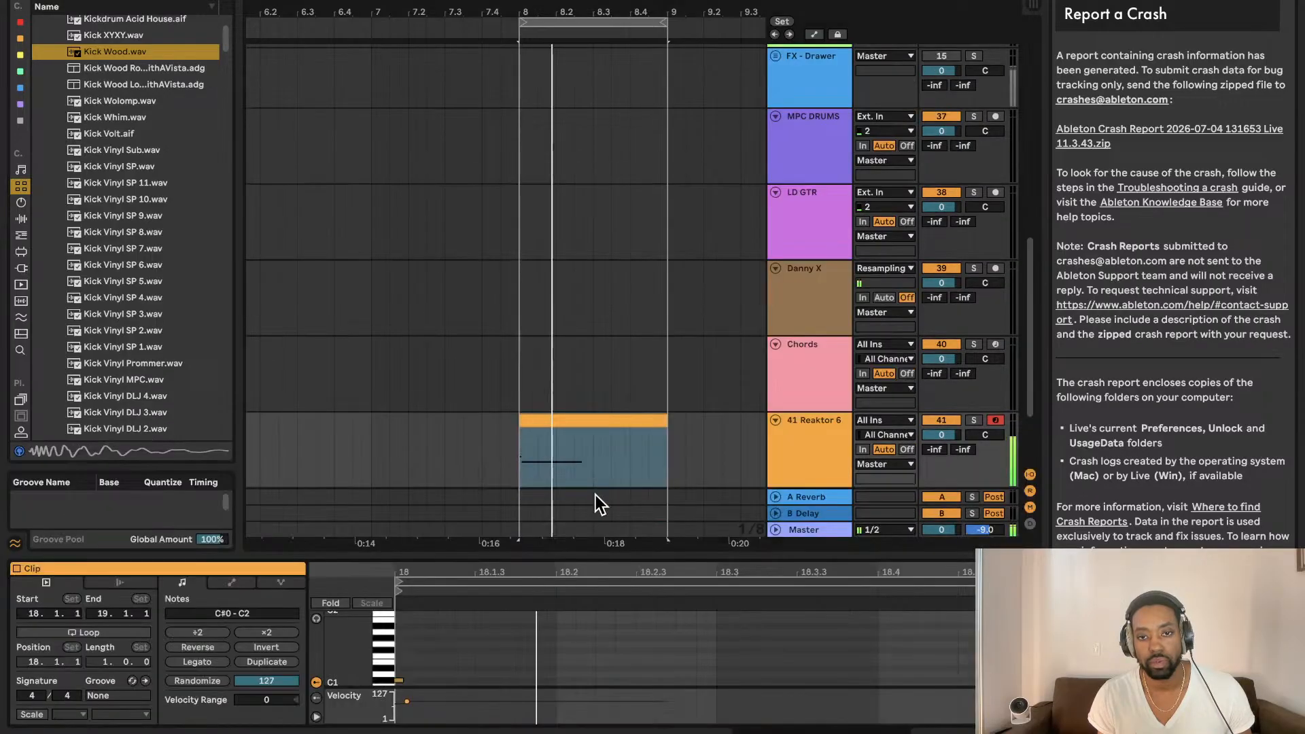
drag(588, 557, 592, 710)
double_click(799, 523)
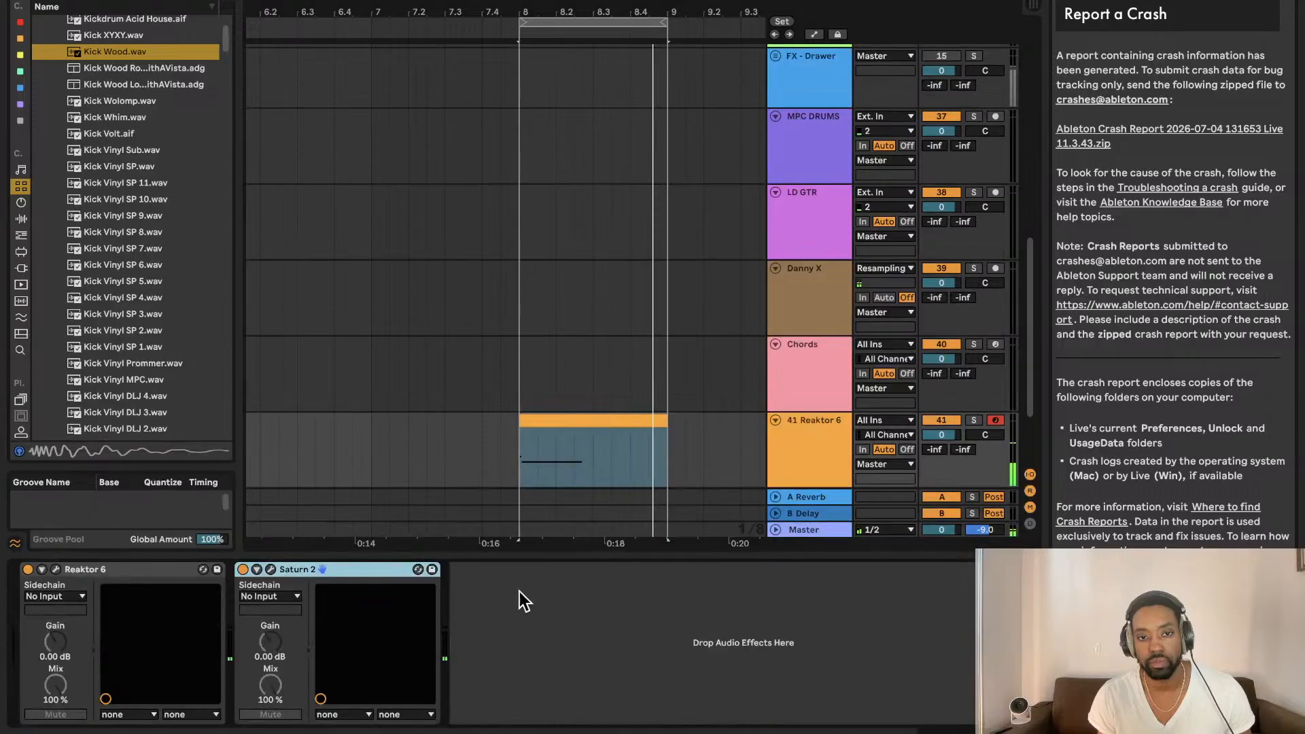
Step: Review the oscillator, ADSR, Mix and SVF blocks in the Reaktor 6 editor and close its window
click(57, 571)
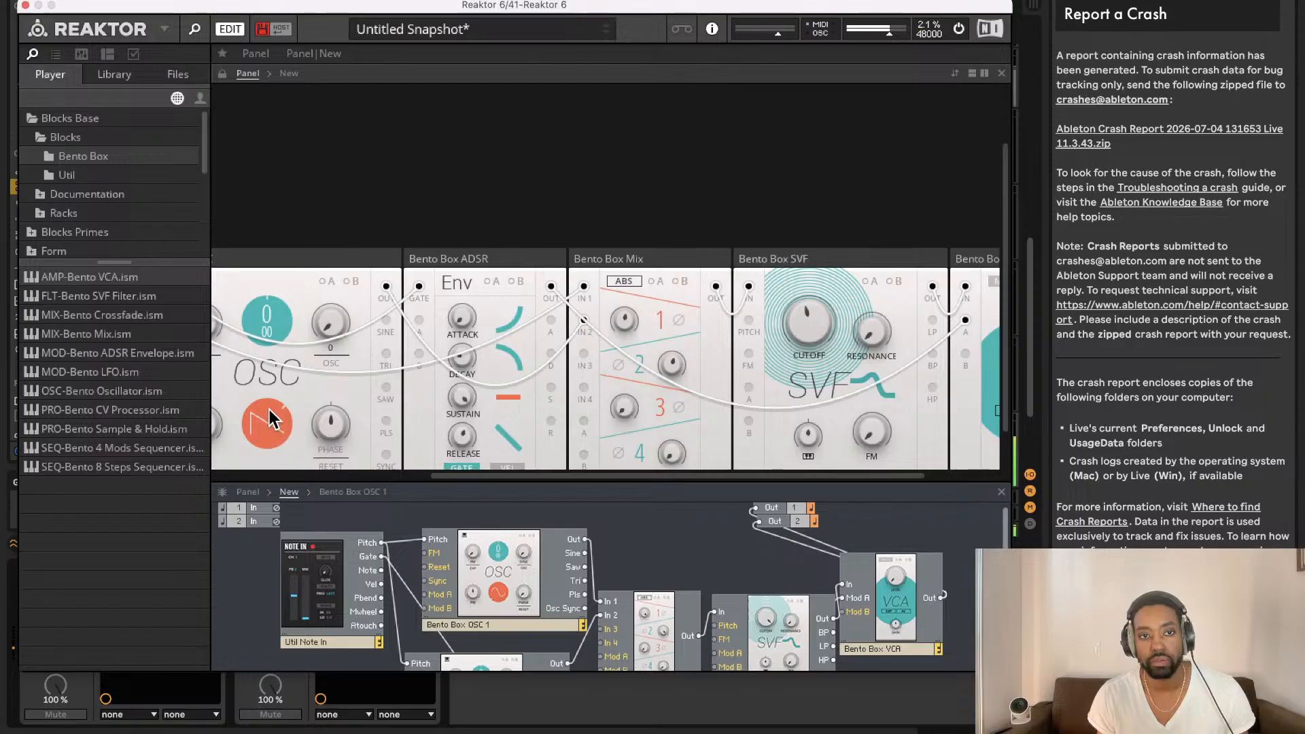
drag(401, 21, 440, 0)
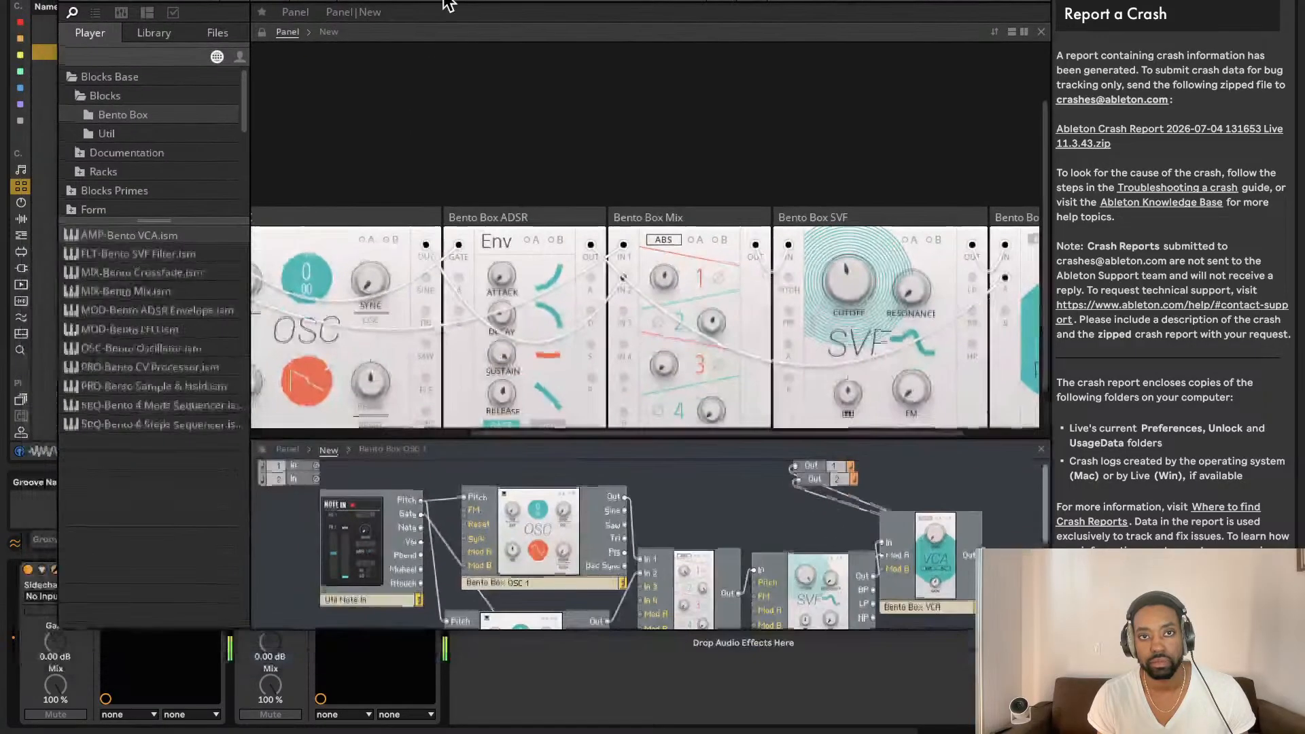
scroll(458, 253, left, 5)
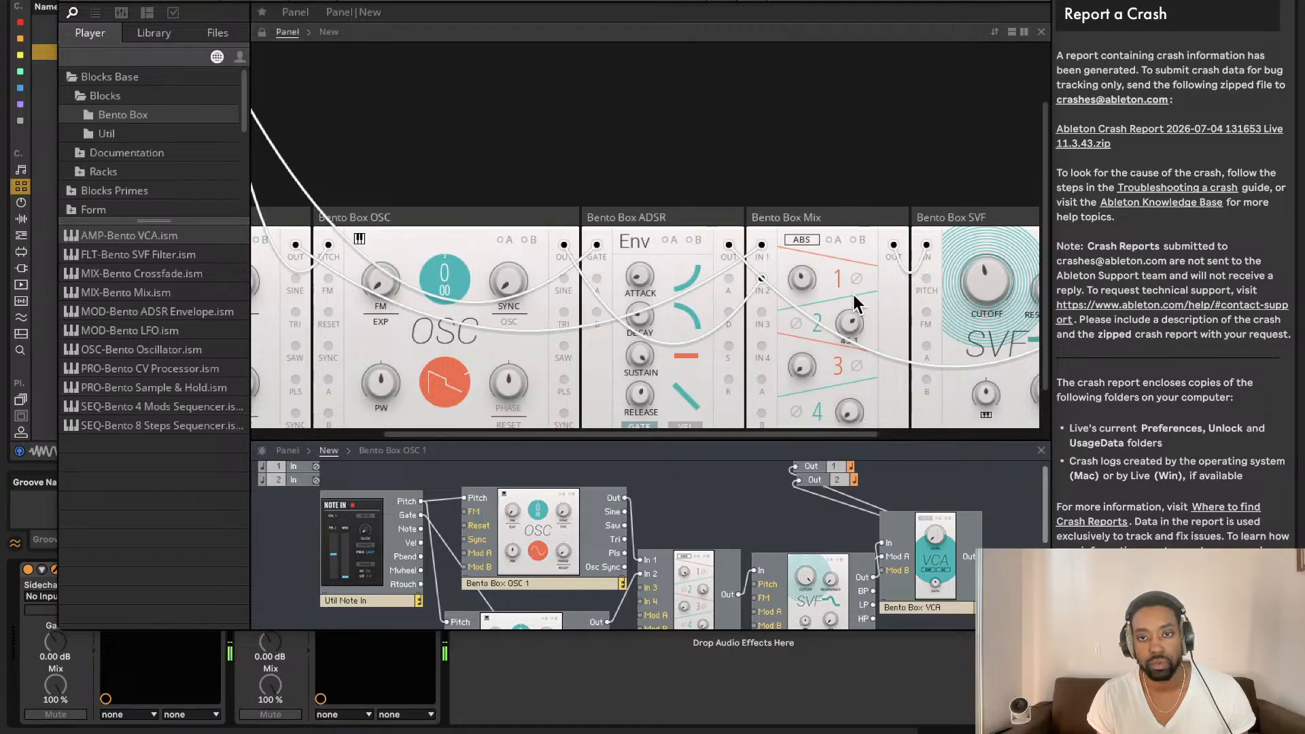
drag(853, 294, 850, 297)
scroll(838, 300, right, 6)
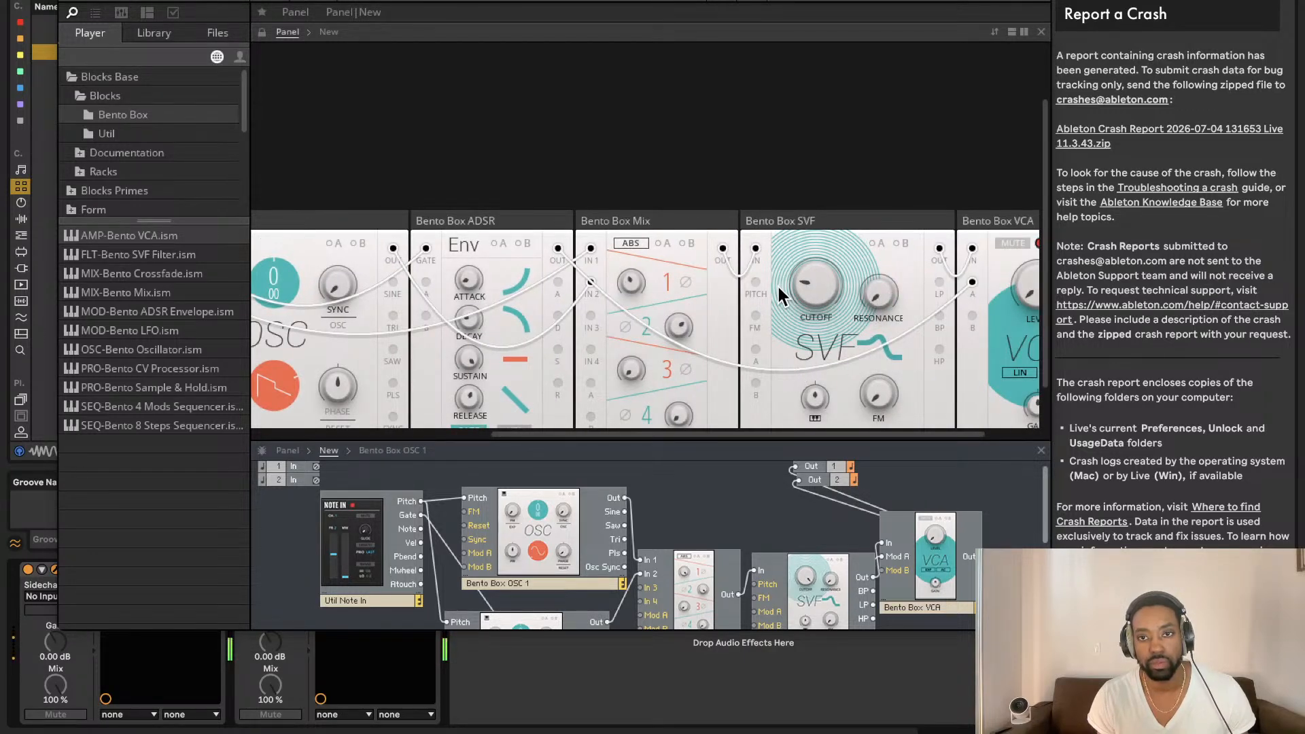
scroll(781, 289, left, 1)
scroll(762, 269, left, 3)
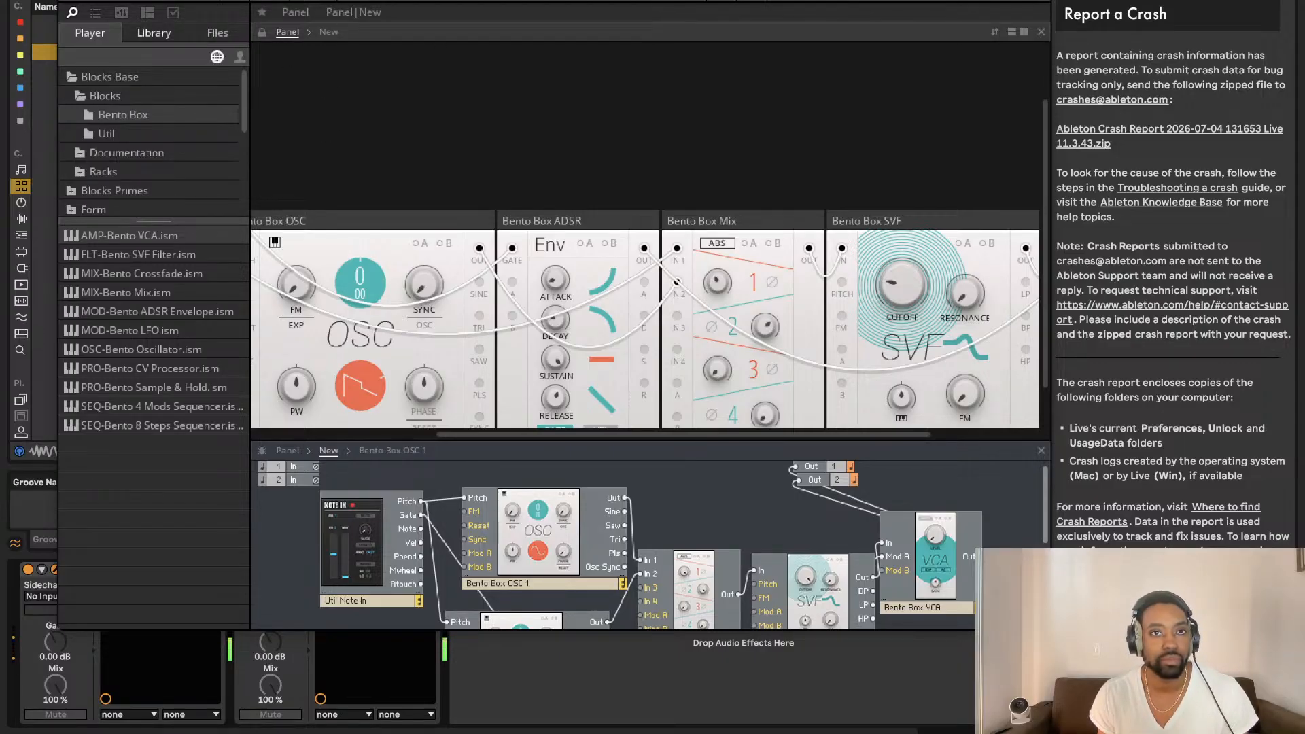
key(super+w)
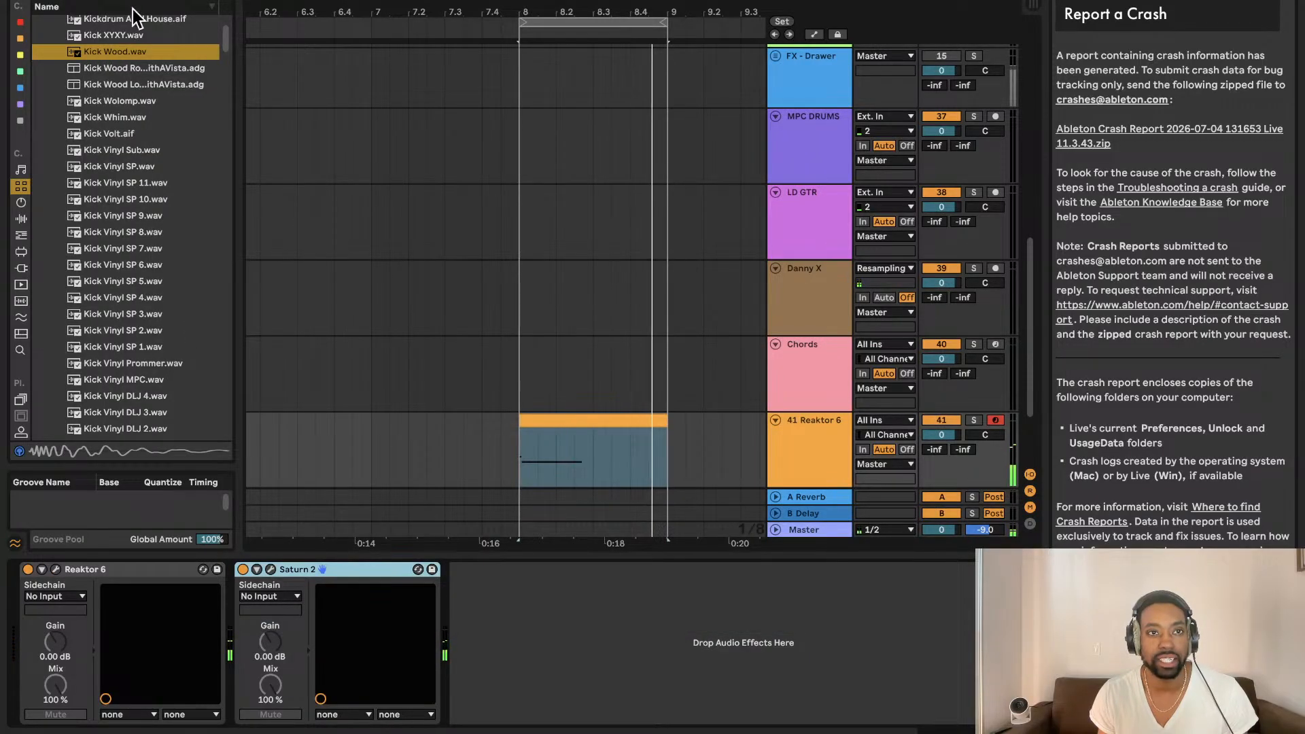
Step: Search the sample browser for "snare" and audition the Snare Vinyl samples
text(val)
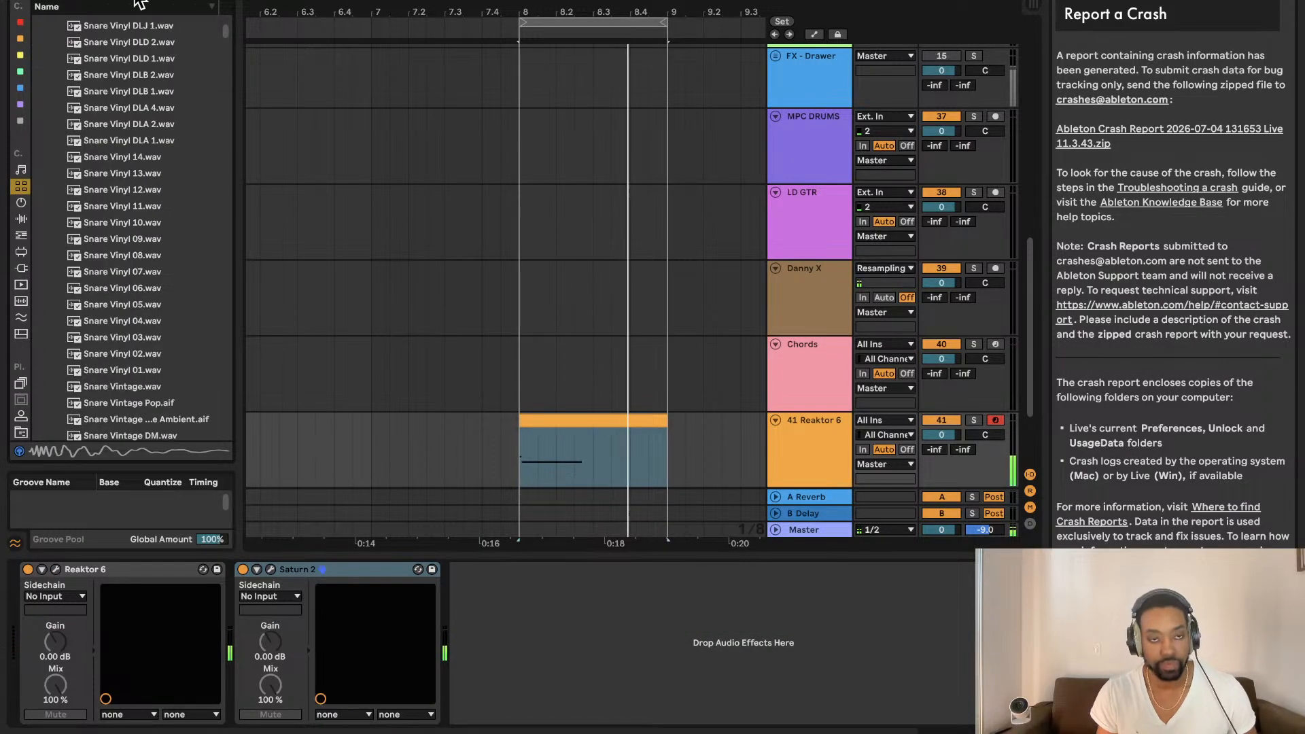
text(snare)
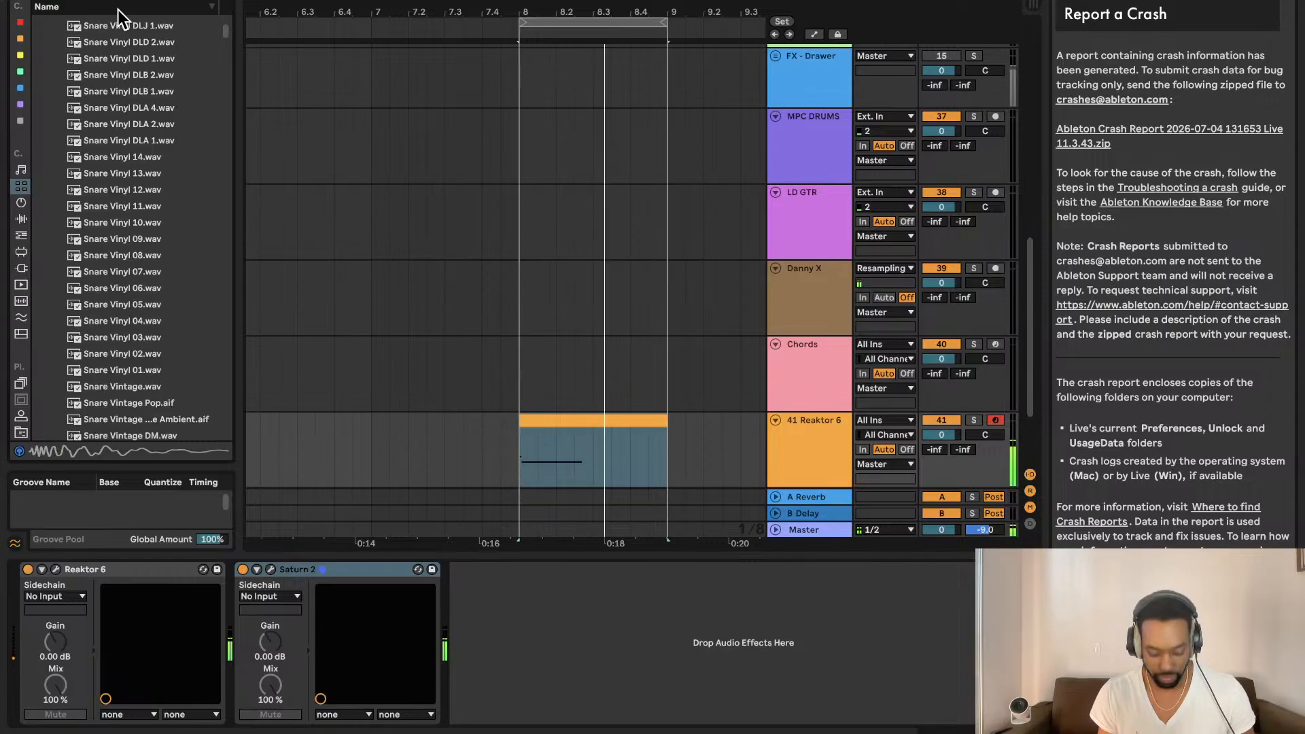
click(132, 137)
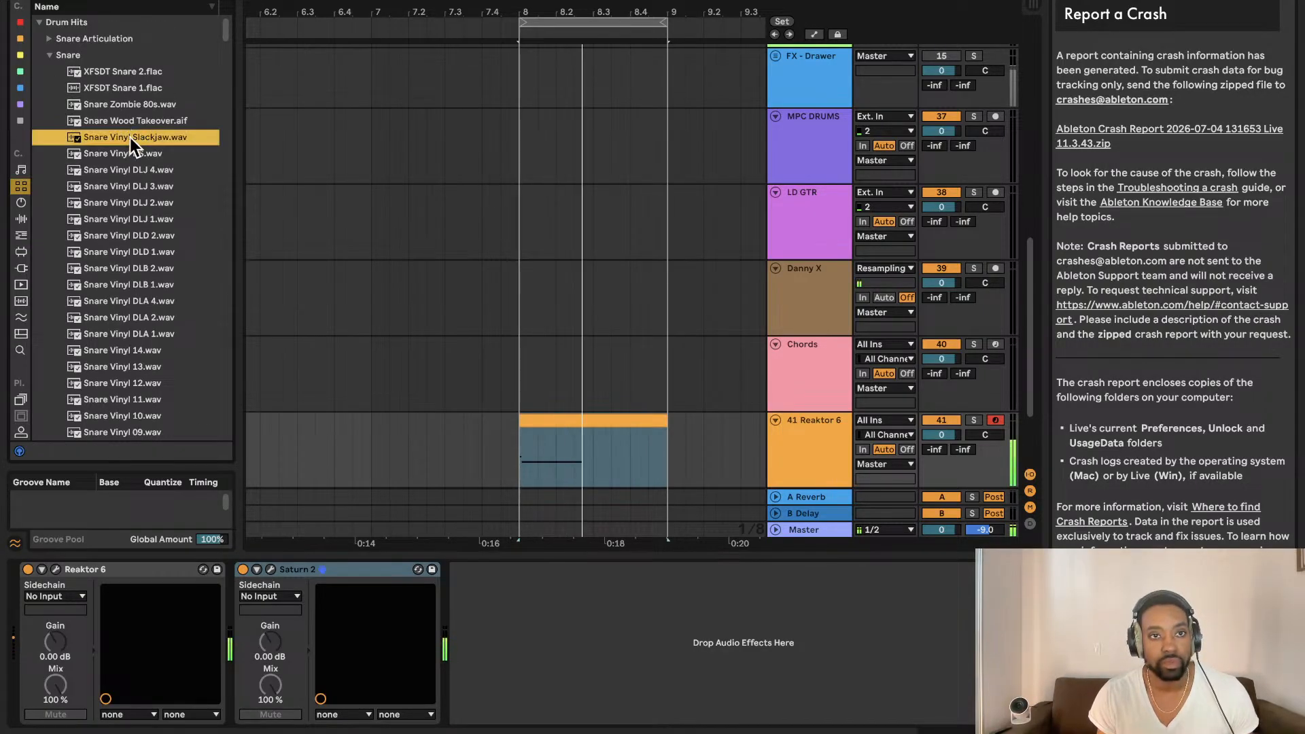
click(129, 169)
click(121, 300)
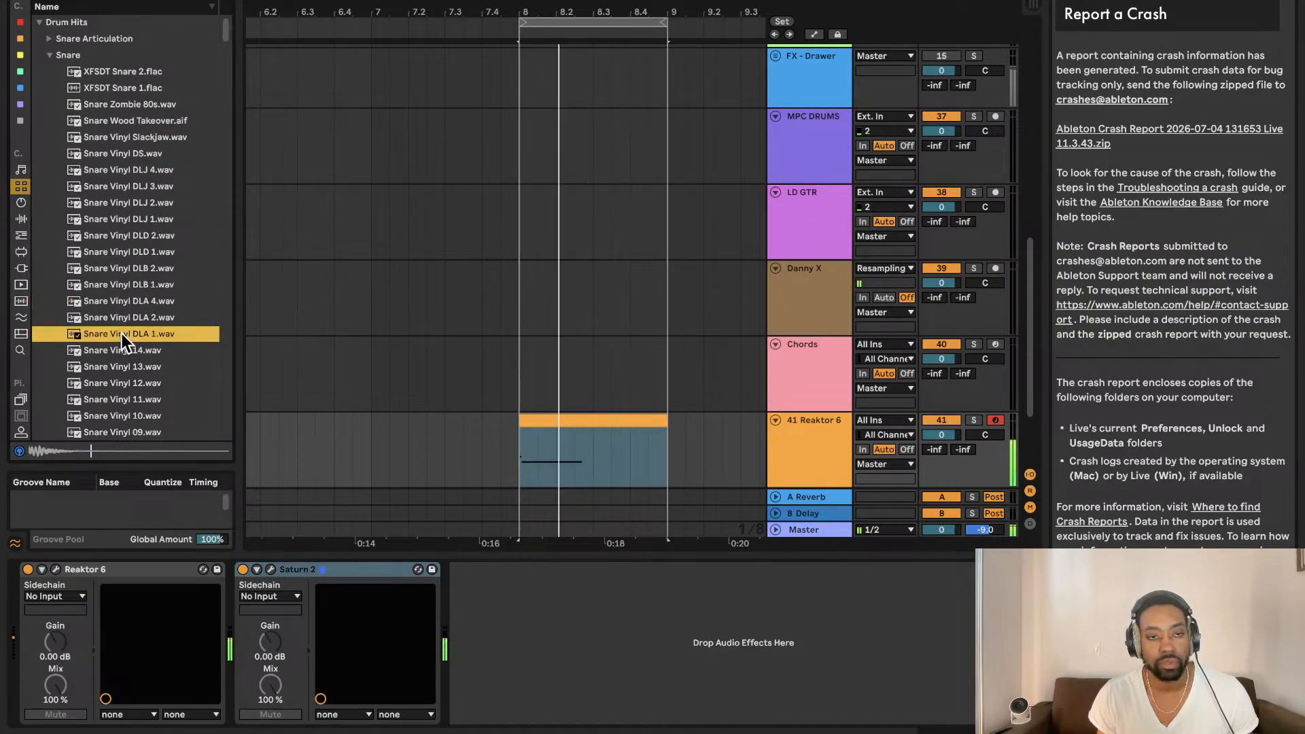
scroll(123, 333, down, 5)
click(131, 318)
scroll(132, 316, down, 8)
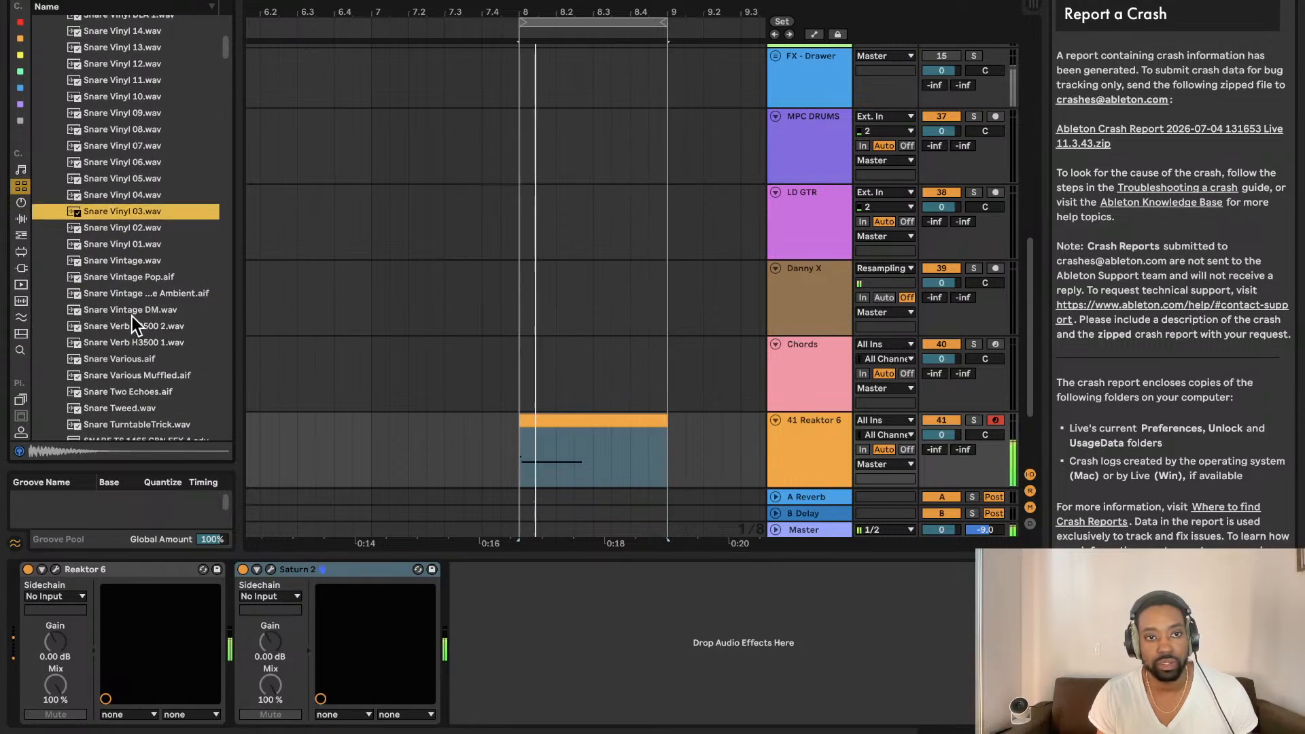
Step: Audition the snare samples from Snare TurntableTrick.wav up to Snare Verb H3500 2.wav
click(143, 195)
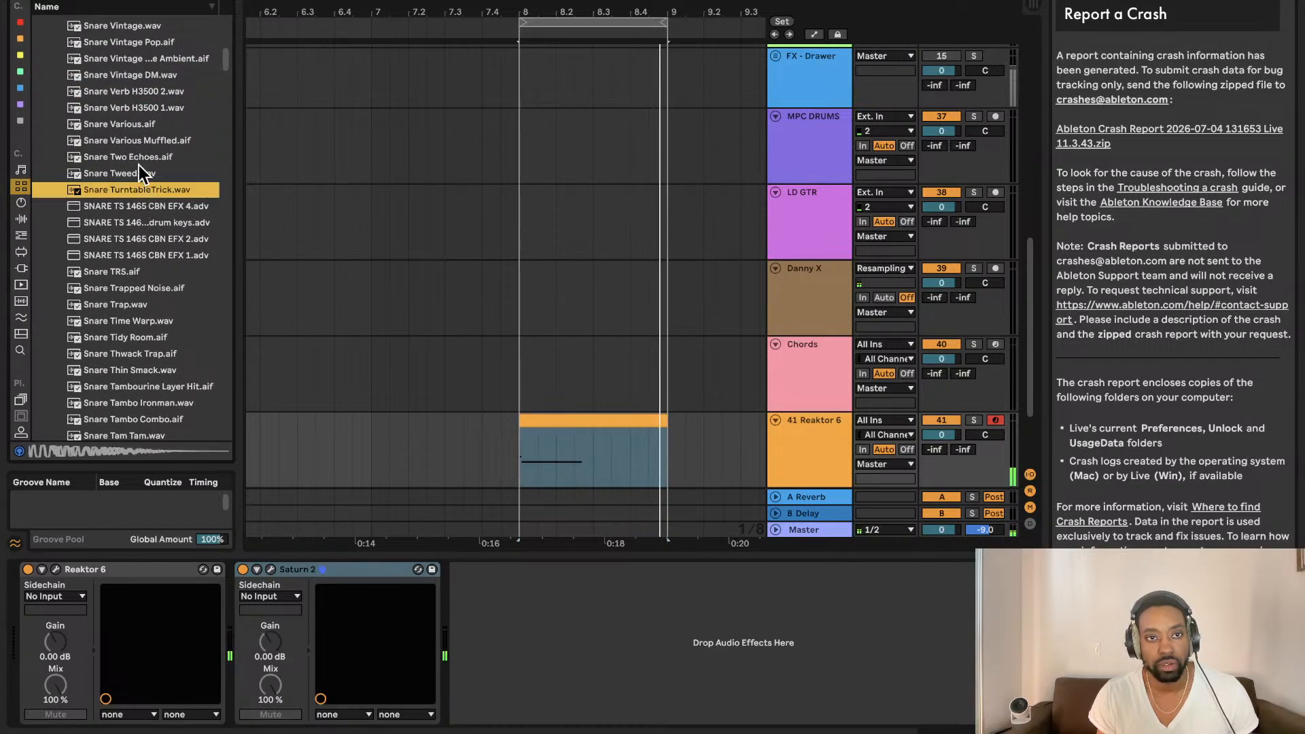
click(139, 171)
click(136, 157)
click(132, 139)
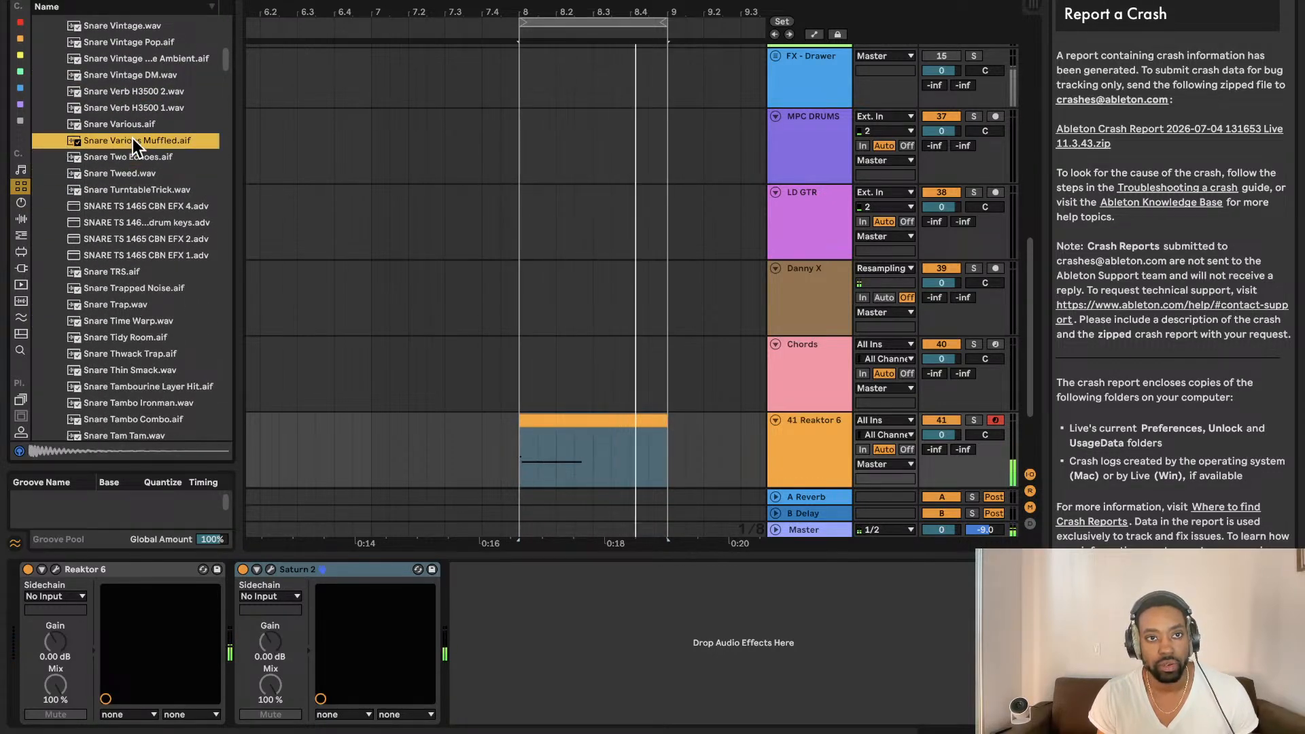
click(130, 128)
click(136, 110)
click(137, 93)
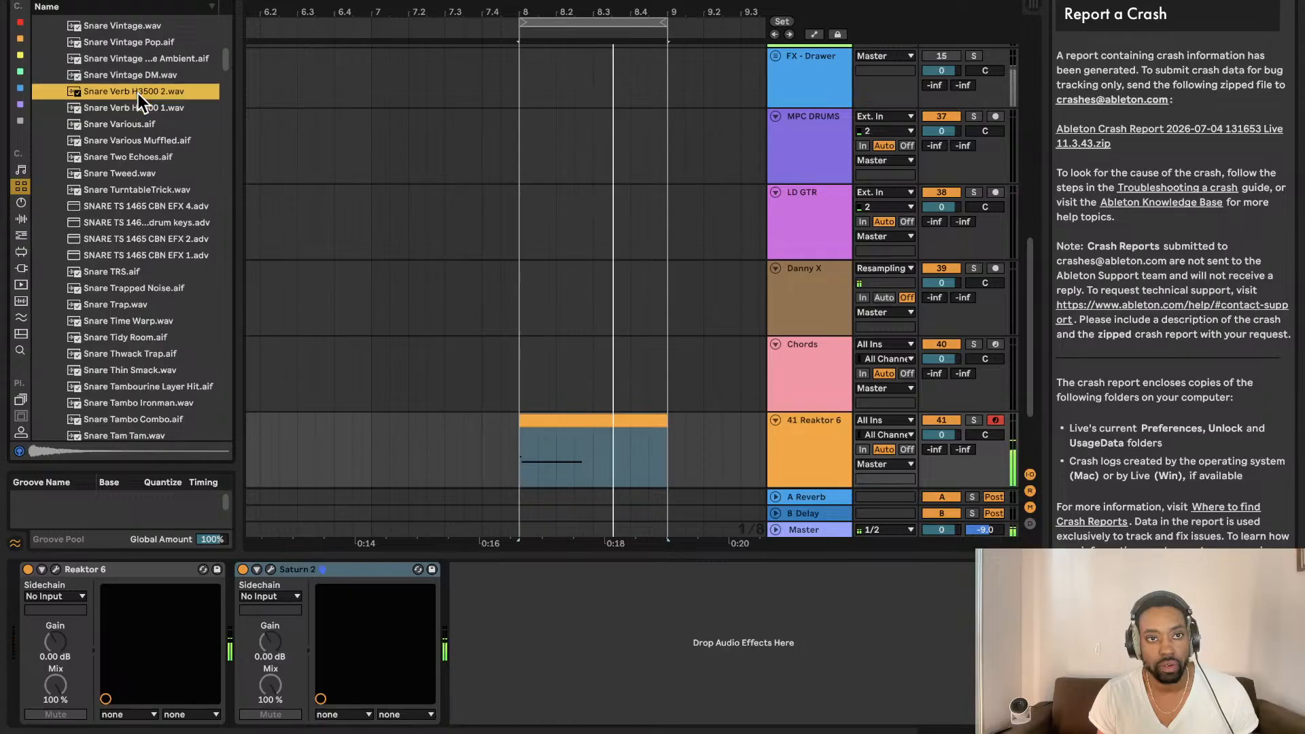
Step: Try adding Snare Vintage DM.wav to the Chords track and cancel the audio-to-MIDI conversion
click(139, 76)
drag(133, 83, 564, 380)
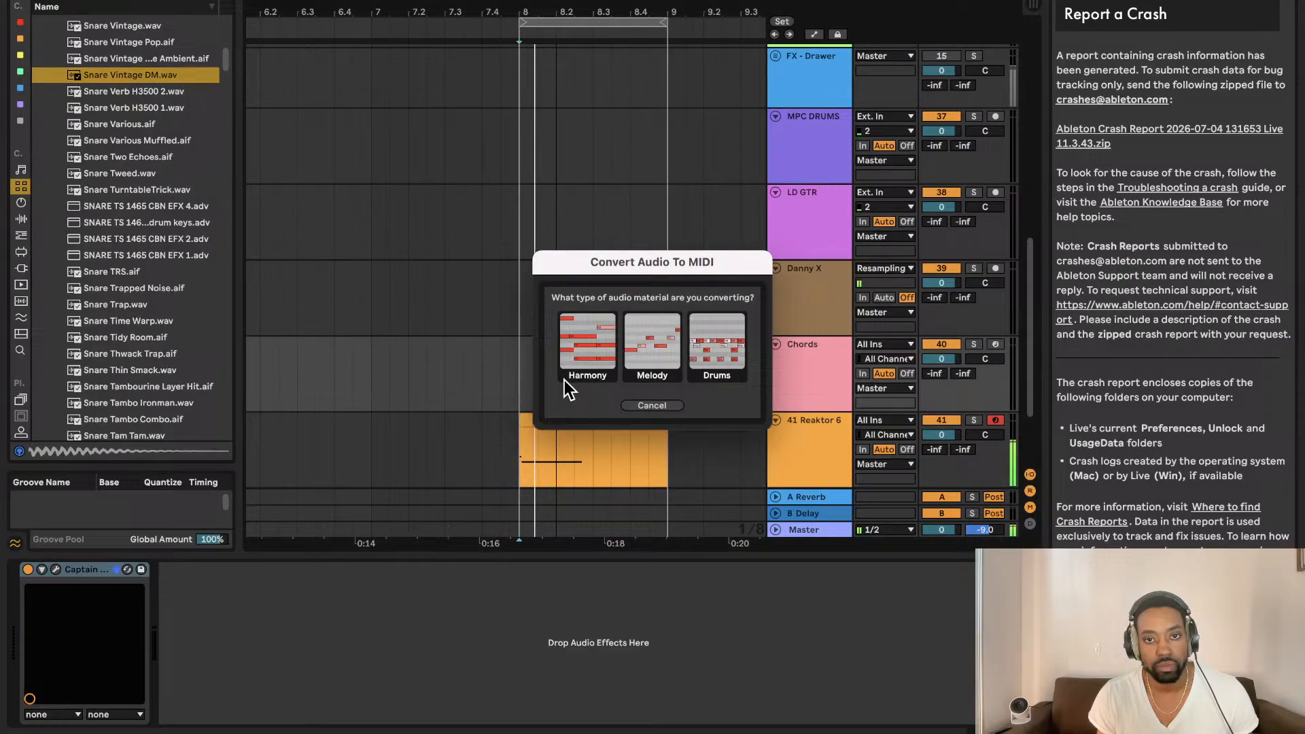
click(642, 402)
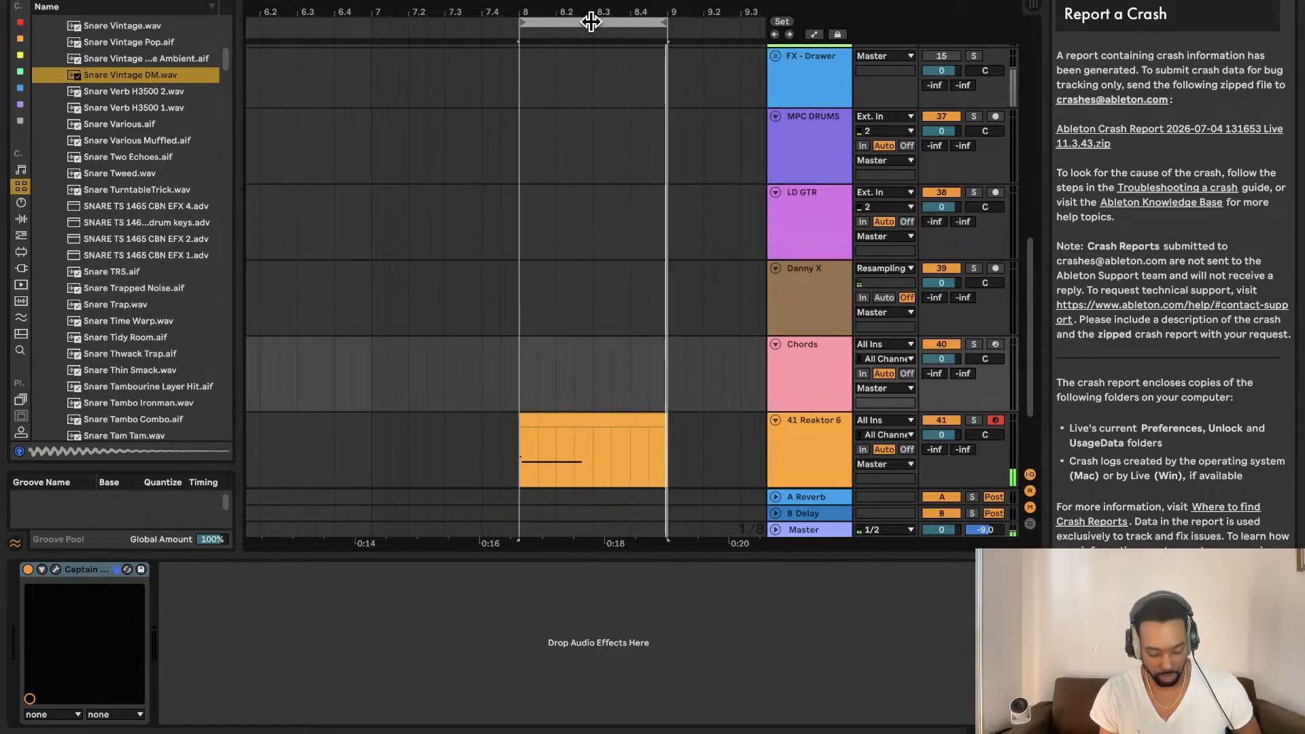
Step: Duplicate the looped bar 8 with its Reaktor 6 clip and kicks into bar 9, extending the loop to bar 10
key(super+d)
scroll(587, 176, down, 3)
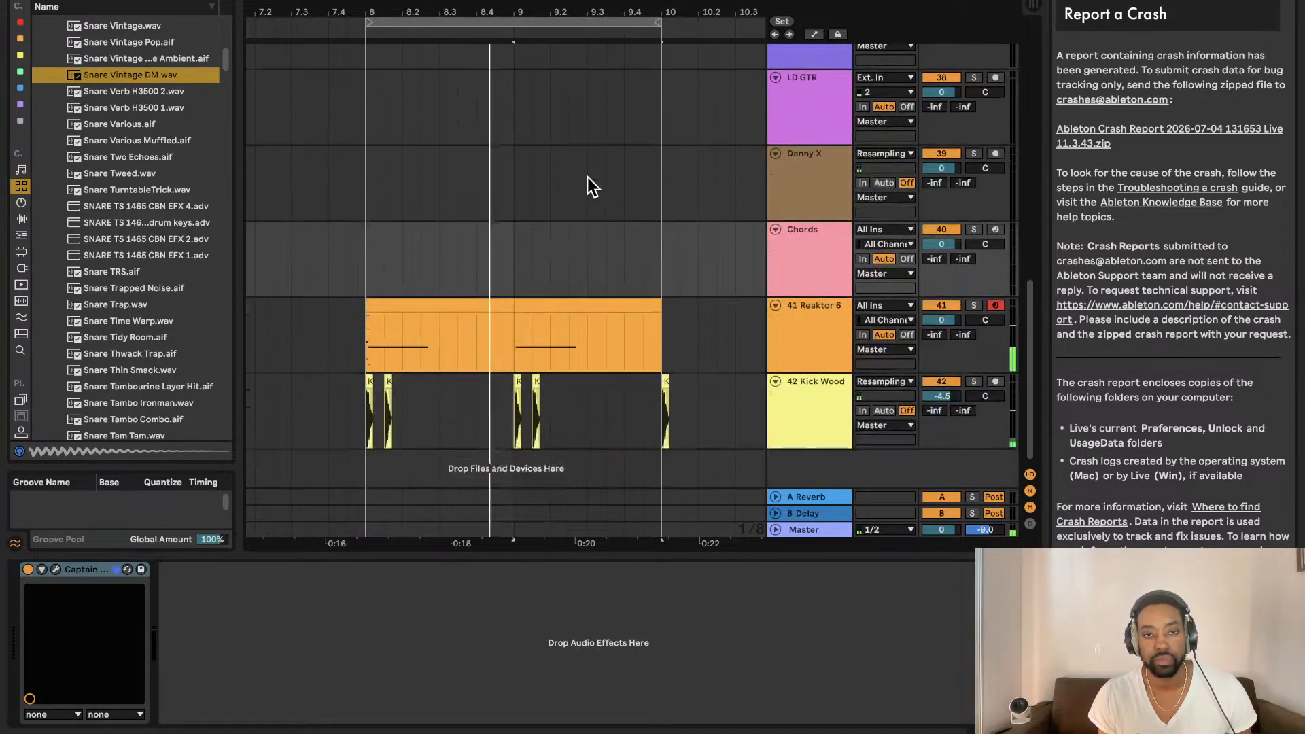
Step: Audition further snares from Snare TurntableTrick.wav down to Snare Slackjaw.wav, including Snare Swish.aif and Snare Stackery.aif
click(124, 192)
click(149, 218)
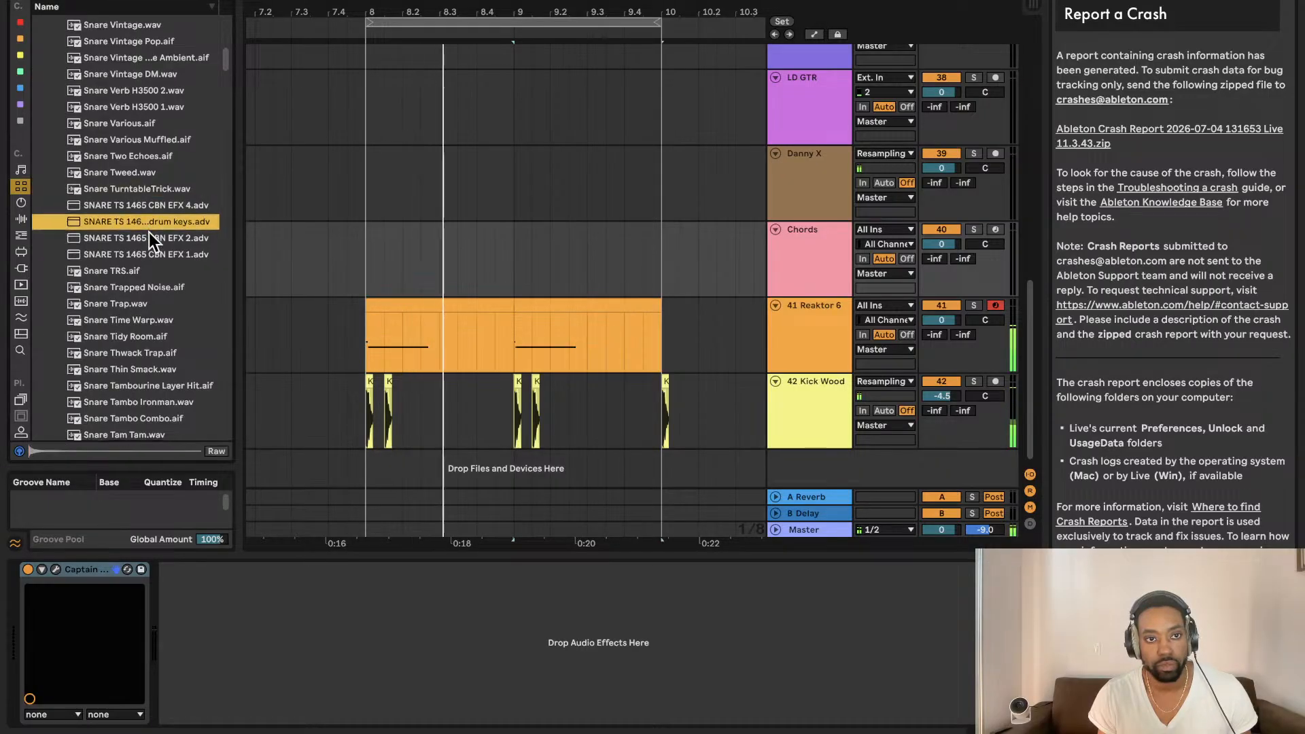
scroll(145, 238, down, 5)
click(133, 219)
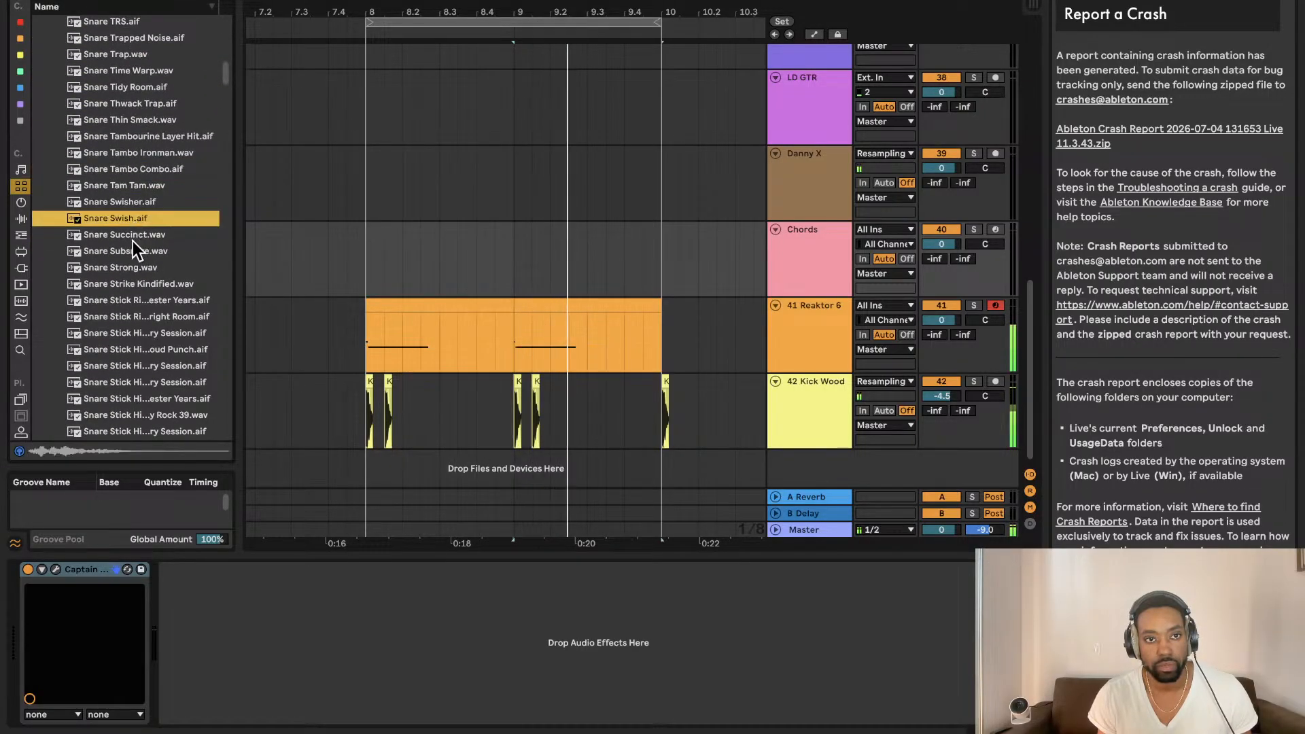
click(133, 239)
scroll(133, 243, down, 3)
click(133, 243)
scroll(133, 243, down, 3)
click(134, 251)
scroll(132, 255, down, 5)
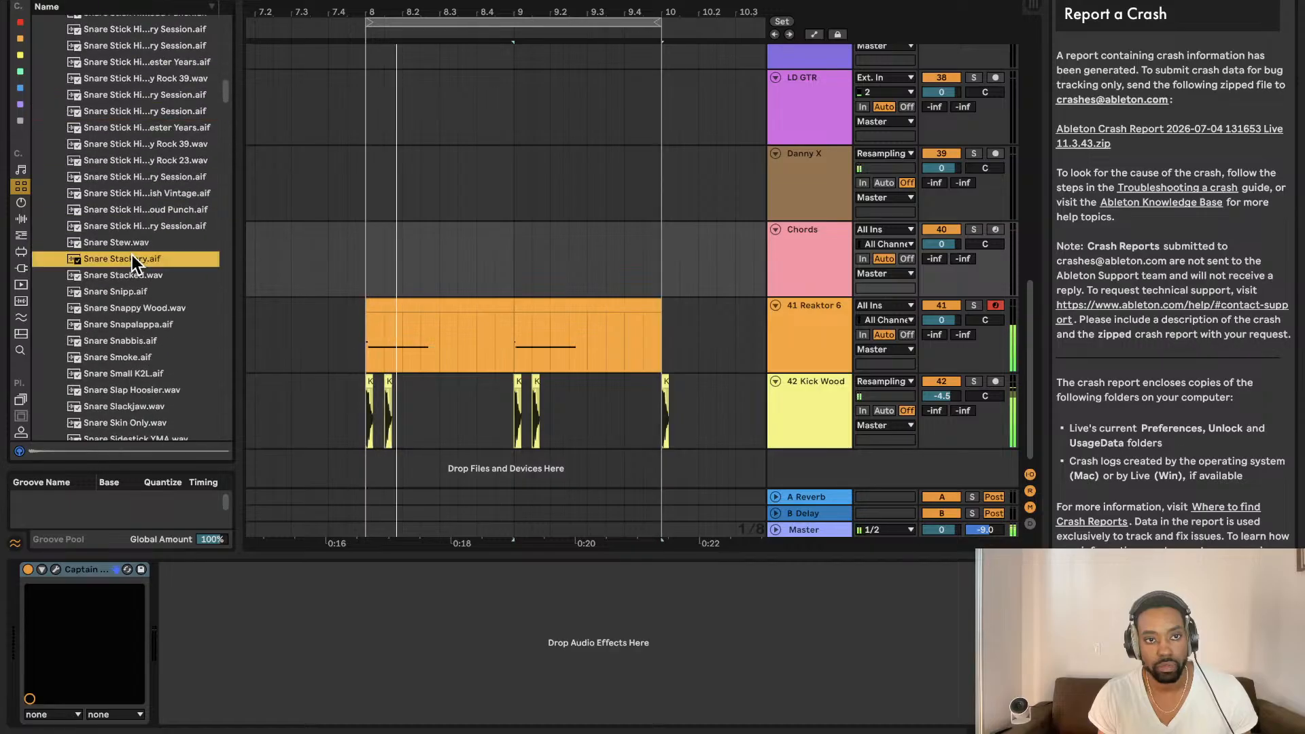
click(130, 262)
scroll(132, 262, down, 2)
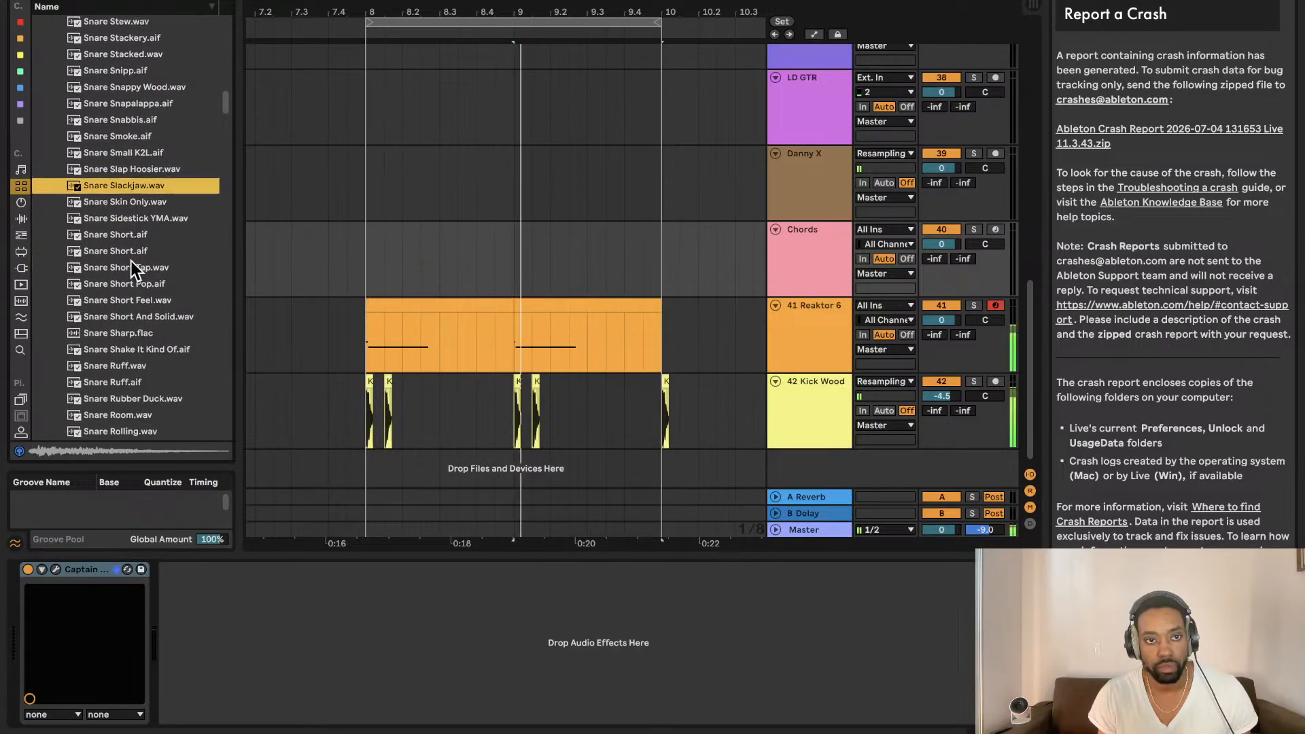
Step: Audition the snares from the Snare Short samples down through Snare Rolling.wav to Snare Ring.aif
click(132, 259)
scroll(132, 259, down, 3)
click(132, 261)
scroll(131, 260, down, 2)
click(129, 261)
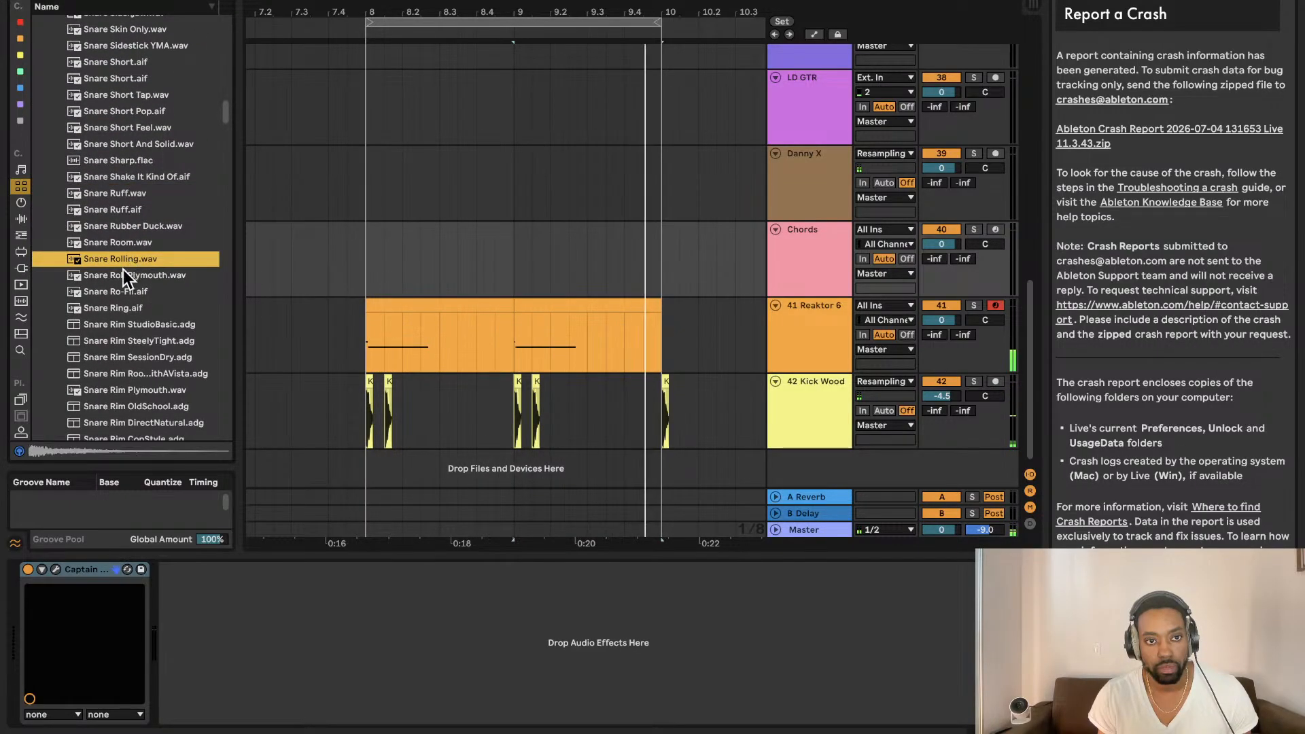
click(122, 274)
scroll(119, 280, down, 2)
click(120, 284)
click(120, 275)
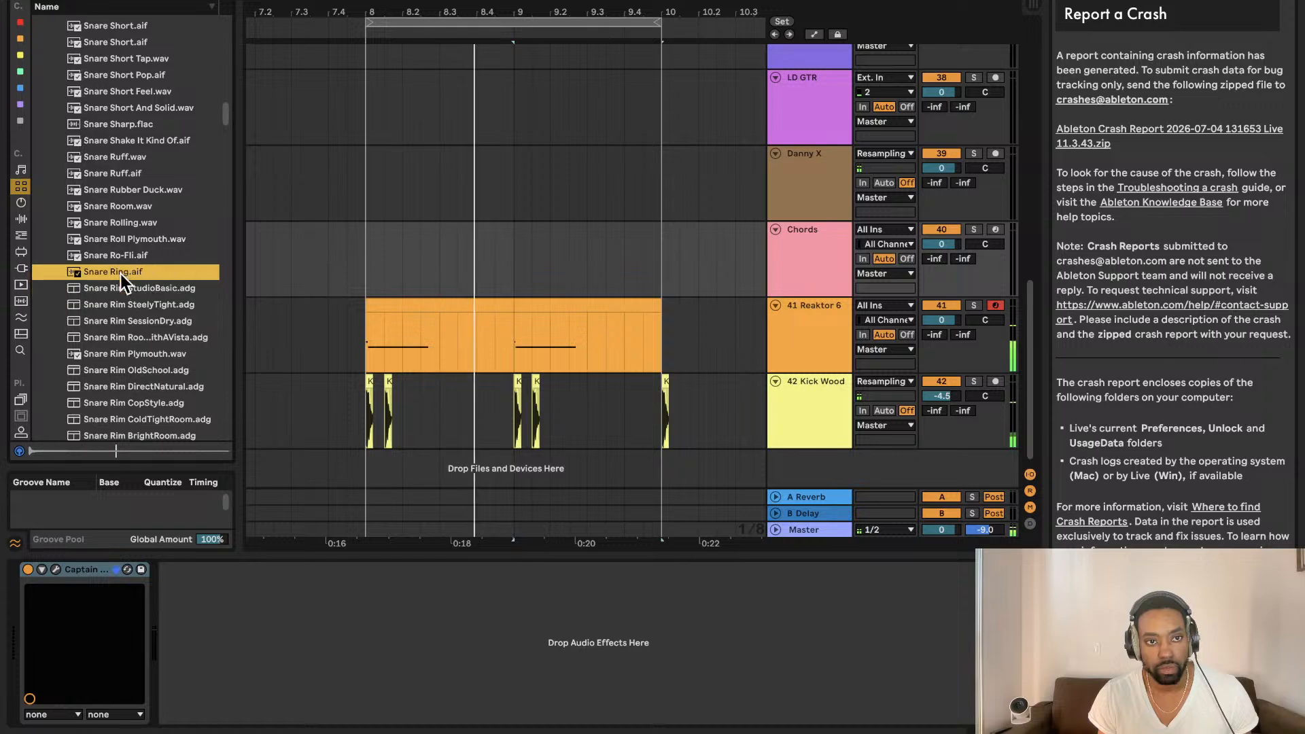
Step: Add Snare Ring.aif on a new track below Kick Wood and position the hit at 8.2
mouse_move(119, 274)
mouse_down()
mouse_move(458, 497)
mouse_move(439, 516)
mouse_move(429, 482)
mouse_up()
click(366, 471)
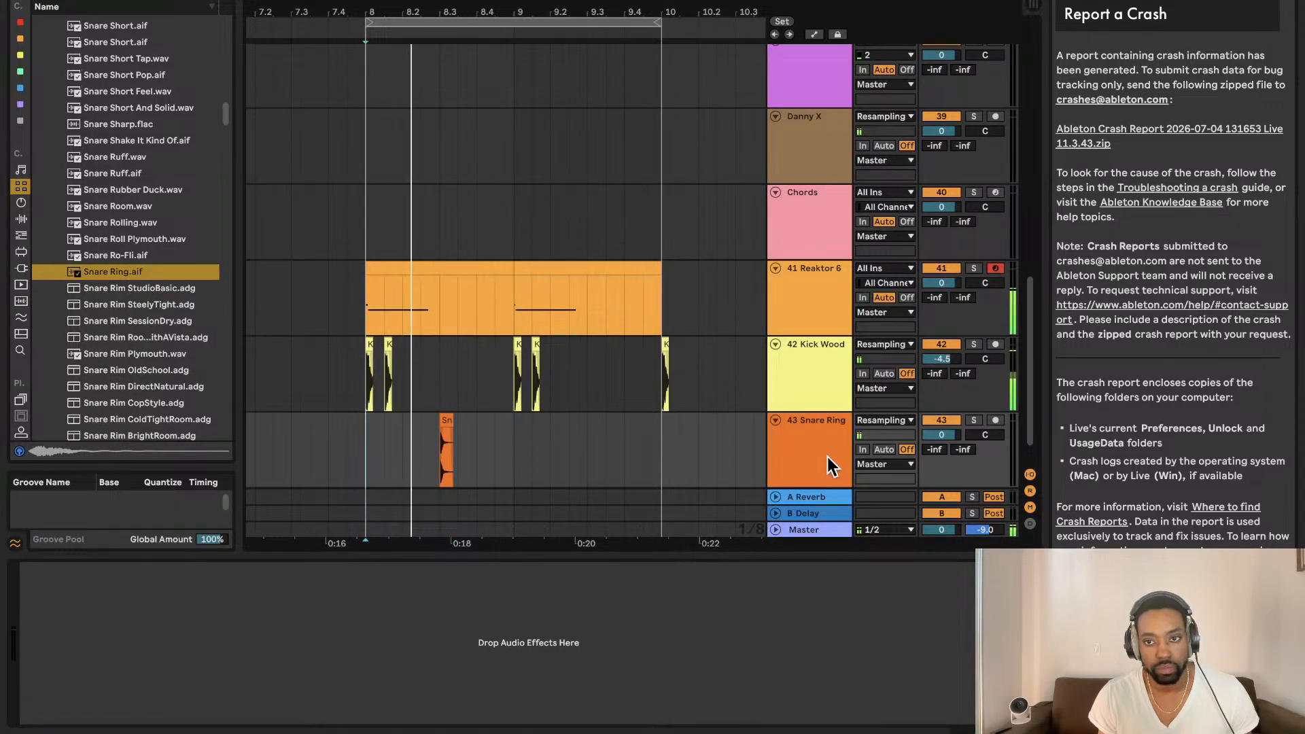
click(449, 425)
drag(442, 420, 407, 423)
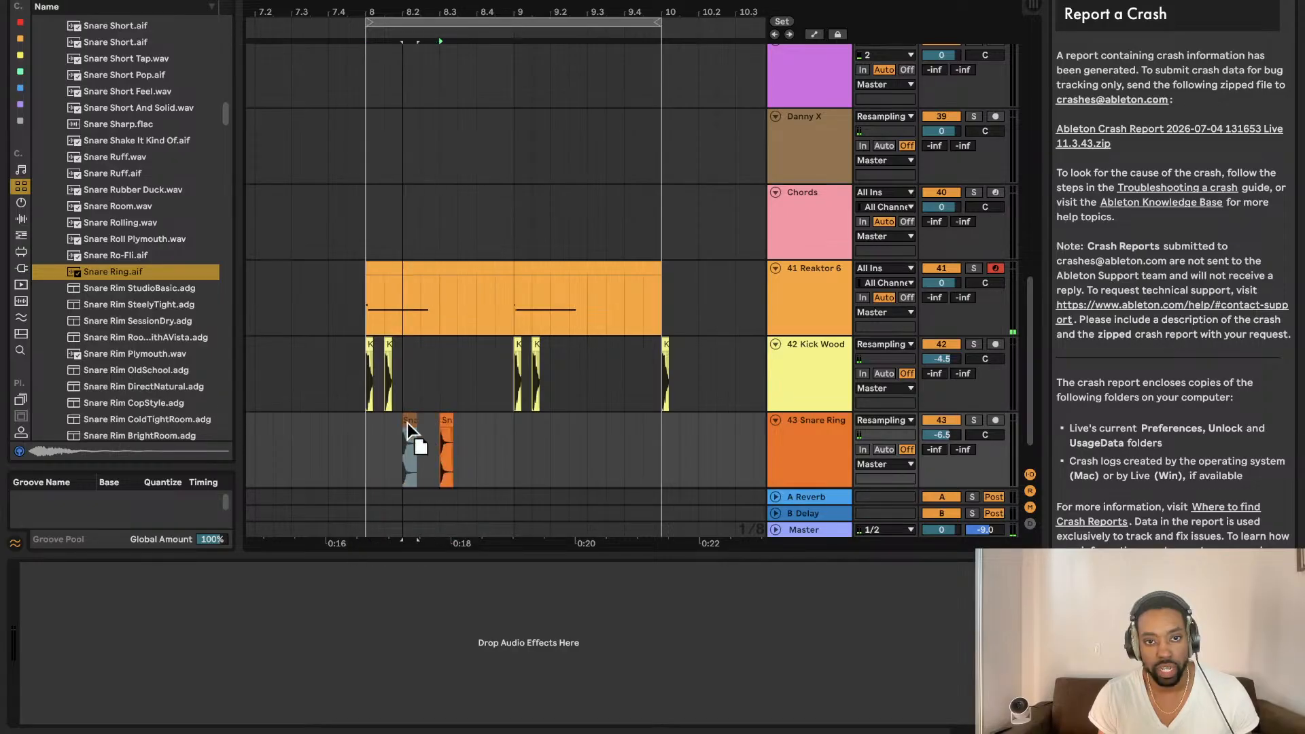
Step: Play the loop from bar 8, set the Snare Ring track's volume to -12.8 dB and open its clip
click(365, 435)
key(space)
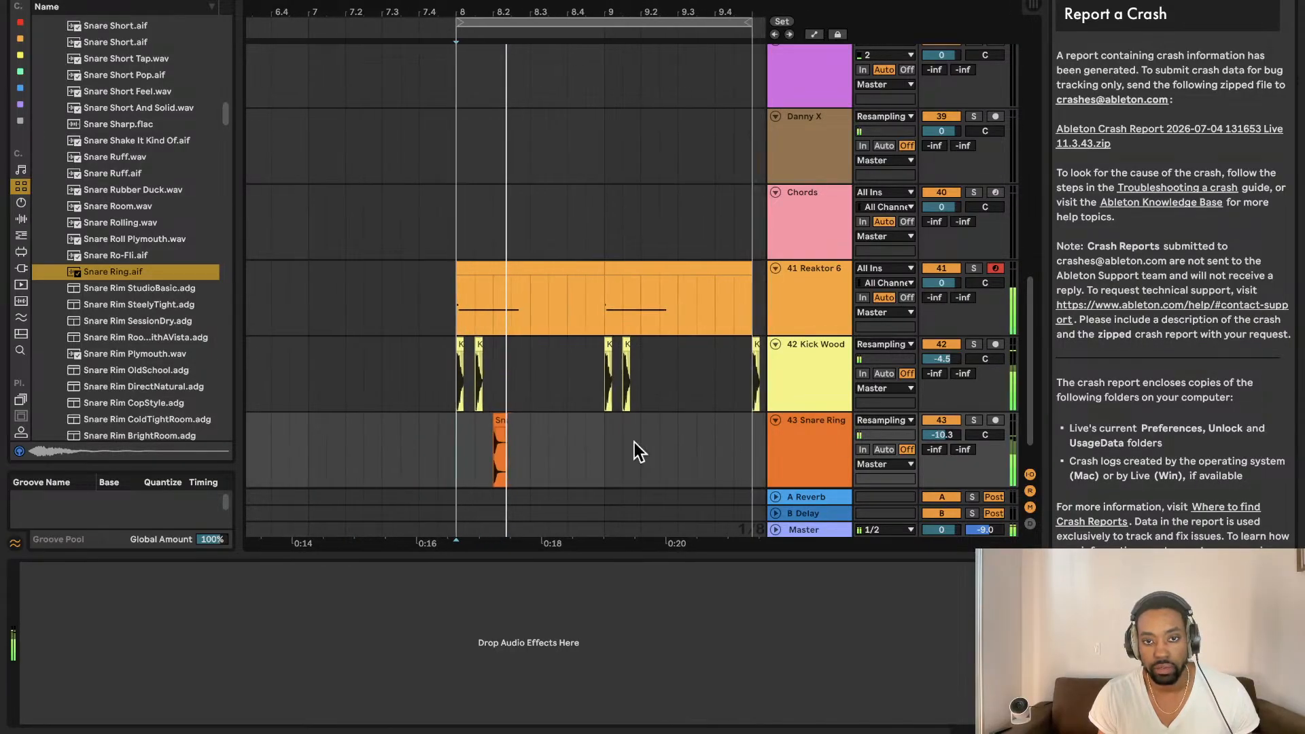
drag(942, 435, 941, 440)
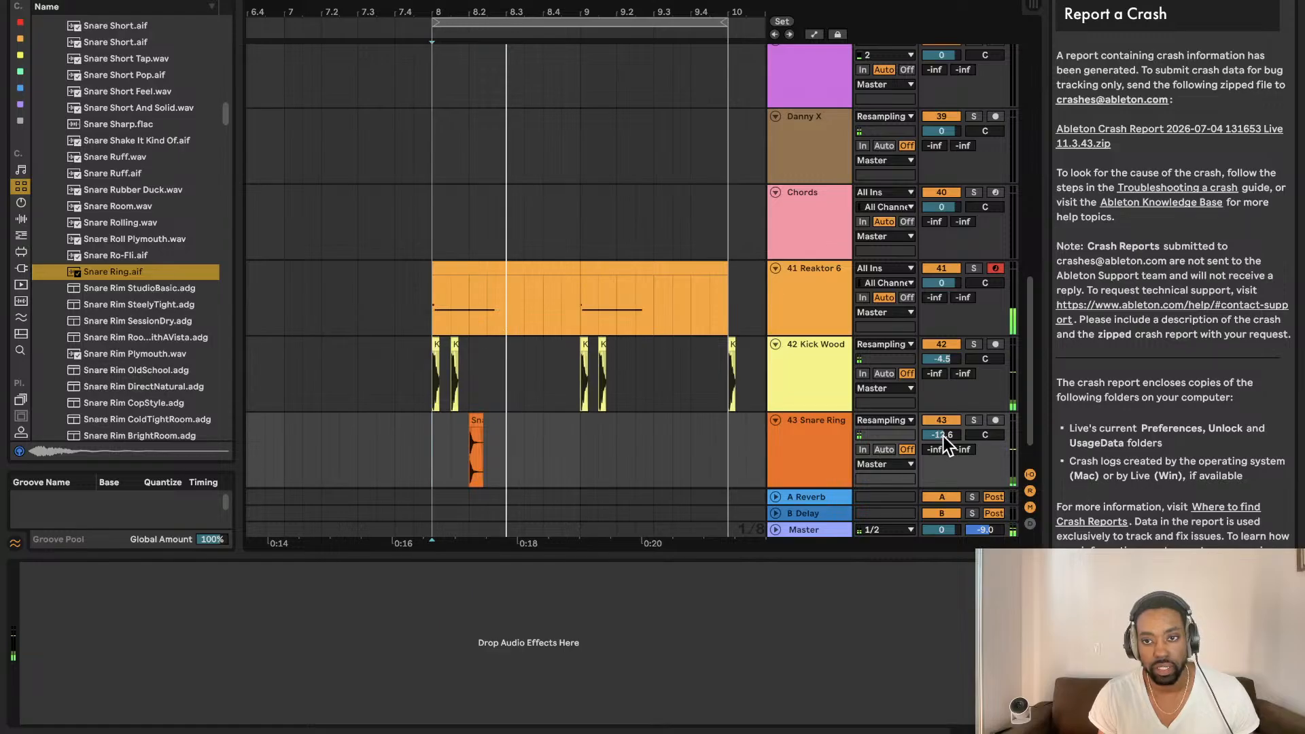
click(484, 425)
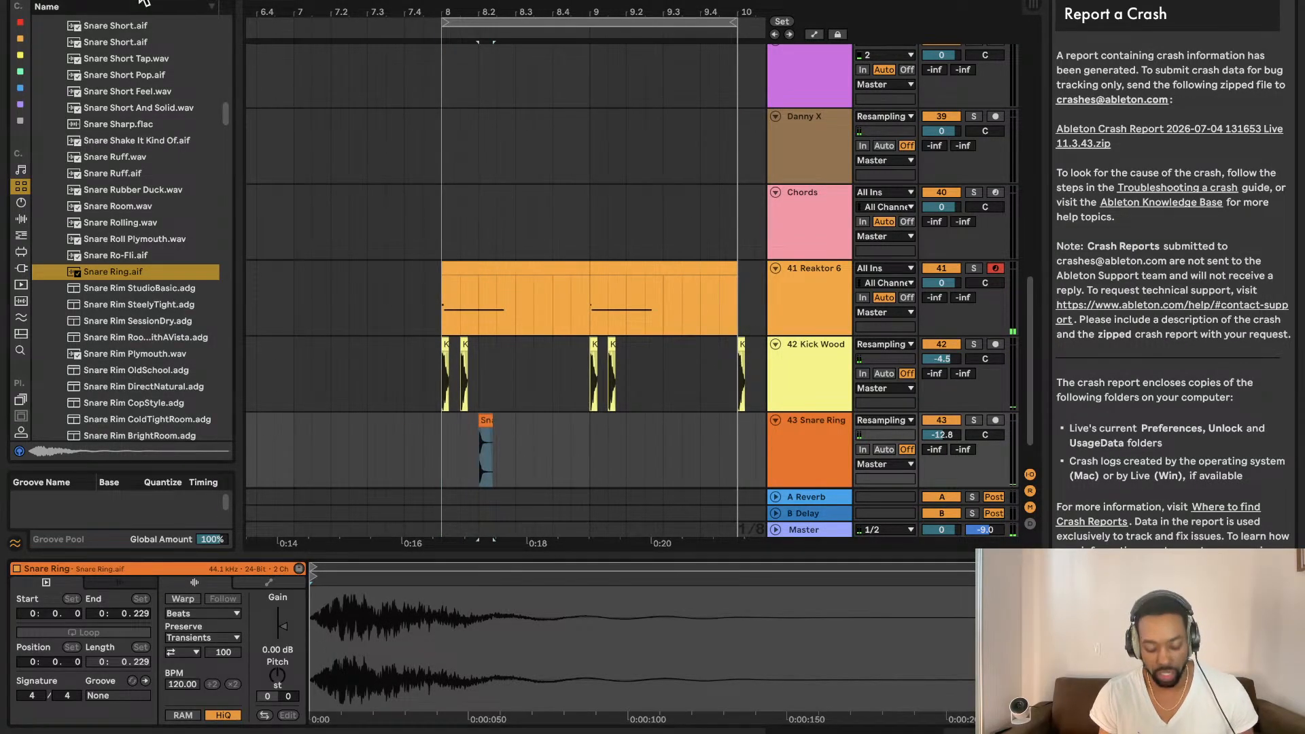
Step: Search the library for hi-hats and add Hihat 808 Closed Equinox.aif on a new track below Snare Ring at bar 8
text(hi)
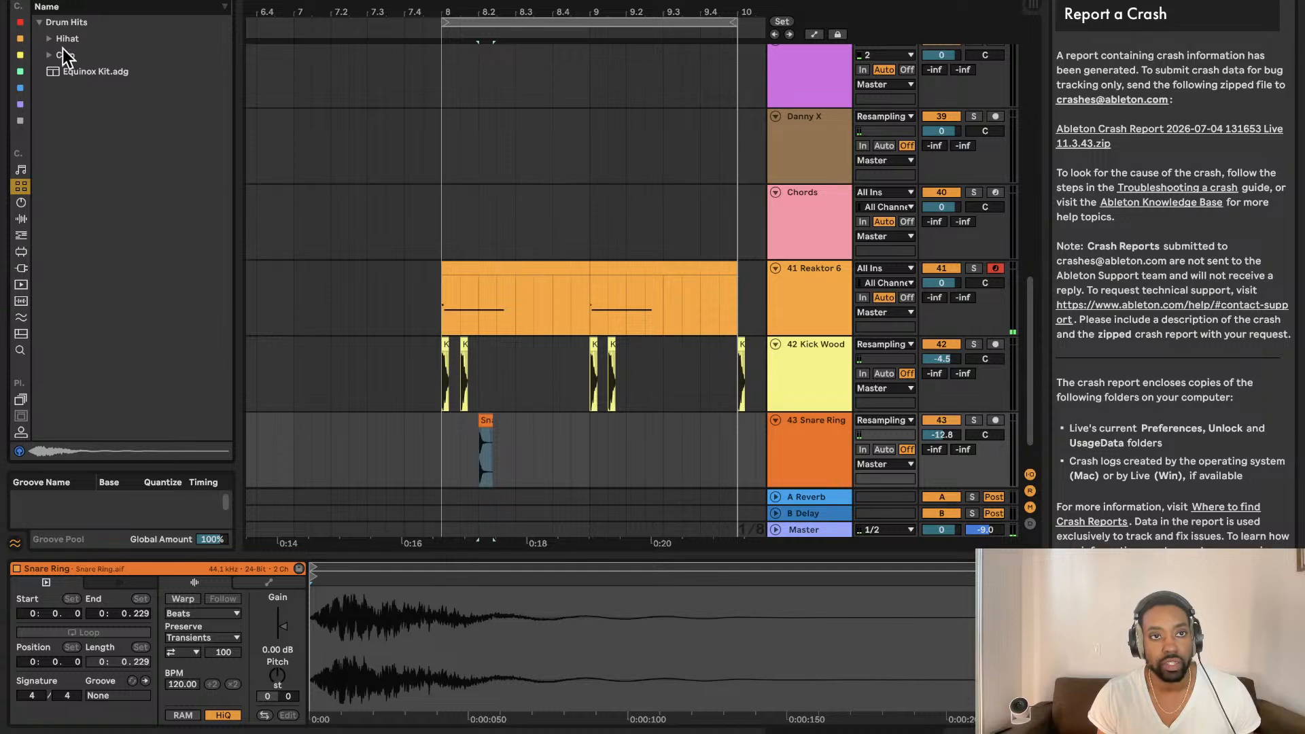
click(49, 38)
click(74, 54)
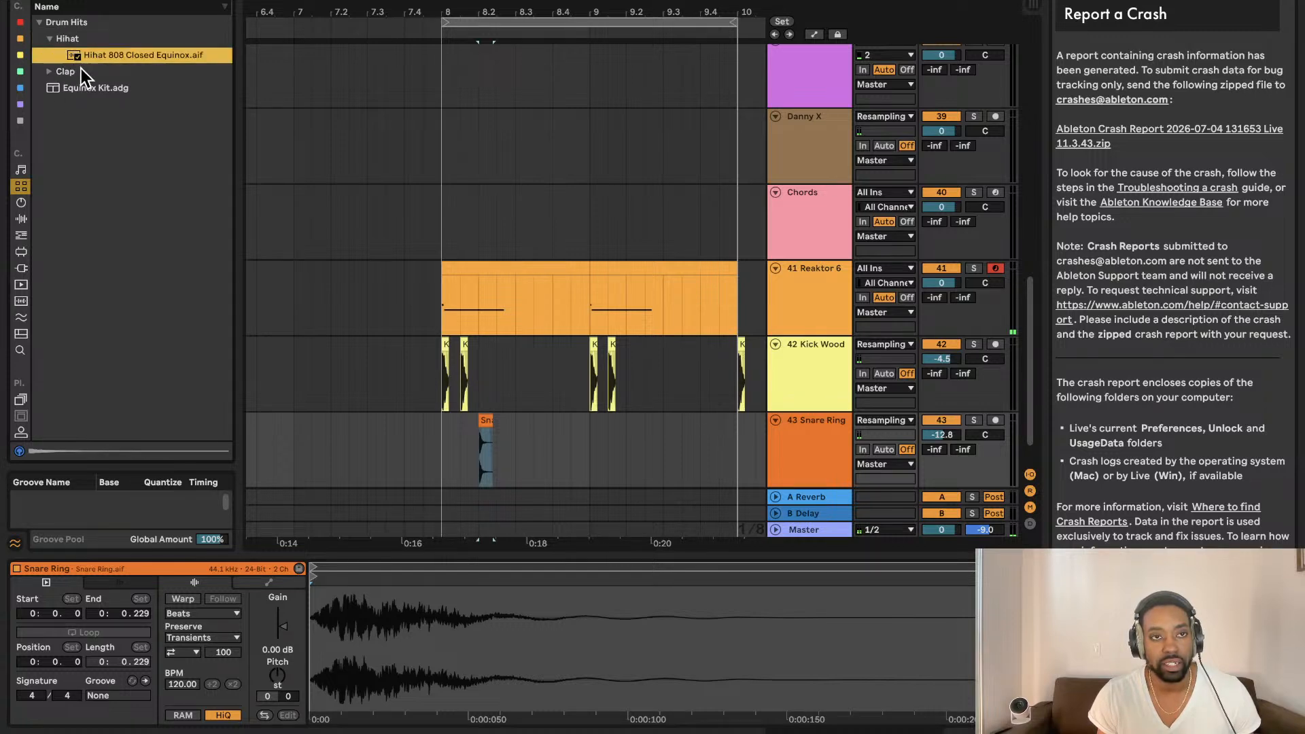
drag(80, 68, 448, 476)
Step: Try filling the hi-hat track from bar 8 with eight back-to-back duplicates of the clip
key(ctrl+d)
key(ctrl+d)
key(ctrl+d)
key(ctrl+d)
key(ctrl+d)
key(ctrl+d)
key(ctrl+d)
key(ctrl+d)
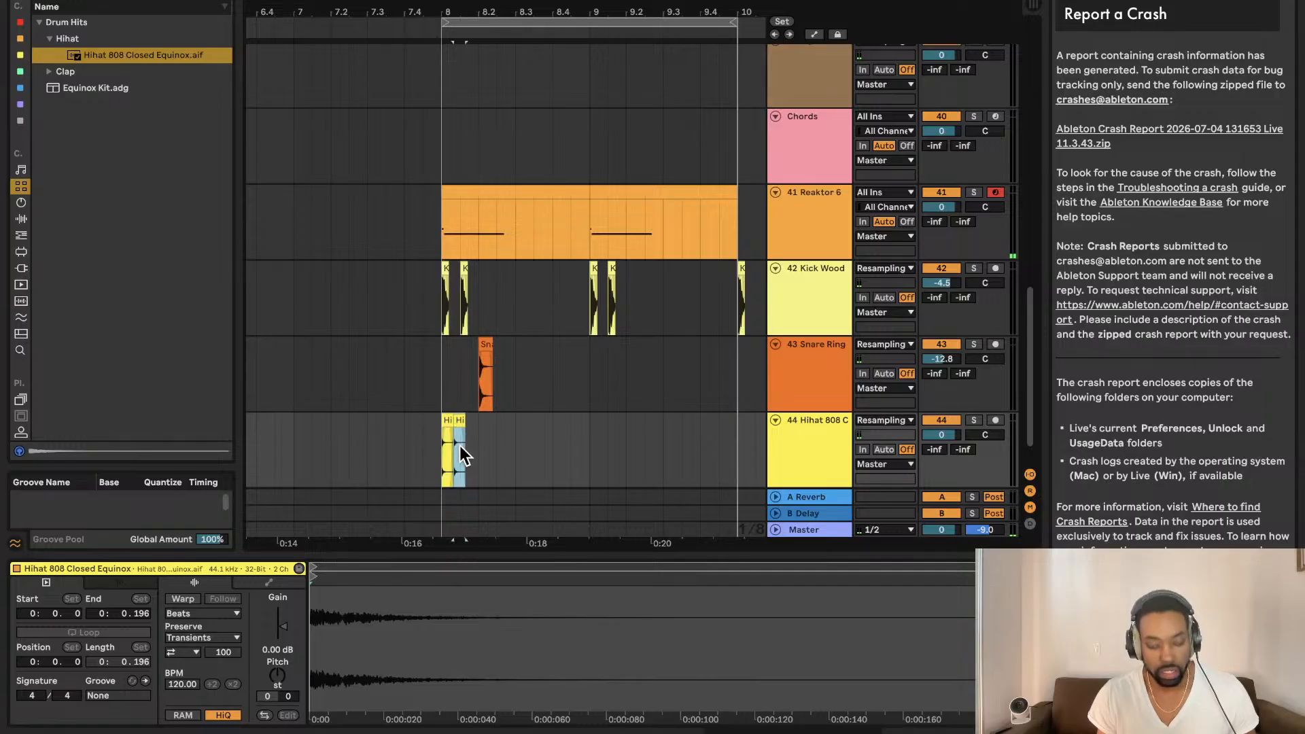
Step: Play the loop from just before bar 8 and set the hi-hat track's volume to -2.8 dB
scroll(448, 446, right, 3)
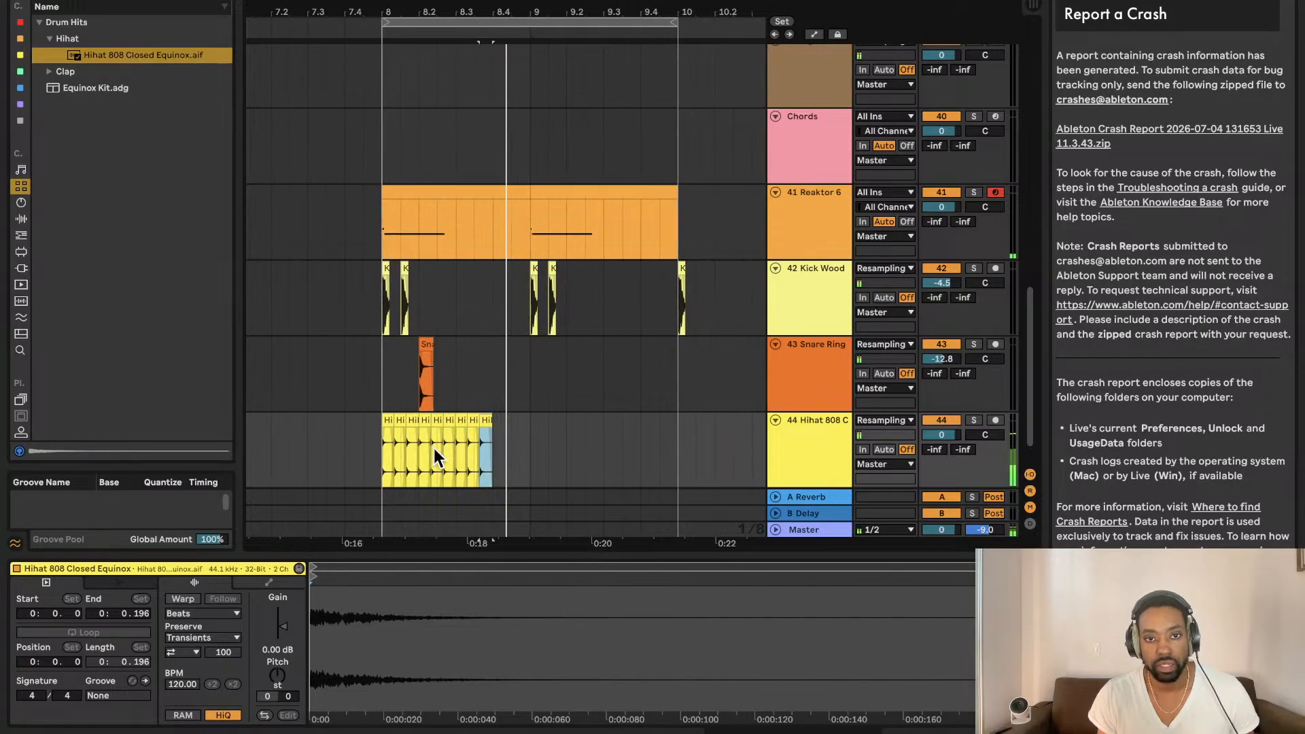
click(371, 452)
key(space)
drag(950, 440, 942, 446)
key(space)
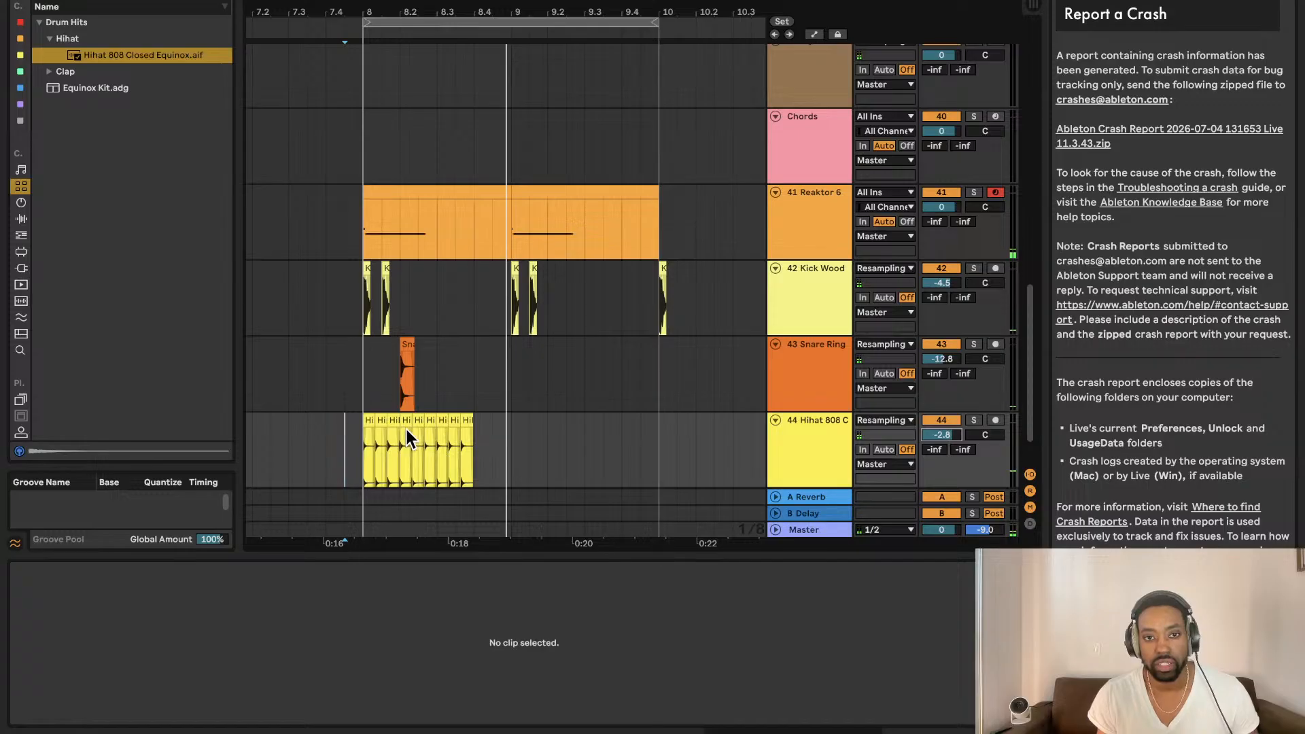
Step: Undo the hi-hat volume change and the back-to-back duplicates
key(ctrl+z)
key(ctrl+z)
key(ctrl+z)
key(ctrl+z)
key(ctrl+z)
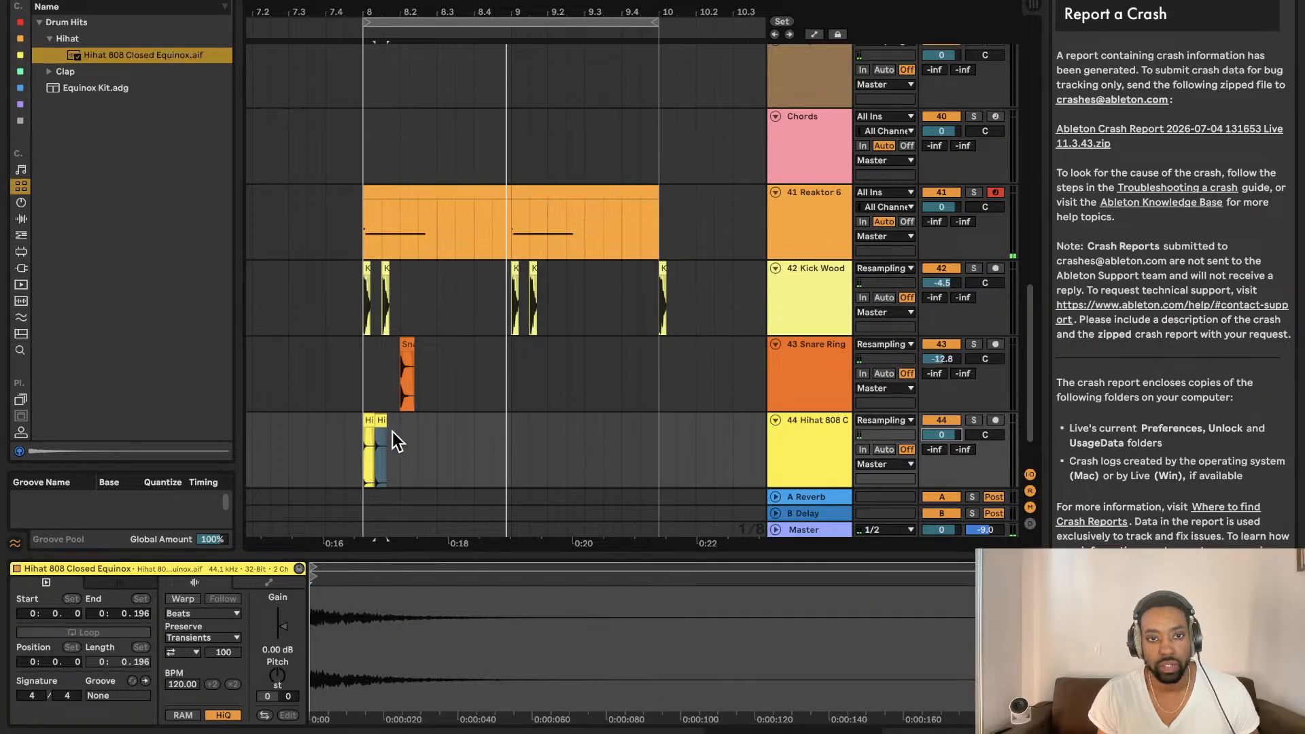
Step: Trim the end of the hi-hat clip at bar 8 to a 1/64-note length
scroll(387, 431, up, 10)
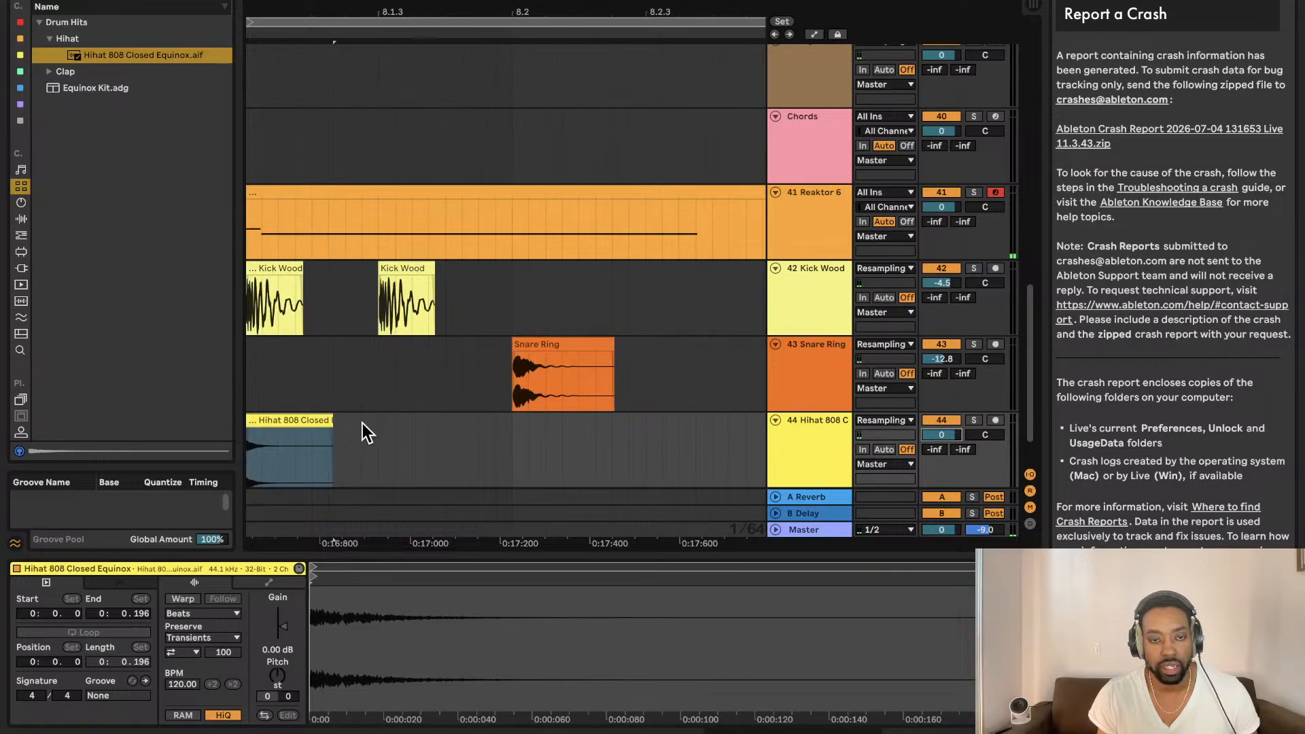
scroll(364, 428, left, 2)
drag(378, 422, 273, 448)
Step: Duplicate the shortened hi-hat clip five times back to back and play the pattern from bar 8
key(ctrl+d)
key(ctrl+d)
key(ctrl+d)
key(ctrl+d)
key(ctrl+d)
key(space)
key(space)
click(257, 444)
key(space)
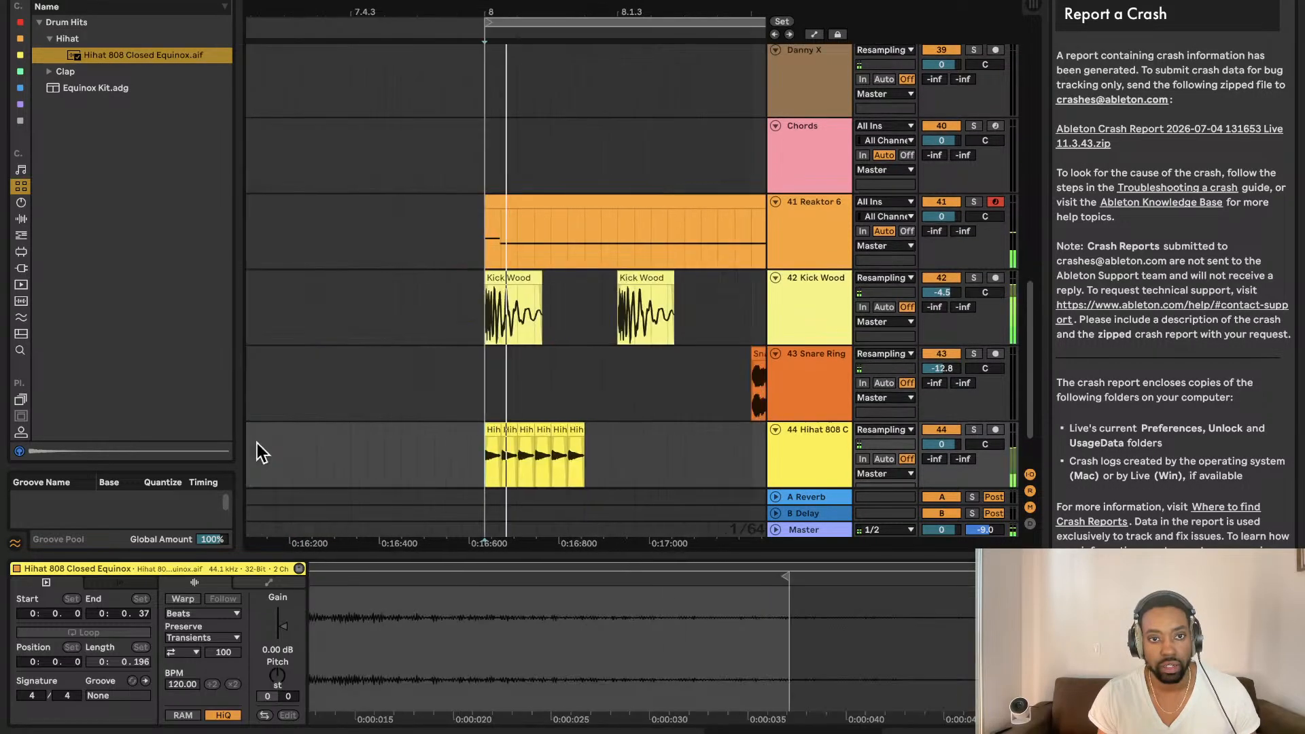
Step: Stop playback and undo the five duplicates of the shortened hi-hat clip
key(space)
key(ctrl+z)
key(ctrl+z)
key(ctrl+z)
key(ctrl+z)
key(ctrl+z)
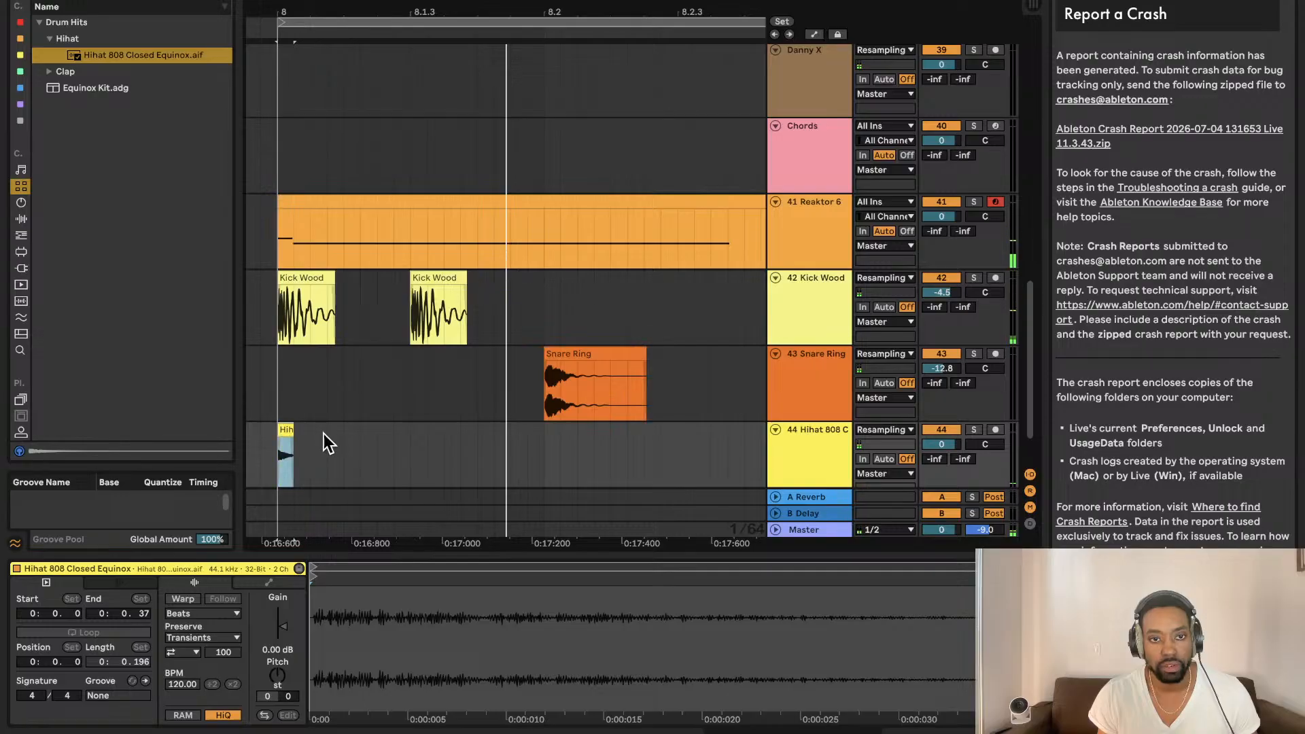
Step: Place a second hi-hat hit after a 1/64-note gap and duplicate the pair four times
drag(299, 444, 326, 435)
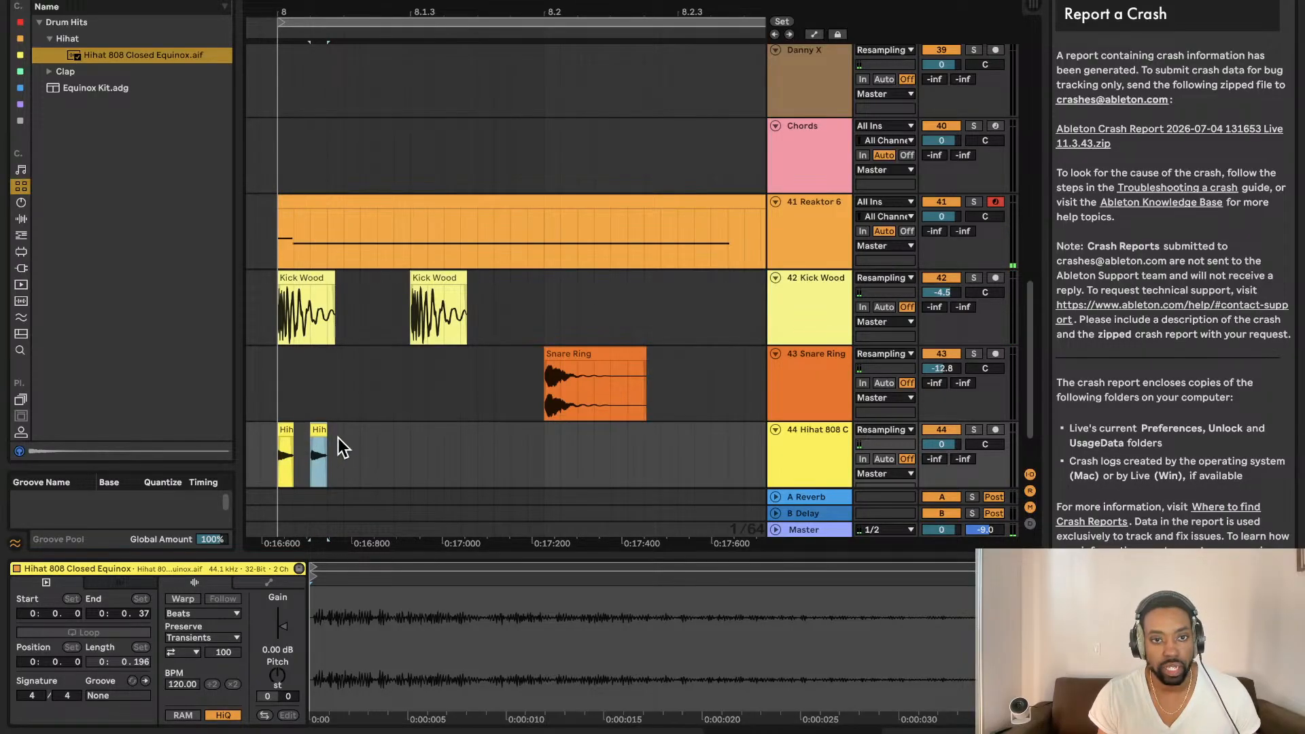
shift+click(275, 431)
key(ctrl+d)
key(ctrl+d)
key(ctrl+d)
key(ctrl+d)
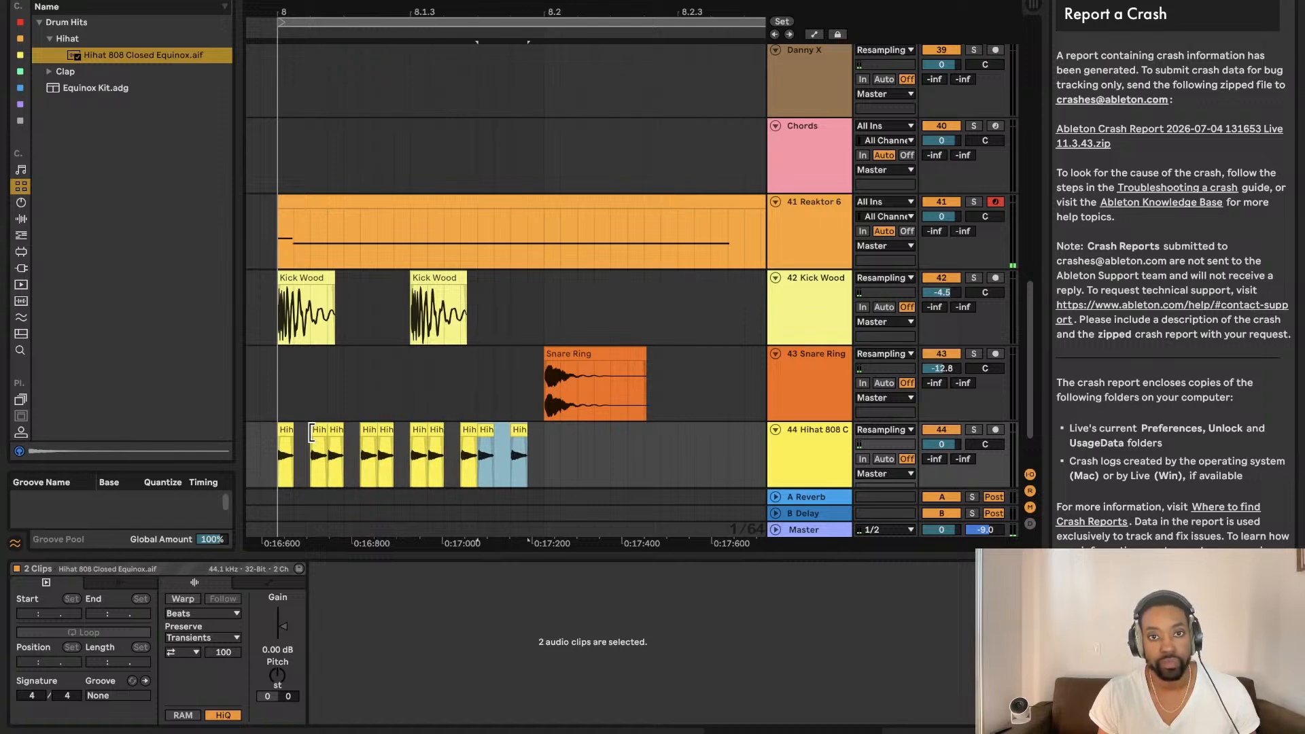
Step: Undo the four hi-hat pair duplicates and the offset of the second hit
key(ctrl+z)
key(ctrl+z)
key(ctrl+z)
key(ctrl+z)
key(ctrl+z)
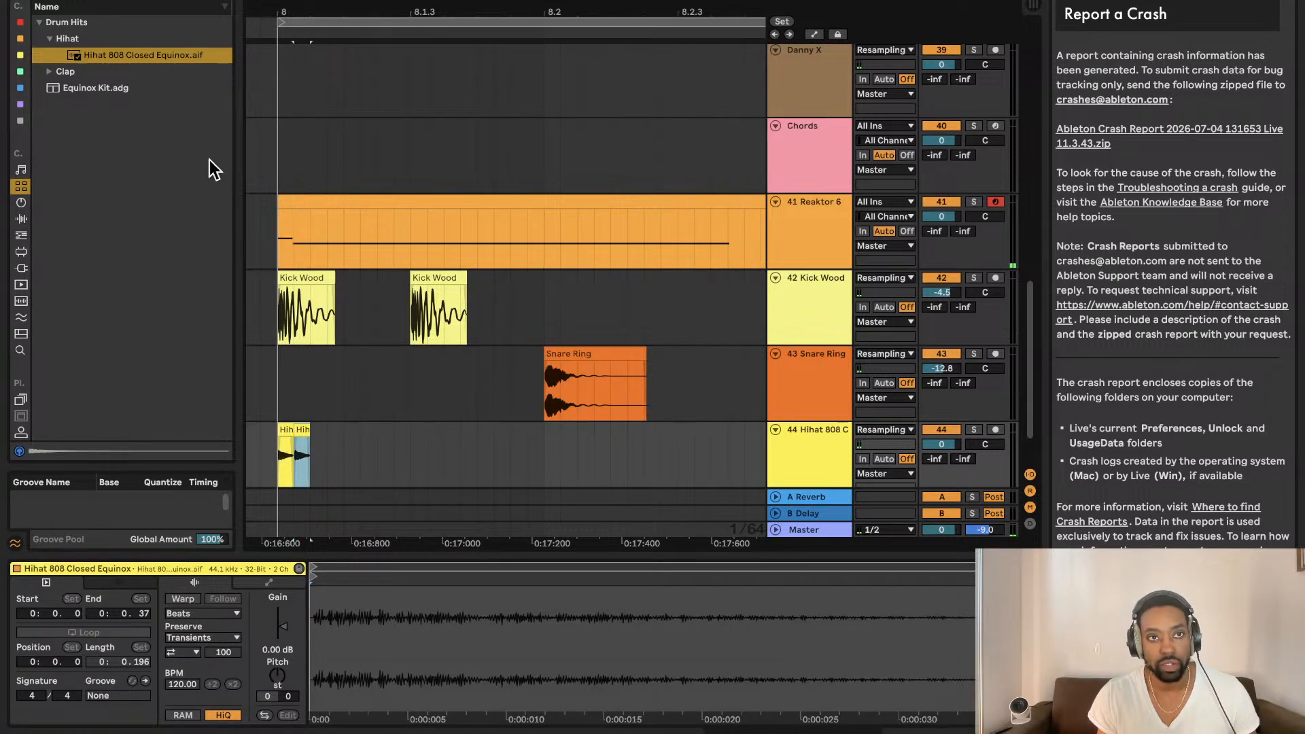
Step: Duplicate the hi-hat hit at bar 8 and leave a 1/64-note gap before the copy
click(126, 0)
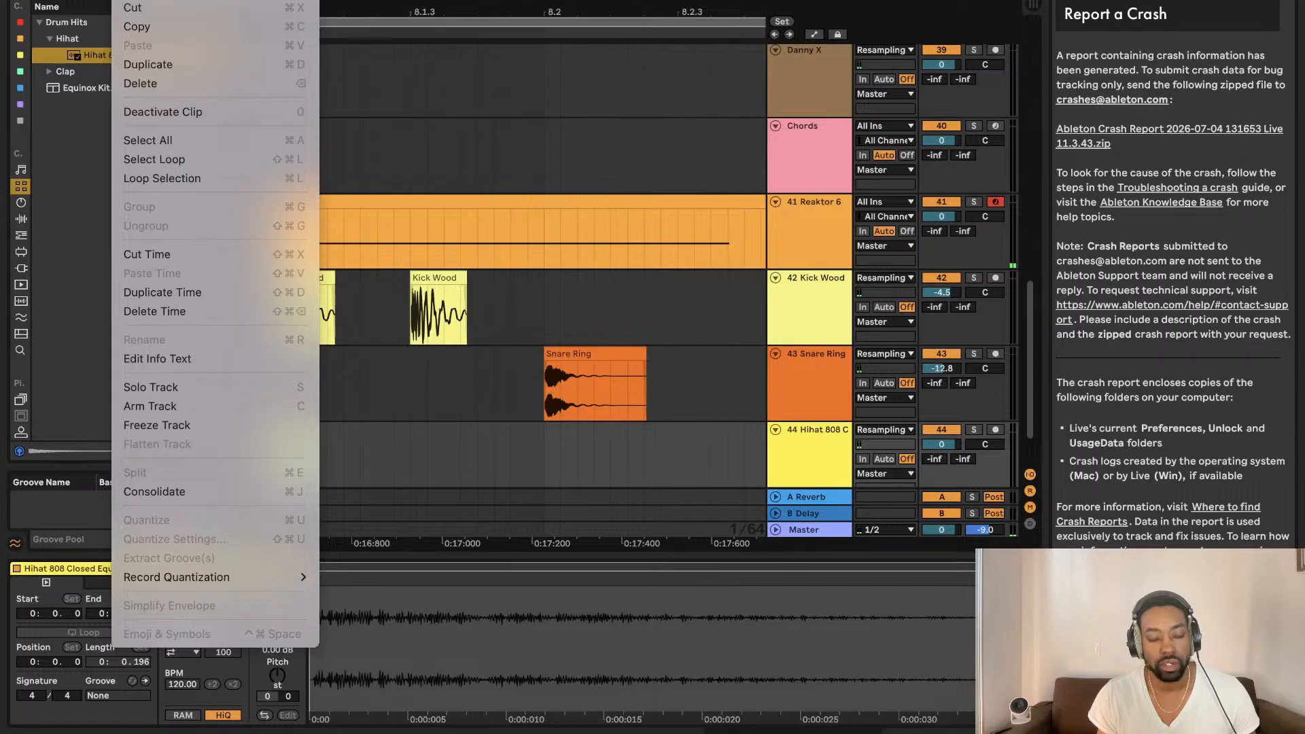
key(Escape)
click(126, 0)
click(136, 0)
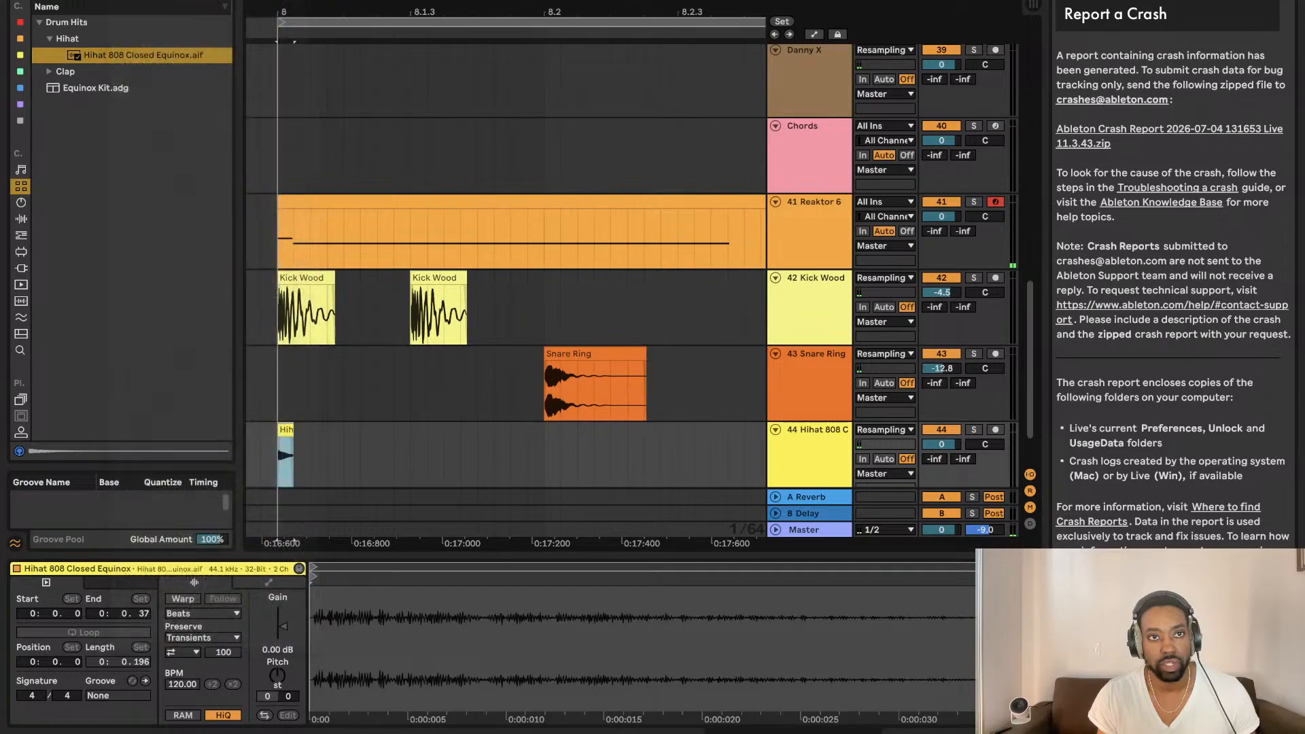
click(126, 0)
click(136, 0)
click(126, 0)
click(163, 64)
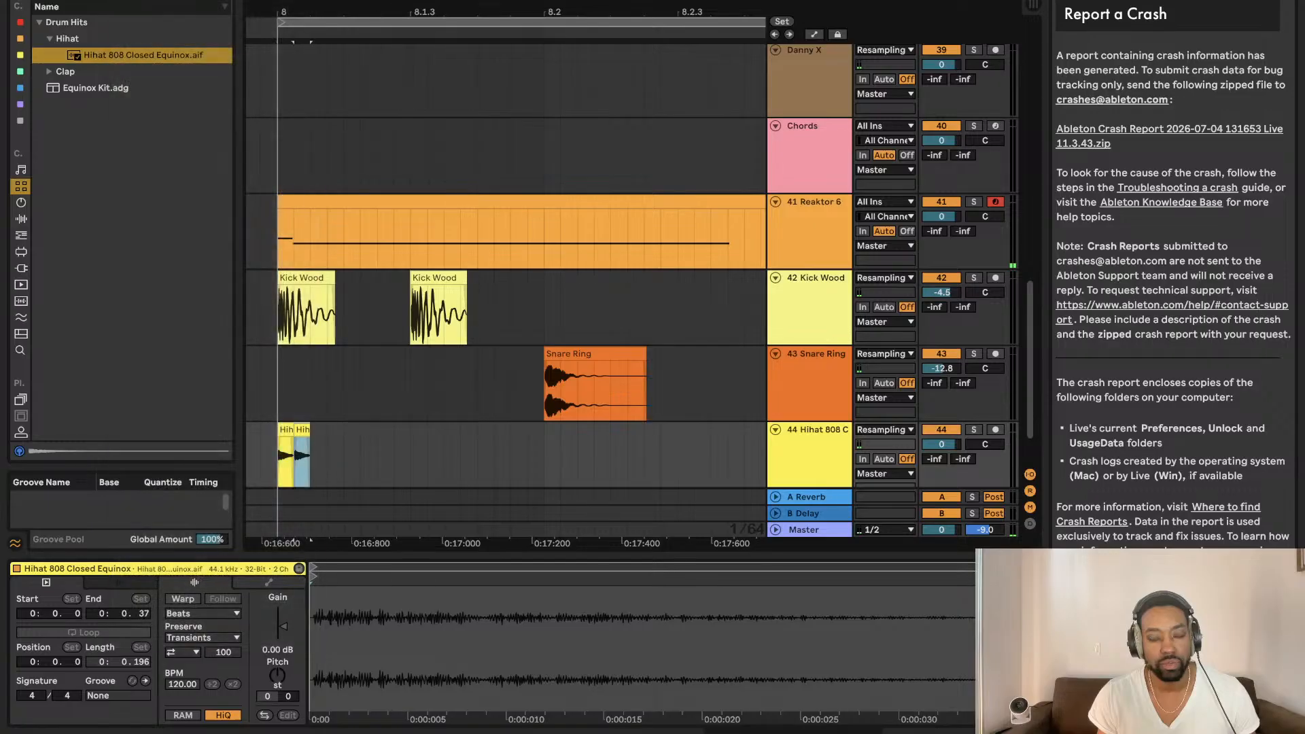
click(126, 0)
click(163, 61)
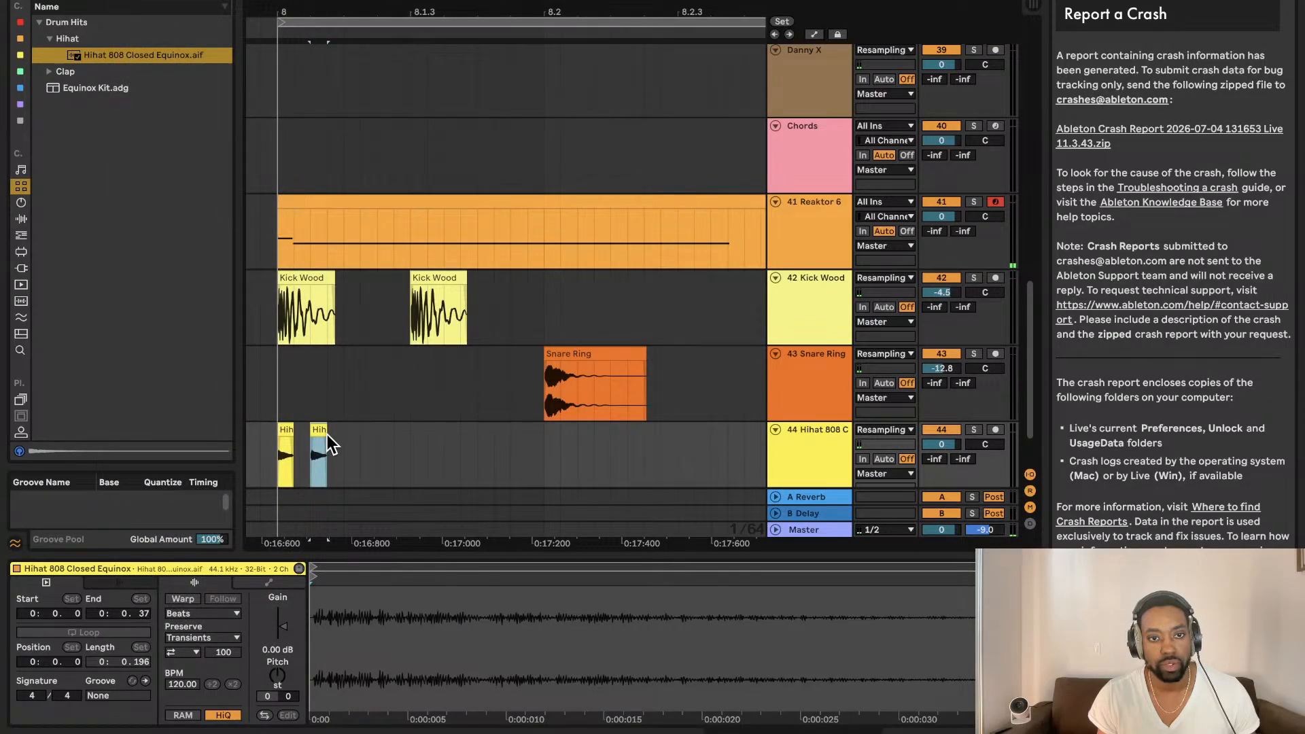
Step: Duplicate the spaced hi-hat pair three times to fill up to 8.2 and play it from bar 8
drag(328, 435, 283, 439)
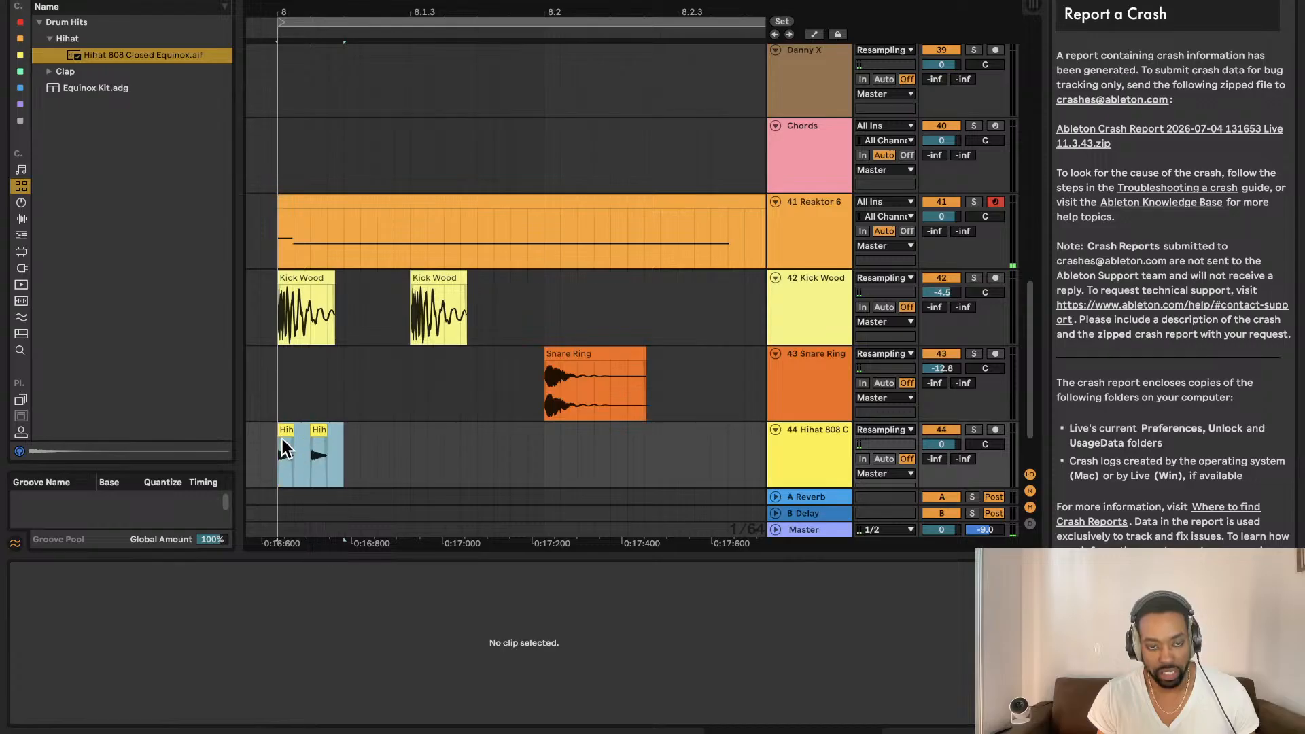
key(super+d)
key(super+d)
key(super+d)
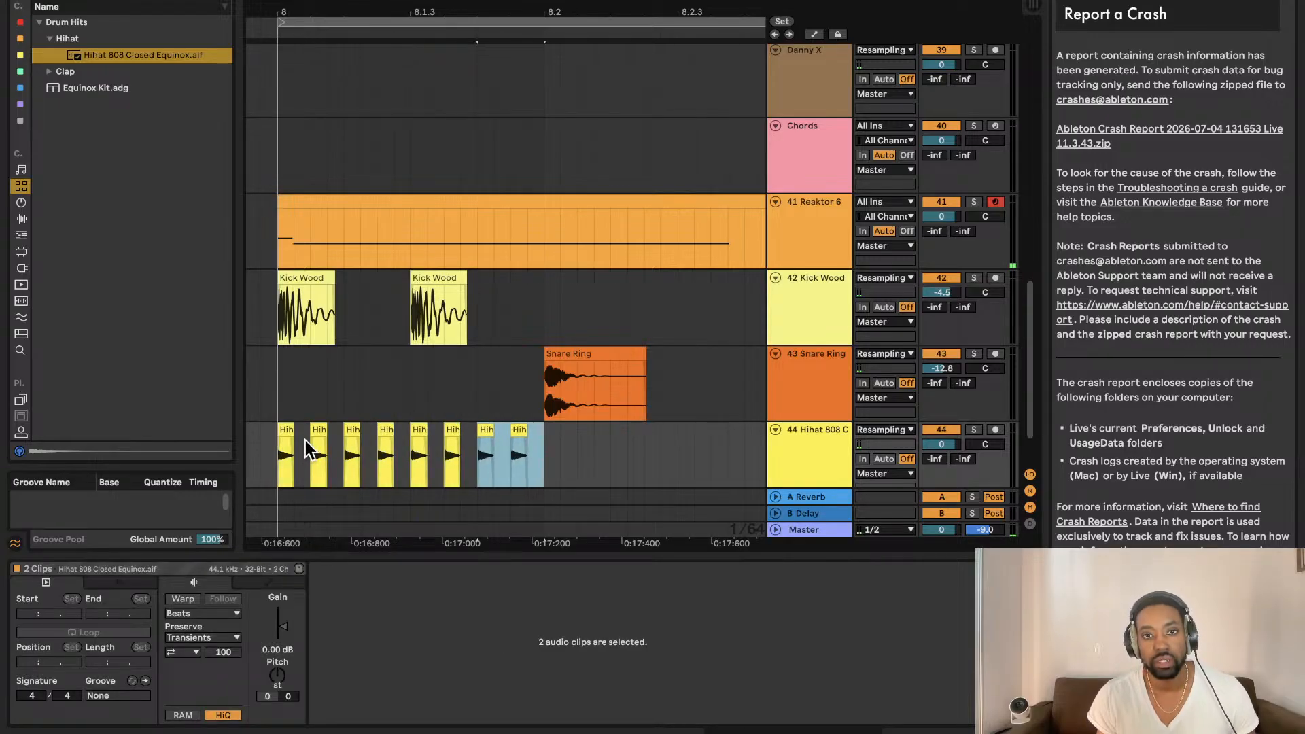
key(space)
key(space)
scroll(378, 410, left, 3)
click(303, 441)
key(space)
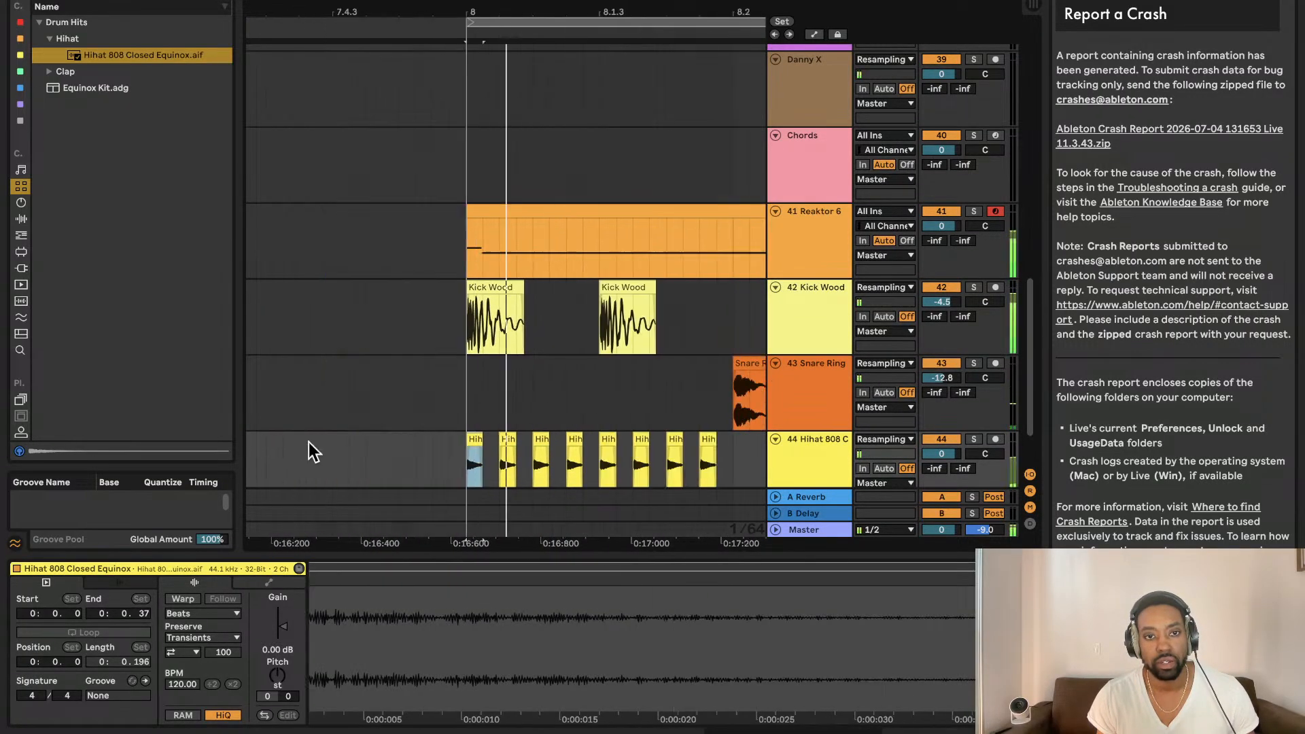
Step: Stop playback and undo the three duplicates of the spaced hi-hat pair
scroll(354, 408, down, 3)
key(space)
scroll(407, 360, left, 5)
key(super+z)
key(super+z)
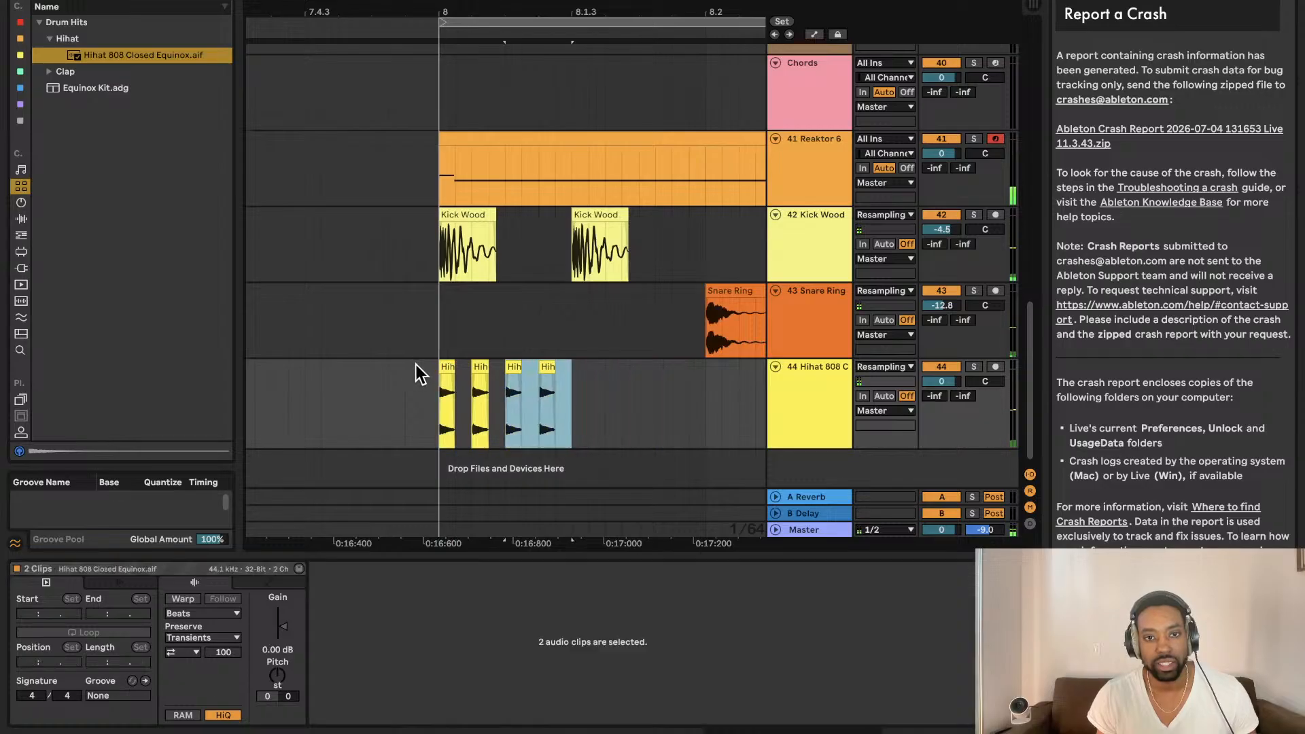
key(super+z)
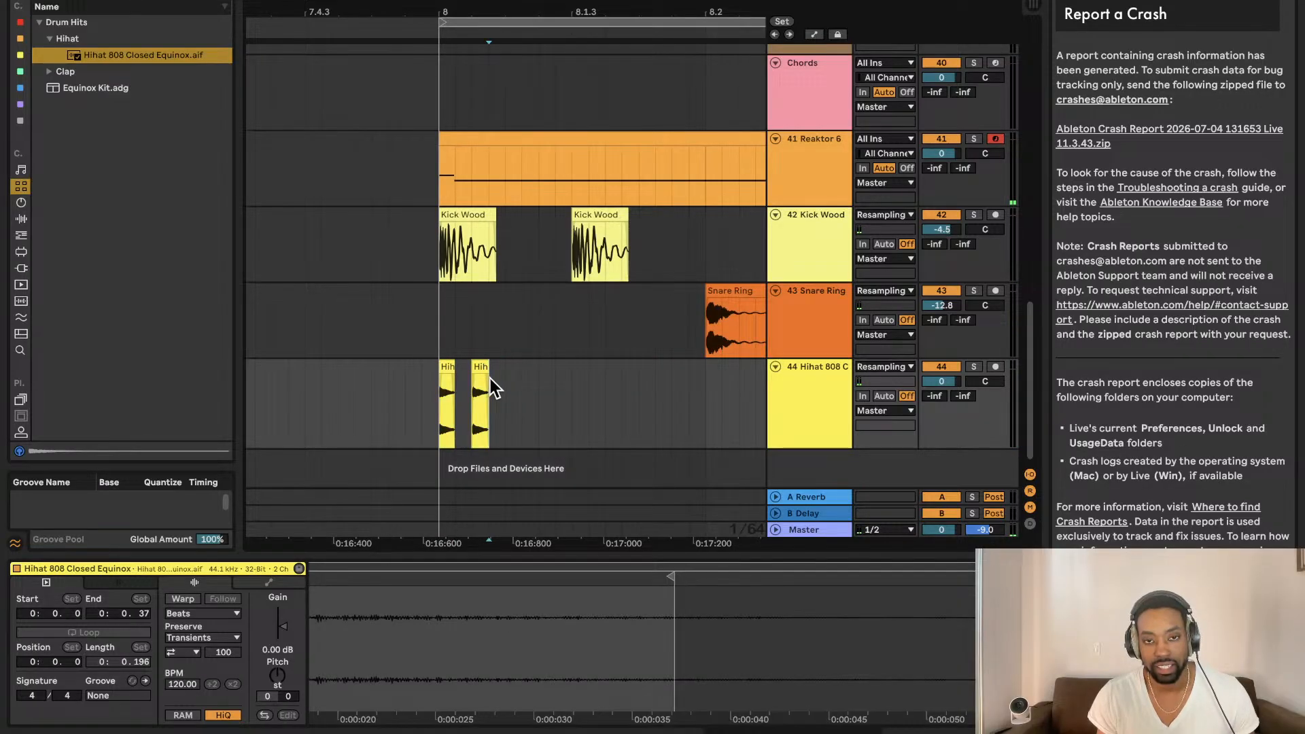
Step: Move the second hi-hat hit 1/64 note later and duplicate the pair three times
click(492, 375)
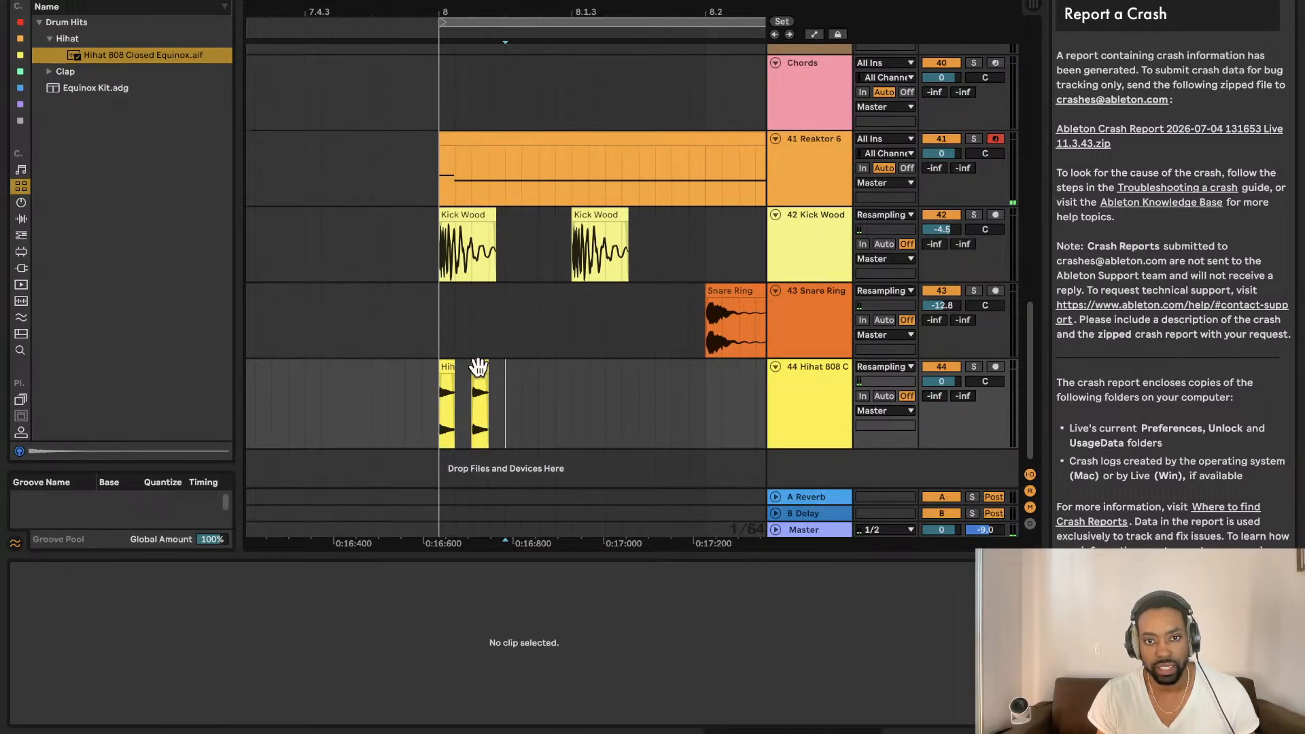
drag(475, 363, 443, 380)
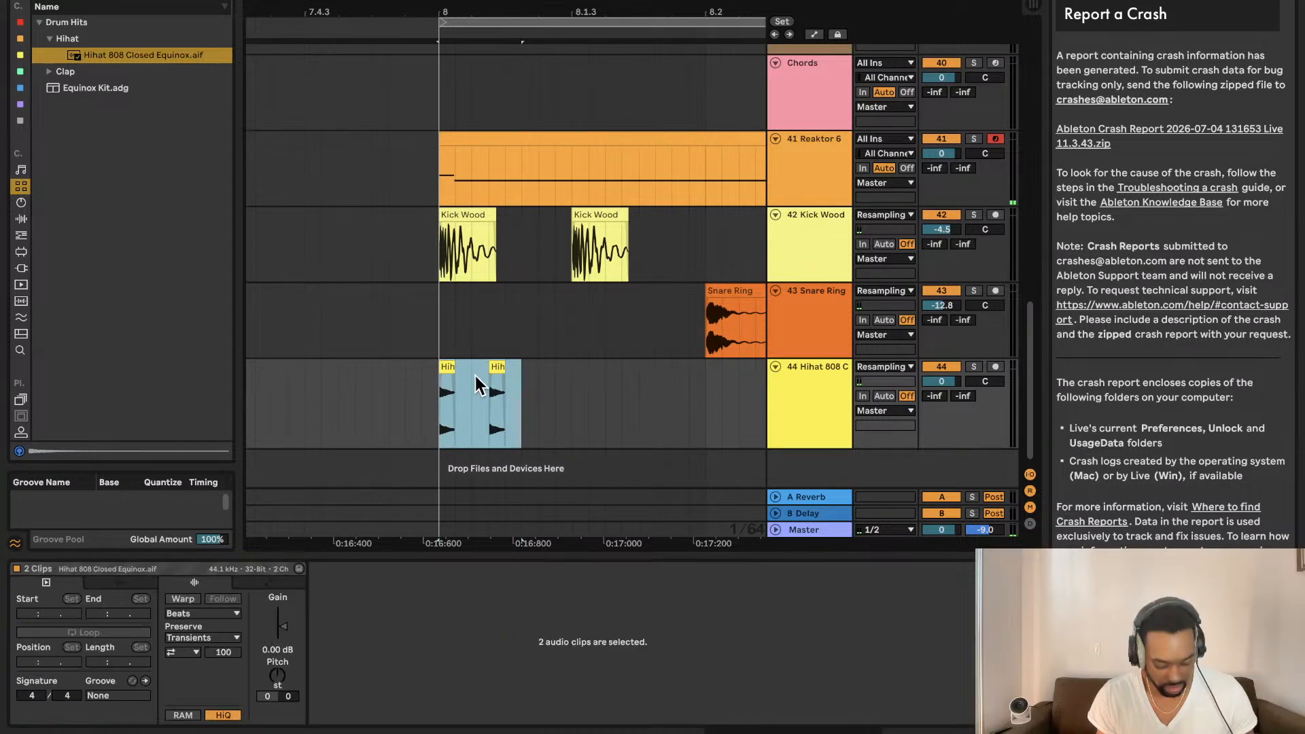
key(ctrl+d)
key(ctrl+d)
key(ctrl+d)
Step: Undo the three duplicates of the widened hi-hat pair
key(ctrl+z)
key(ctrl+z)
key(ctrl+z)
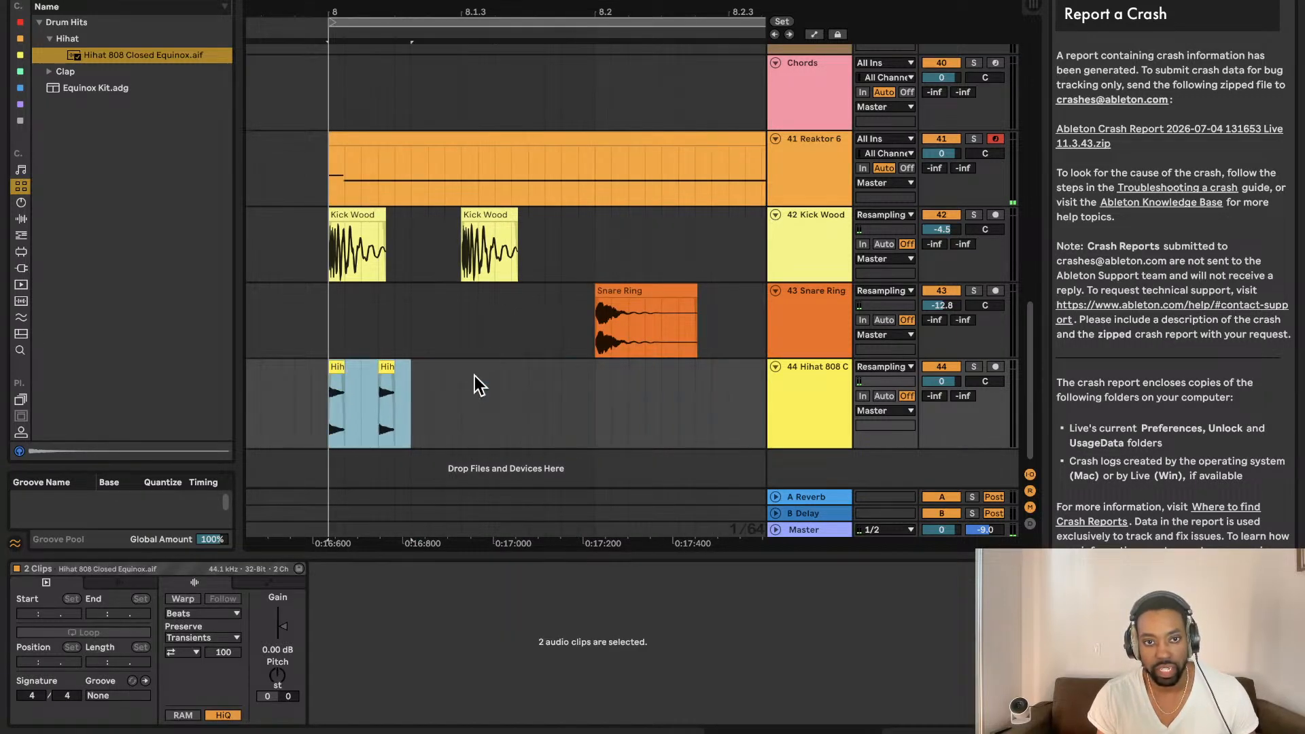
Step: Duplicate the hi-hat pair once with even spacing between all hits and play from the first hit
drag(421, 385, 328, 388)
key(ctrl+d)
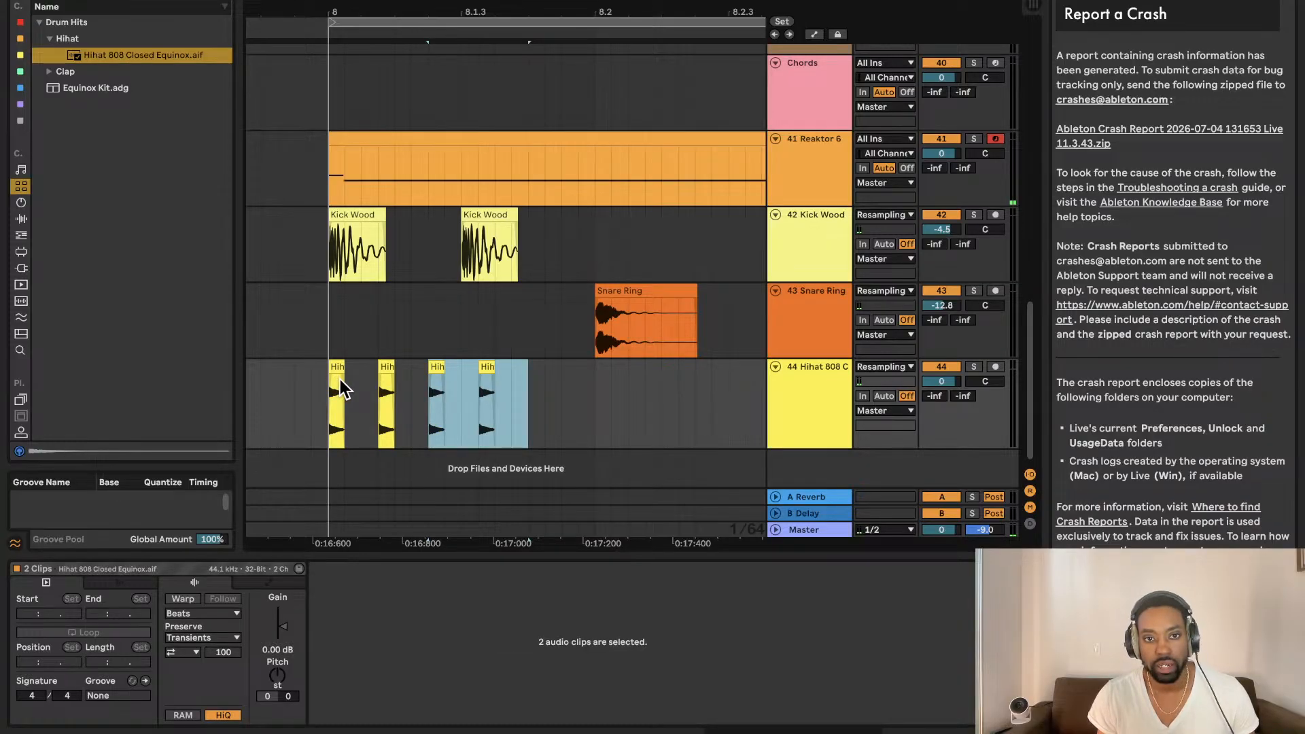
click(340, 382)
key(space)
Step: Undo the evenly spaced hi-hat duplicate and the last move of the second hit
scroll(343, 382, left, 3)
key(ctrl+z)
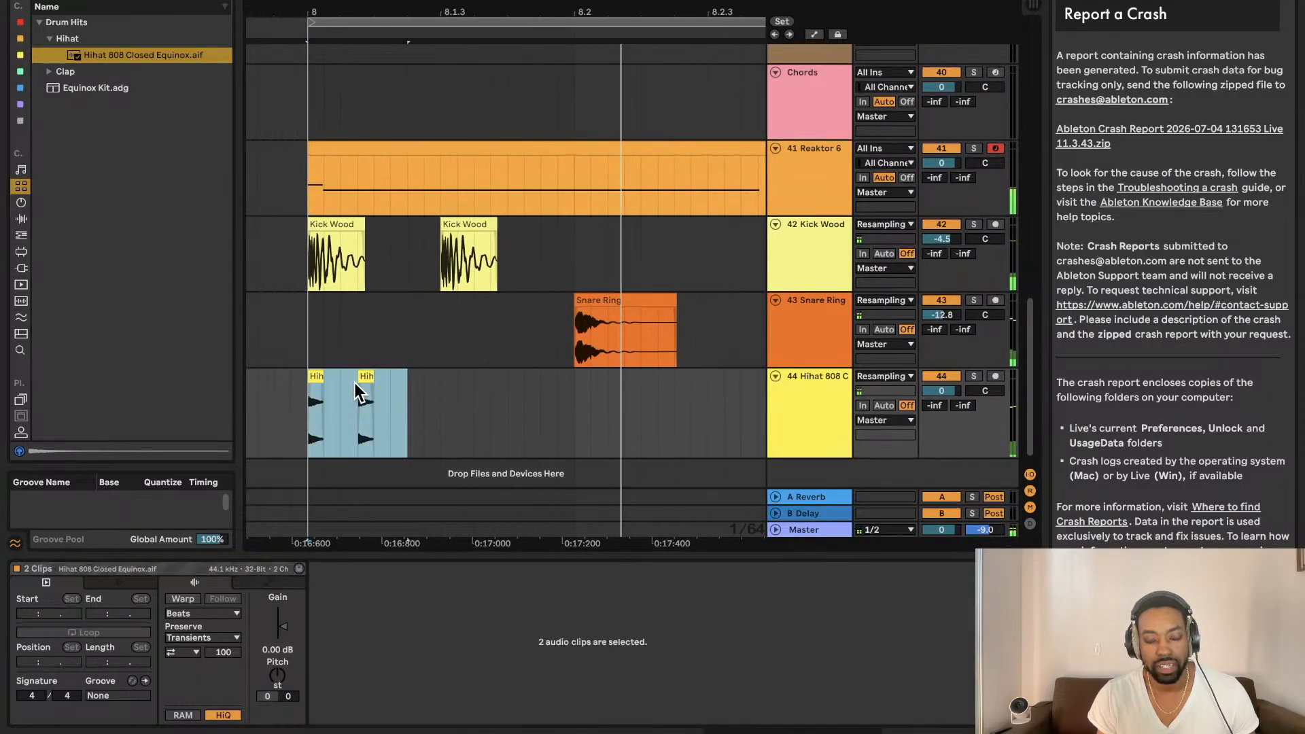
key(ctrl+z)
Step: Move the second hi-hat hit in stages to 8.1.3, playing the loop from bar 8 to check each position
scroll(390, 384, left, 4)
drag(510, 376, 563, 384)
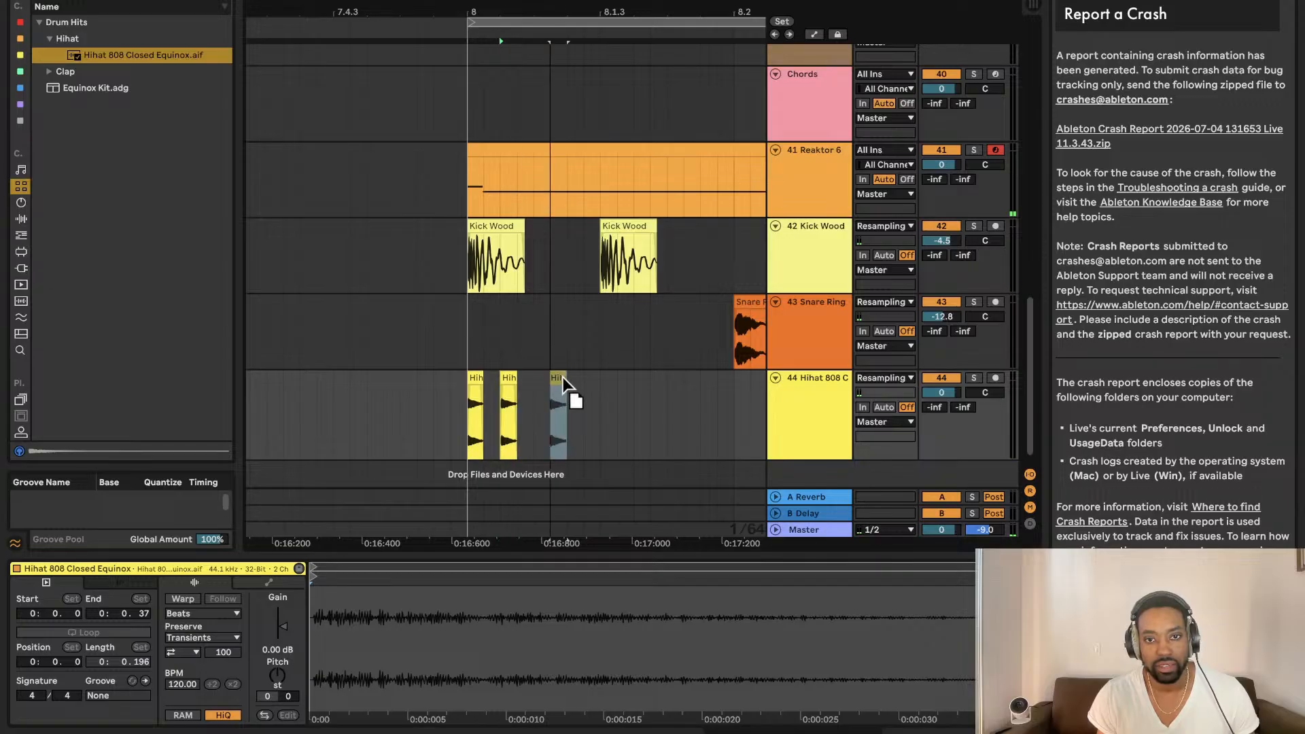
click(466, 392)
key(space)
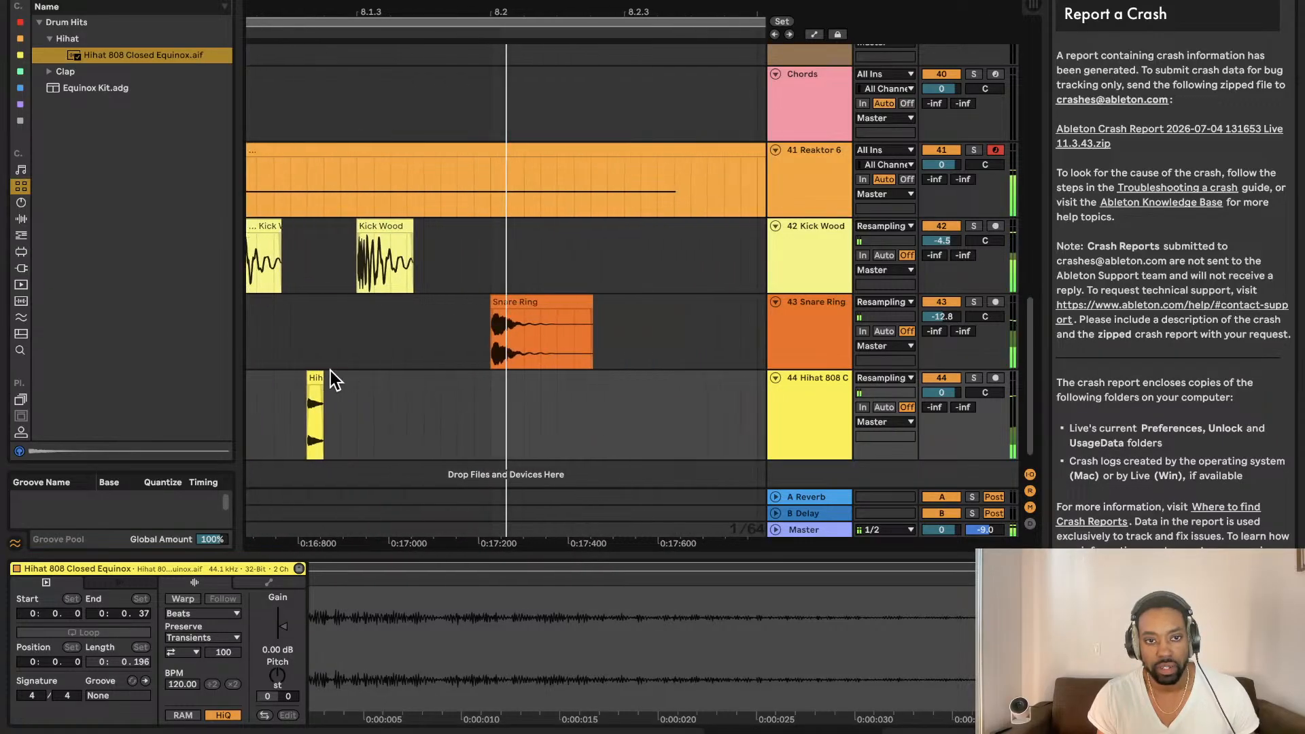
drag(318, 373, 344, 374)
key(space)
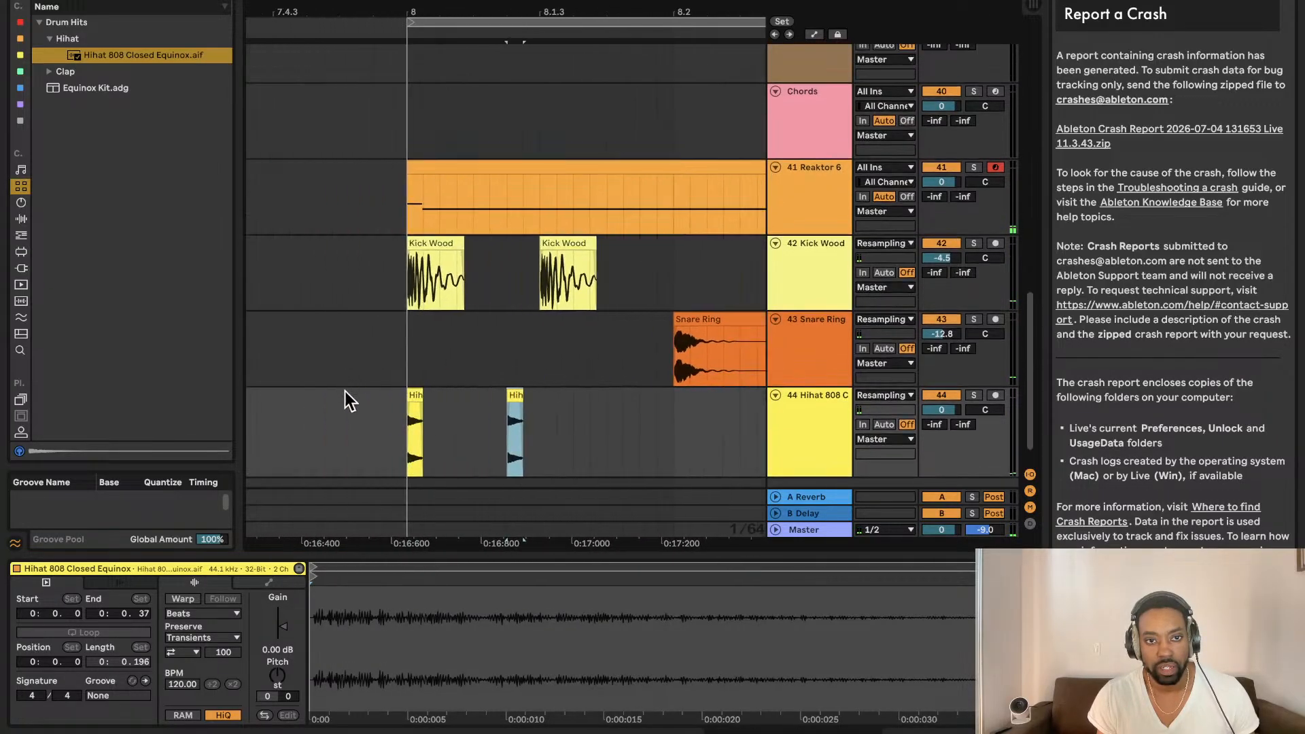
key(space)
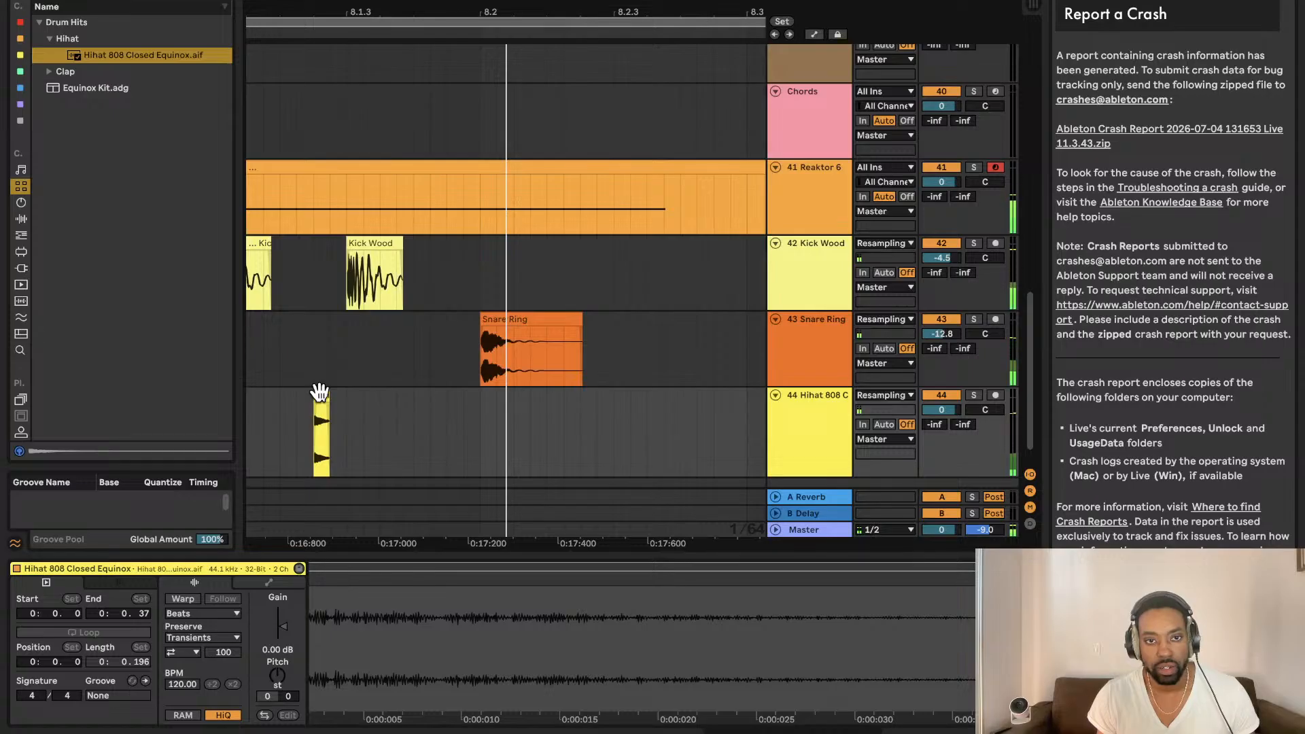
drag(320, 392, 357, 400)
key(space)
scroll(341, 414, left, 2)
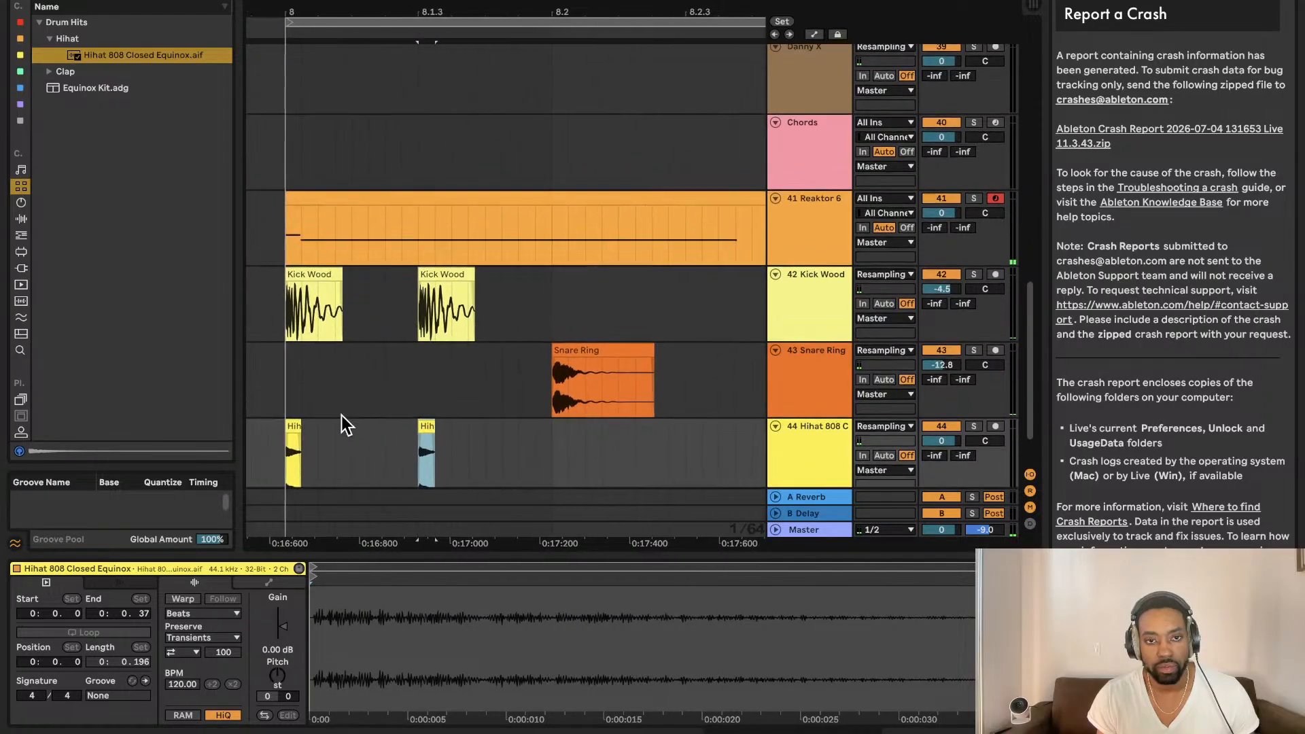
click(282, 427)
key(space)
Step: Duplicate the two hi-hat hits, shift the copies to start at 8.2, and play the pattern from bar 8
scroll(490, 384, down, 2)
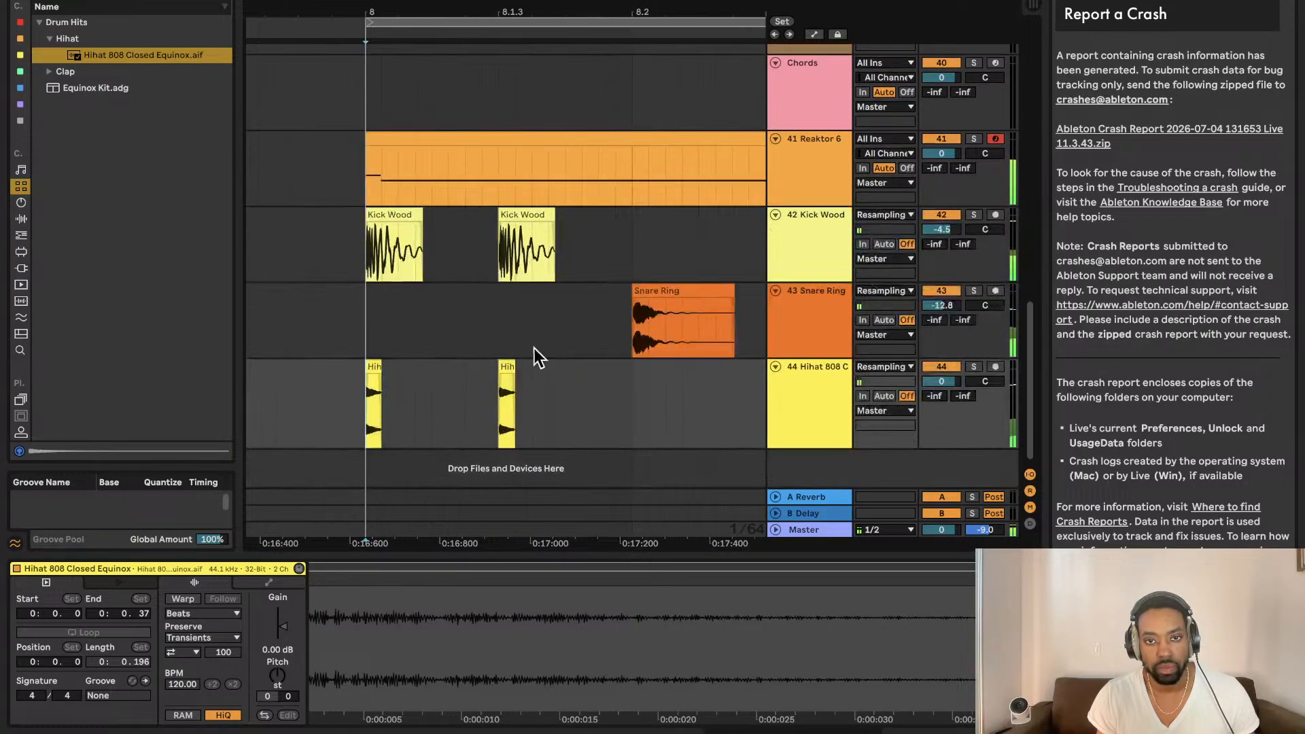
drag(530, 385, 364, 365)
key(ctrl+d)
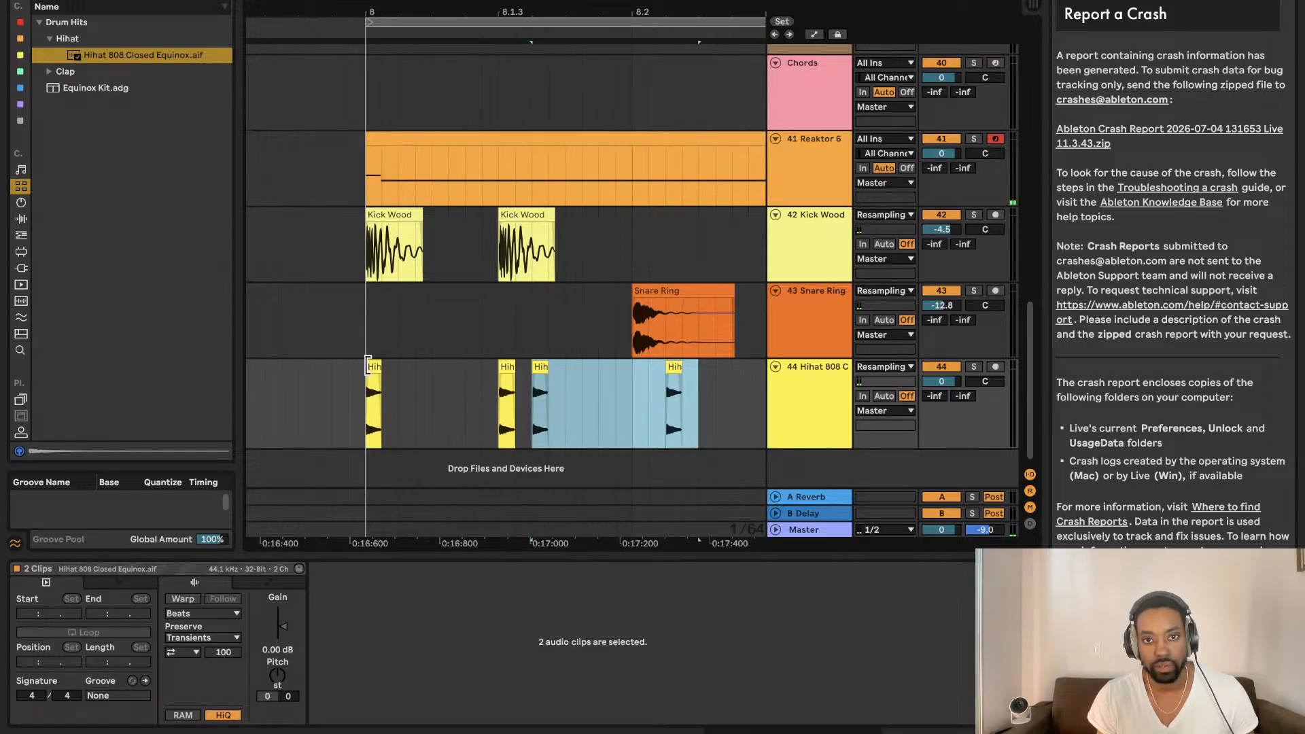
key(Right)
key(Right)
key(Right)
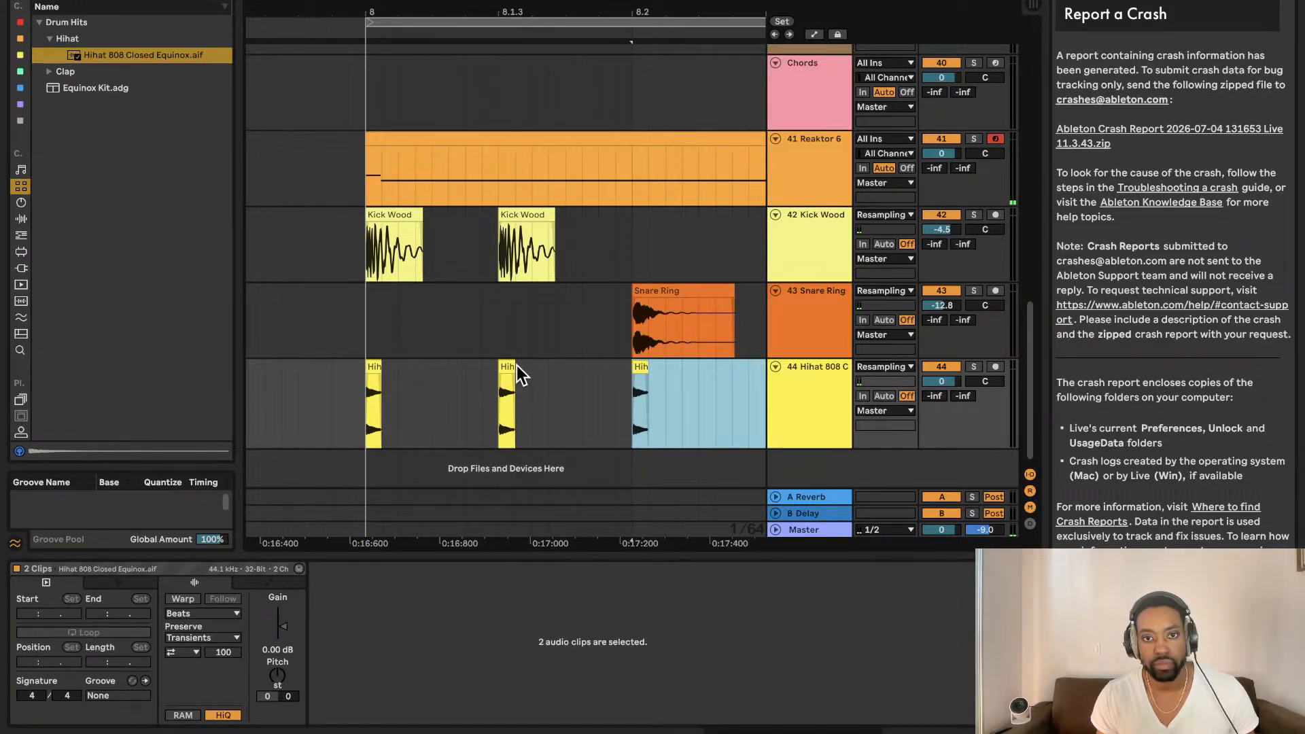
click(369, 391)
key(space)
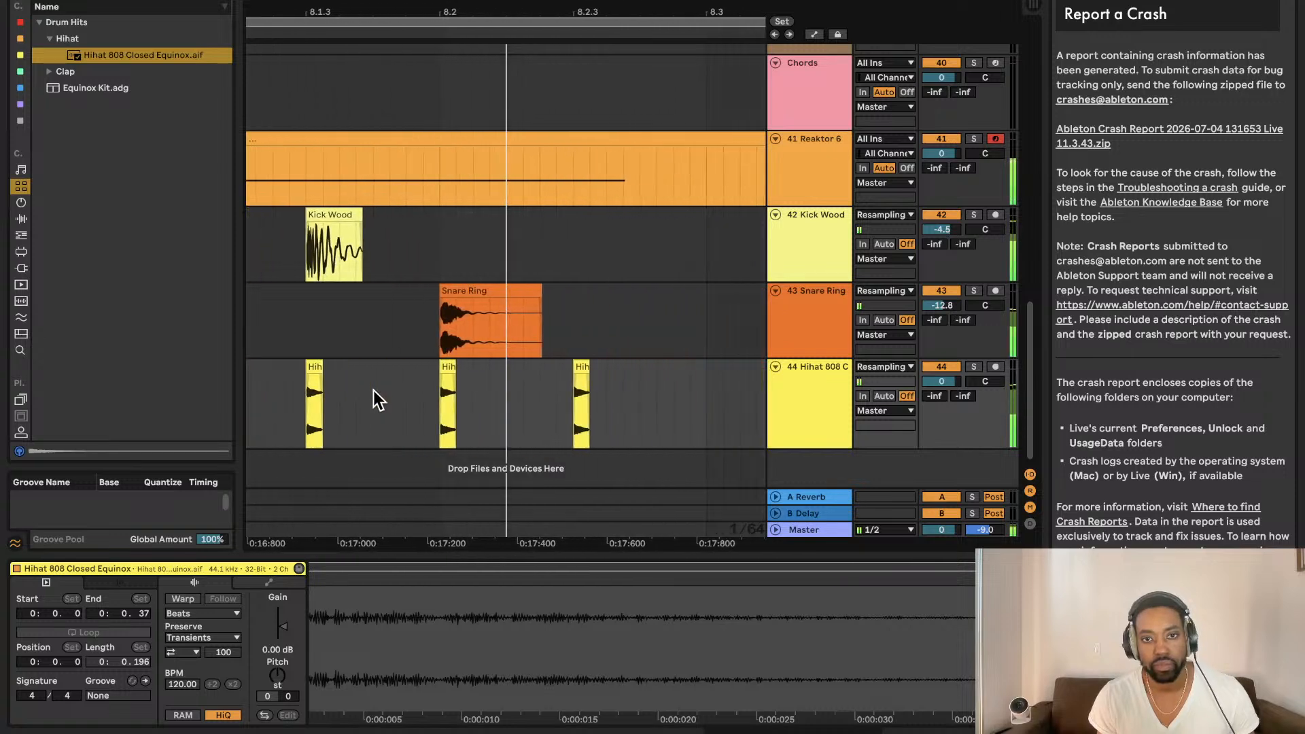
Step: Duplicate the four hi-hat hits from bar 8 three times along the Hihat 808 track and play the result
key(space)
scroll(418, 372, left, 3)
scroll(462, 364, down, 3)
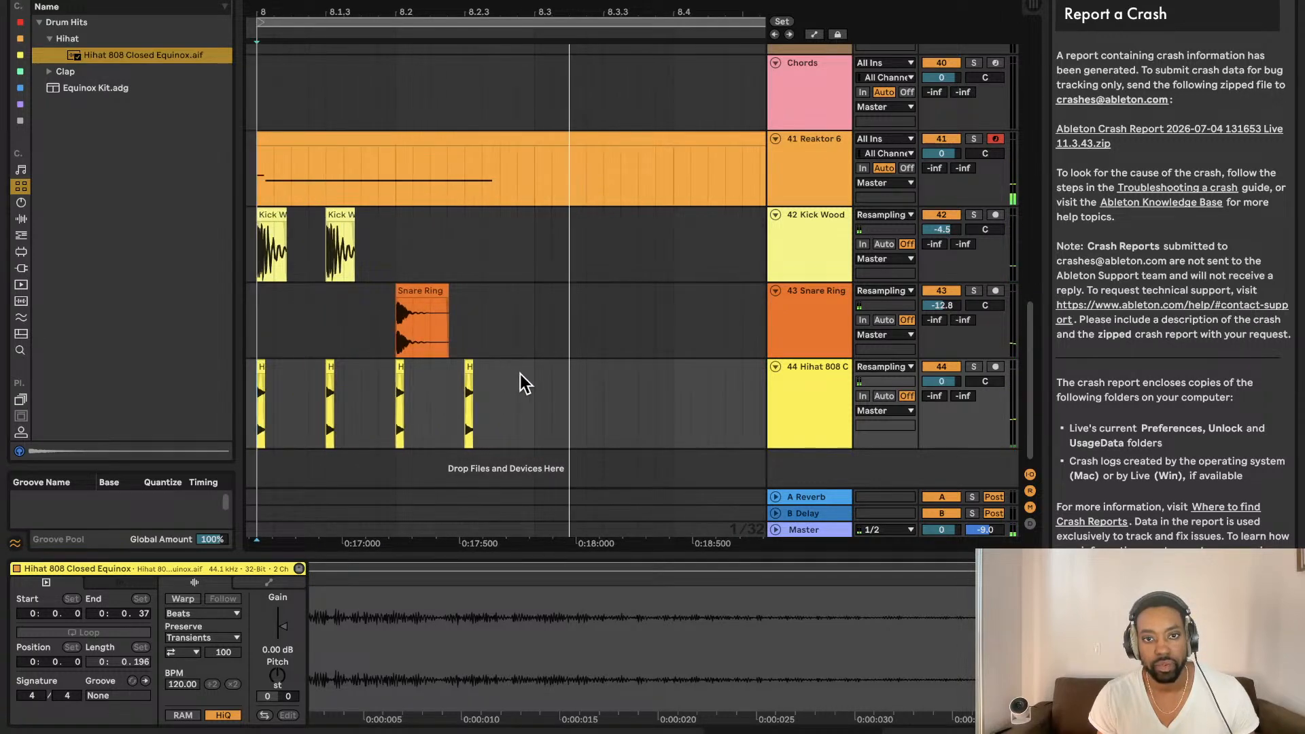
drag(534, 379, 260, 373)
key(super+d)
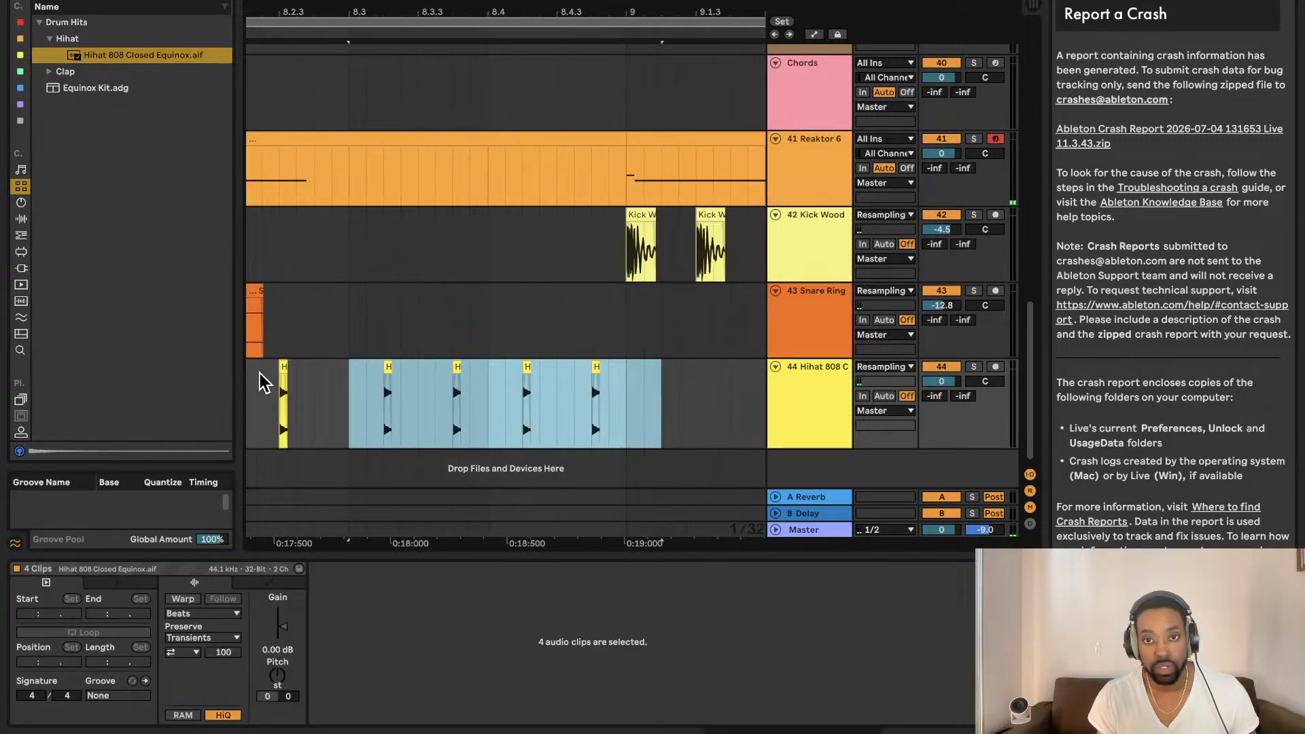
key(super+d)
key(super+d)
scroll(312, 369, left, 10)
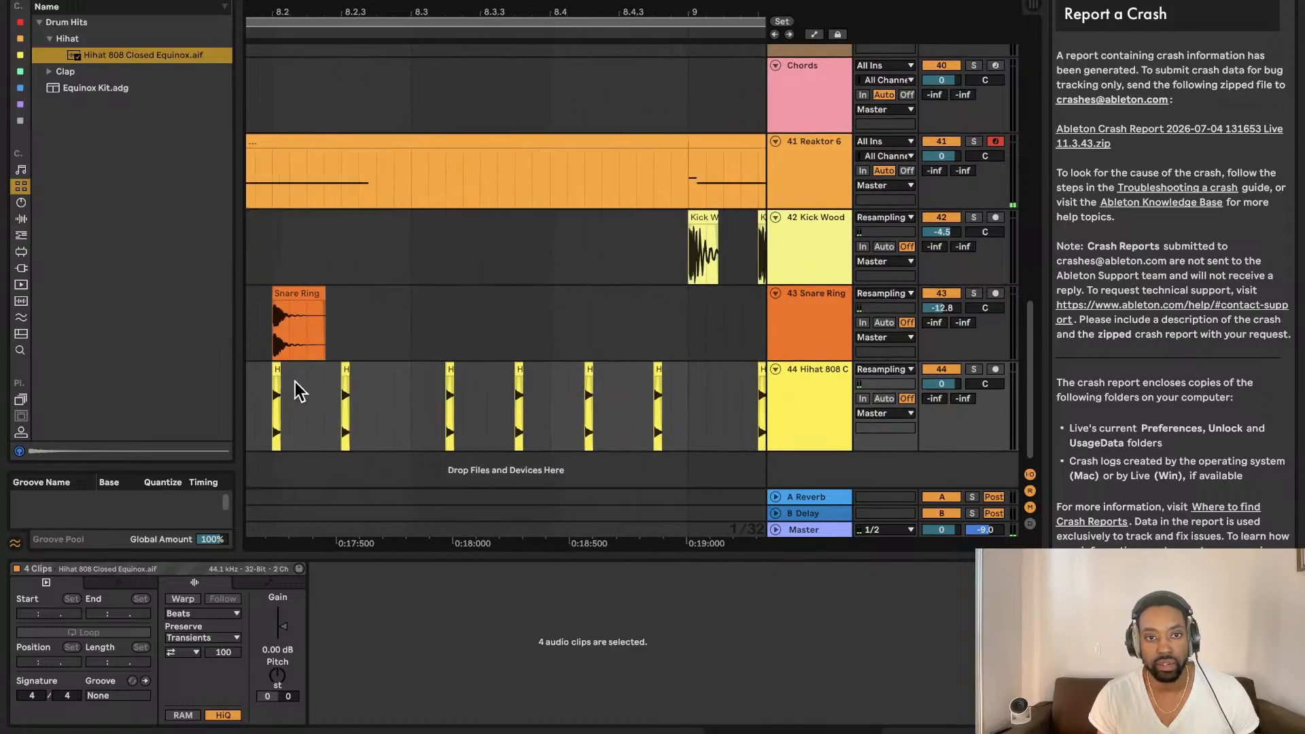
scroll(290, 383, left, 2)
click(340, 393)
key(space)
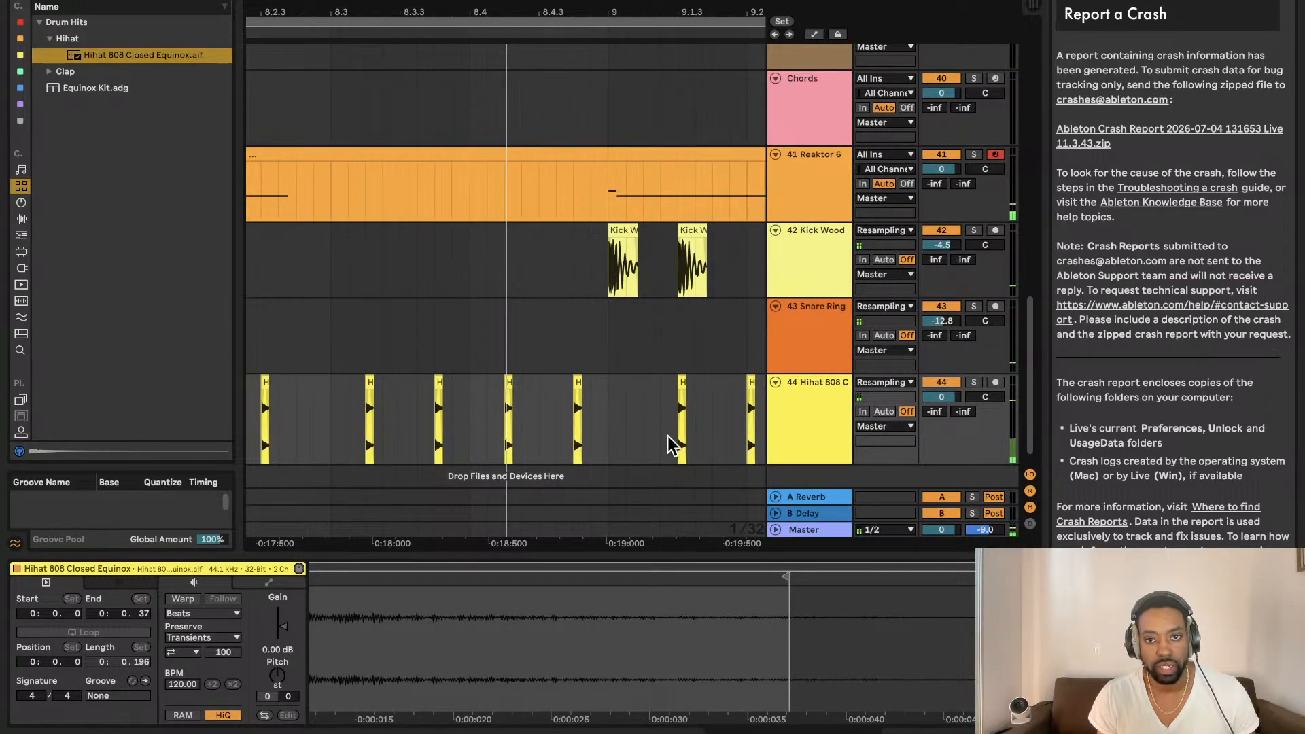
Step: Move the second group of four hi-hat hits earlier so it starts at 8.3, and play from 8.2
drag(618, 447, 392, 429)
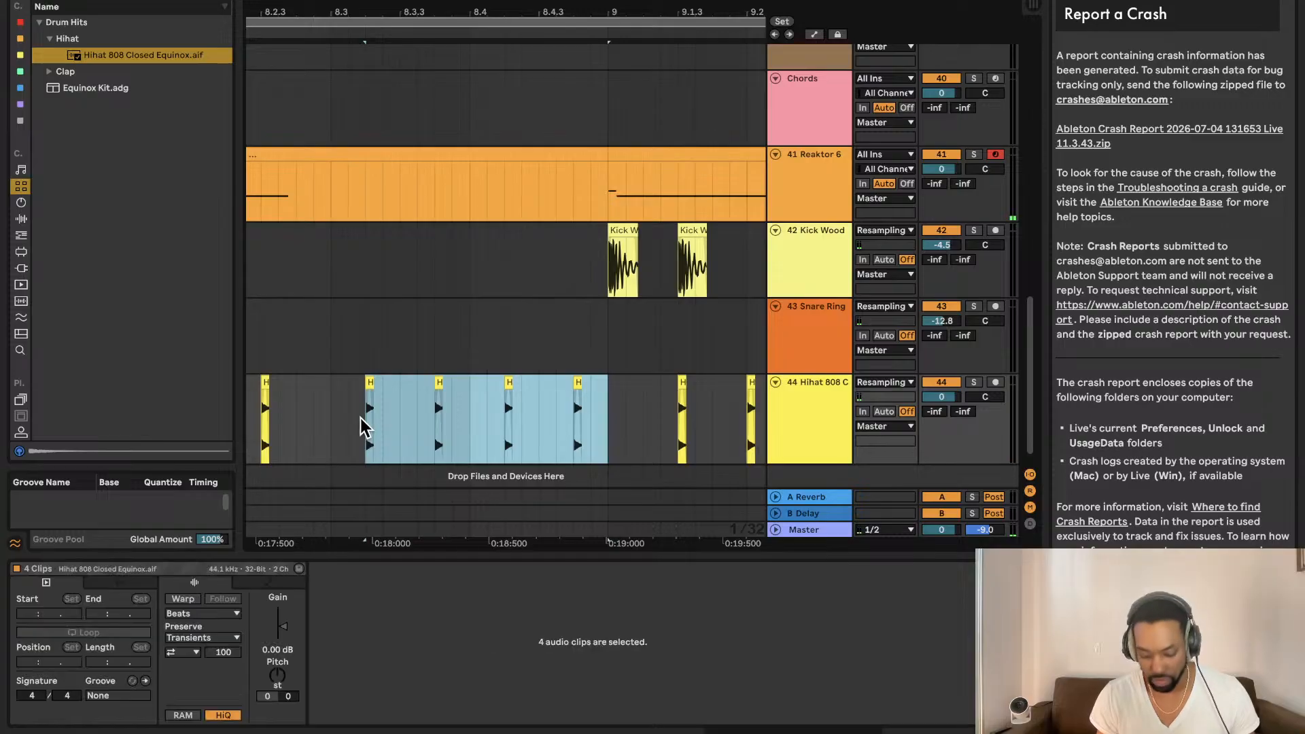
key(Left)
key(Left)
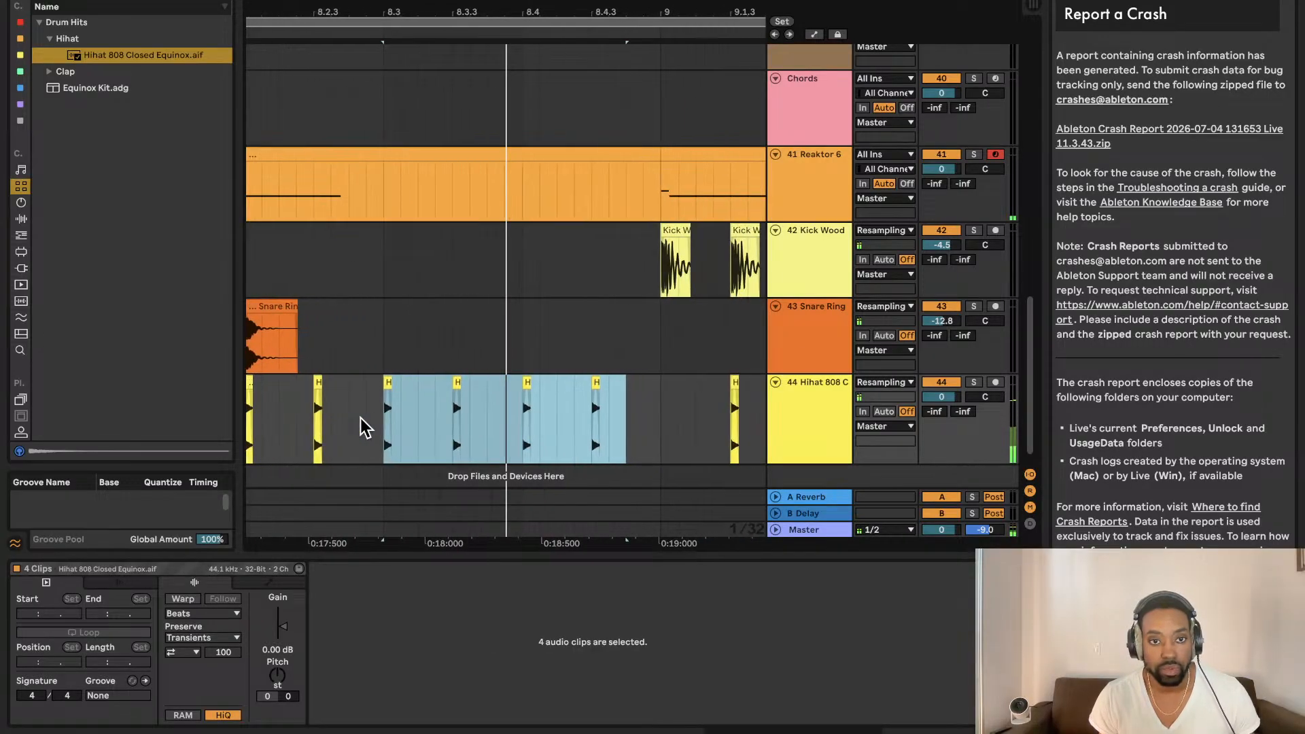
scroll(360, 425, left, 5)
scroll(346, 415, left, 4)
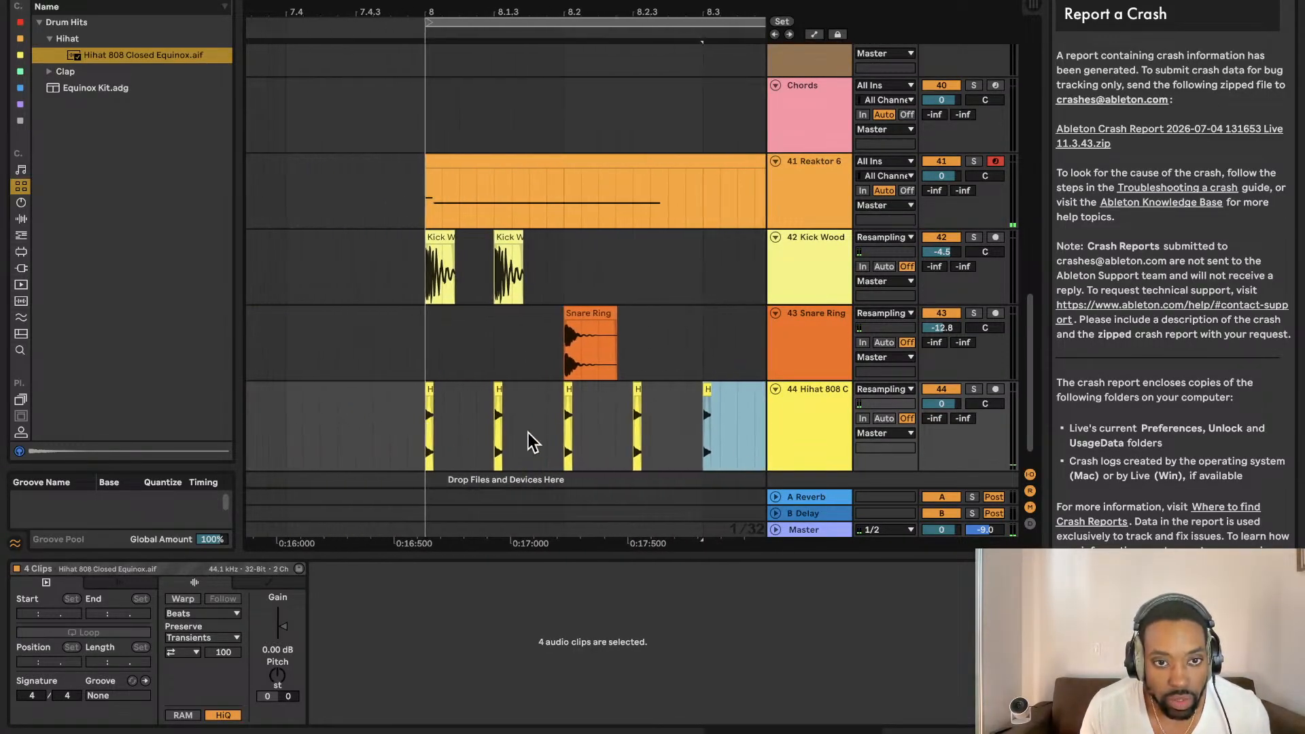
click(559, 430)
key(space)
scroll(577, 428, up, 1)
scroll(582, 427, down, 2)
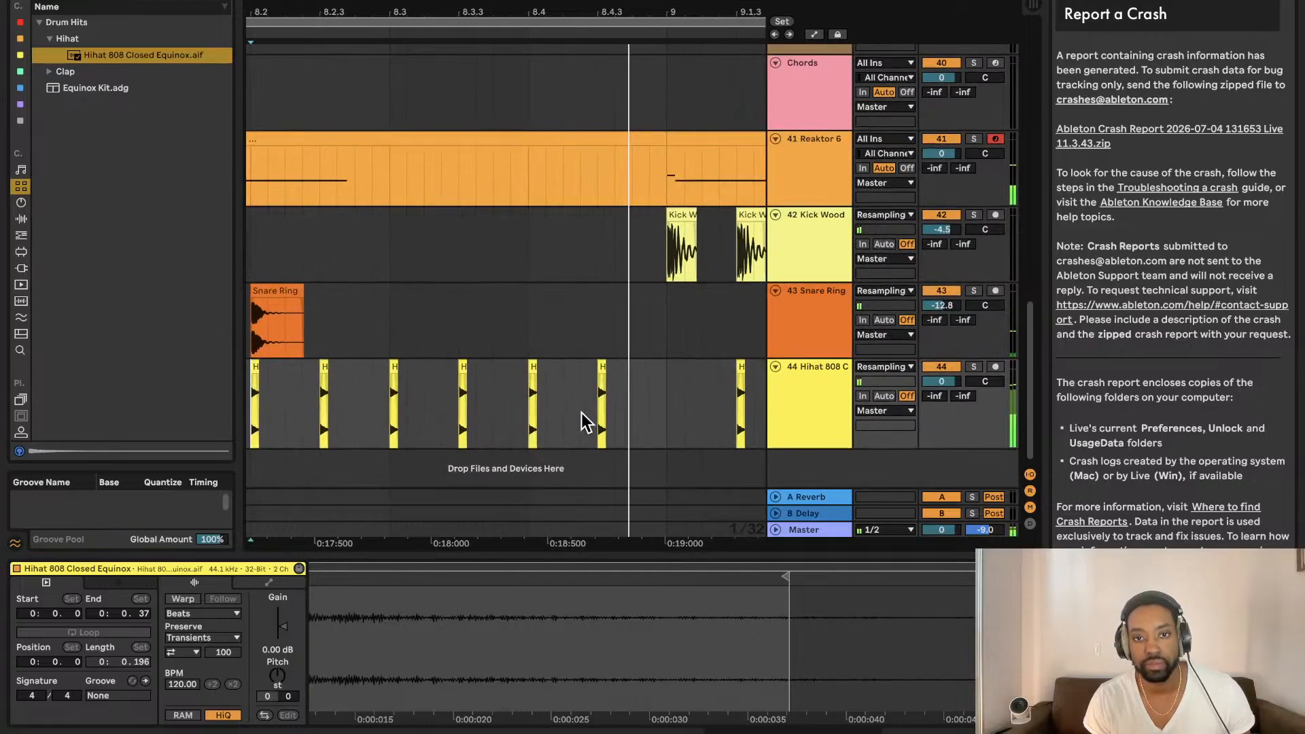
Step: Move the third group of four hi-hat hits earlier so it starts at bar 9, and play from just before 8.4
drag(405, 390, 649, 398)
key(Left)
key(Left)
key(Left)
key(Left)
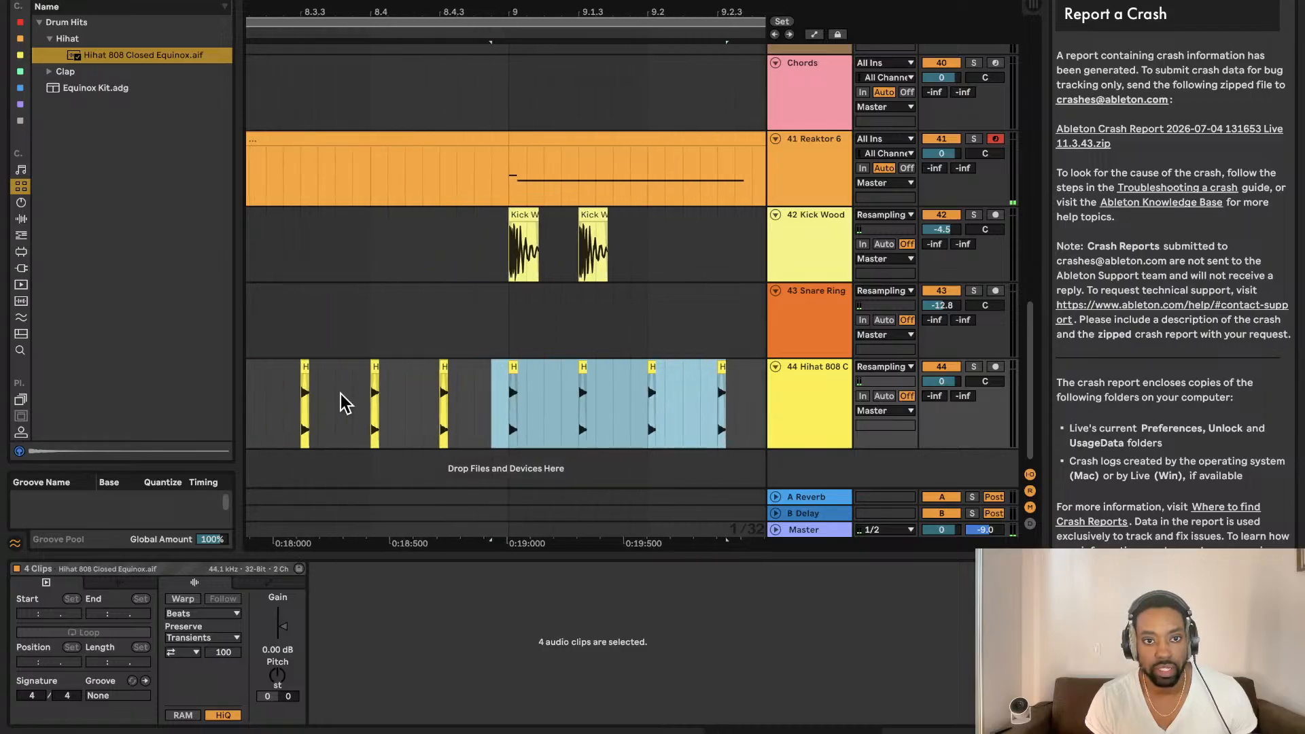
click(347, 401)
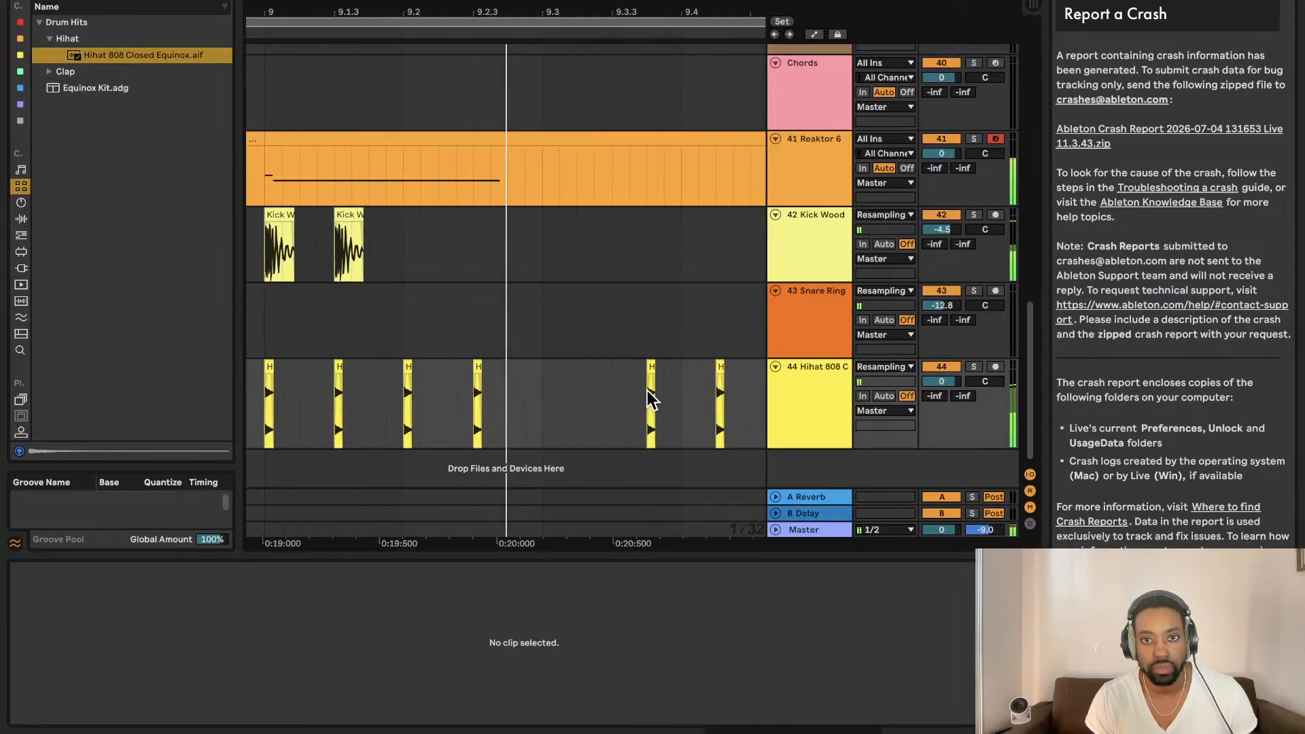
key(space)
Step: Move the next three hi-hat hits earlier so they start at 9.3, and play from just before 9.2
drag(571, 399, 724, 396)
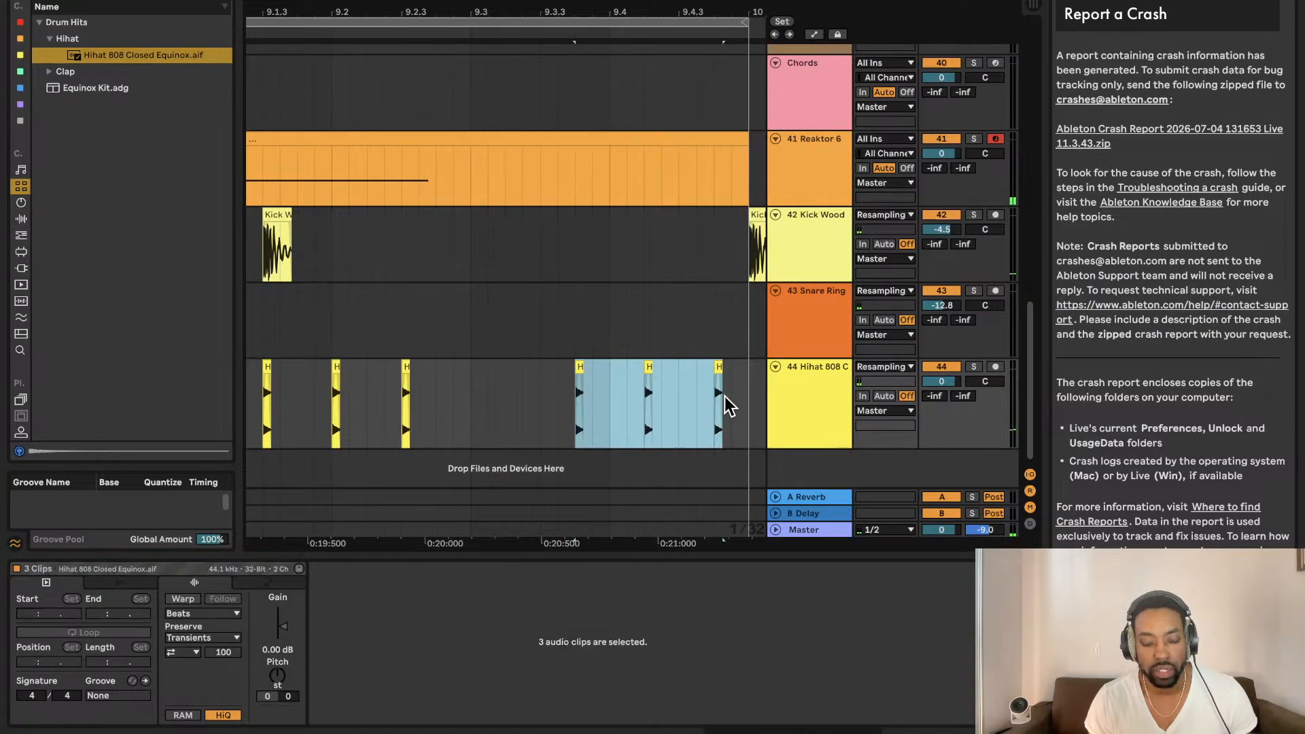
key(Left)
key(Left)
key(Left)
key(Left)
key(Left)
key(Left)
key(Left)
key(Right)
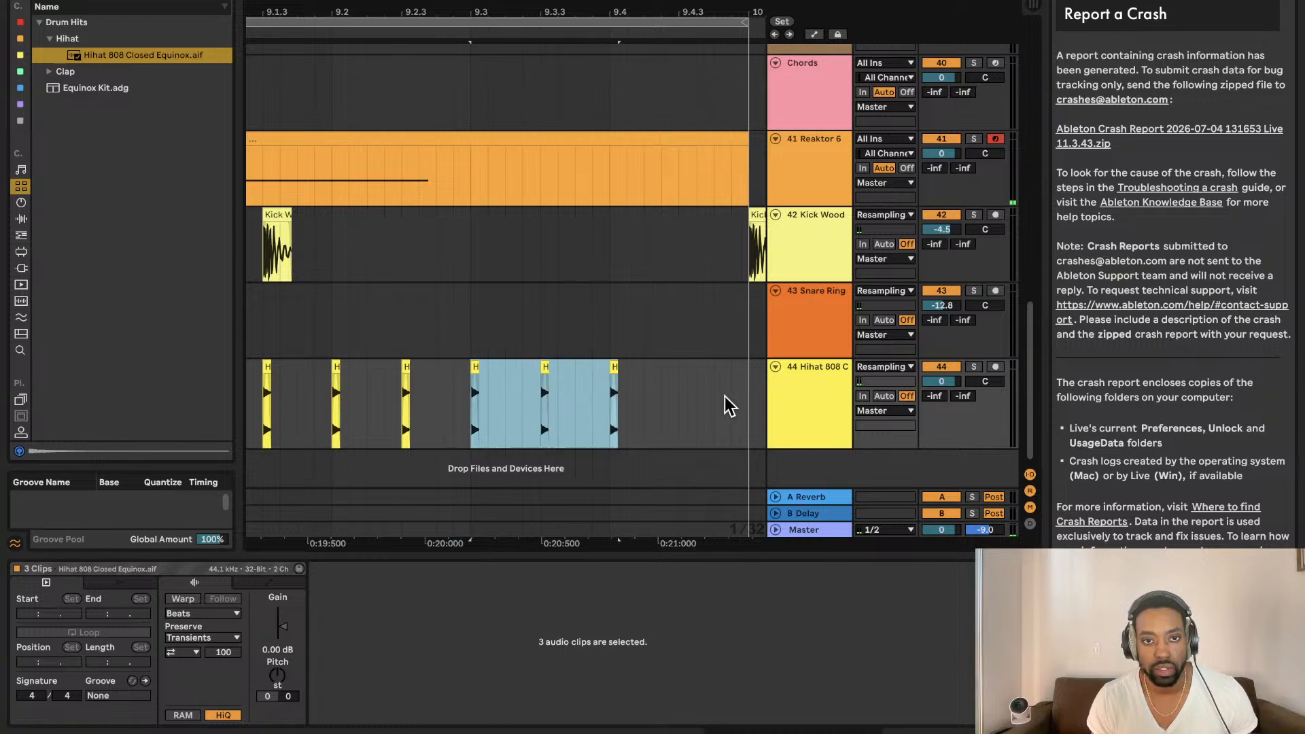
click(318, 417)
key(space)
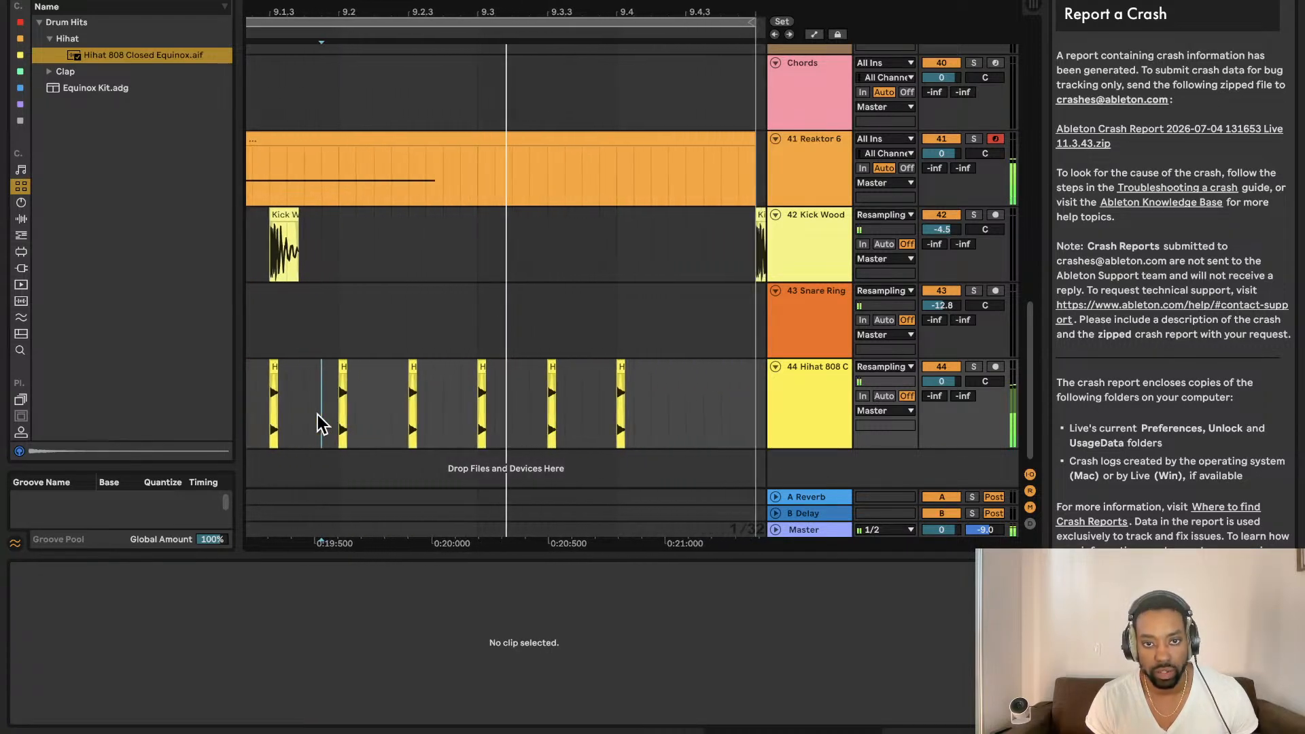
Step: Move the last hi-hat hit from just after bar 10 back to 9.4.3 and play from just before 9.3.3
key(space)
click(569, 373)
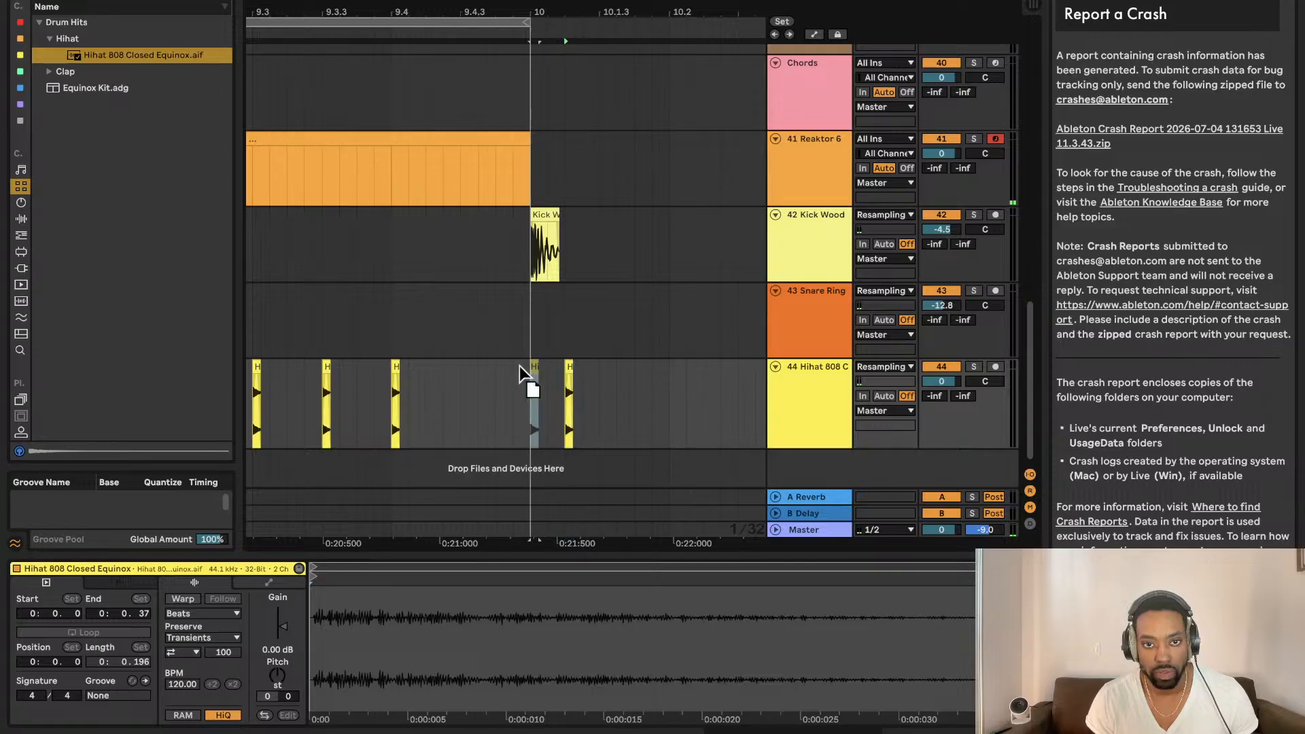
drag(453, 369, 464, 369)
click(307, 384)
key(space)
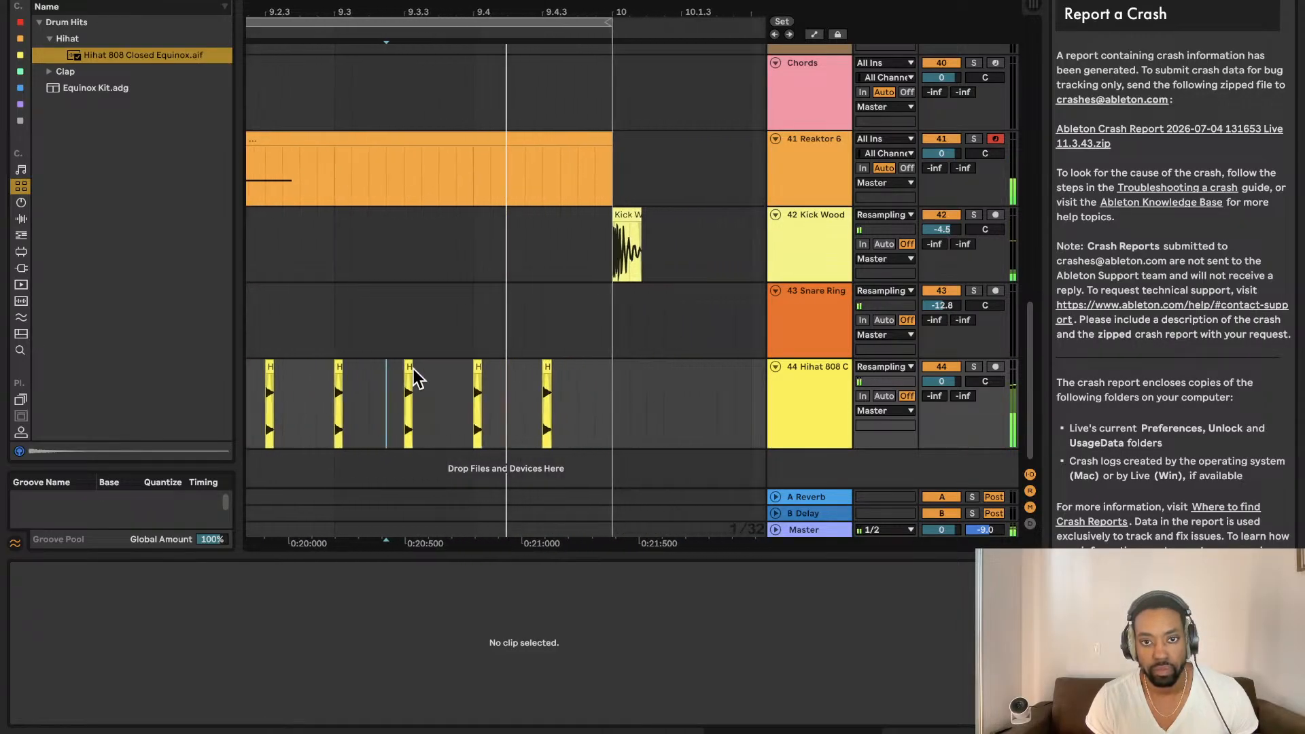
Step: Try the Clap Static Equinox.aif sample near 9.3.3 on the Snare Ring track and delete it again
scroll(424, 359, down, 4)
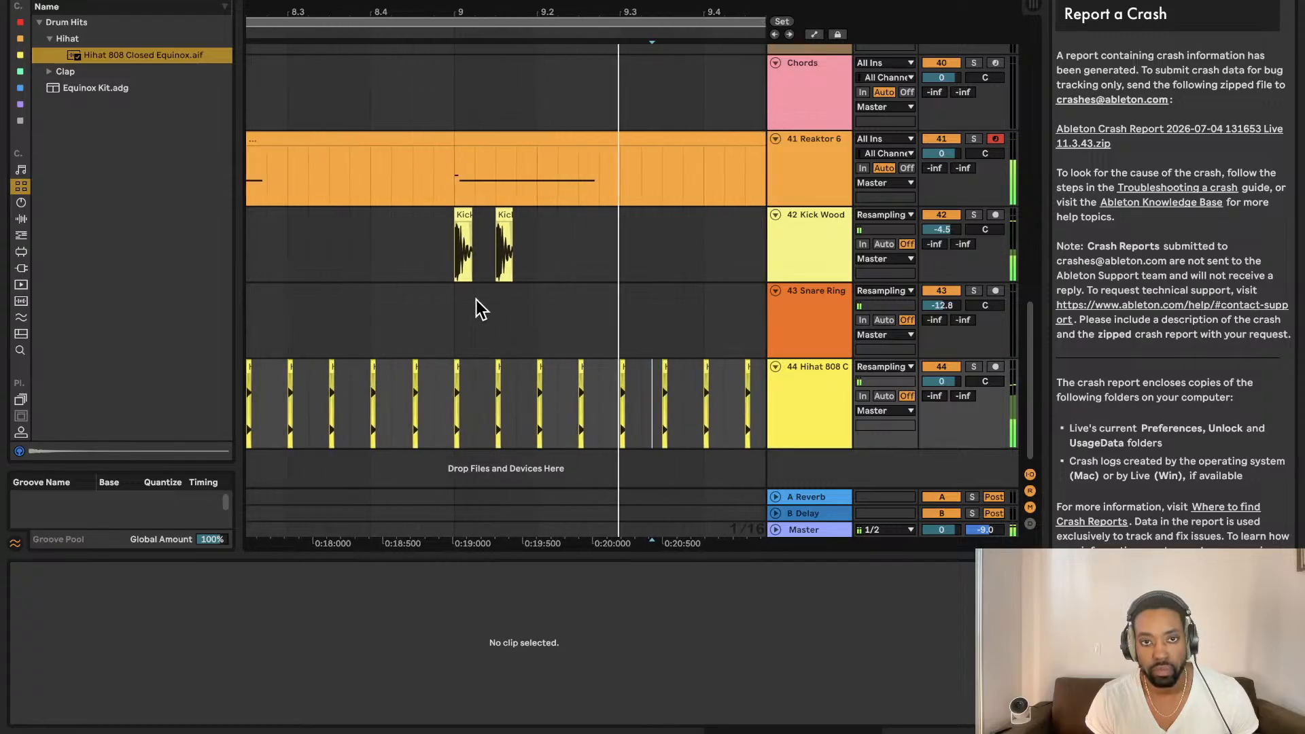
click(45, 72)
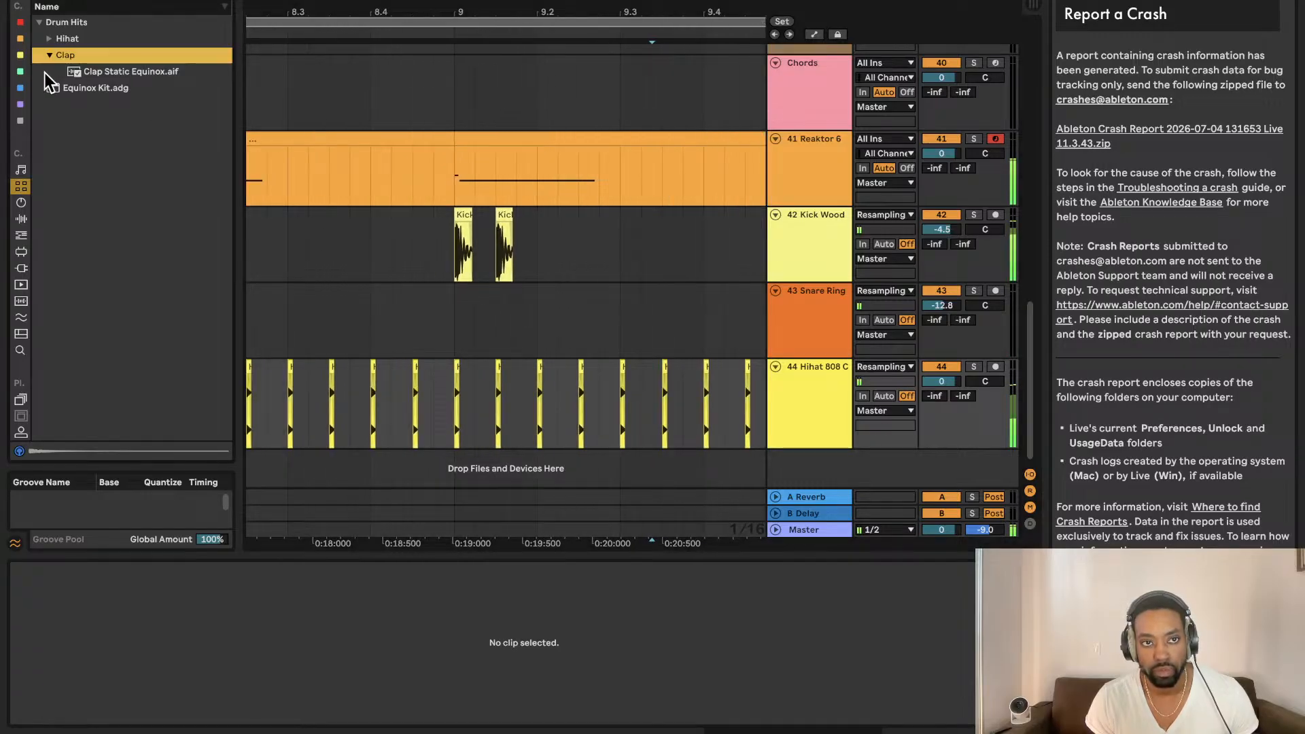
click(93, 72)
drag(98, 74, 630, 312)
scroll(631, 312, right, 1)
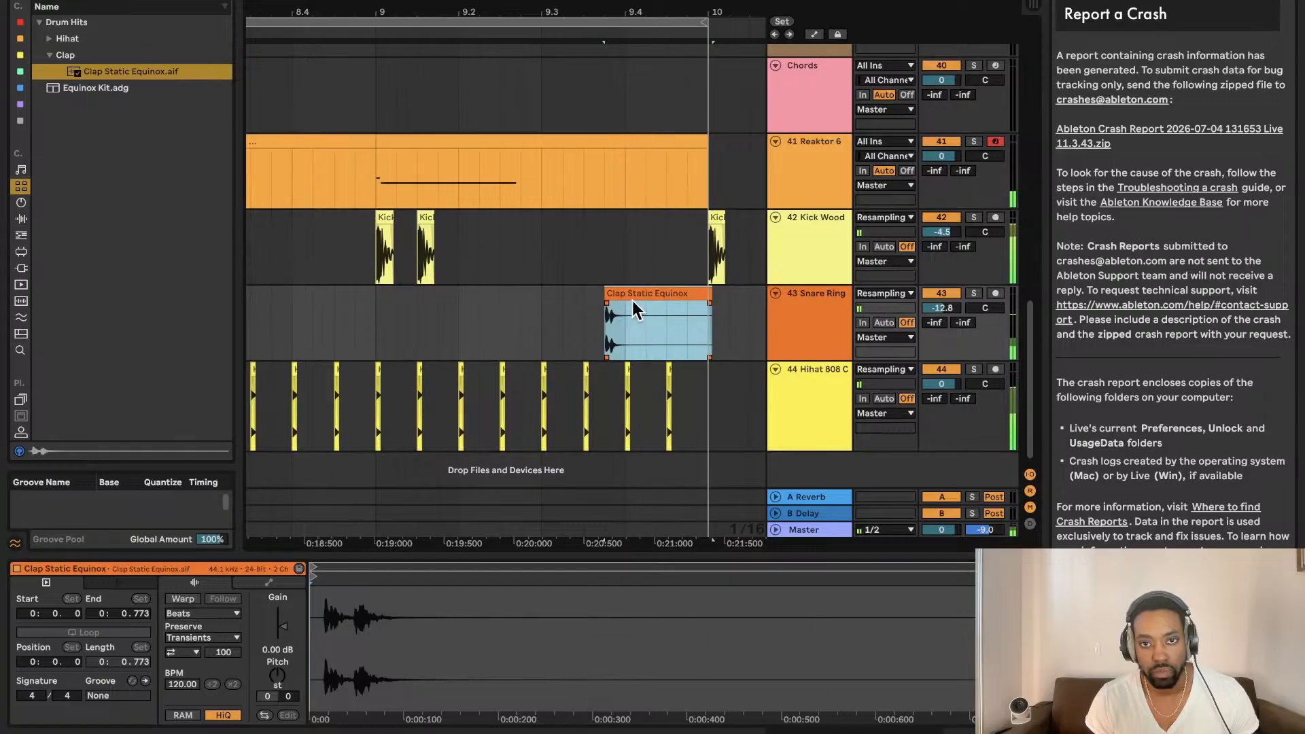
key(Delete)
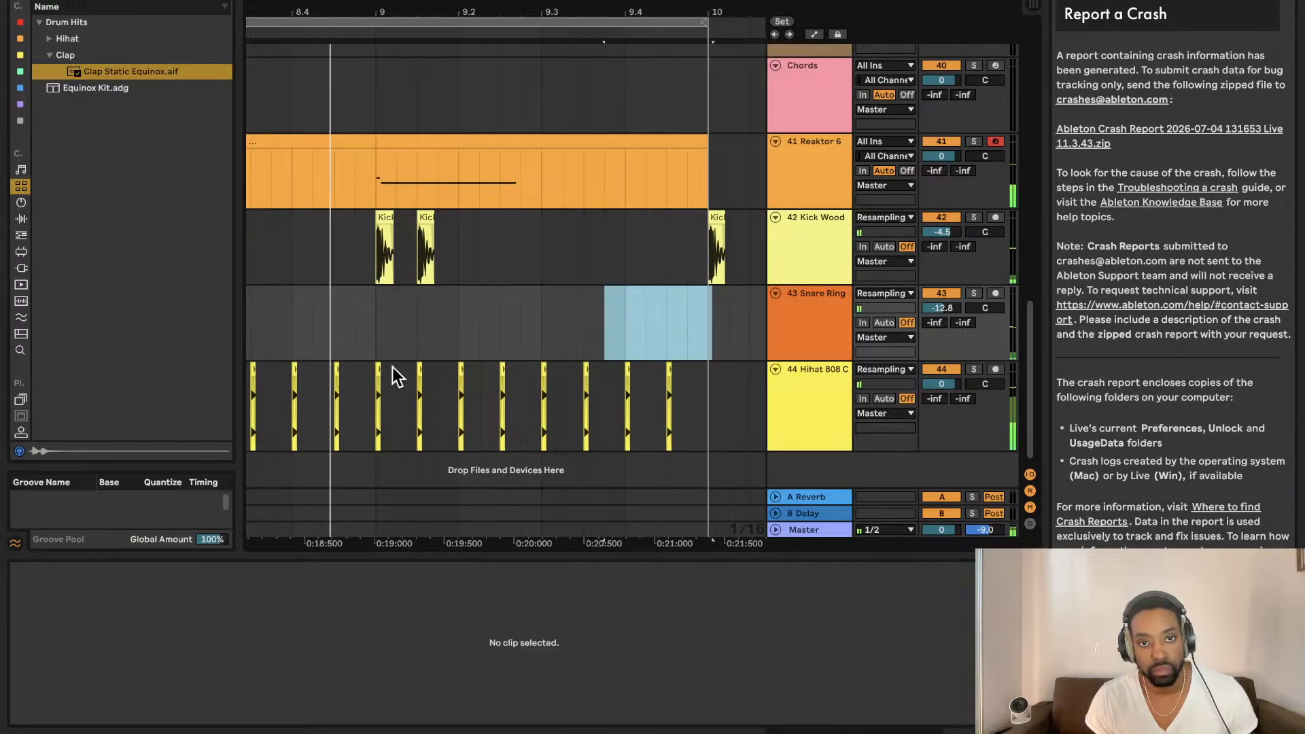
Step: Copy the snare hit at 8.2 and paste it just after 9.2 on the Snare Ring track
scroll(408, 360, left, 5)
click(442, 292)
key(super+c)
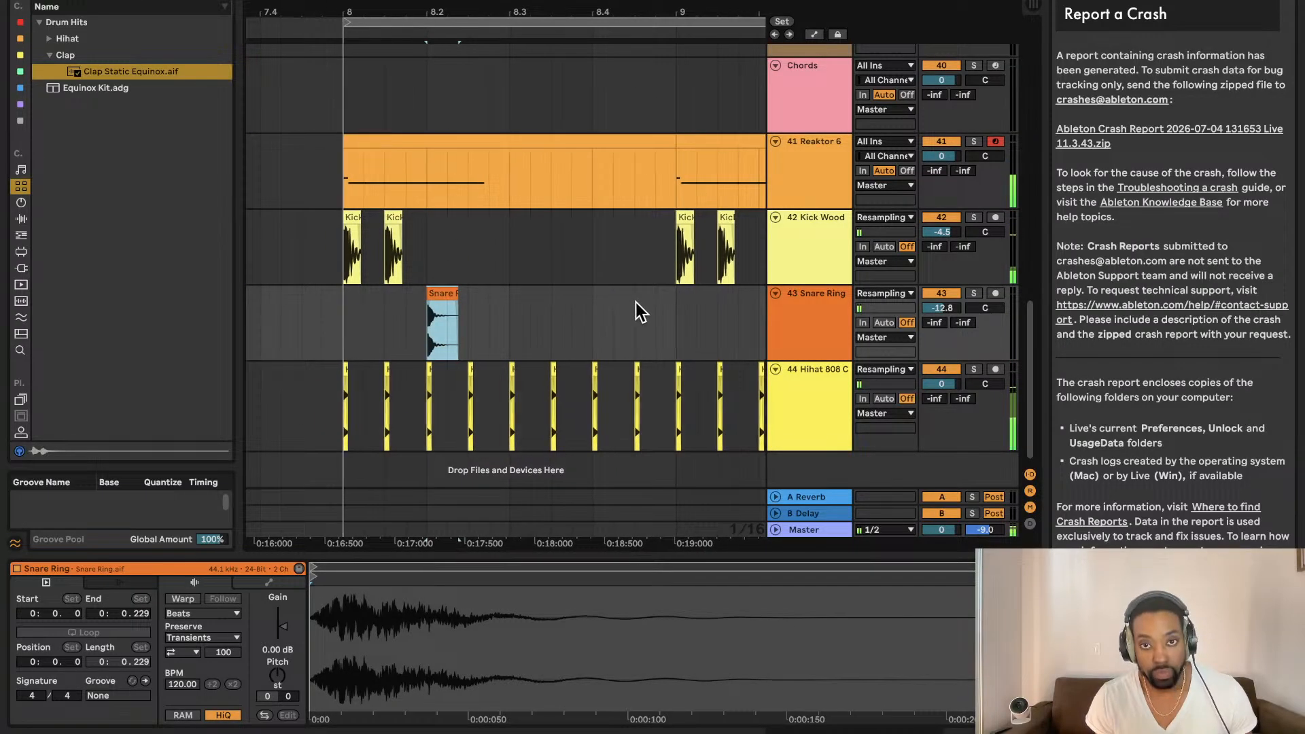
scroll(639, 305, right, 3)
click(705, 310)
key(super+v)
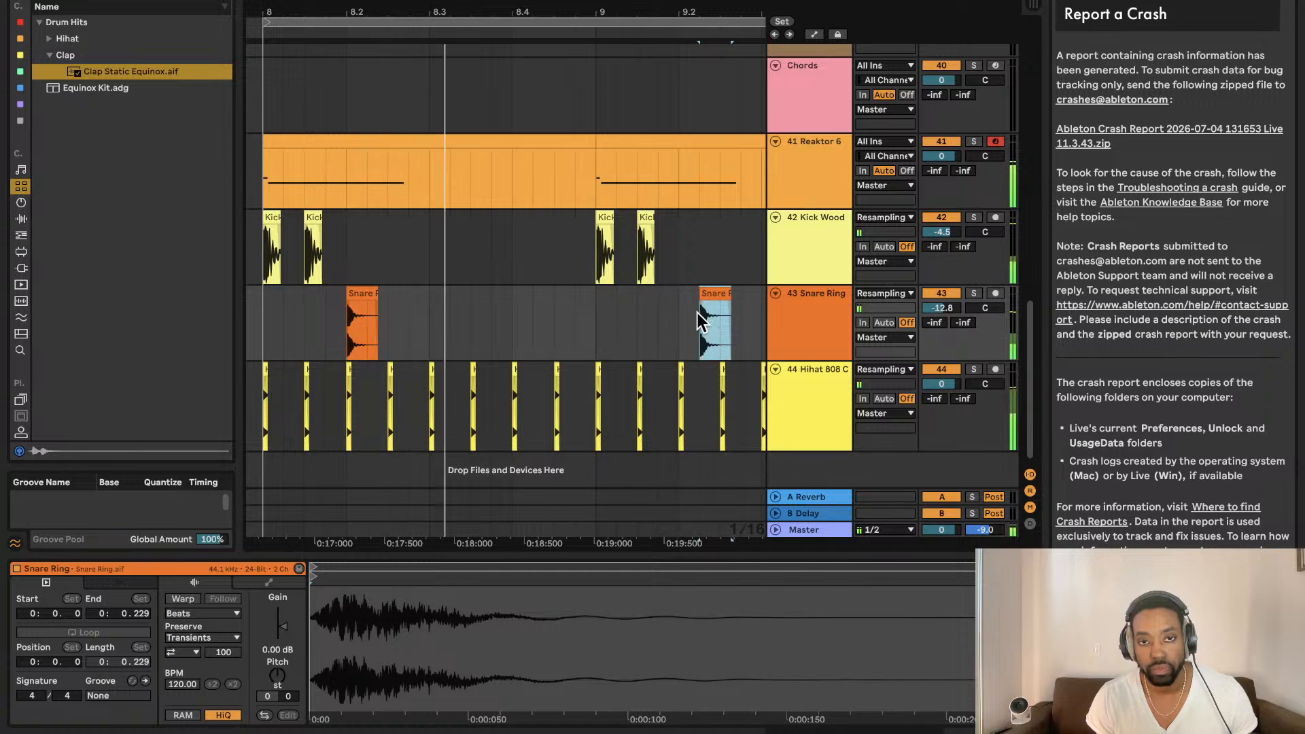
scroll(698, 308, right, 3)
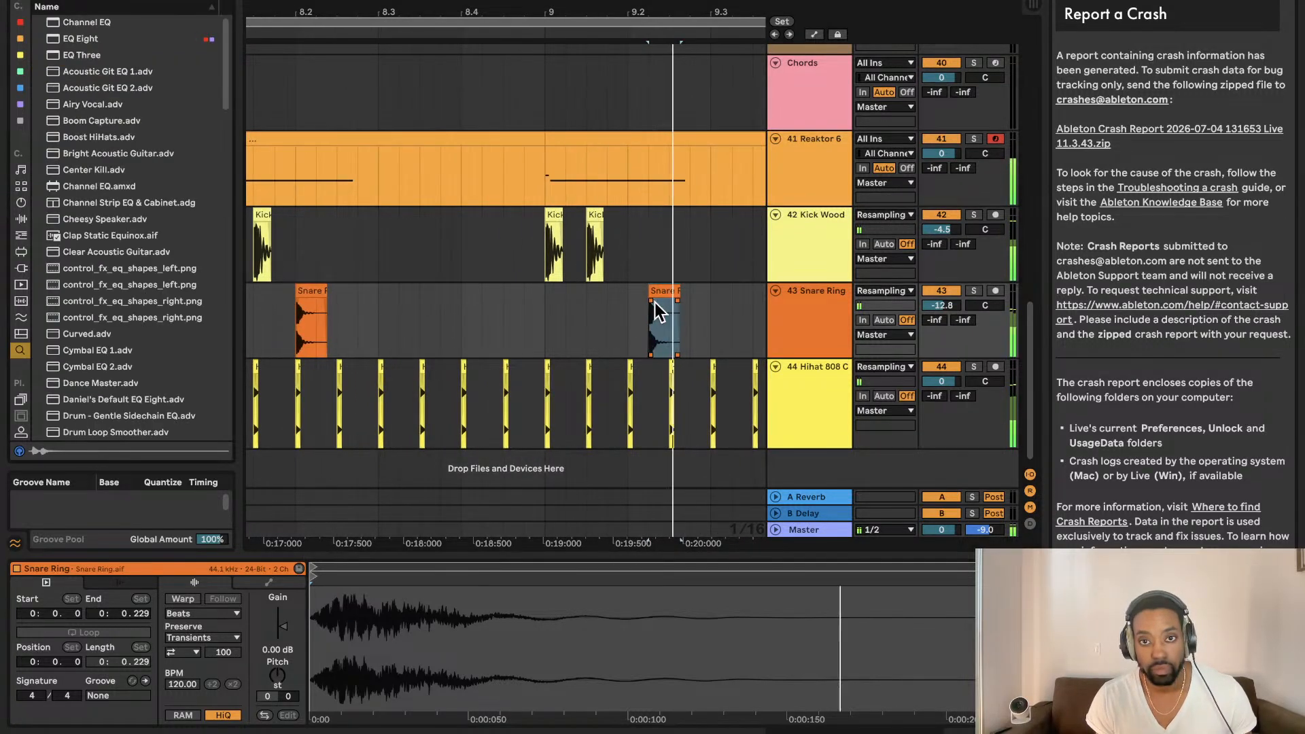
Step: Align the pasted snare hit to 9.2 and place a duplicate of it at 9.3
drag(654, 303, 690, 291)
key(super+d)
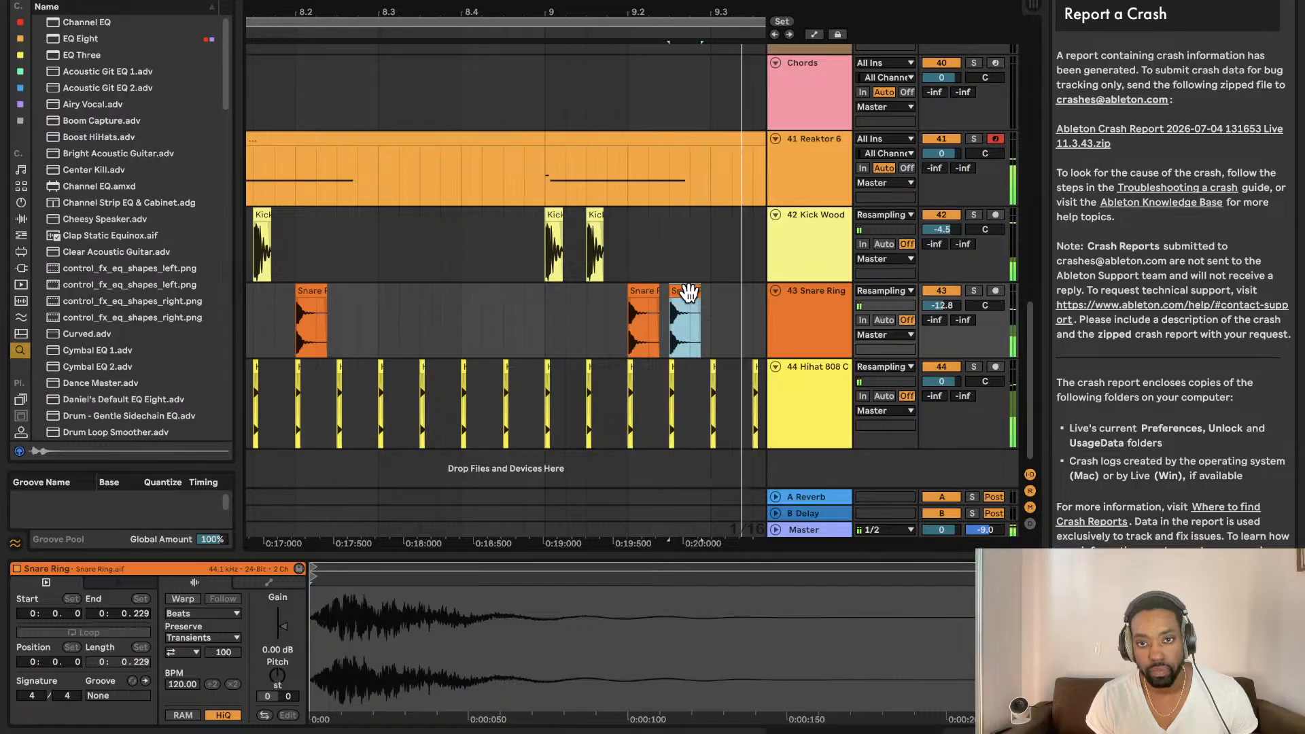
drag(689, 292, 733, 287)
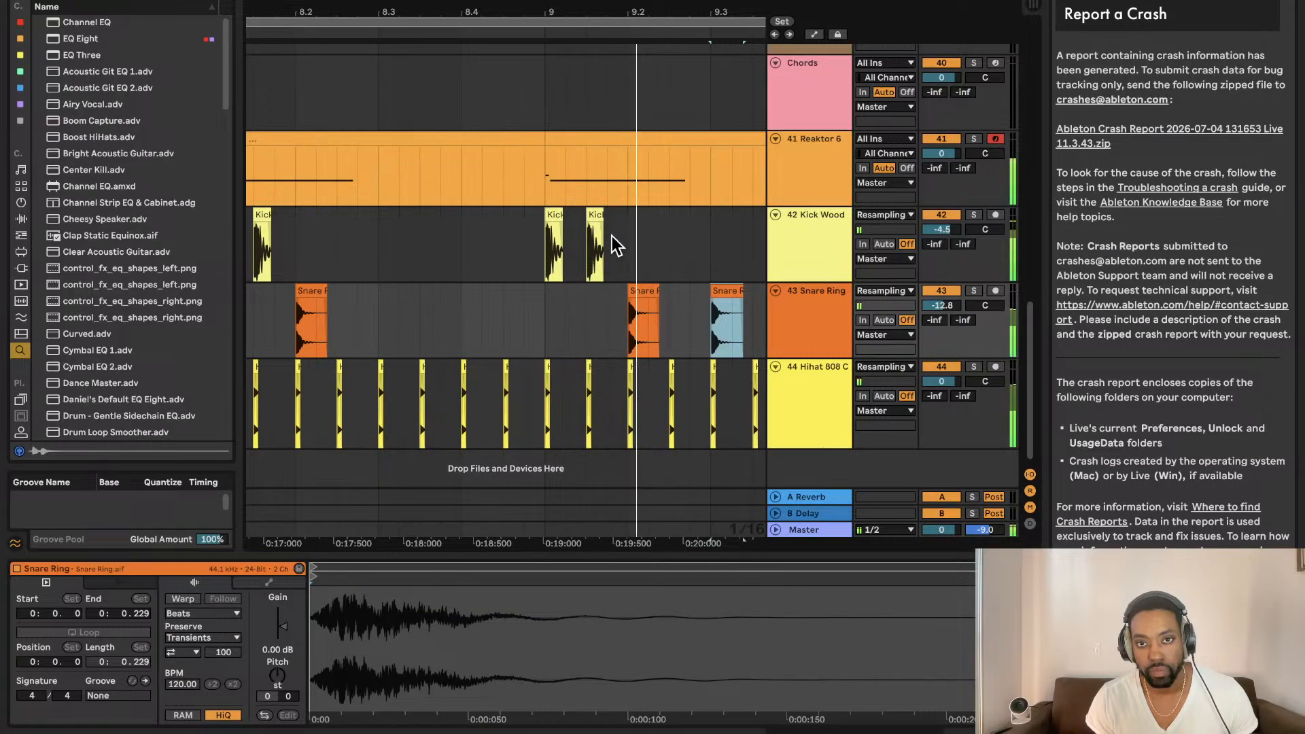
Step: Shift the duplicated snare hit earlier in stages from 9.3 to 9.2.4 while the loop plays
scroll(726, 291, up, 5)
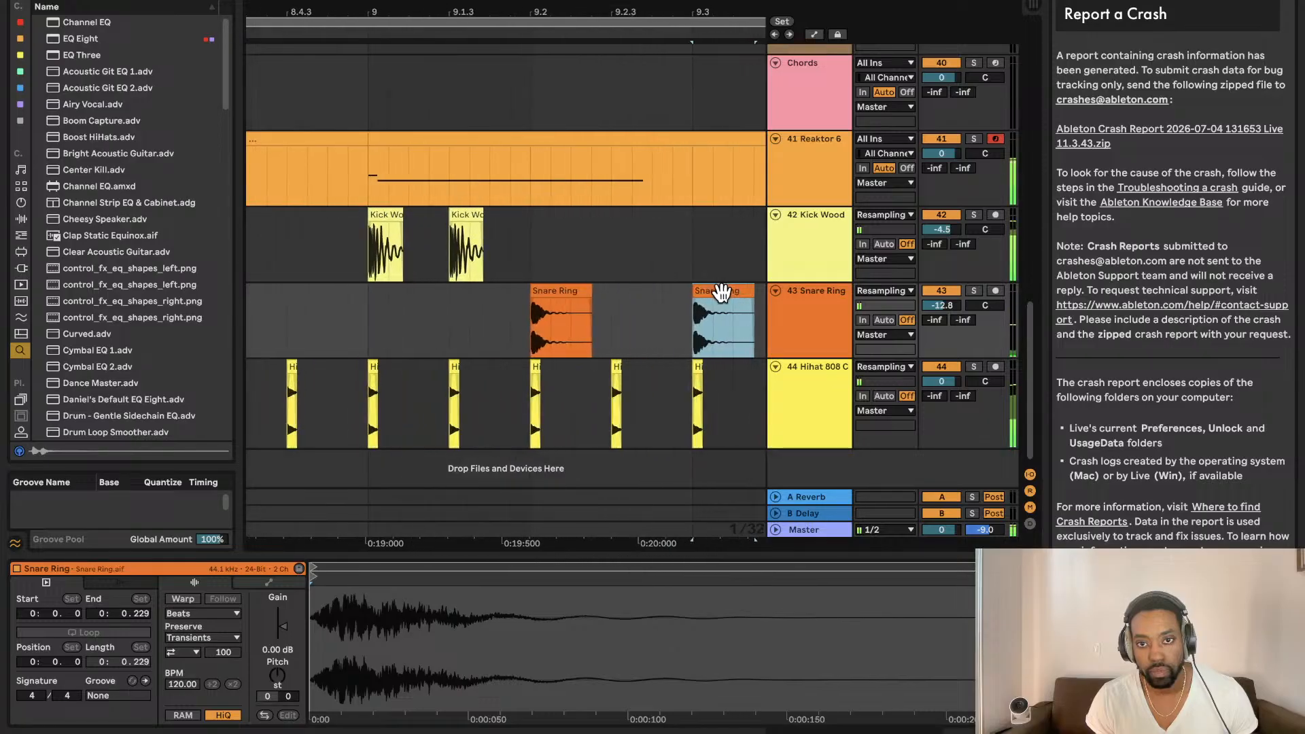
drag(717, 293, 662, 299)
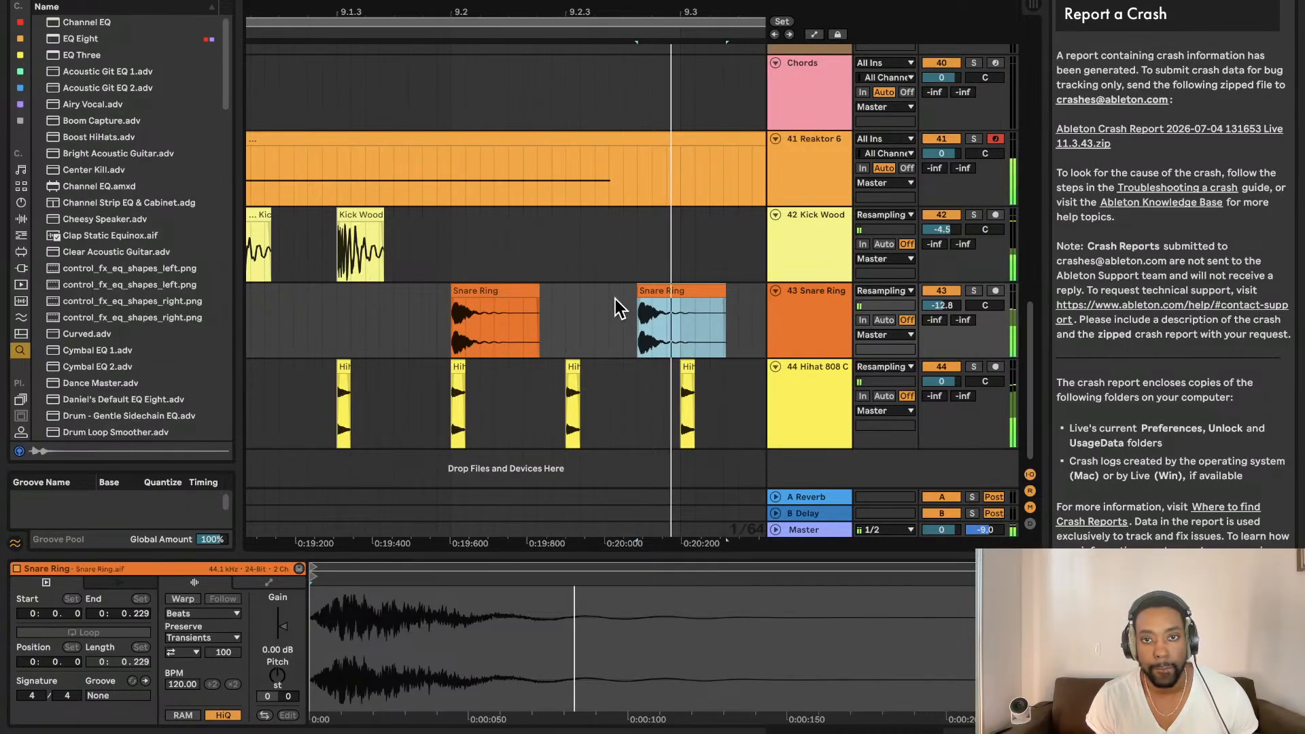
drag(652, 294, 643, 293)
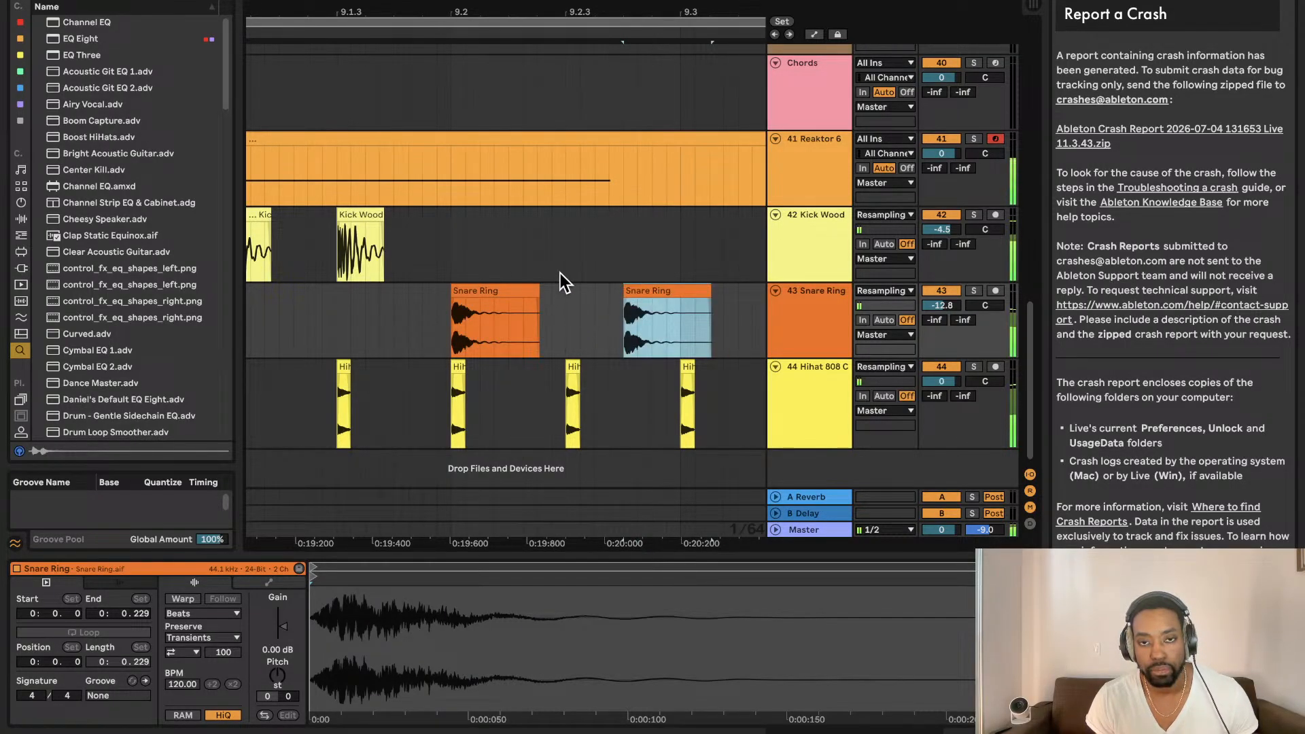
scroll(634, 282, up, 5)
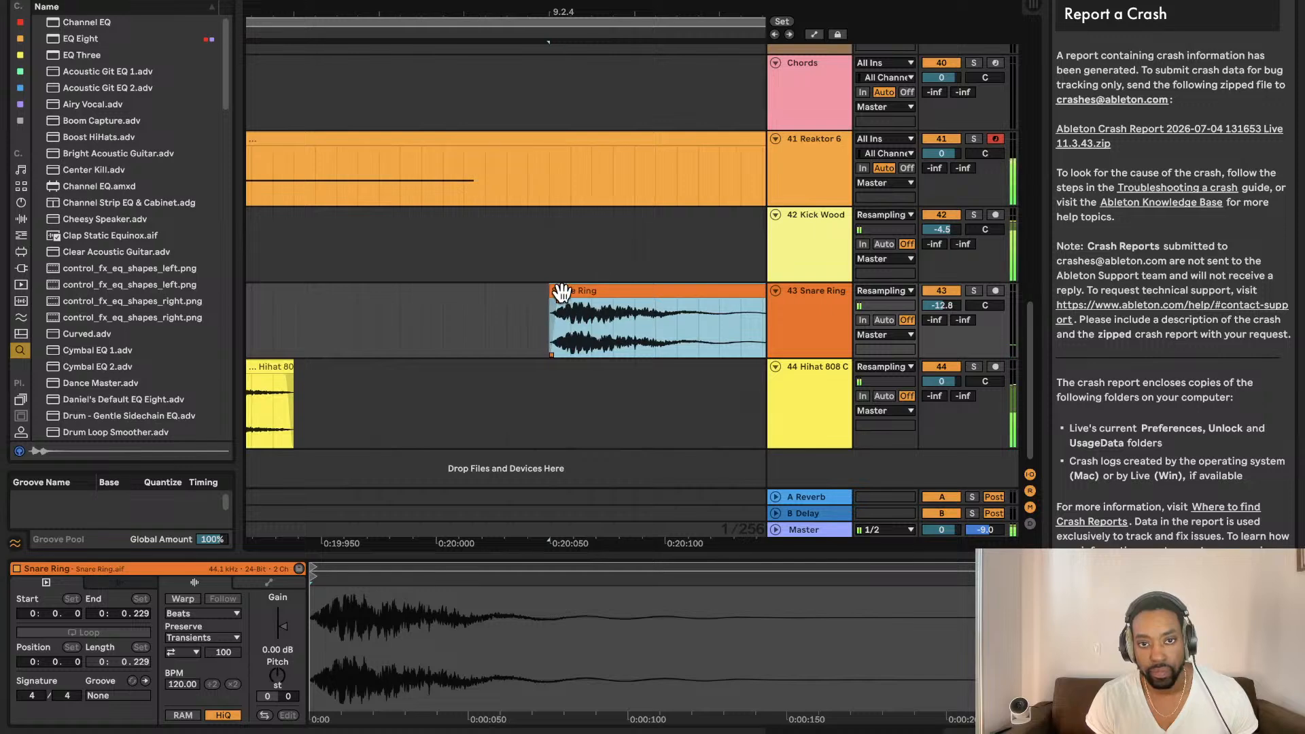
drag(556, 294, 584, 293)
click(535, 300)
scroll(579, 284, down, 3)
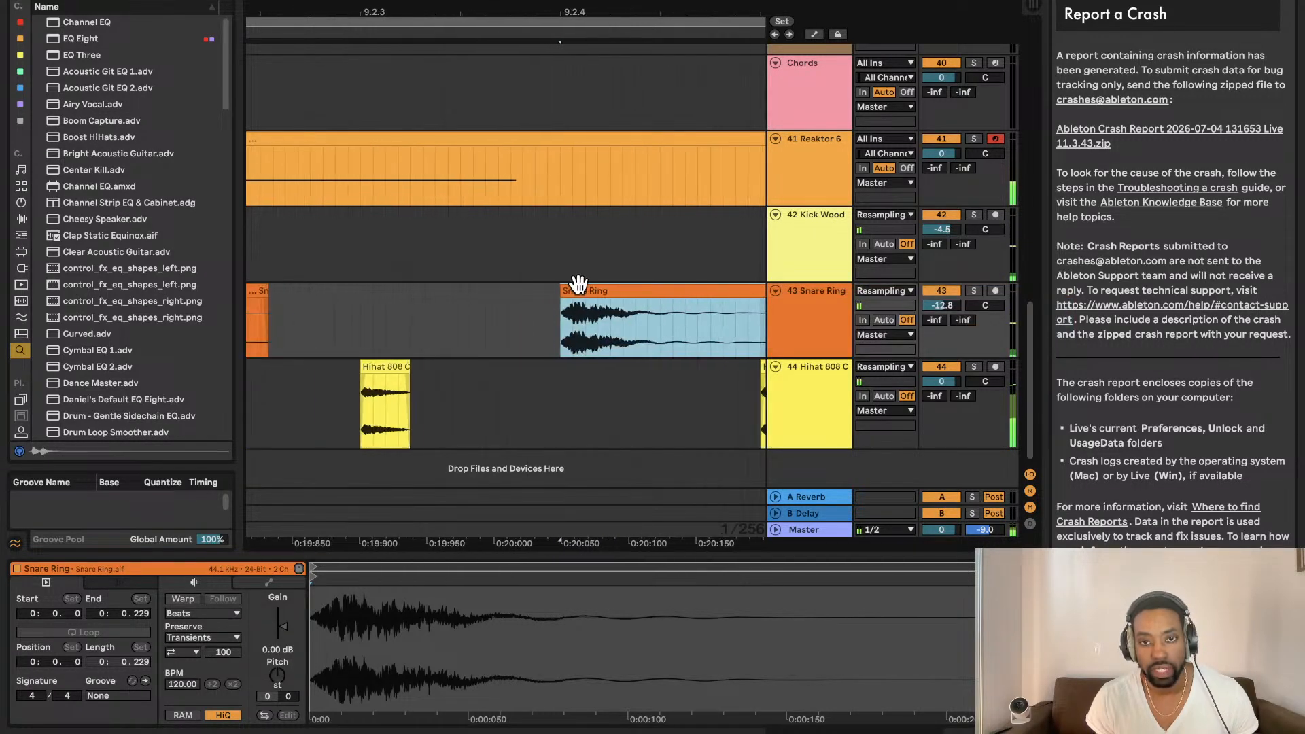
scroll(578, 283, down, 5)
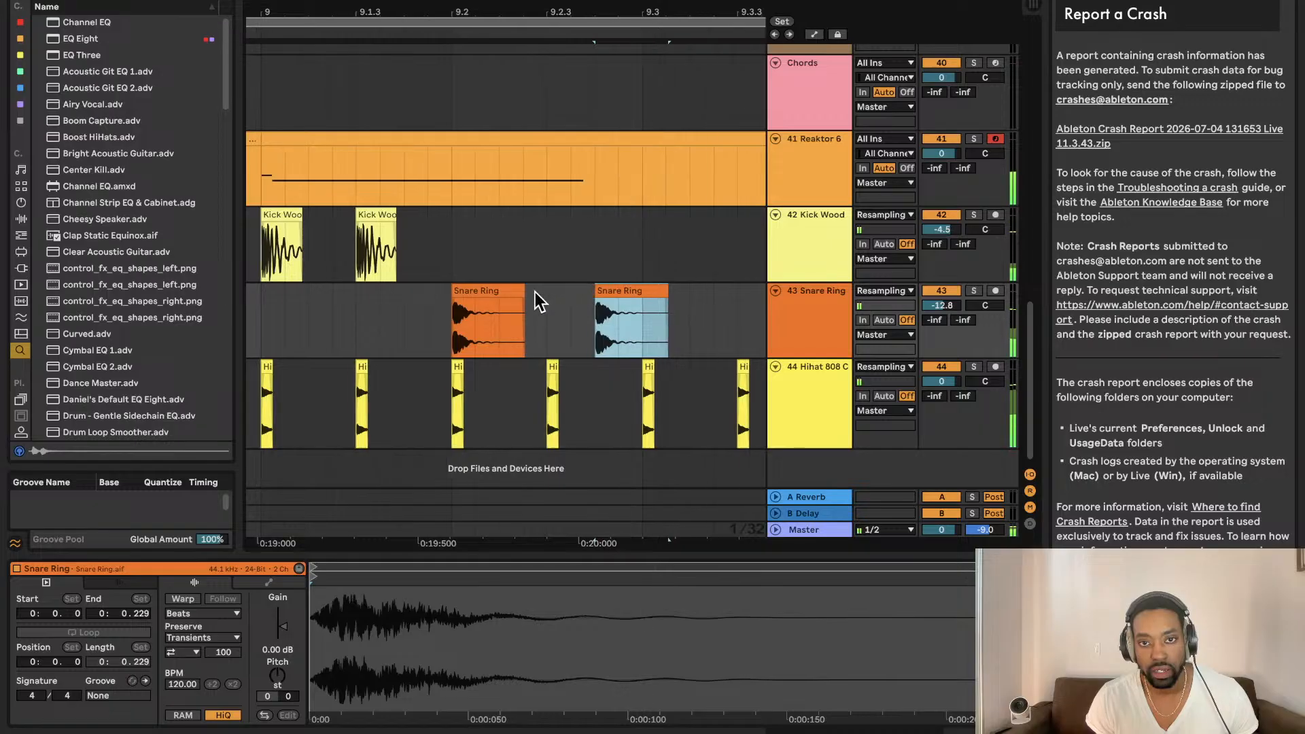
Step: Examine how the start of the snare hit at 9.2 lines up with the hi-hat hit below it
click(474, 302)
scroll(471, 301, up, 8)
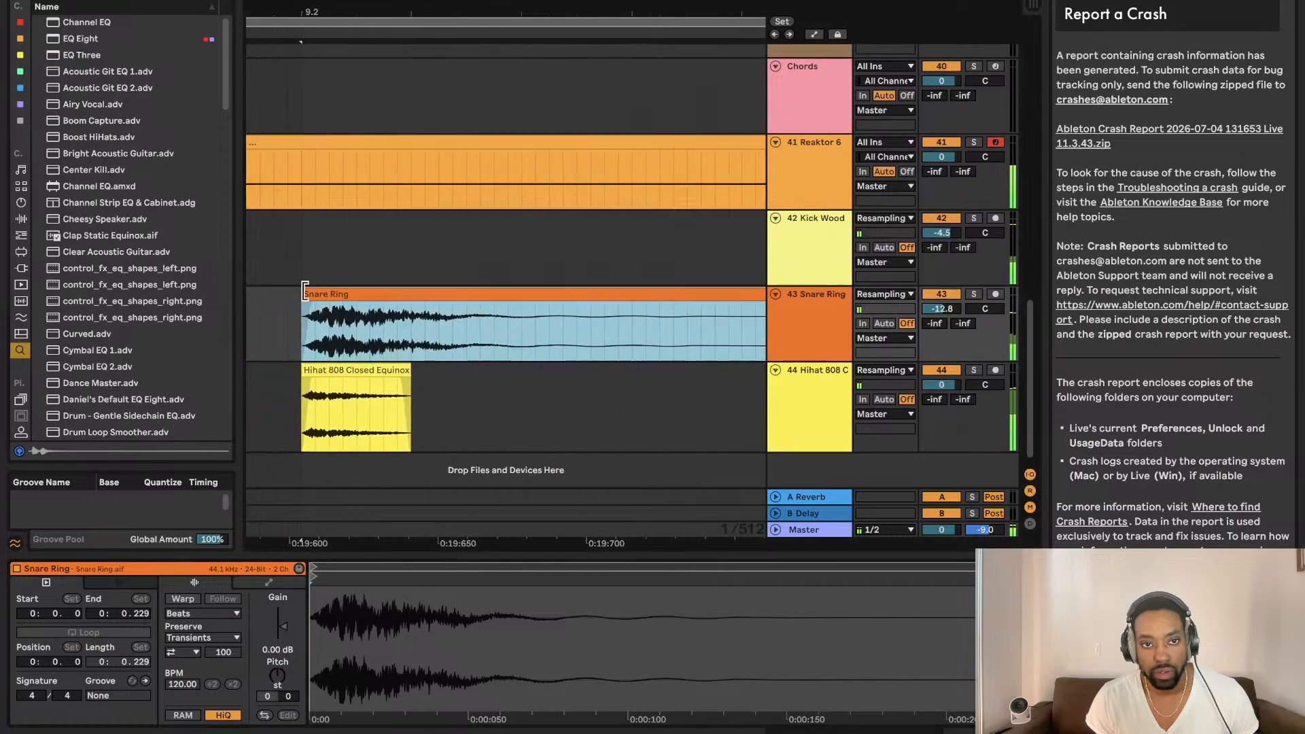
scroll(305, 290, left, 2)
scroll(305, 290, up, 1)
click(364, 334)
key(space)
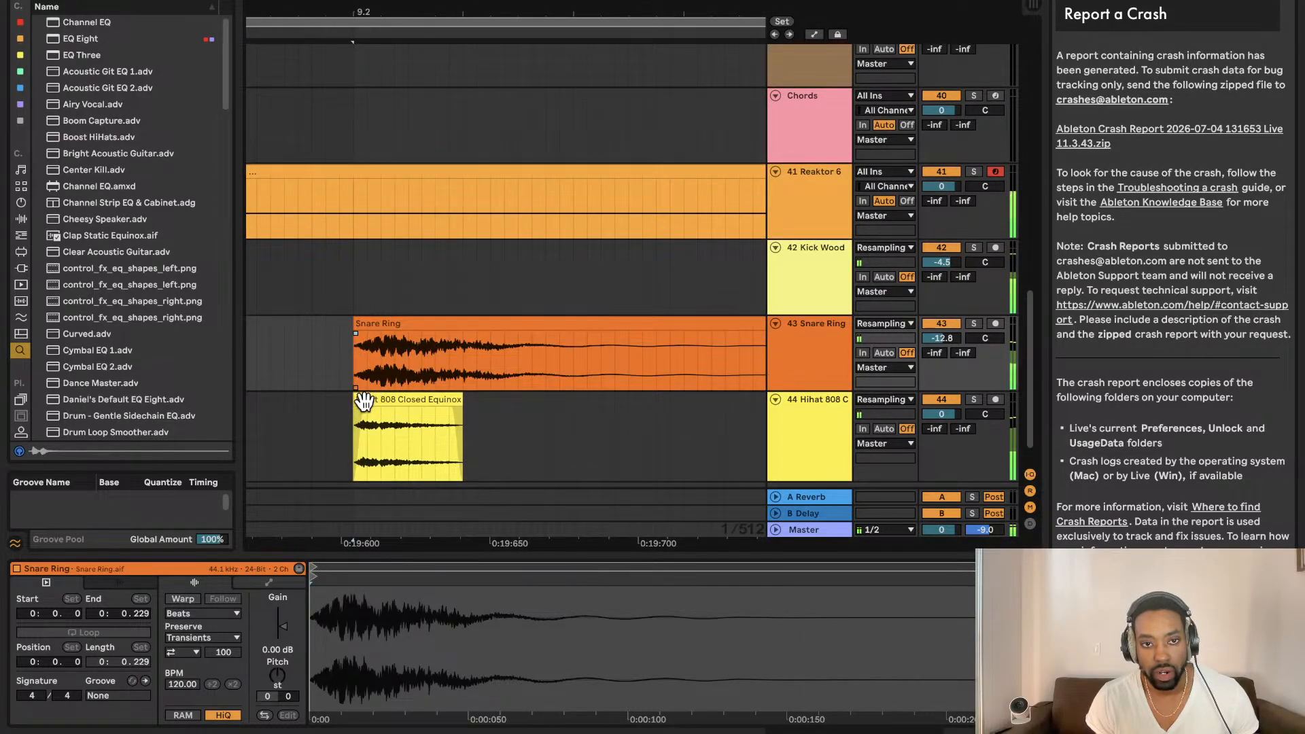
click(365, 401)
Step: Review the timing of the kick hits at bar 9 and the whole two-bar drum pattern during playback
scroll(350, 277, down, 6)
scroll(383, 237, up, 2)
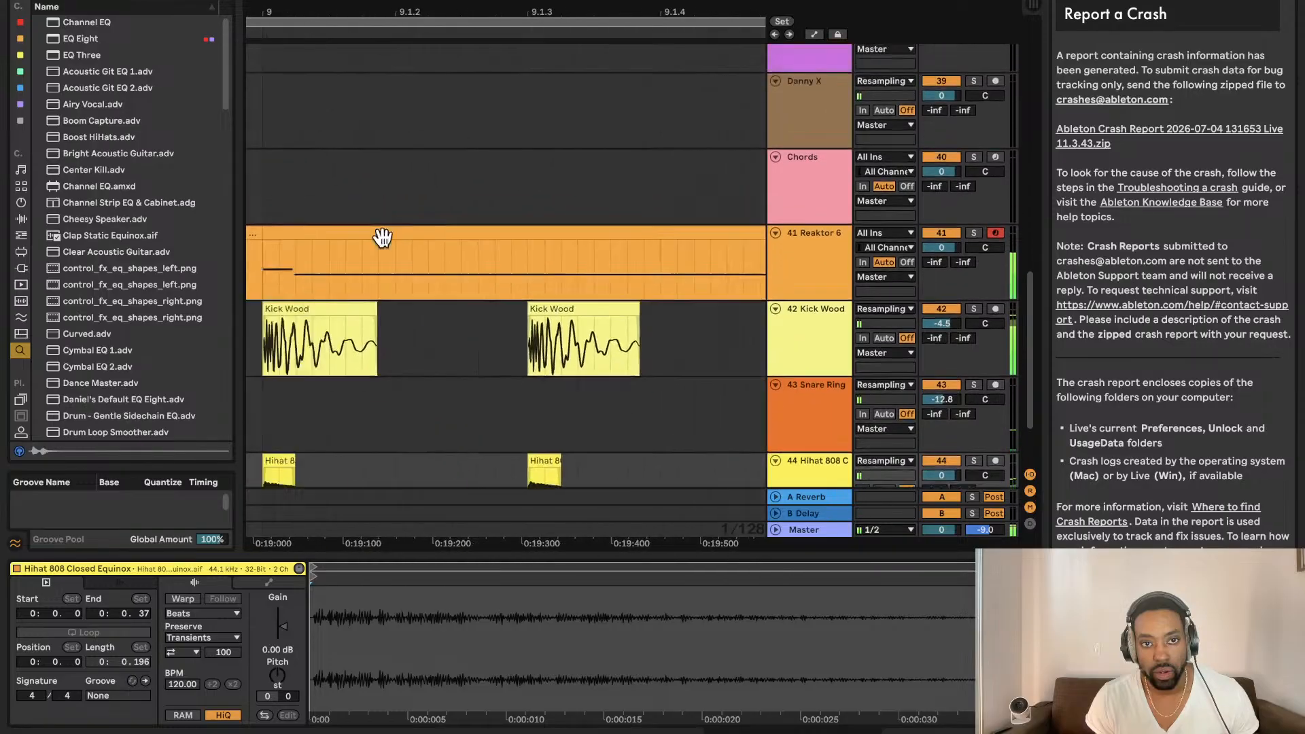
scroll(383, 237, up, 2)
scroll(492, 385, left, 8)
scroll(482, 270, down, 5)
scroll(466, 250, down, 4)
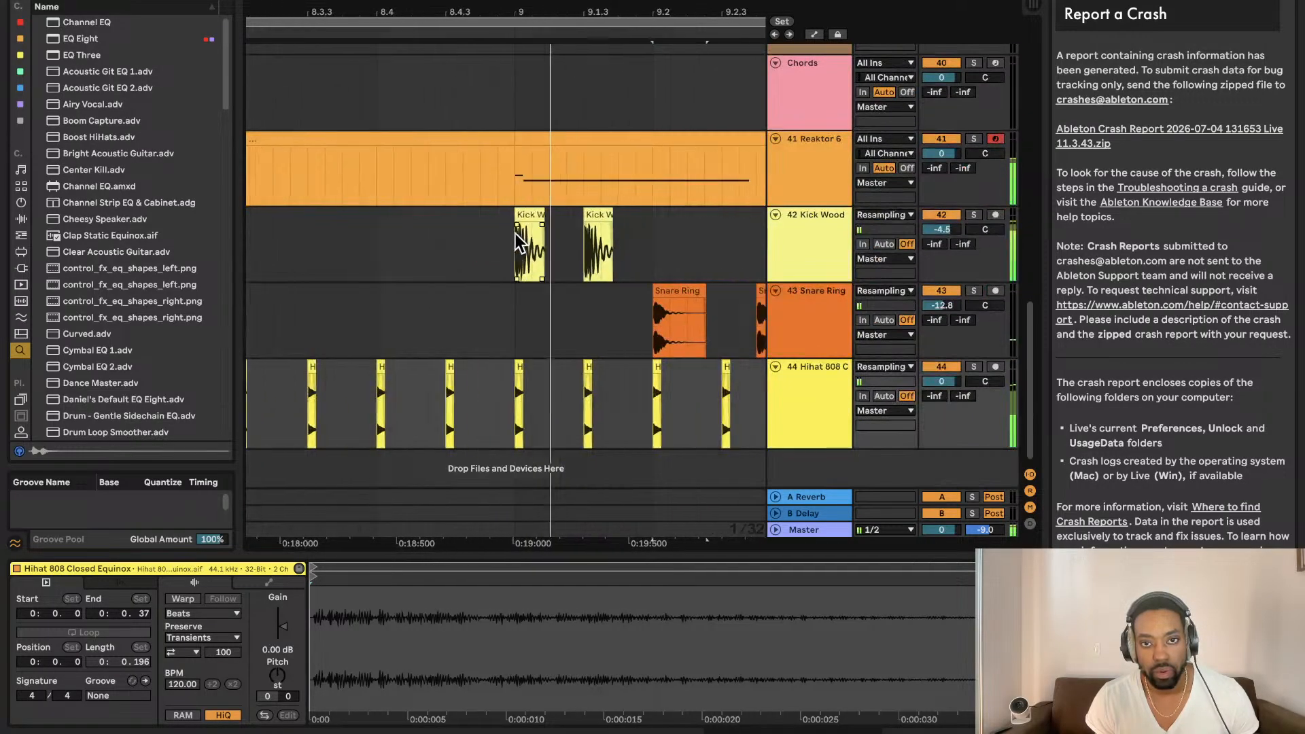
scroll(513, 233, up, 5)
scroll(510, 228, down, 5)
scroll(519, 228, down, 5)
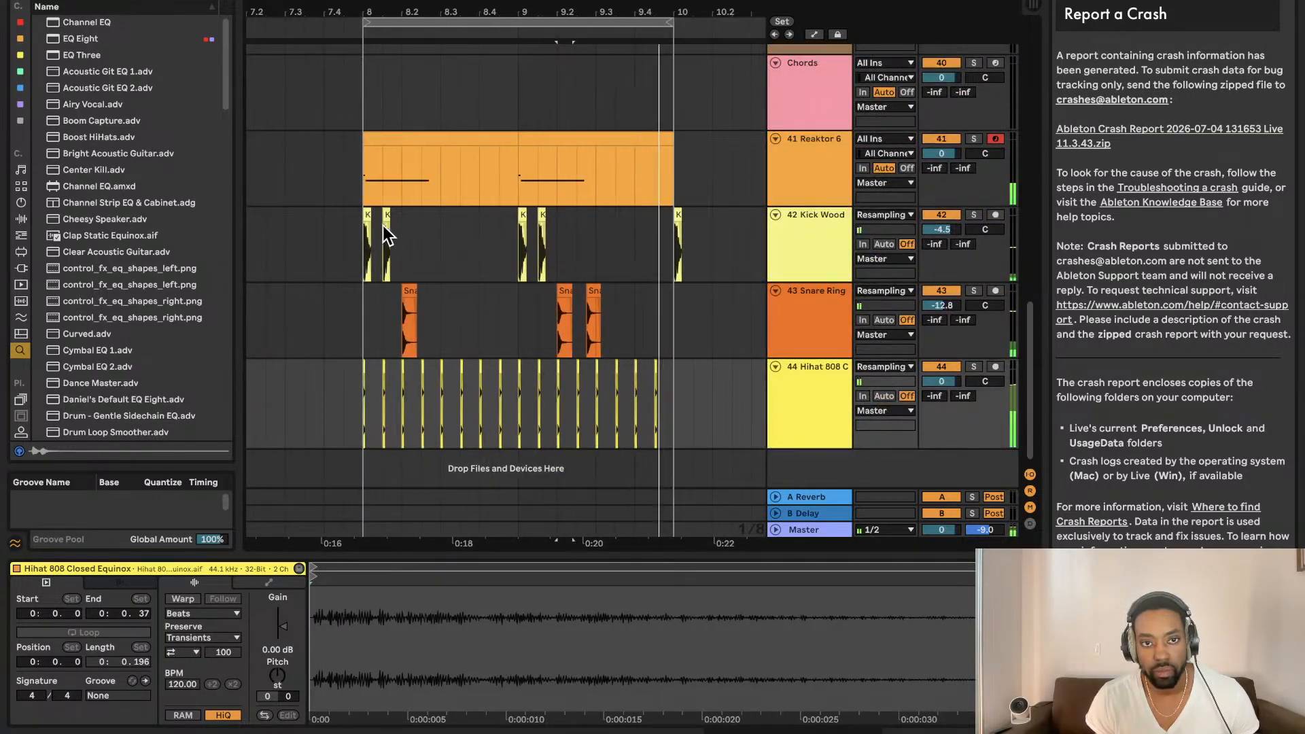
Step: Remove the short fade-in from the start of the two kick hits at the beginning of bar 8
scroll(388, 234, up, 10)
scroll(331, 214, up, 2)
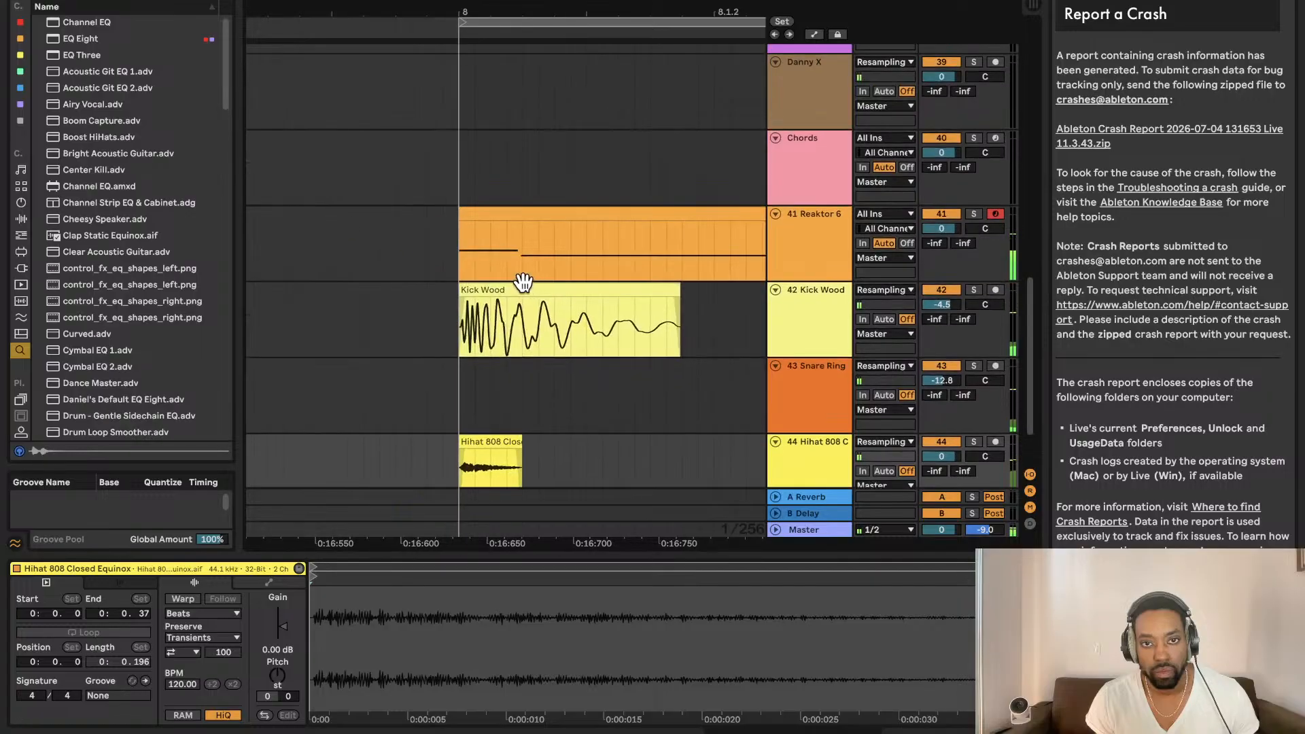
click(500, 288)
click(468, 306)
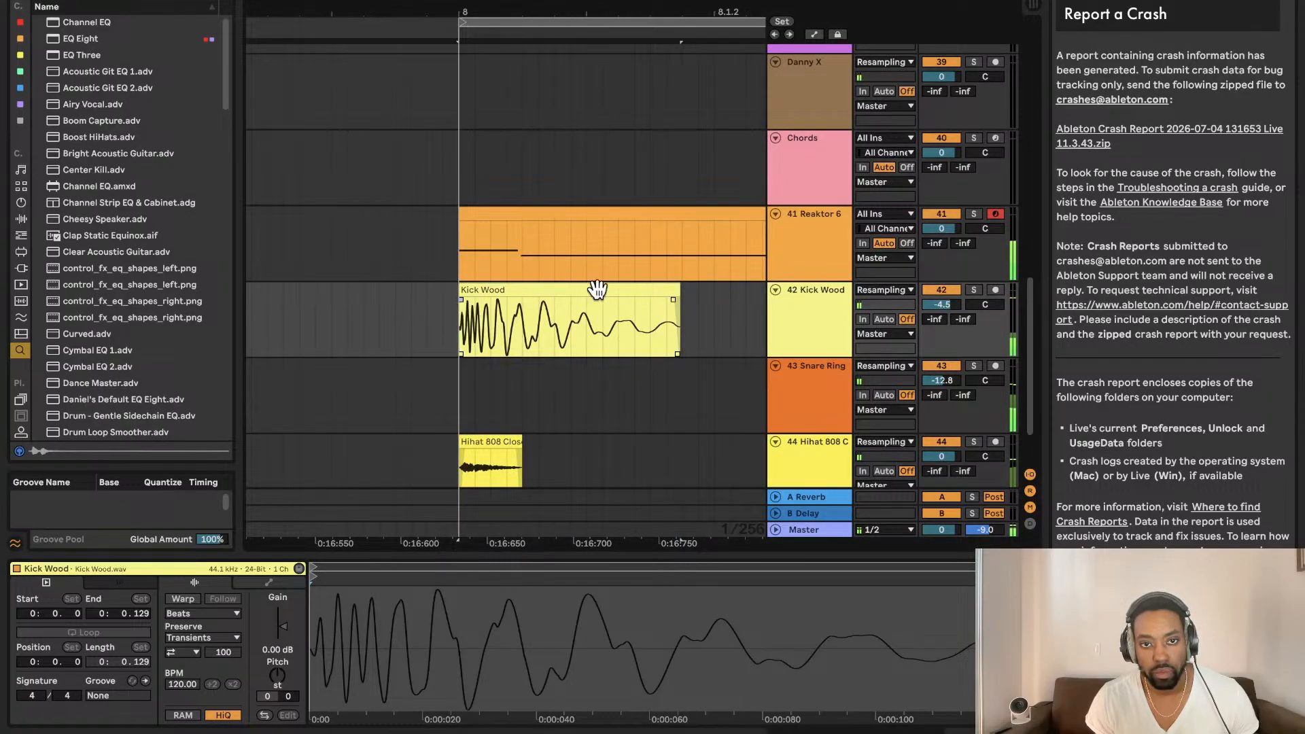
scroll(658, 299, right, 5)
scroll(640, 307, right, 15)
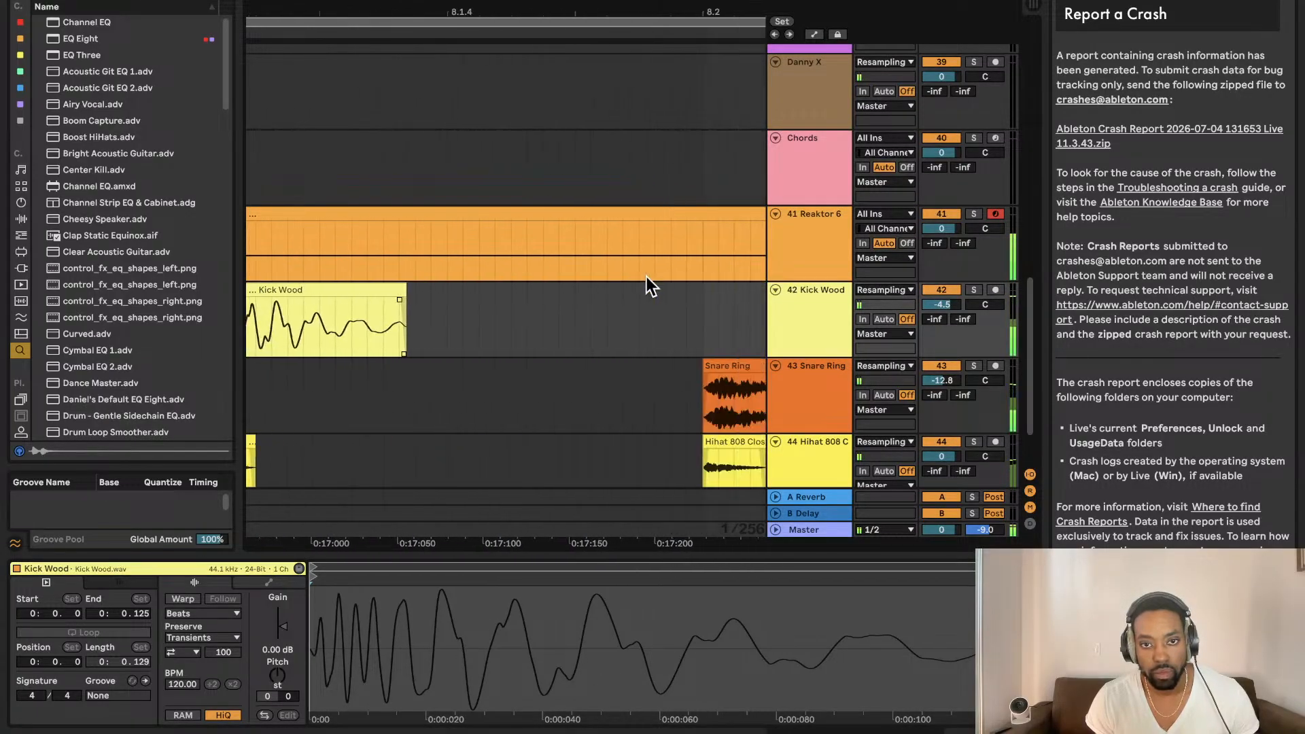
Step: Remove the short fade-in from the start of the kick hits at 9 and 9.1.3
scroll(662, 288, down, 3)
scroll(657, 291, right, 8)
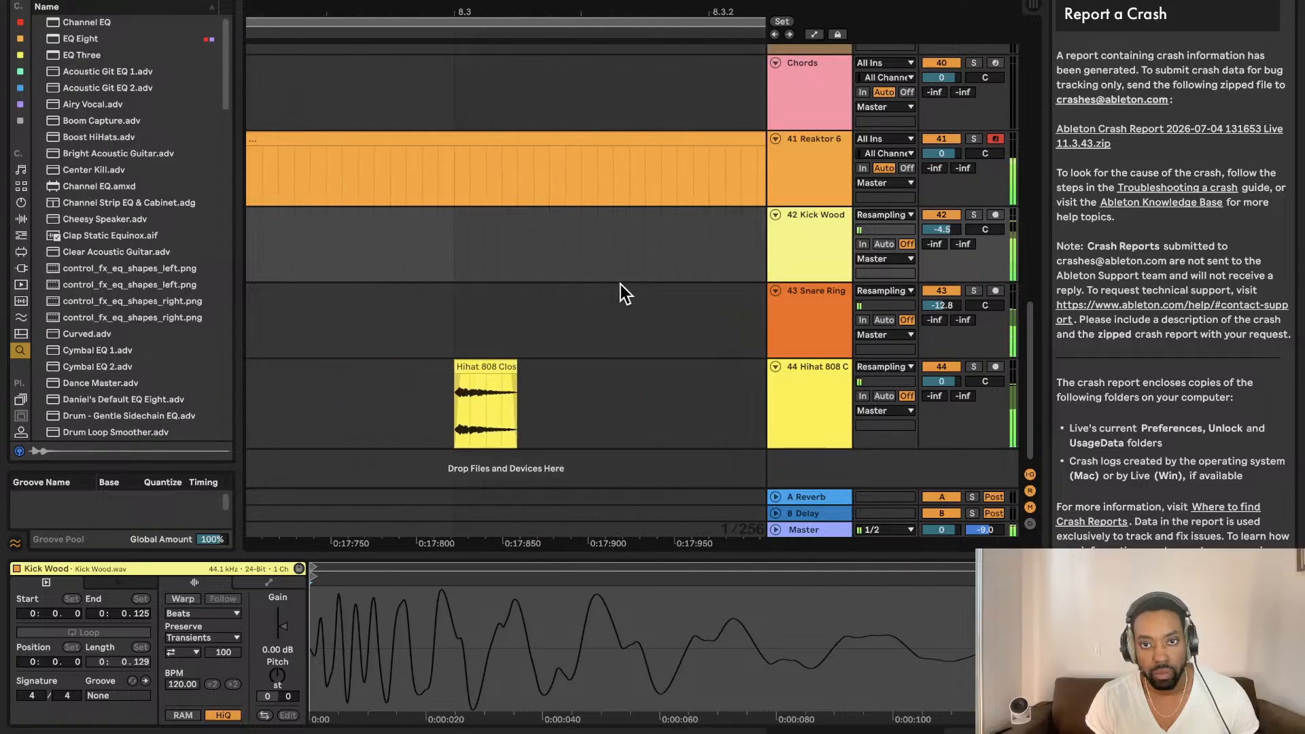
scroll(622, 284, up, 8)
scroll(615, 278, down, 5)
scroll(608, 264, down, 8)
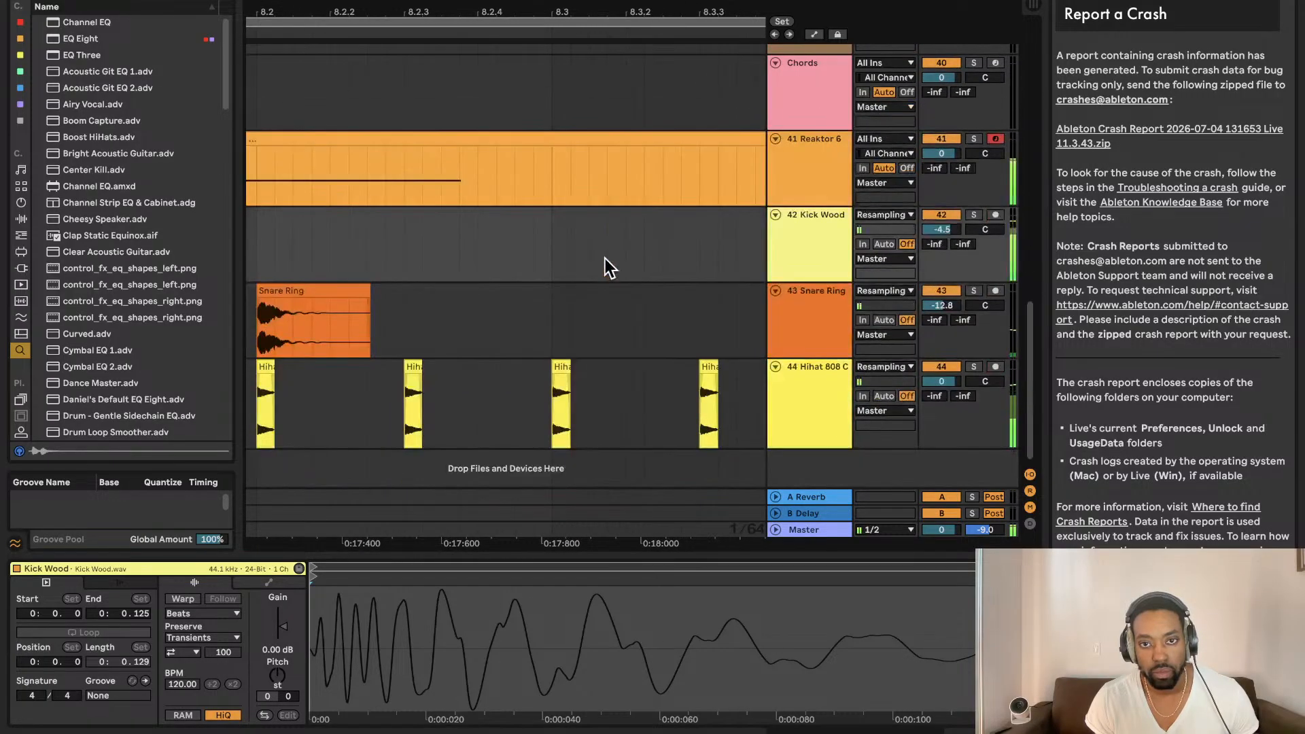
scroll(605, 259, up, 6)
scroll(603, 257, down, 7)
scroll(632, 270, right, 12)
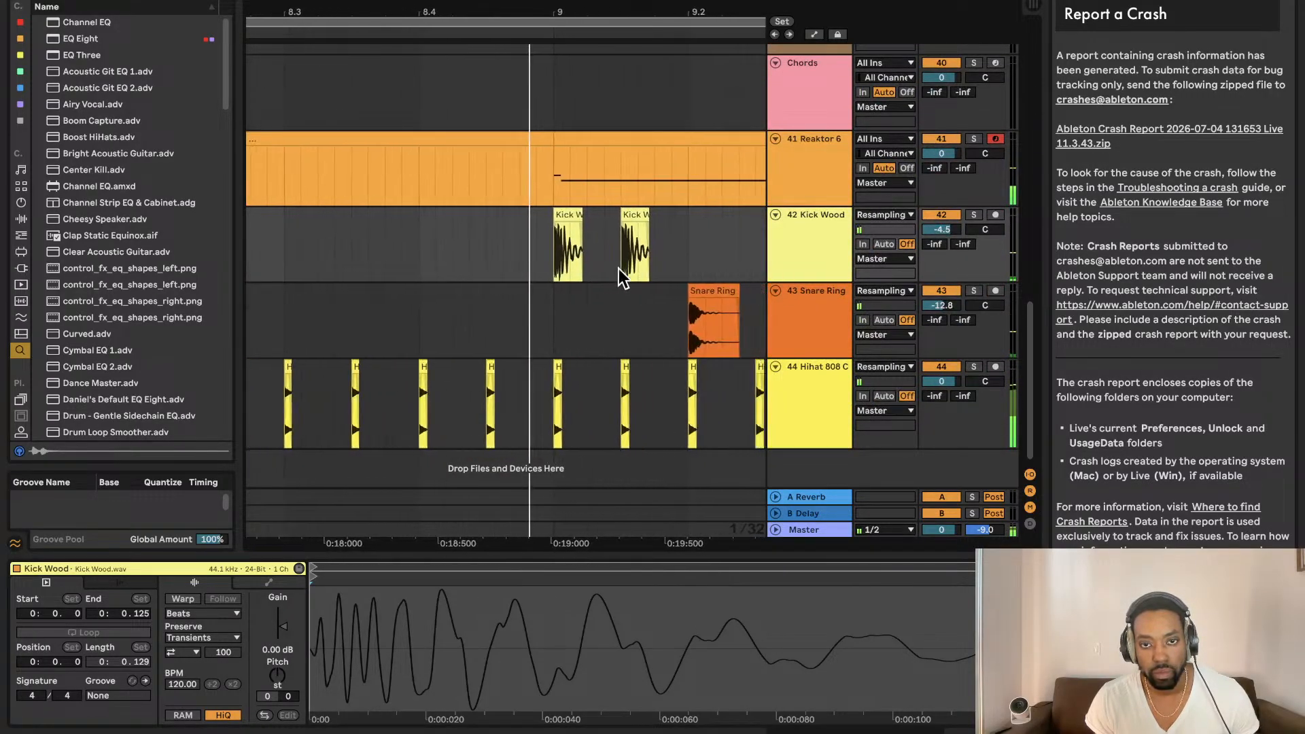
scroll(520, 248, up, 8)
scroll(476, 242, left, 5)
scroll(442, 231, up, 1)
click(392, 225)
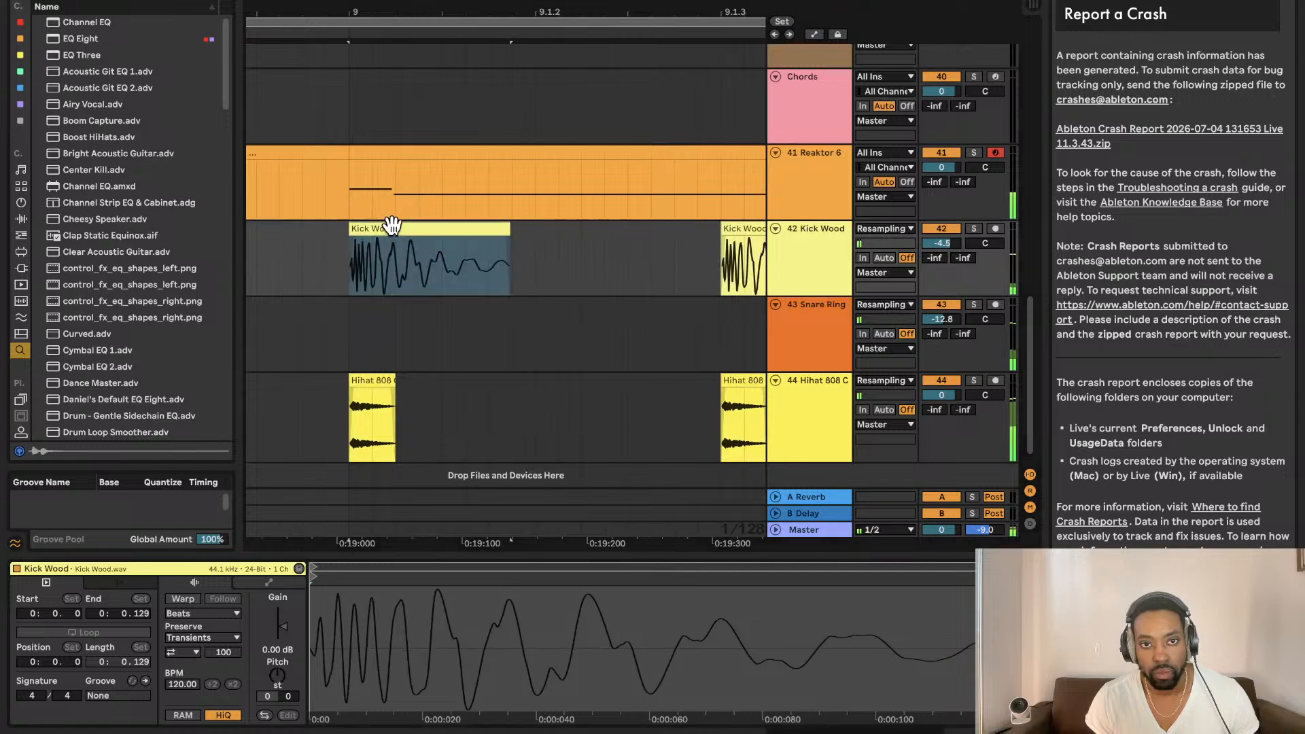
click(349, 250)
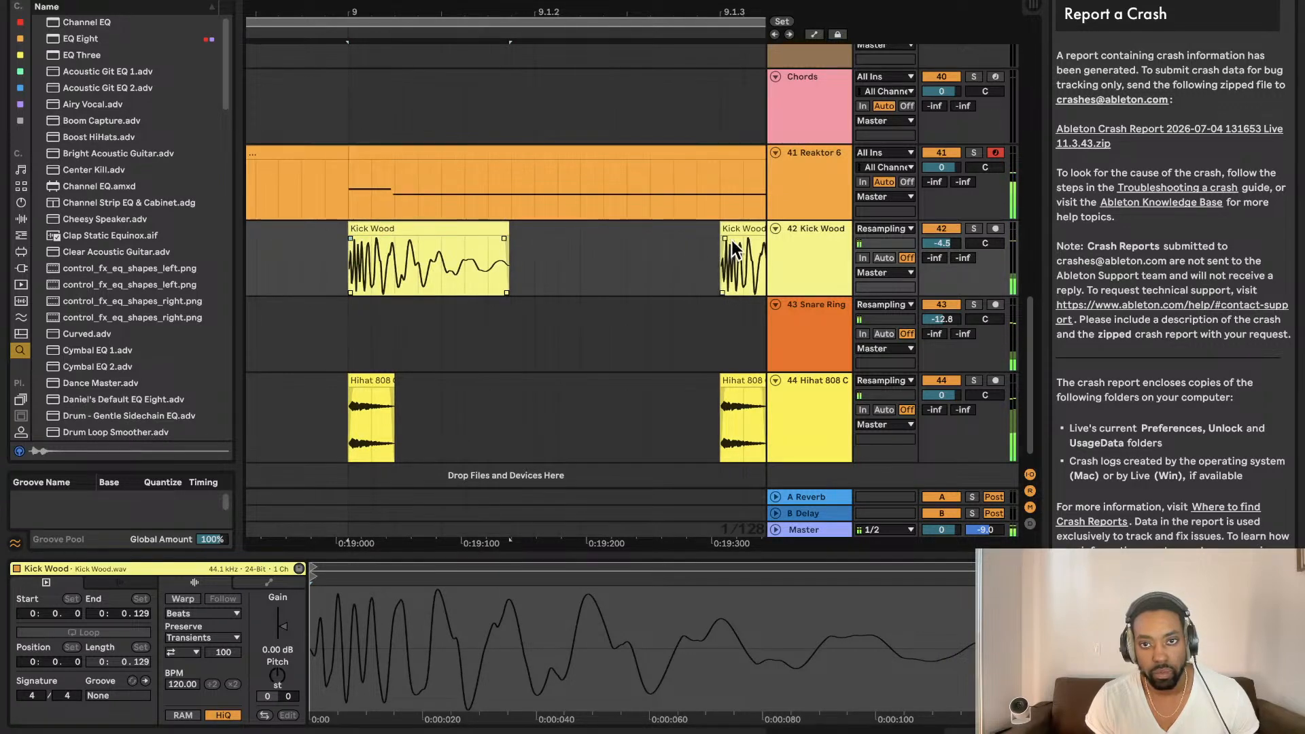
drag(725, 238, 700, 238)
Step: Play the two-bar synth and drum pattern from the start of bar 8
scroll(700, 238, up, 1)
scroll(639, 220, down, 8)
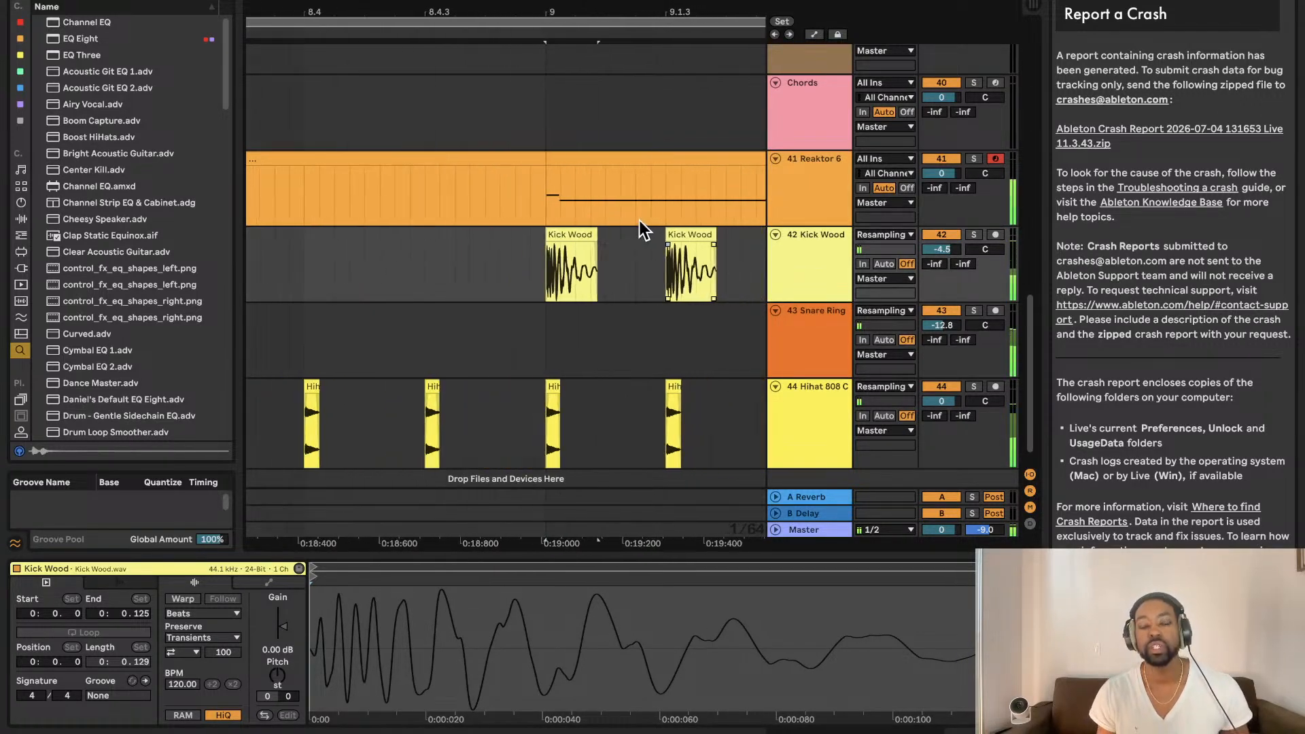
scroll(642, 219, down, 4)
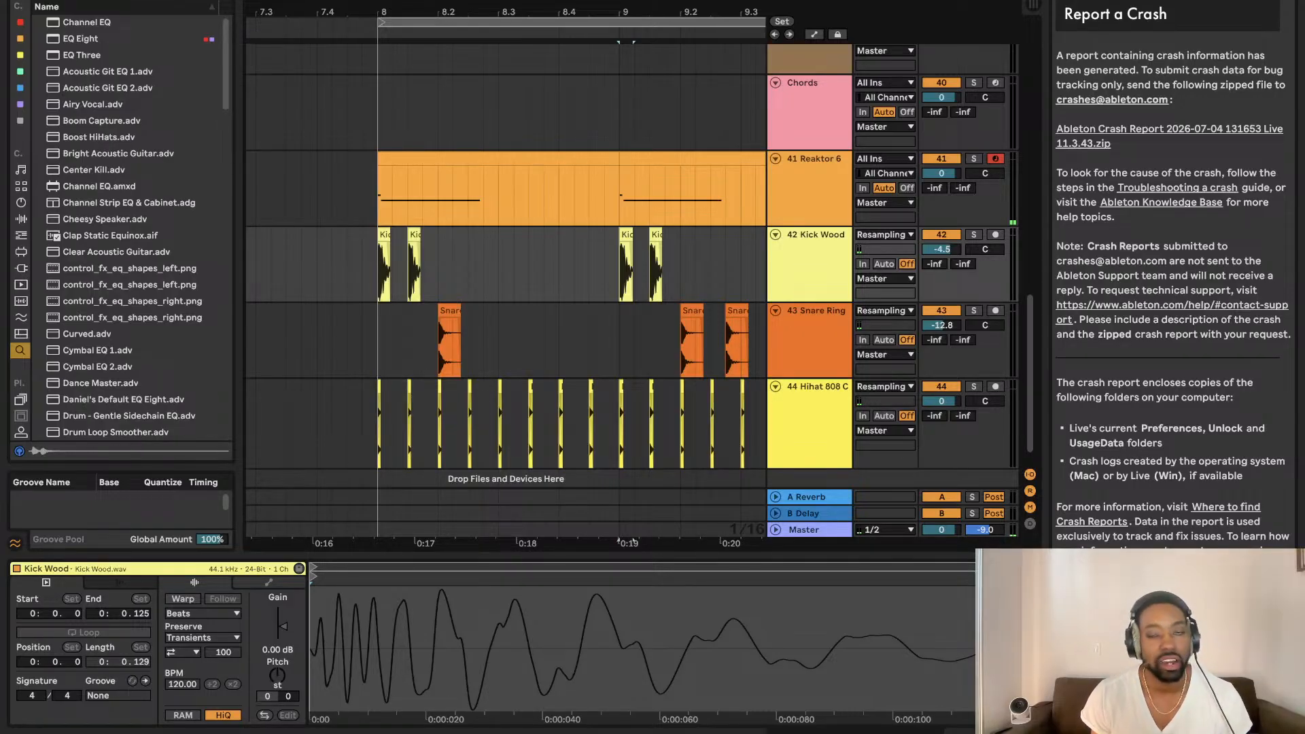
click(376, 322)
key(space)
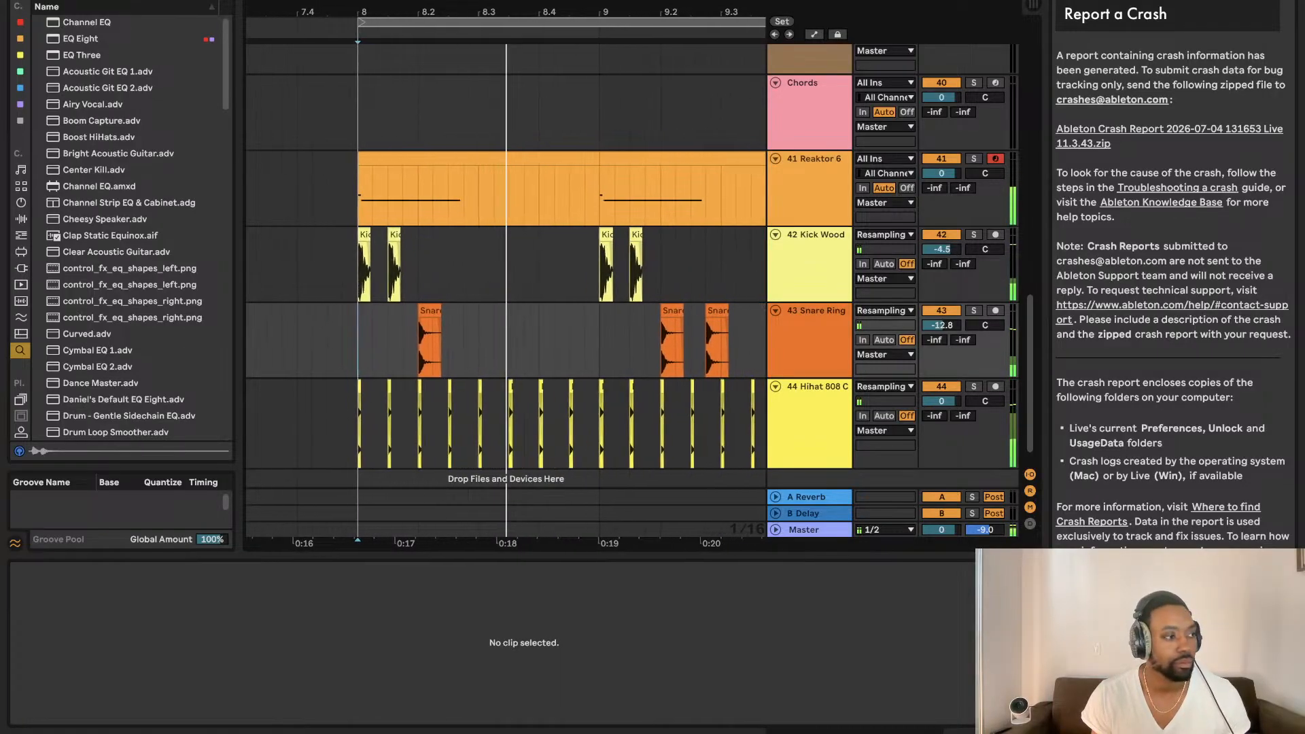